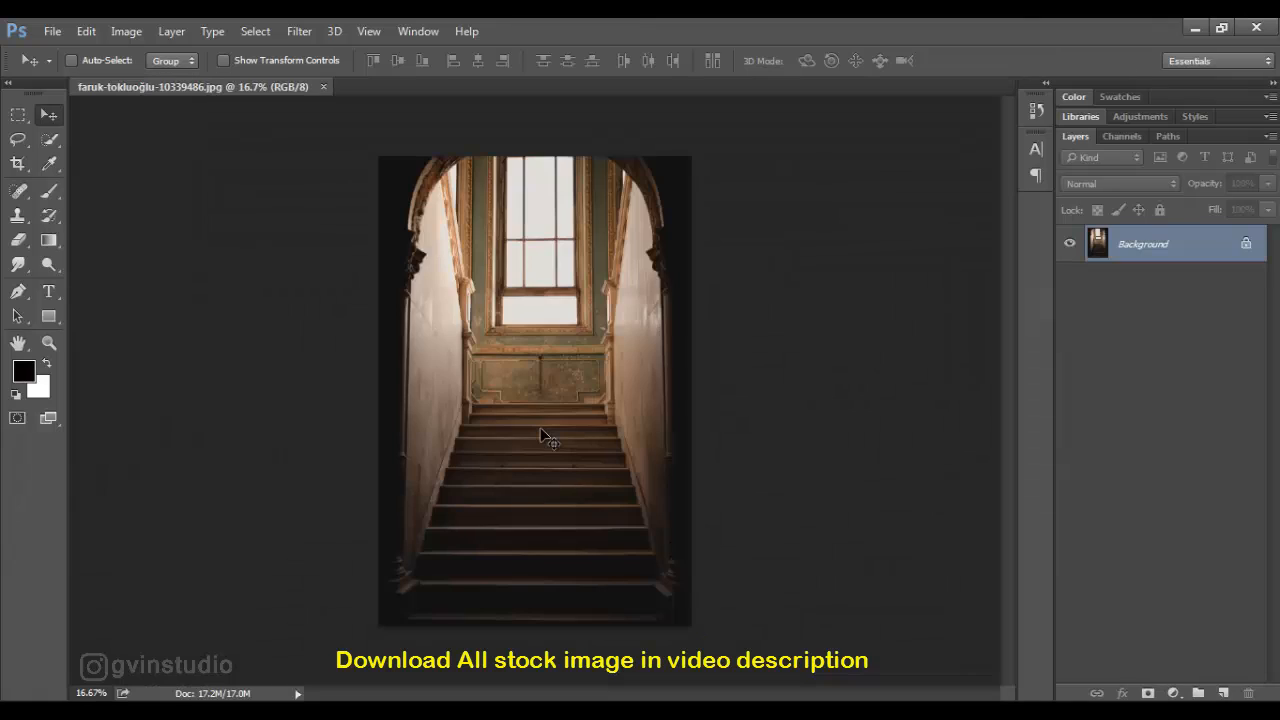
- Crop away the upper strip of the staircase image, removing the top of the arch
click(18, 165)
drag(535, 157, 535, 188)
click(866, 61)
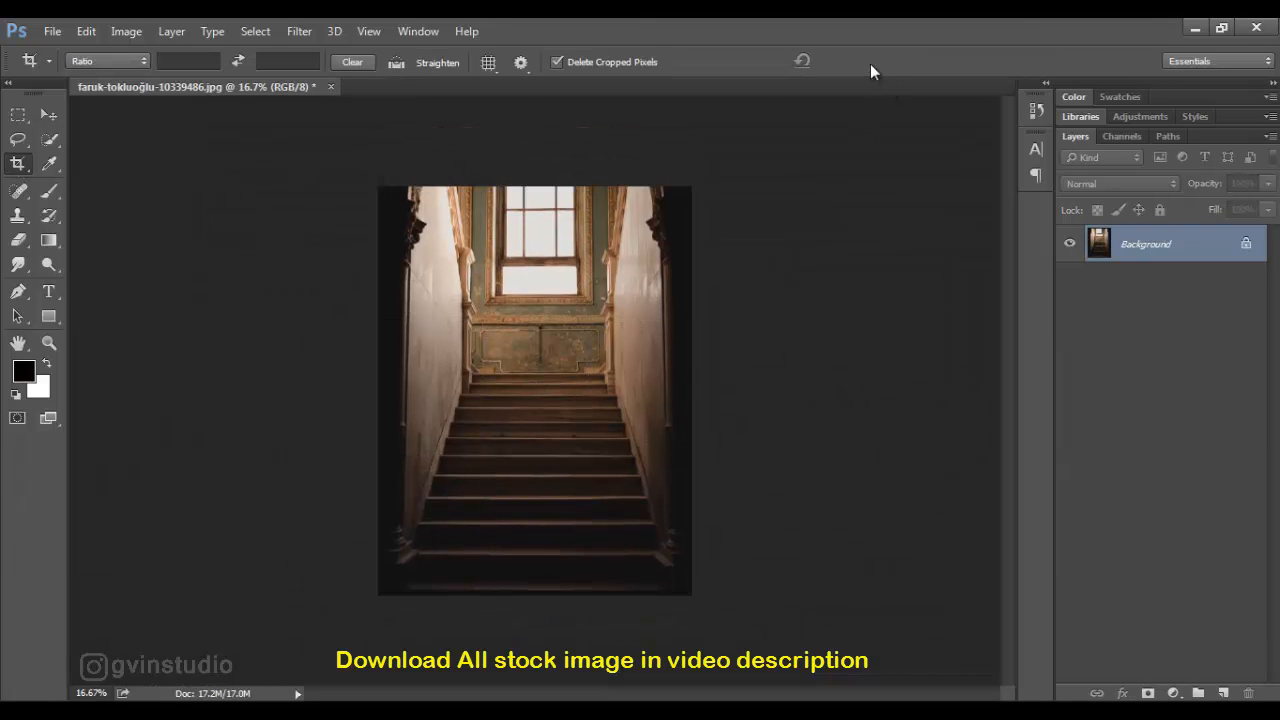
- Duplicate the Background layer and hide the original
click(49, 115)
drag(1180, 251, 1222, 692)
click(1069, 280)
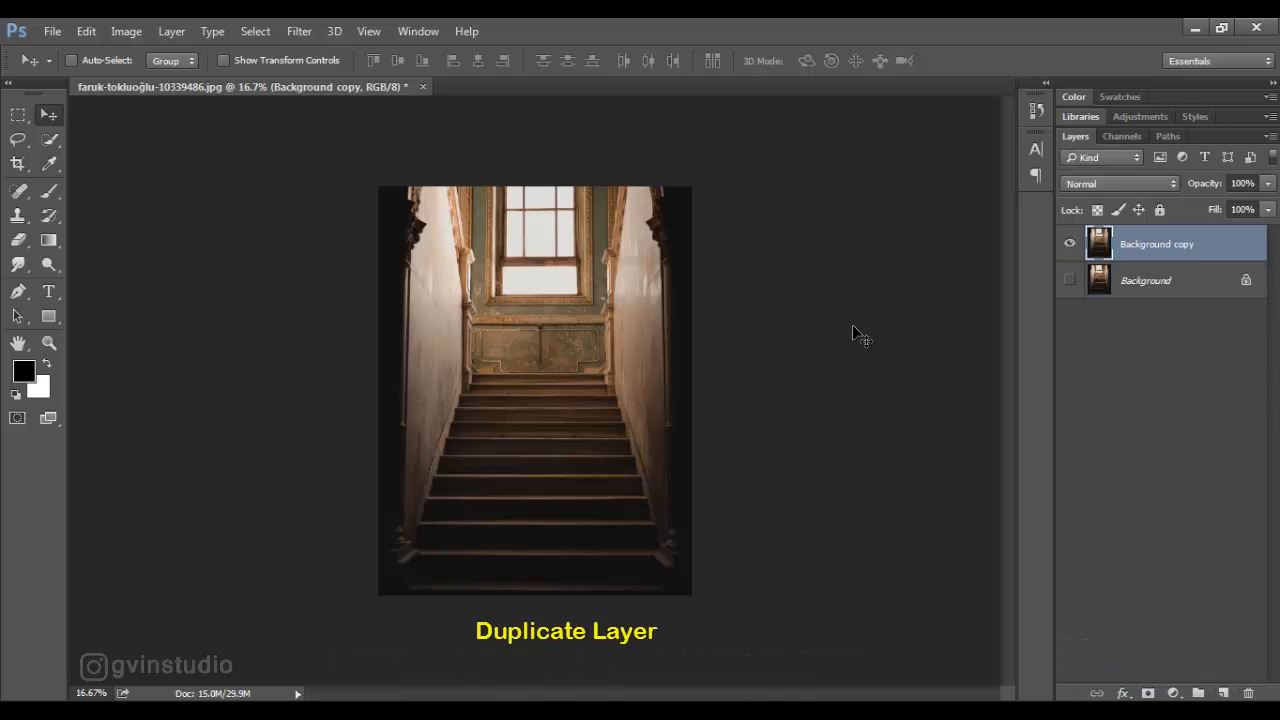
- Trace a Pen tool path around the window area, following the pillars and mouldings on both sides and the ledge below
scroll(450, 258, up, 10)
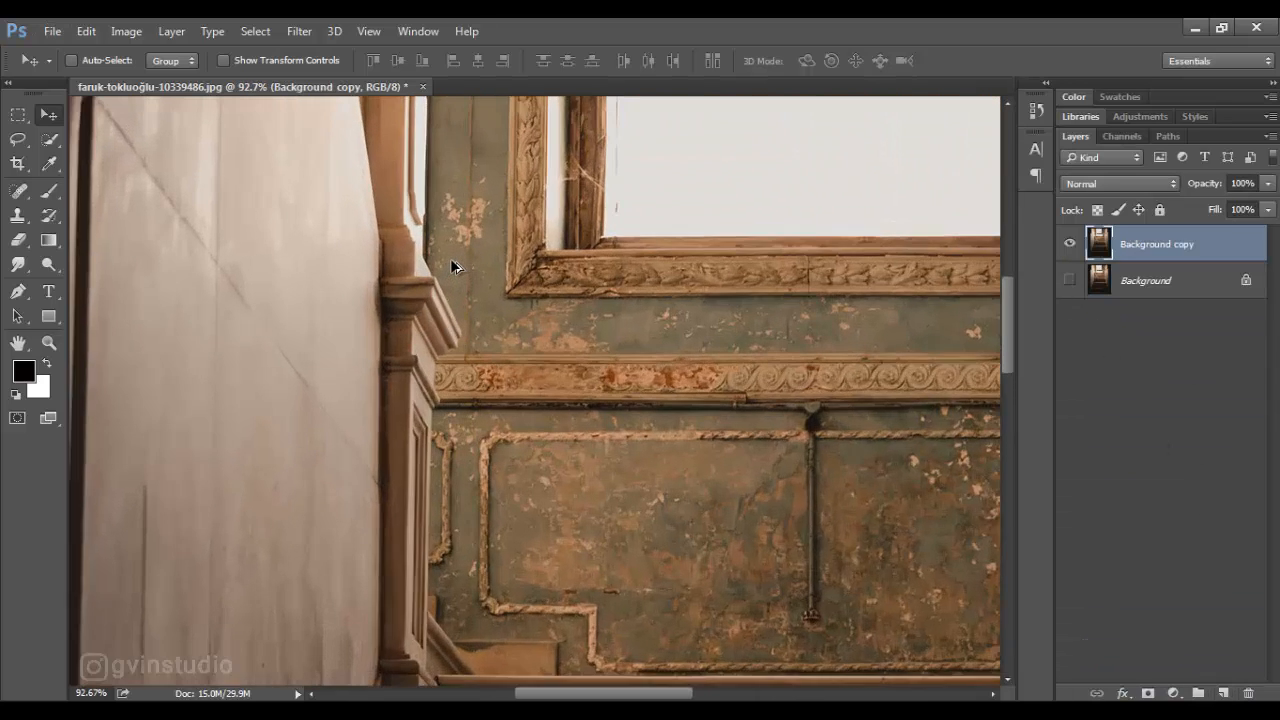
scroll(459, 271, up, 5)
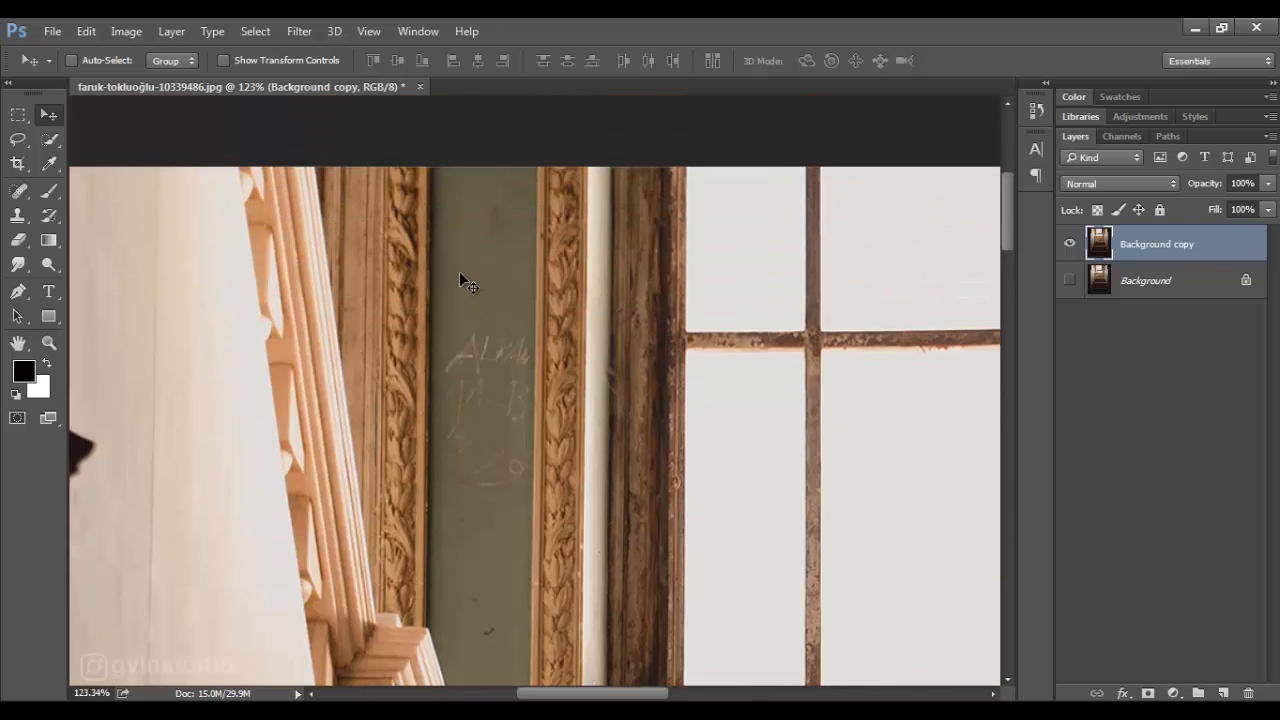
click(18, 291)
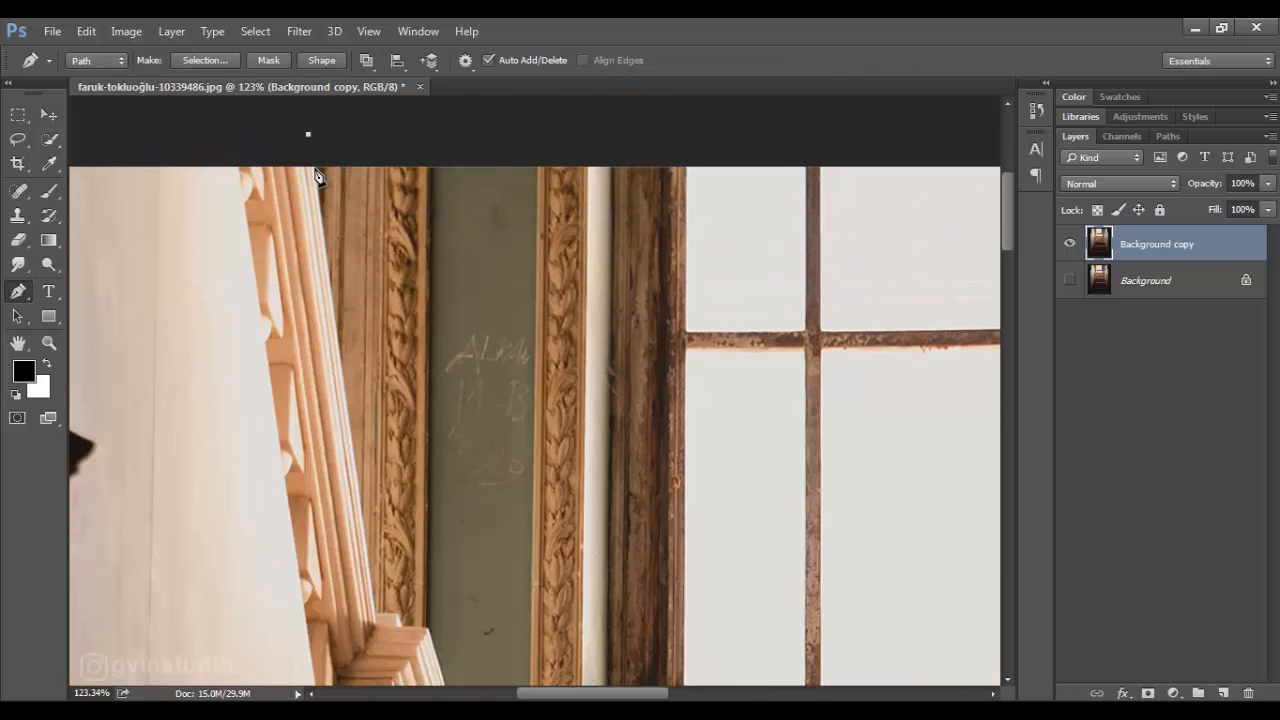
drag(428, 637, 421, 283)
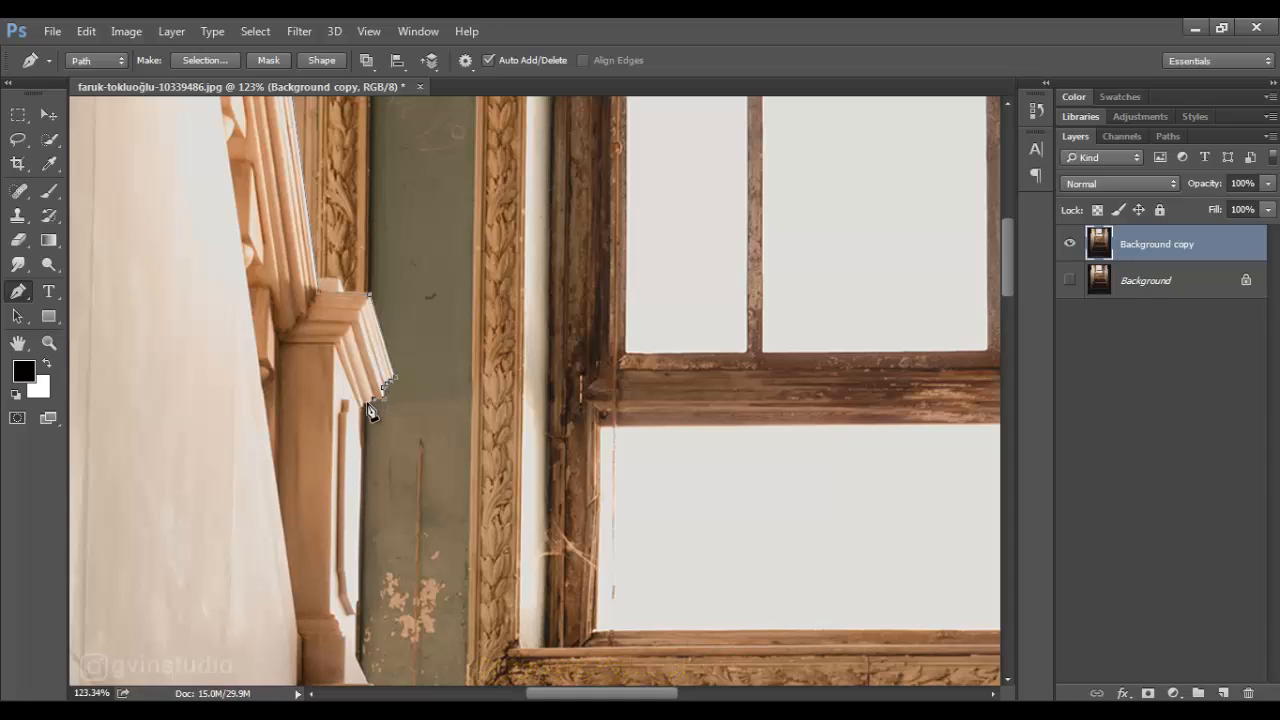
scroll(367, 410, down, 4)
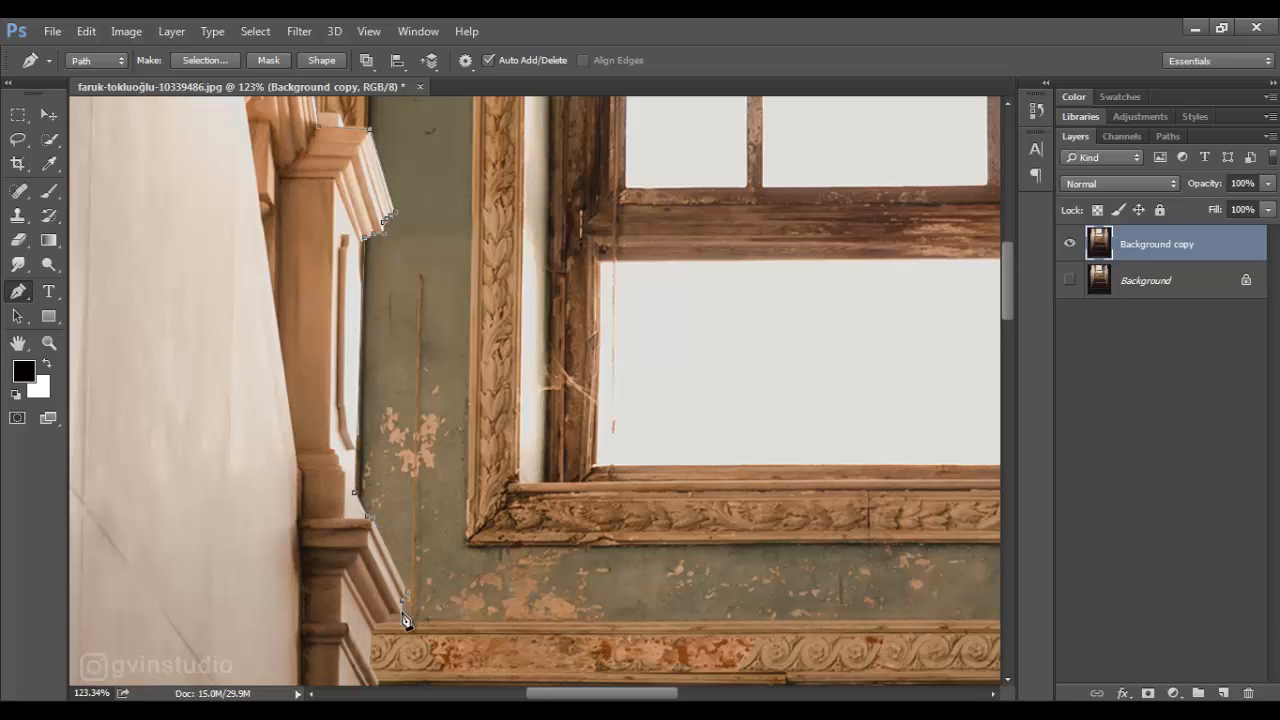
scroll(395, 622, down, 3)
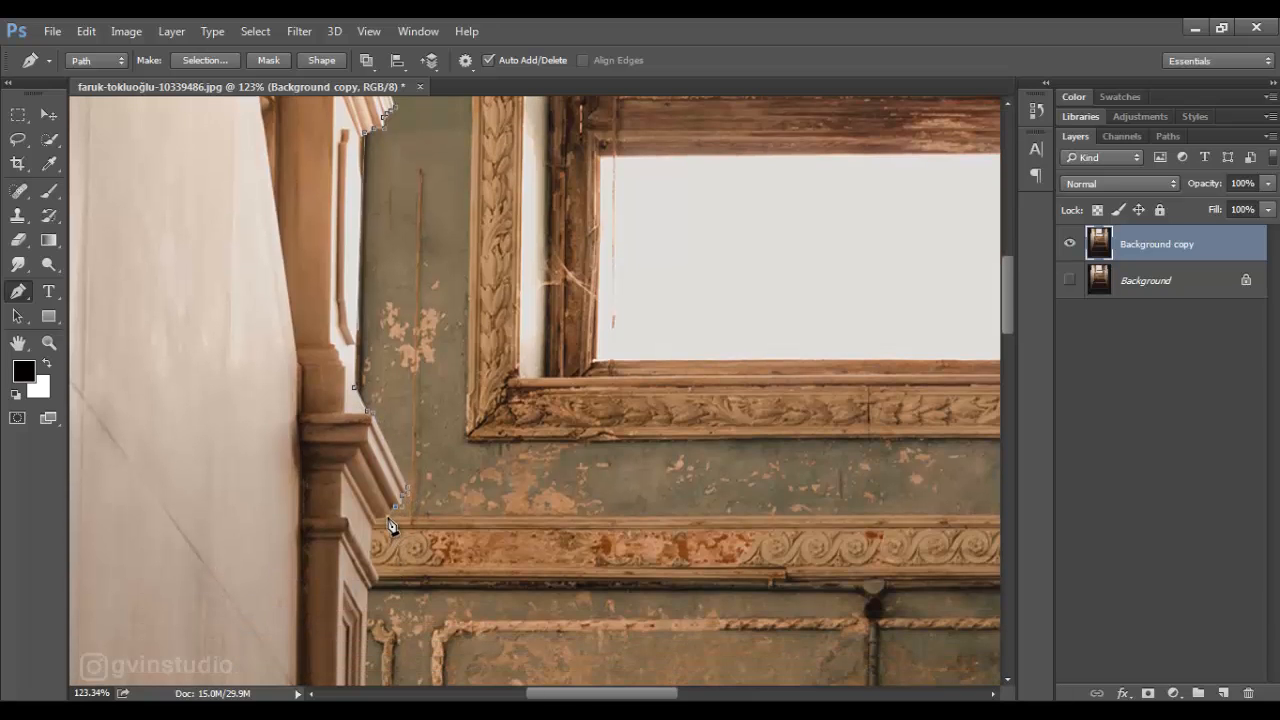
scroll(400, 515, right, 10)
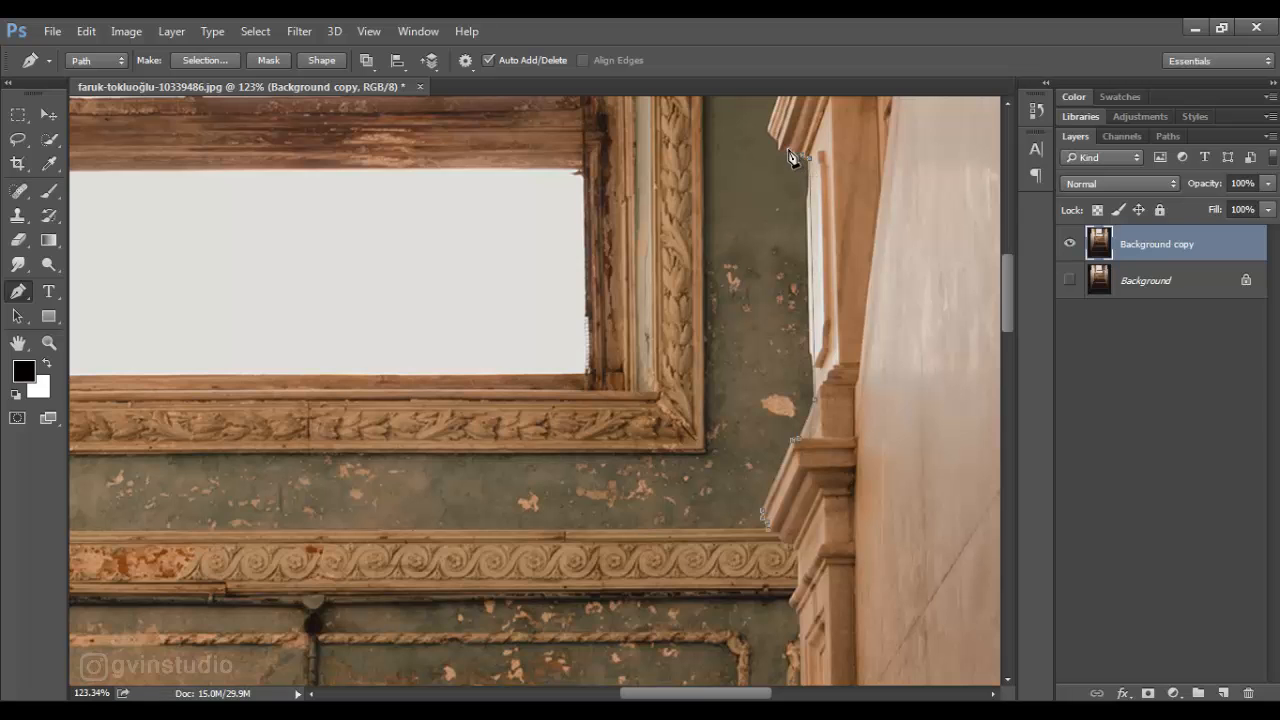
drag(770, 140, 676, 463)
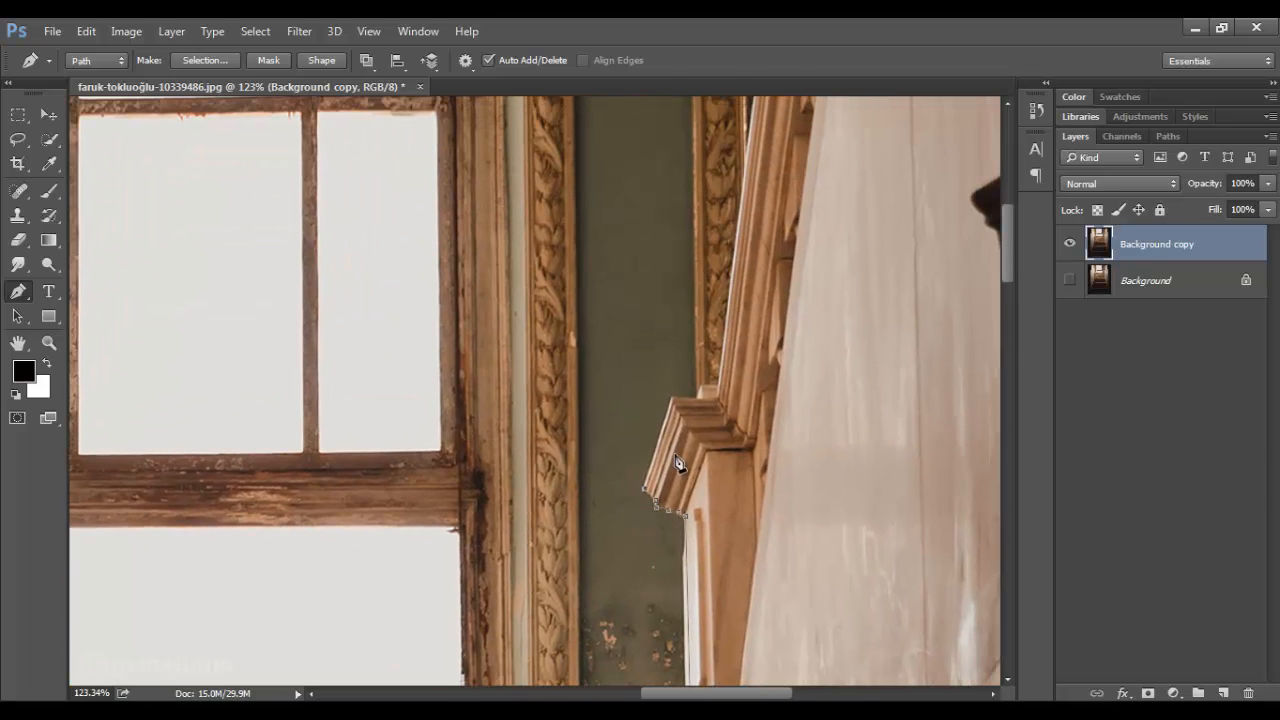
drag(718, 407, 676, 645)
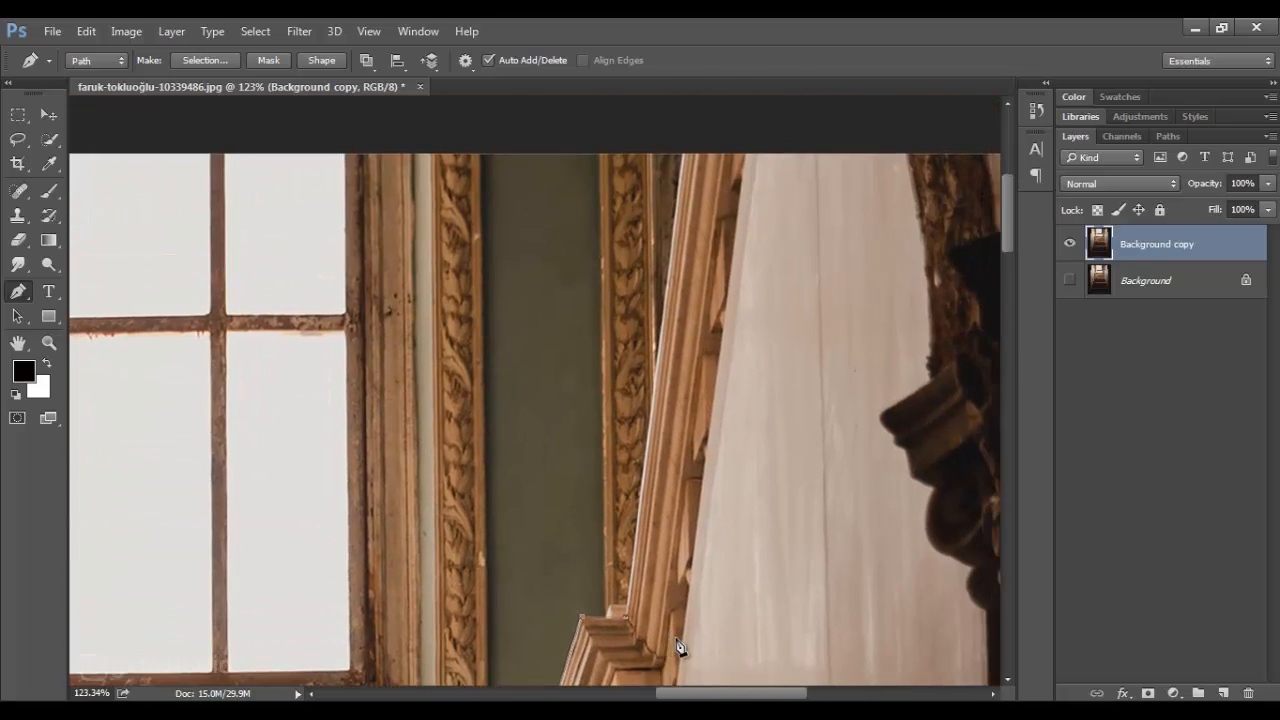
scroll(740, 283, down, 9)
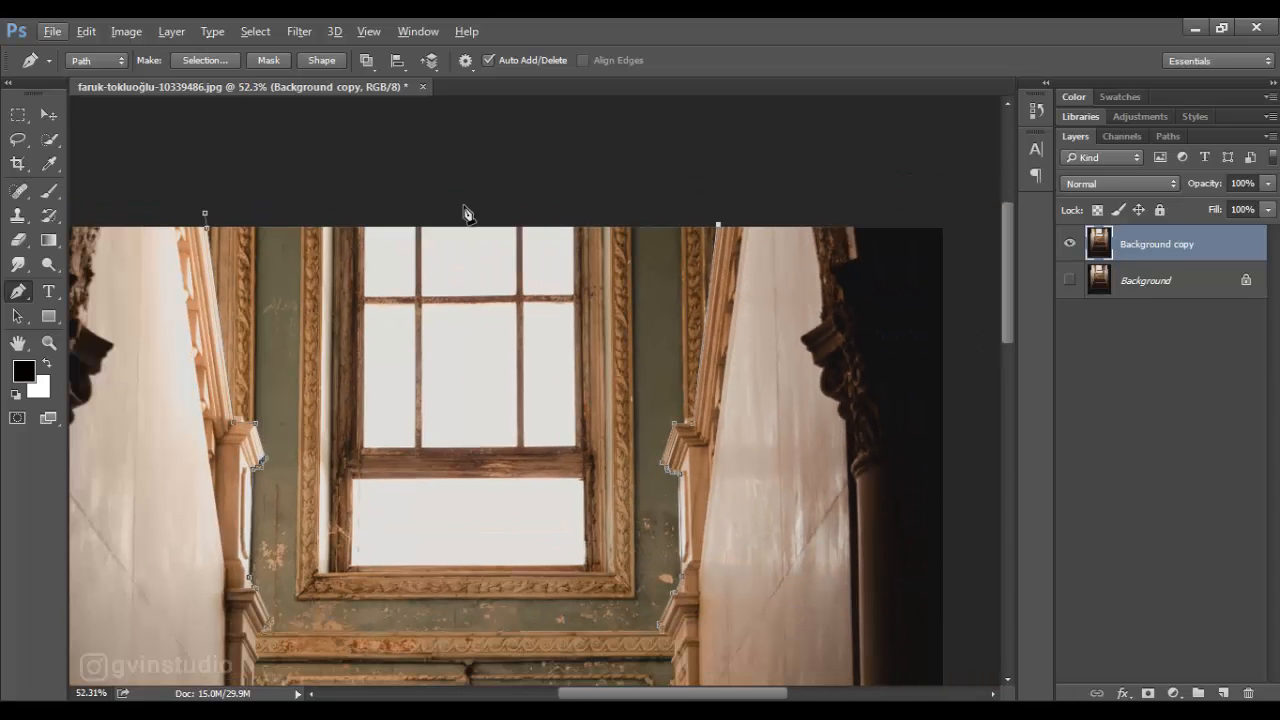
- Turn the window path into a new selection with a 0.5-pixel feather and mask that area out of the Background copy layer
right_click(455, 396)
click(517, 305)
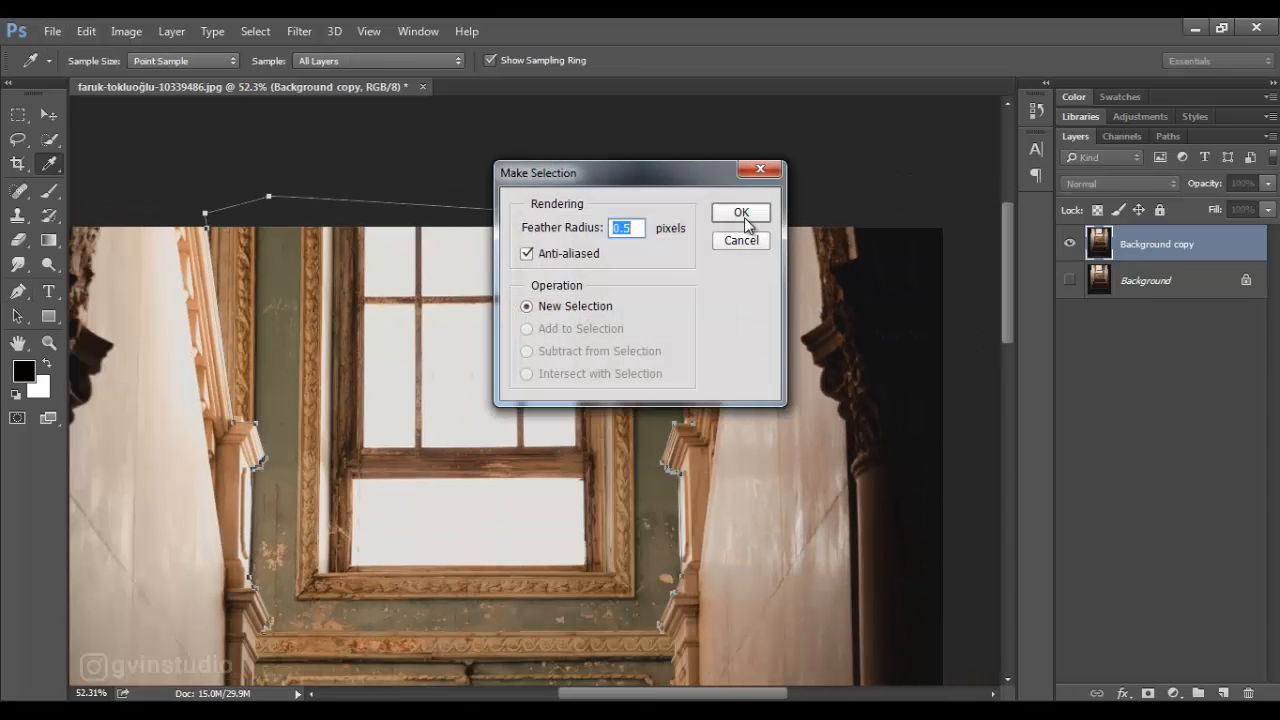
click(749, 220)
scroll(878, 515, down, 1)
scroll(875, 507, down, 10)
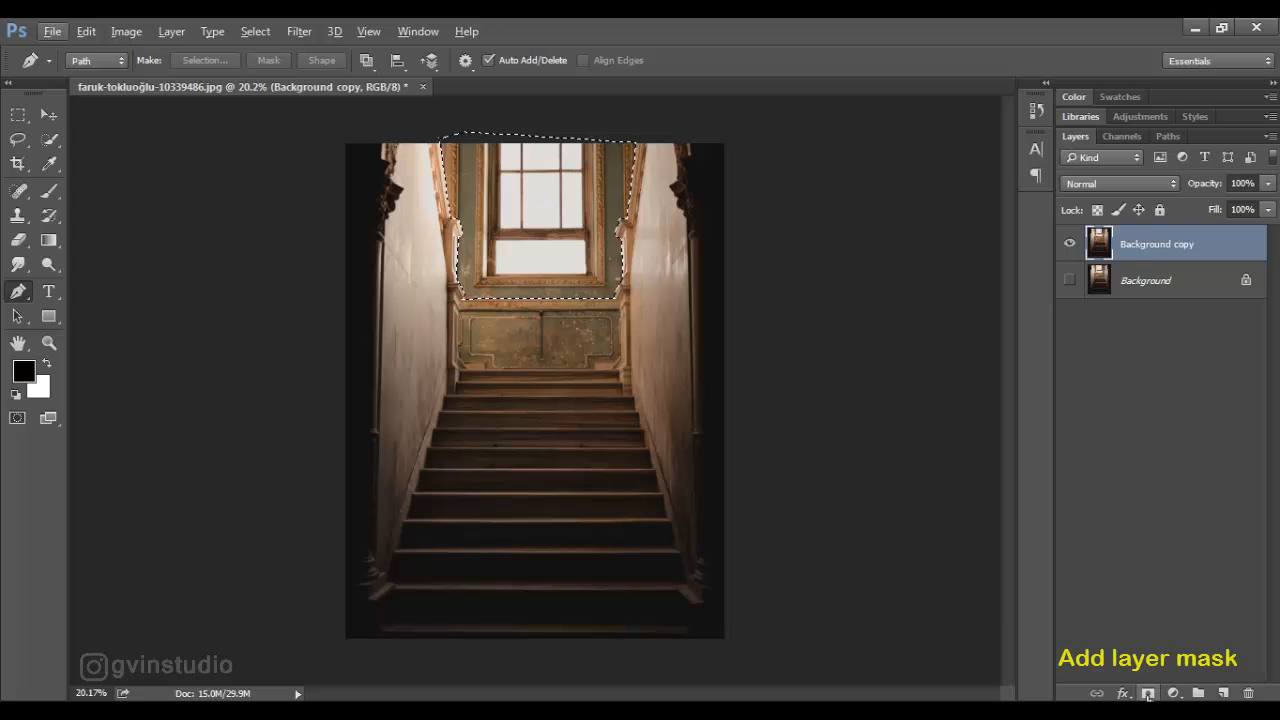
click(1148, 693)
- Open the andy-holmes starry sky image, bring it into the staircase document and place its layer below Background copy
click(47, 114)
click(52, 31)
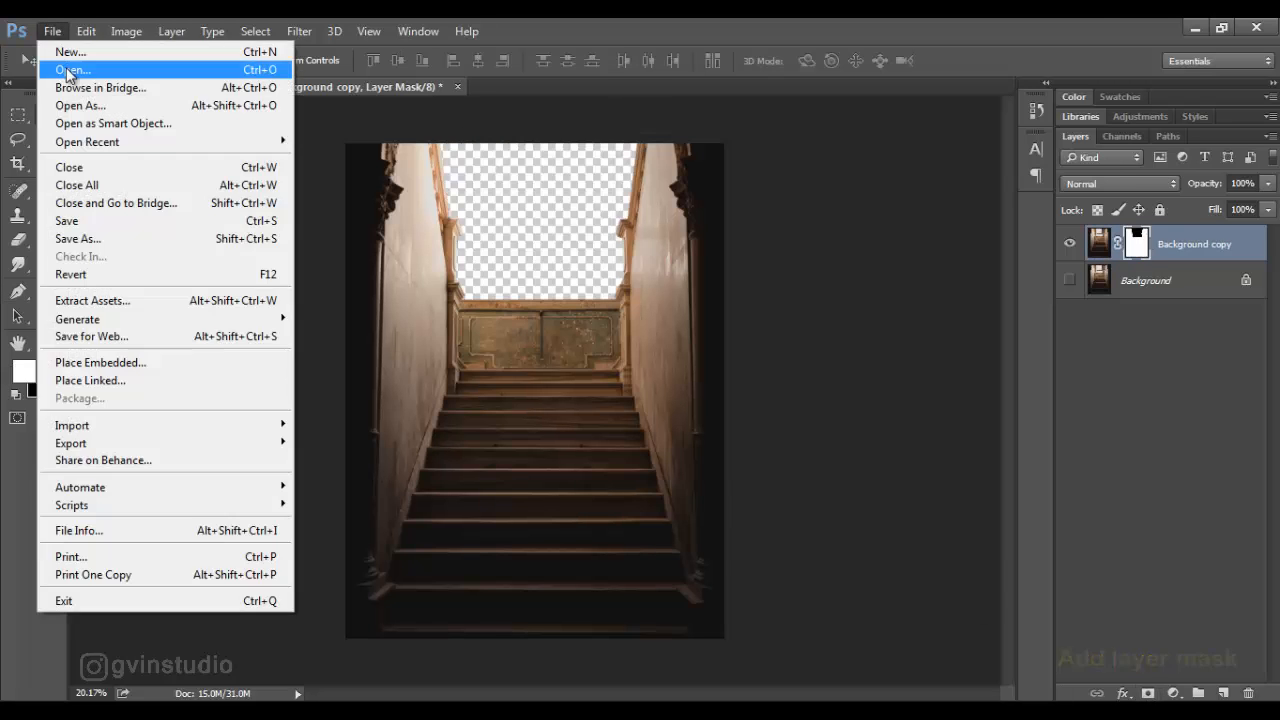
click(40, 68)
click(972, 554)
drag(623, 396, 497, 224)
drag(499, 224, 630, 221)
drag(1168, 251, 1171, 292)
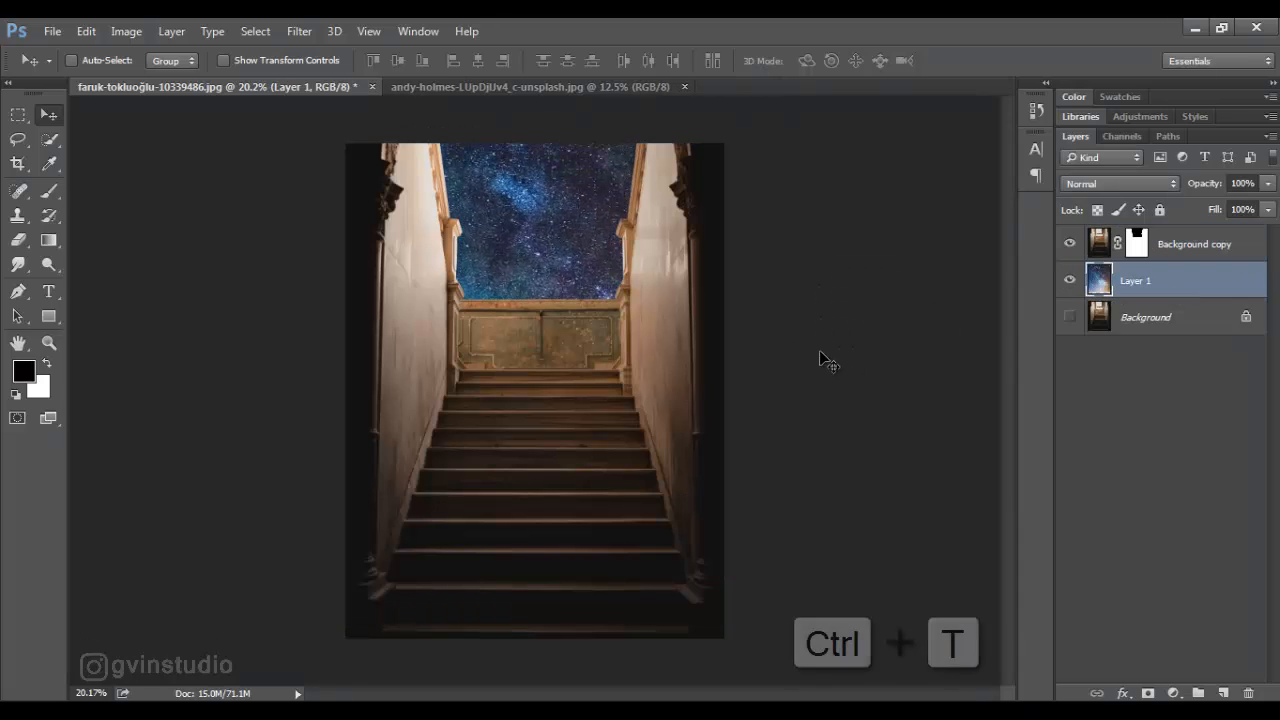
- Scale the starry sky layer proportionally to about 77% and reposition it behind the window opening
key(ctrl+t)
drag(268, 62, 247, 63)
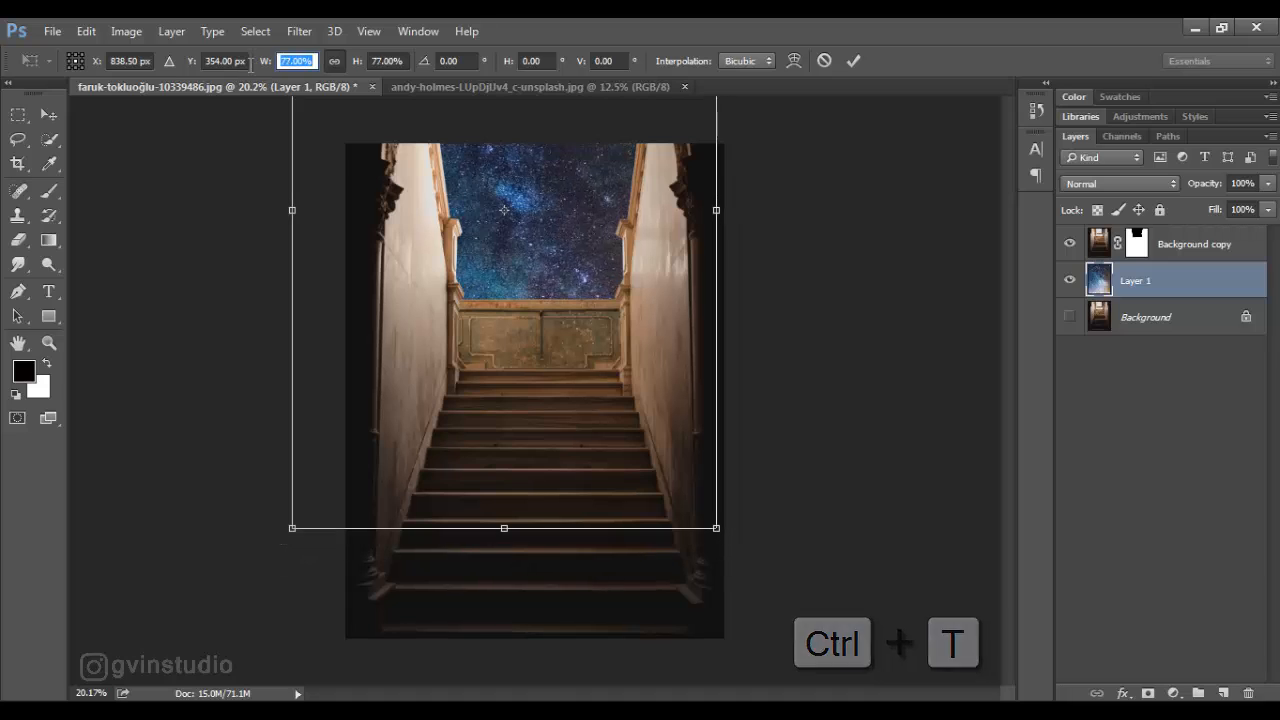
key(Return)
key(Return)
drag(630, 244, 641, 258)
- Apply a Gaussian Blur with a 2.9-pixel radius to the starry sky layer
click(299, 31)
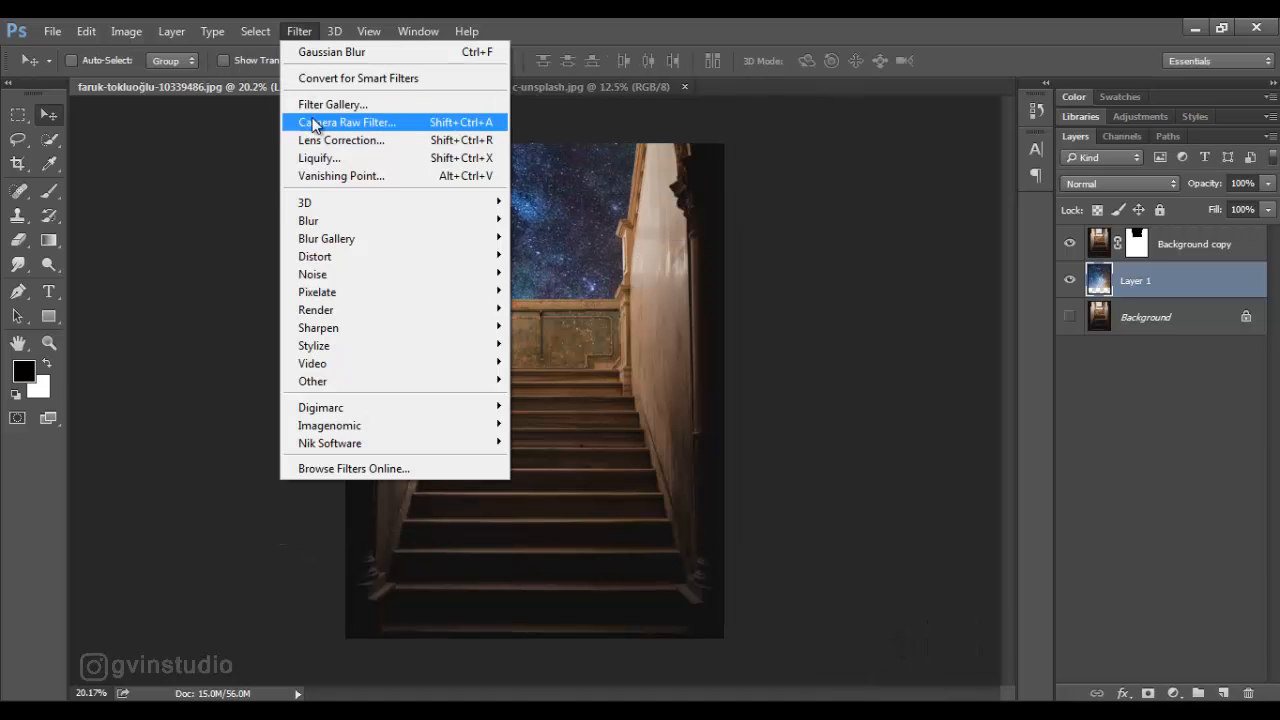
mouse_move(471, 220)
click(557, 291)
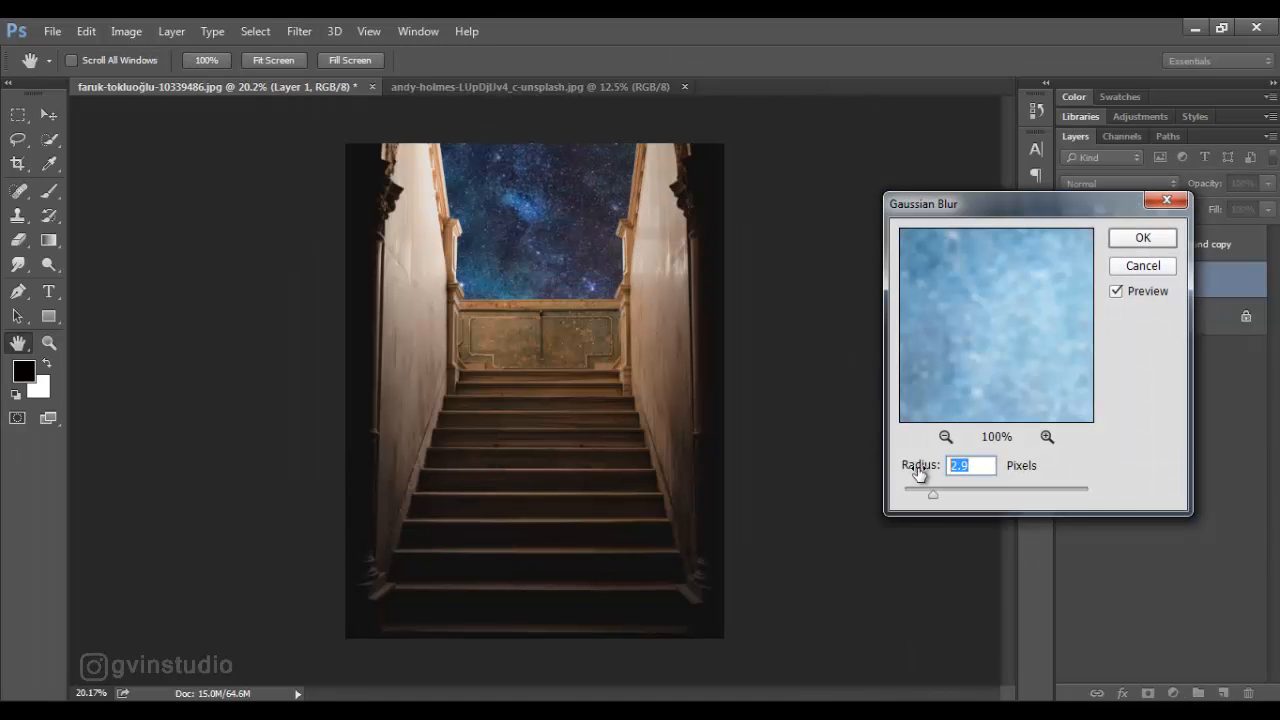
key(Return)
- Add an Exposure adjustment clipped to the Background copy layer and set its exposure to -2.92
click(1180, 244)
click(1173, 693)
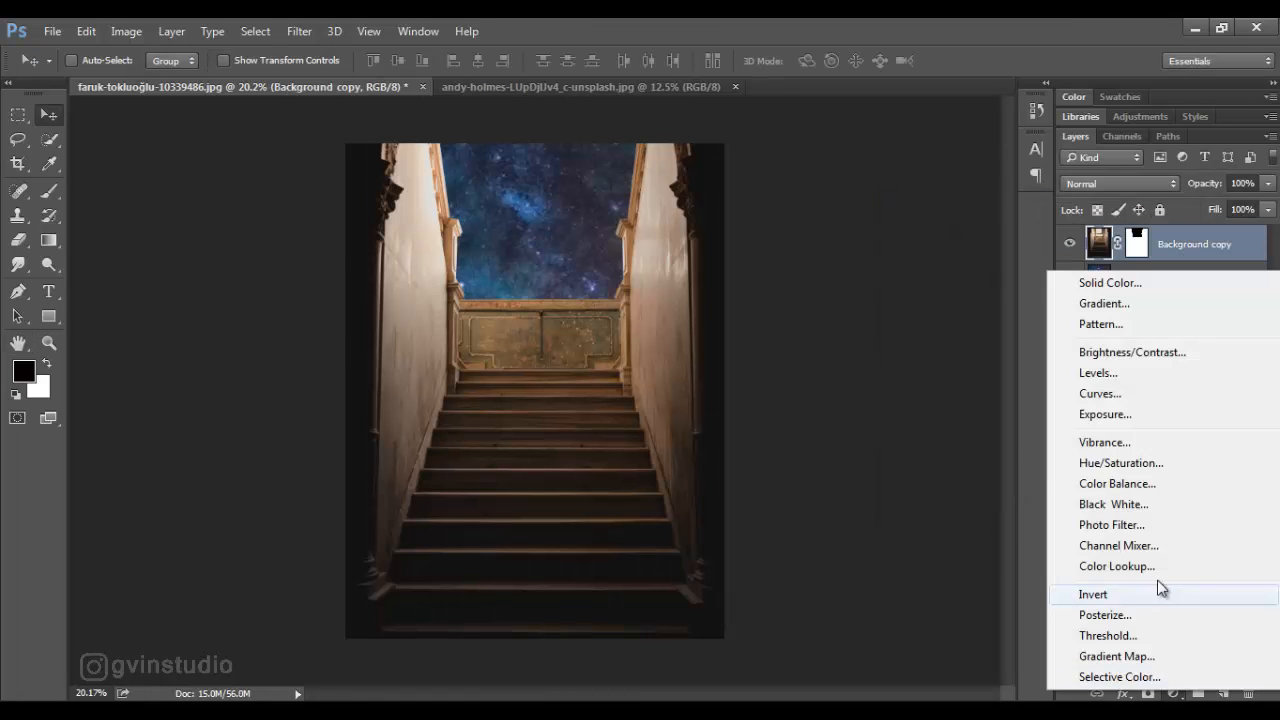
click(1110, 423)
click(945, 538)
drag(949, 327, 899, 328)
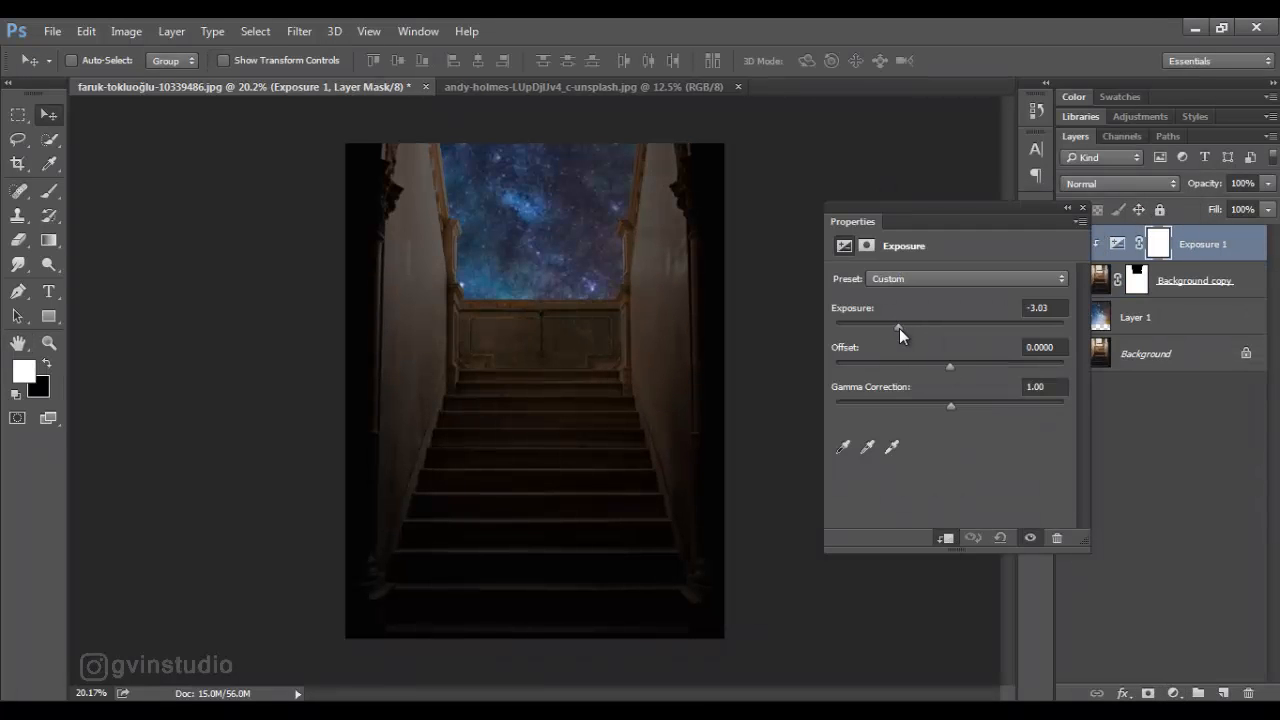
click(1082, 208)
- Paint black on the Exposure mask over the back panel and both side walls, using brush size 900 and 42% flow for the walls
key(b)
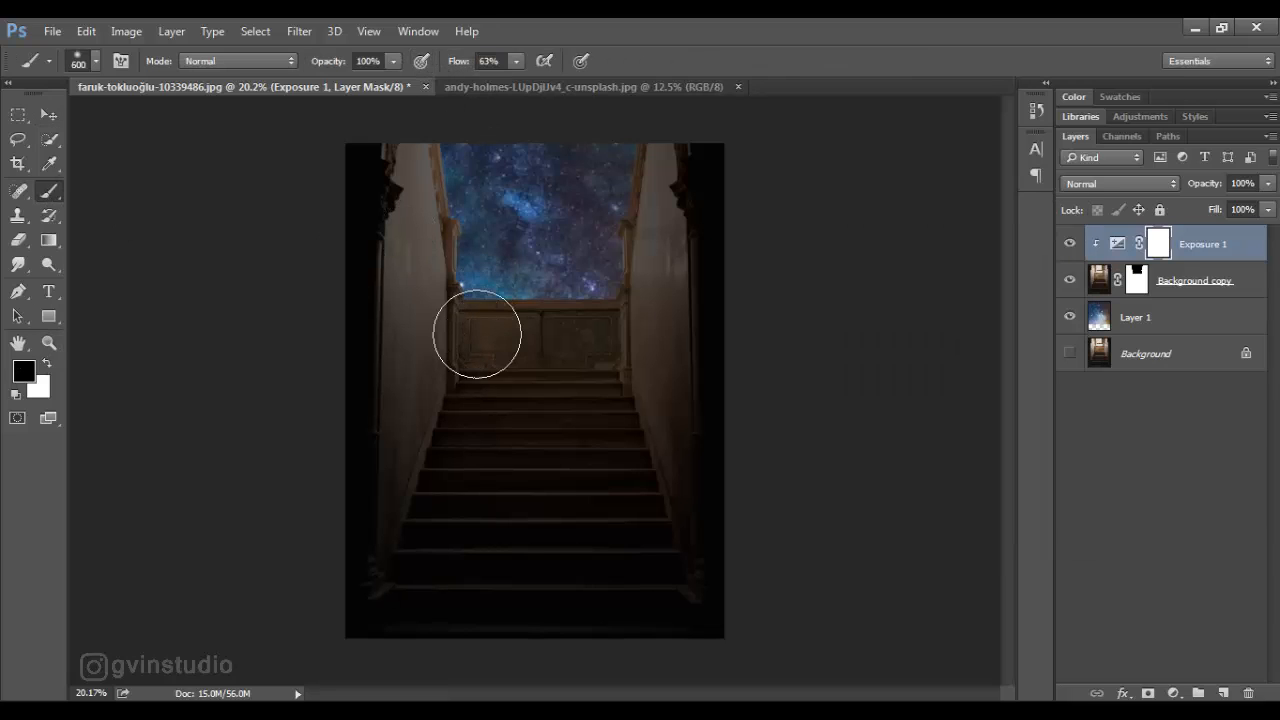
drag(479, 336, 594, 334)
key(bracketright)
key(bracketright)
right_click(596, 335)
click(847, 64)
drag(468, 68, 457, 68)
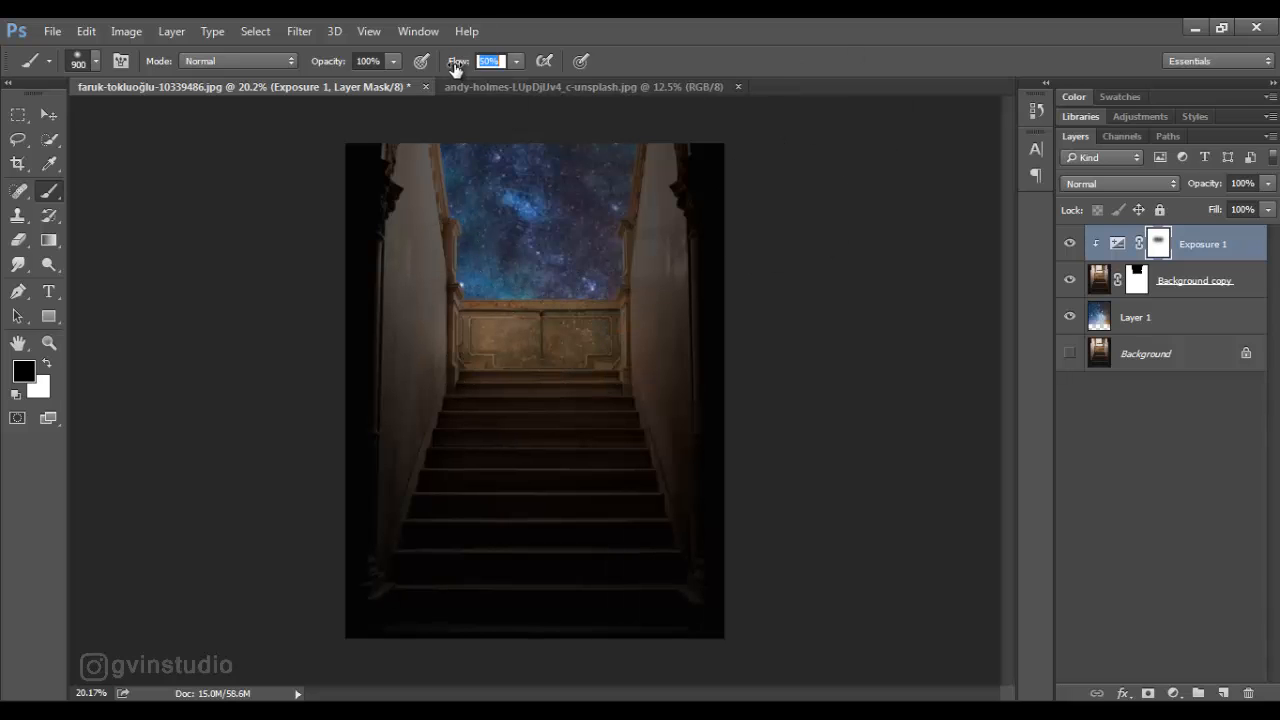
mouse_move(632, 264)
mouse_down()
mouse_move(636, 372)
mouse_move(607, 384)
mouse_up()
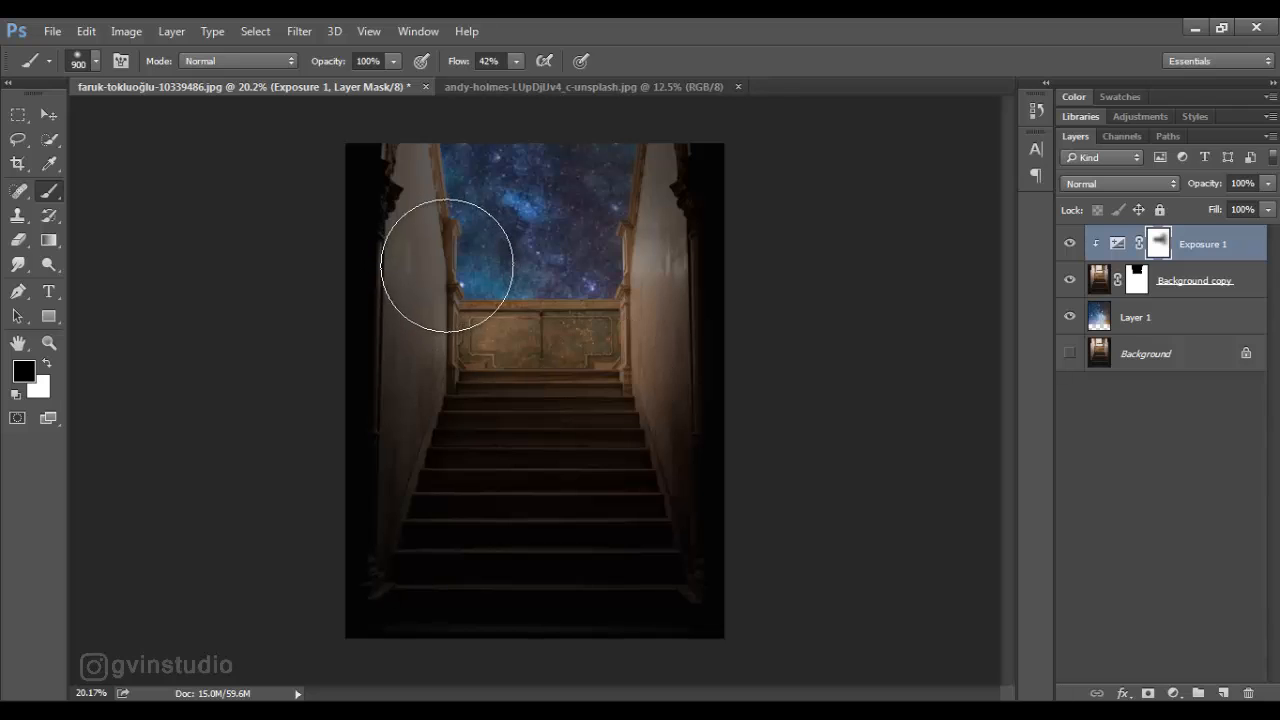
drag(446, 257, 440, 377)
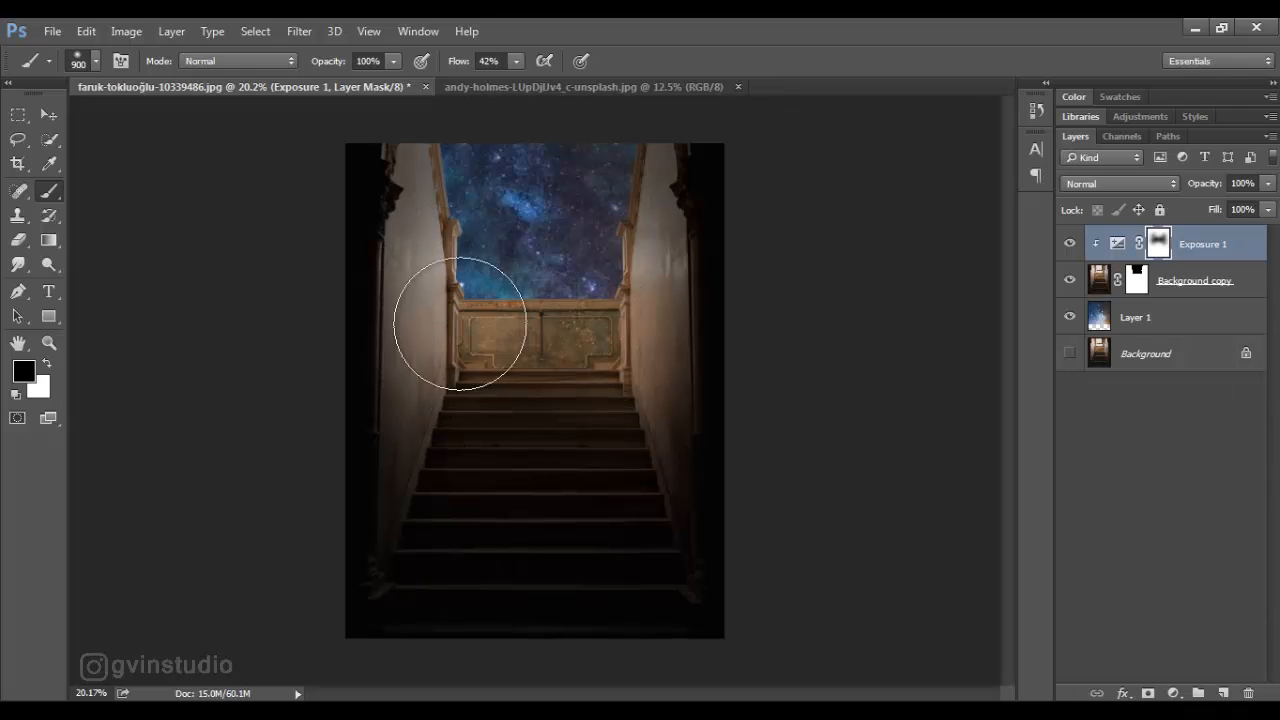
click(1069, 243)
click(1069, 243)
key(v)
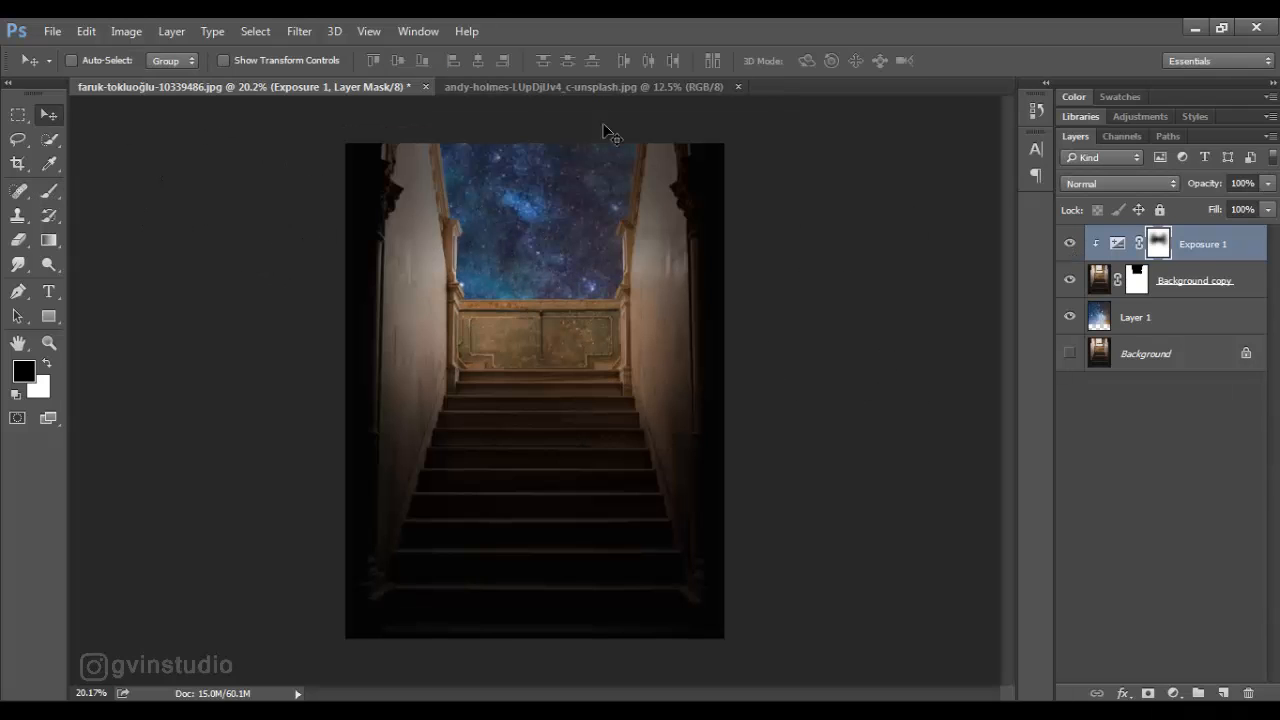
- Open the Gold 3D New Year 2022 image and bring the gold numbers into the staircase document
click(52, 31)
click(70, 69)
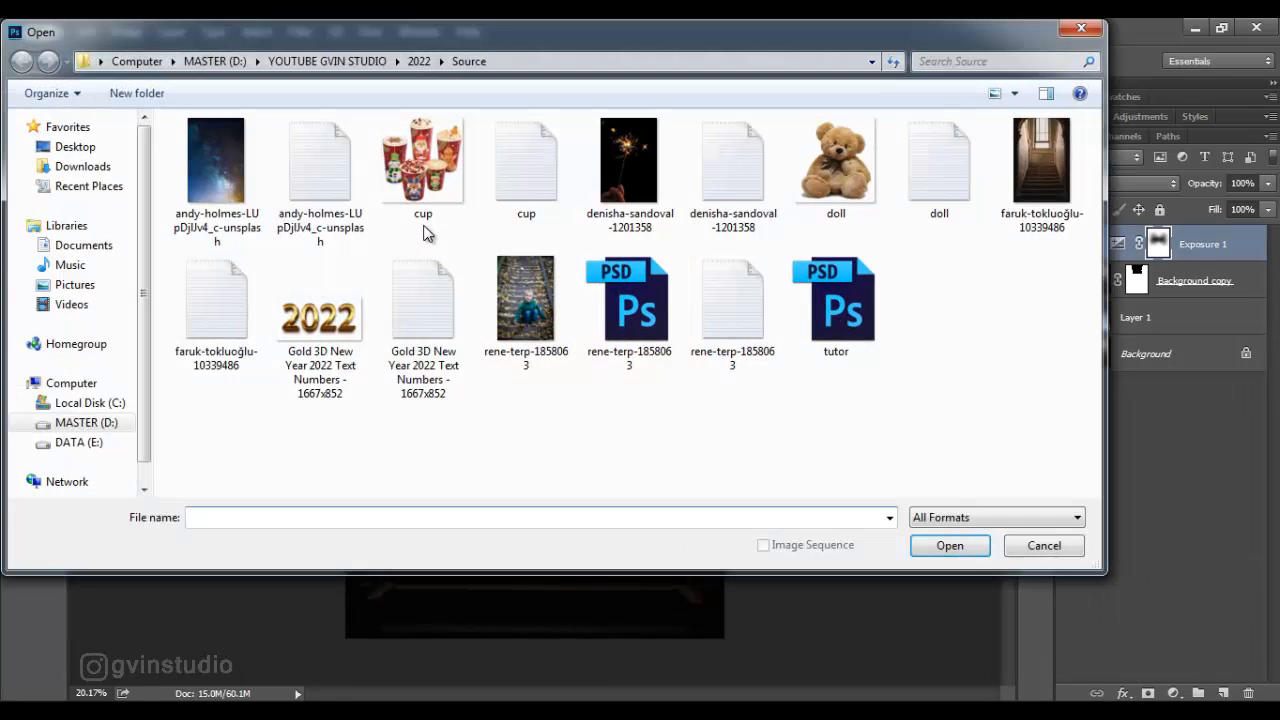
click(314, 305)
click(949, 543)
drag(352, 92, 570, 342)
- Scale down the gold 2022 numbers to fit on the panel above the stairs
key(ctrl+t)
drag(675, 391, 584, 353)
key(Return)
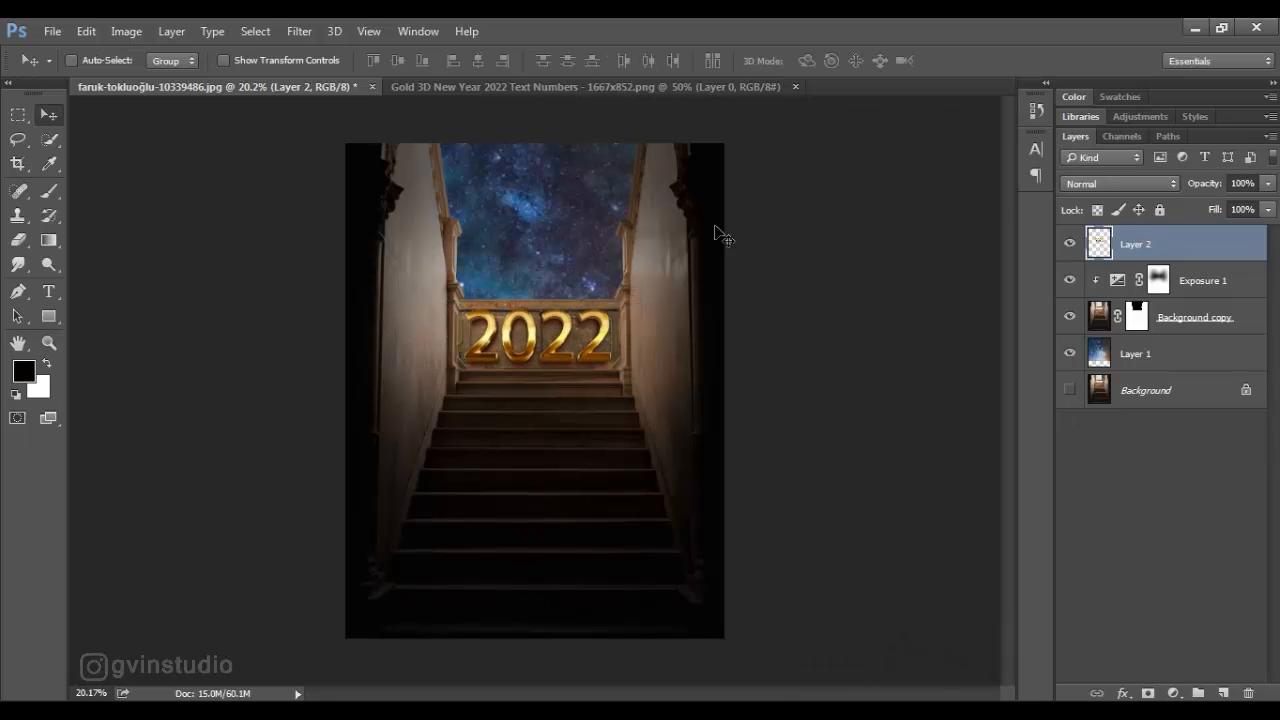
- Fine-tune the size of the gold 2022 numbers so they sit neatly within the panel's frame
scroll(543, 357, up, 3)
key(alt+f)
key(Escape)
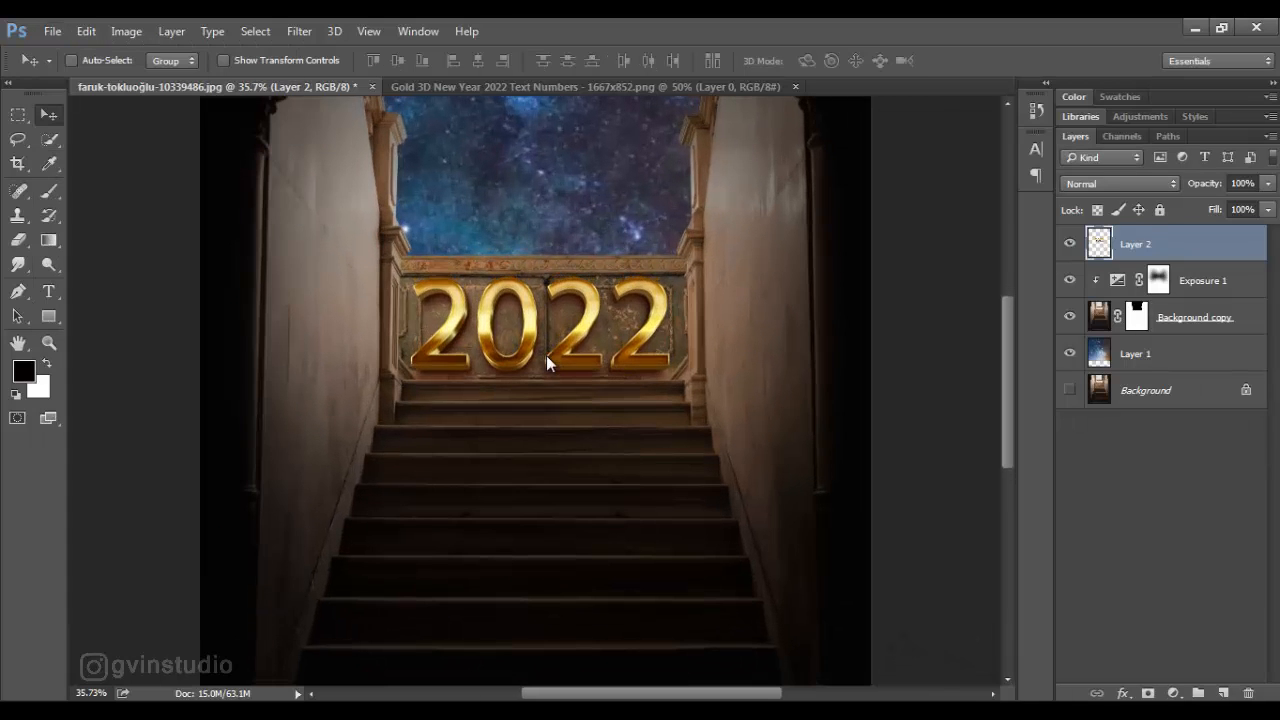
scroll(546, 360, down, 3)
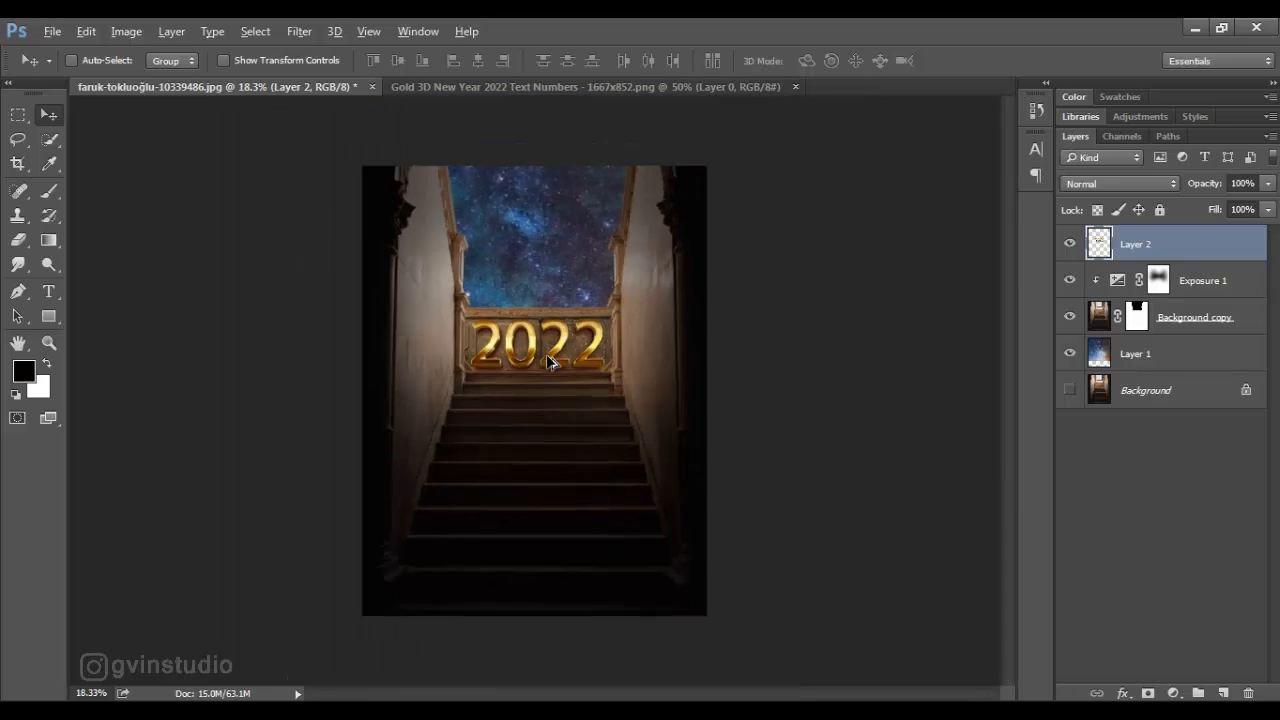
scroll(550, 364, up, 3)
key(ctrl+t)
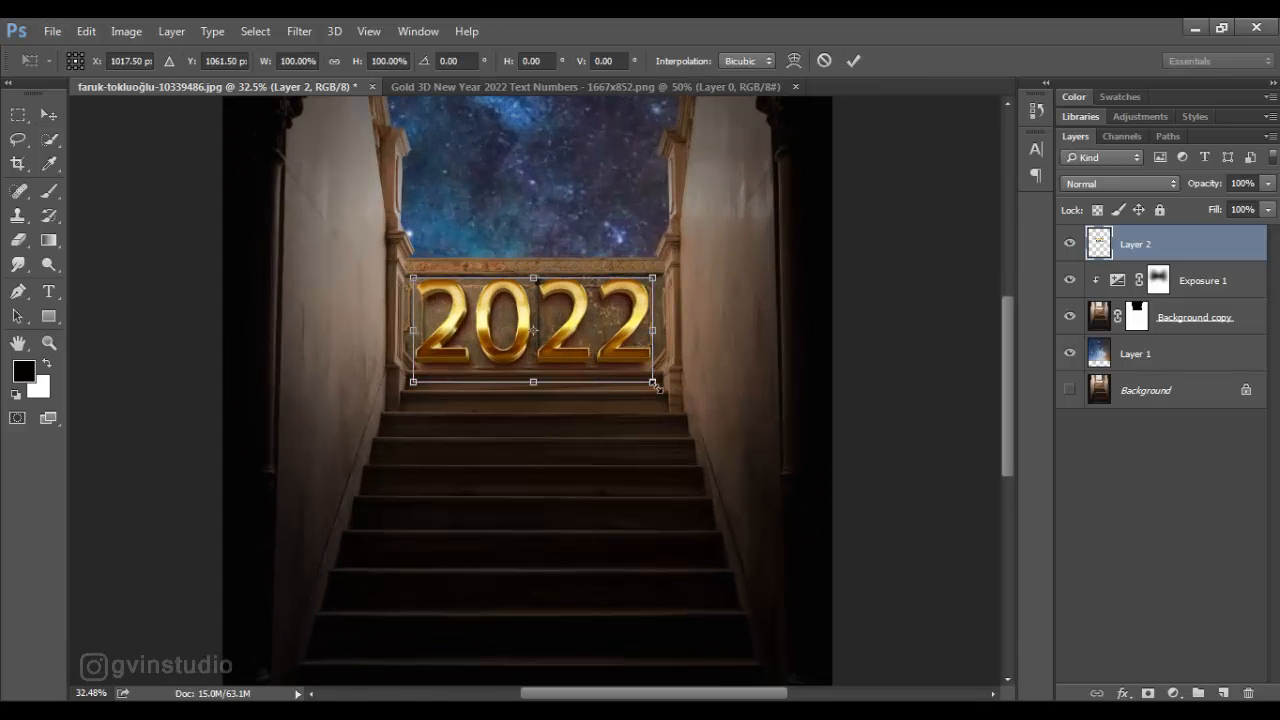
drag(653, 381, 650, 372)
click(850, 60)
- Duplicate the 2022 layer, set the copy's blend mode to Soft Light and close the source image of the numbers
drag(1147, 246, 1223, 693)
click(1120, 183)
click(1090, 376)
click(821, 86)
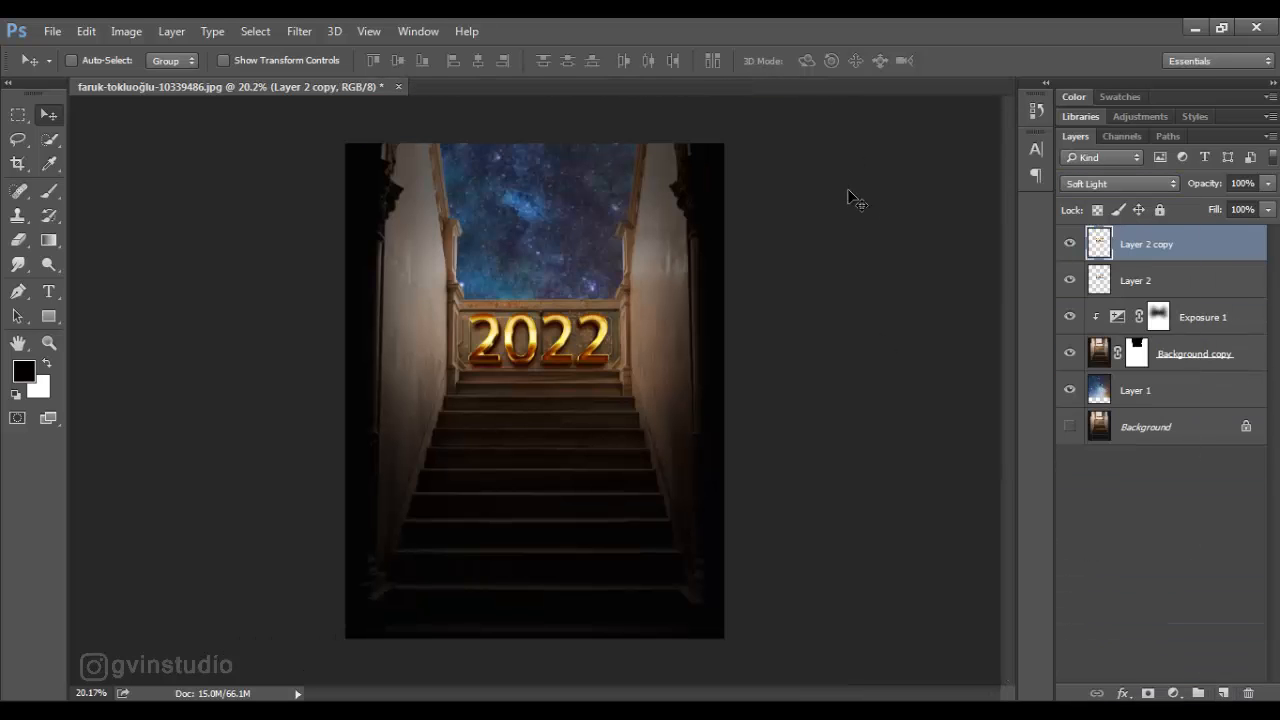
- Add a Solid Color fill layer in f6b505 above the 2022 layers and set its blend mode to Soft Light
click(1173, 693)
click(1112, 279)
text(f6b505)
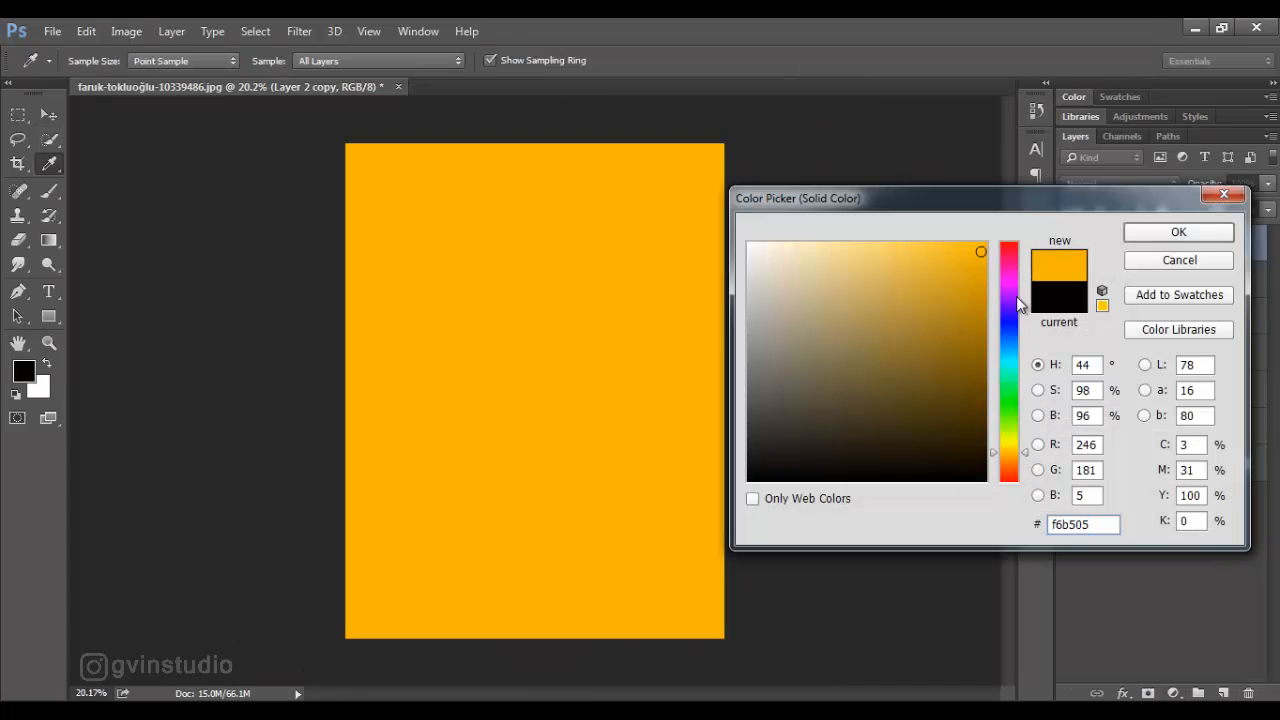
click(1144, 238)
click(1120, 183)
click(1095, 376)
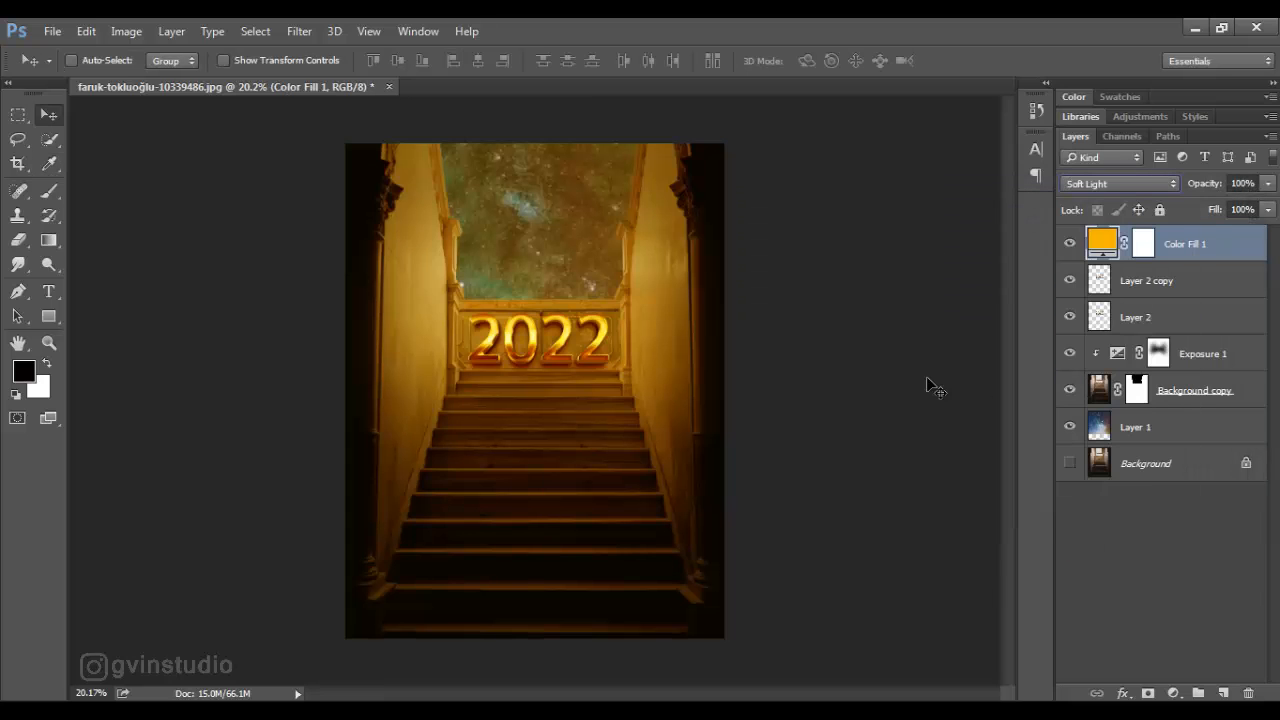
- Set the Color Fill 1 layer's Blend If Underlying Layer ranges to 0/137 for shadows and 204/255 for highlights
double_click(1235, 251)
drag(706, 106, 1112, 138)
drag(912, 517, 1014, 521)
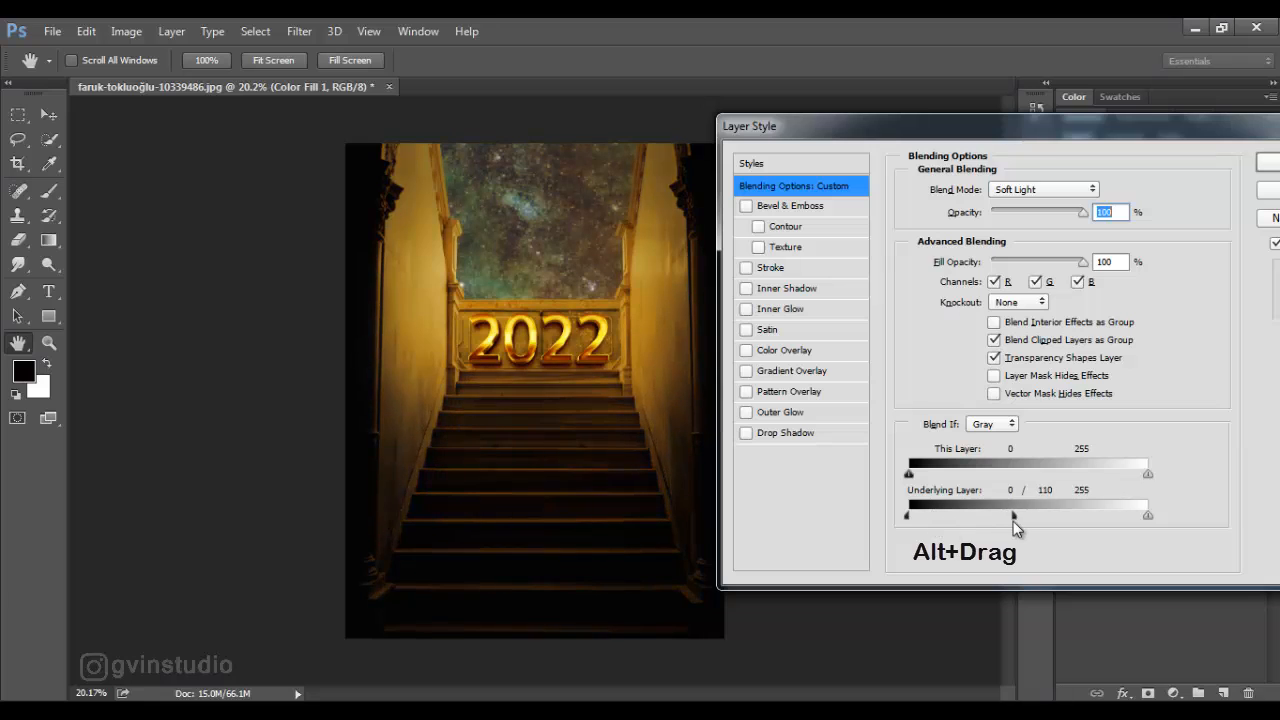
drag(1148, 517, 1099, 519)
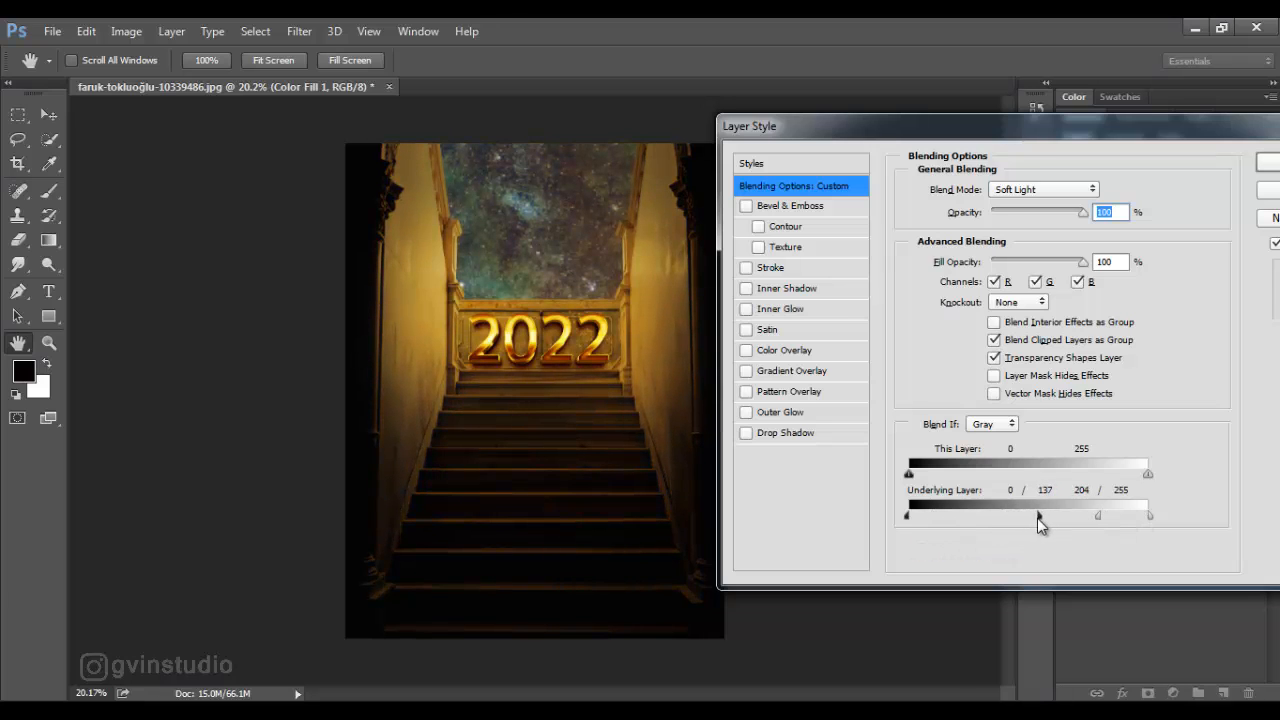
drag(1008, 133, 659, 154)
click(953, 186)
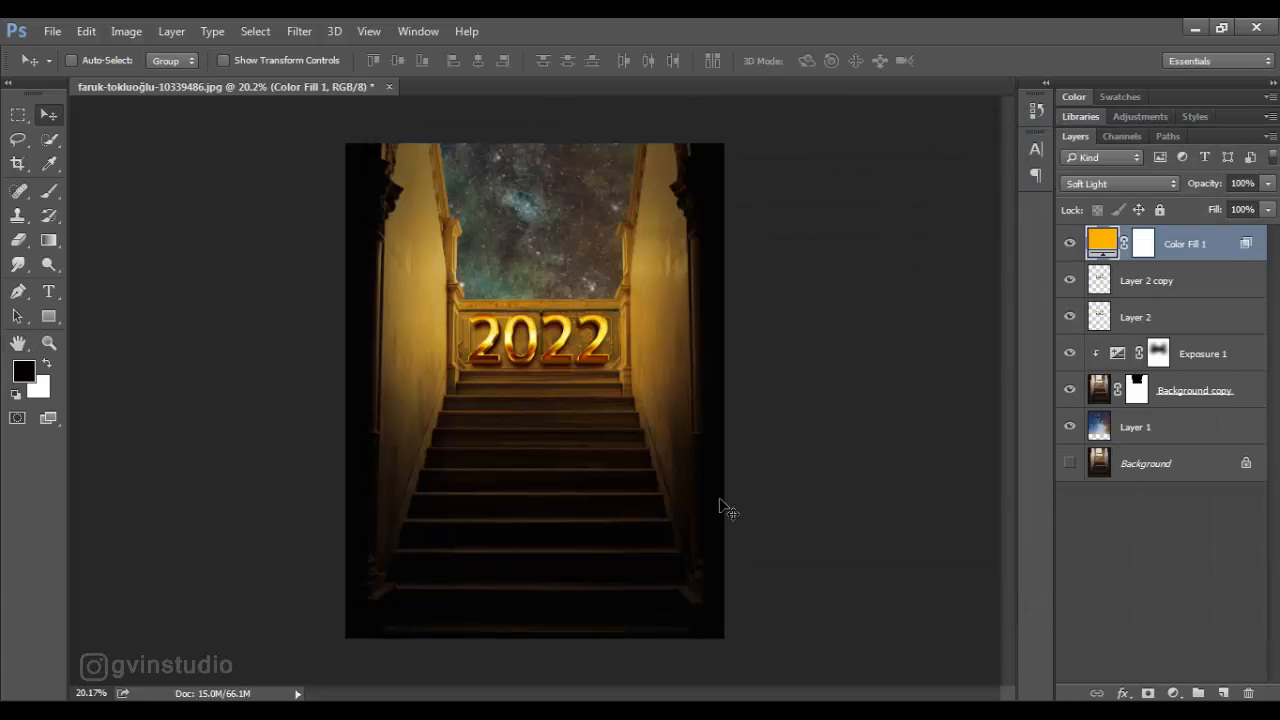
- Add a Solid Color fill layer in f28f09, set it to Color Dodge and invert its mask to black
click(1173, 693)
click(1115, 294)
text(f28f09)
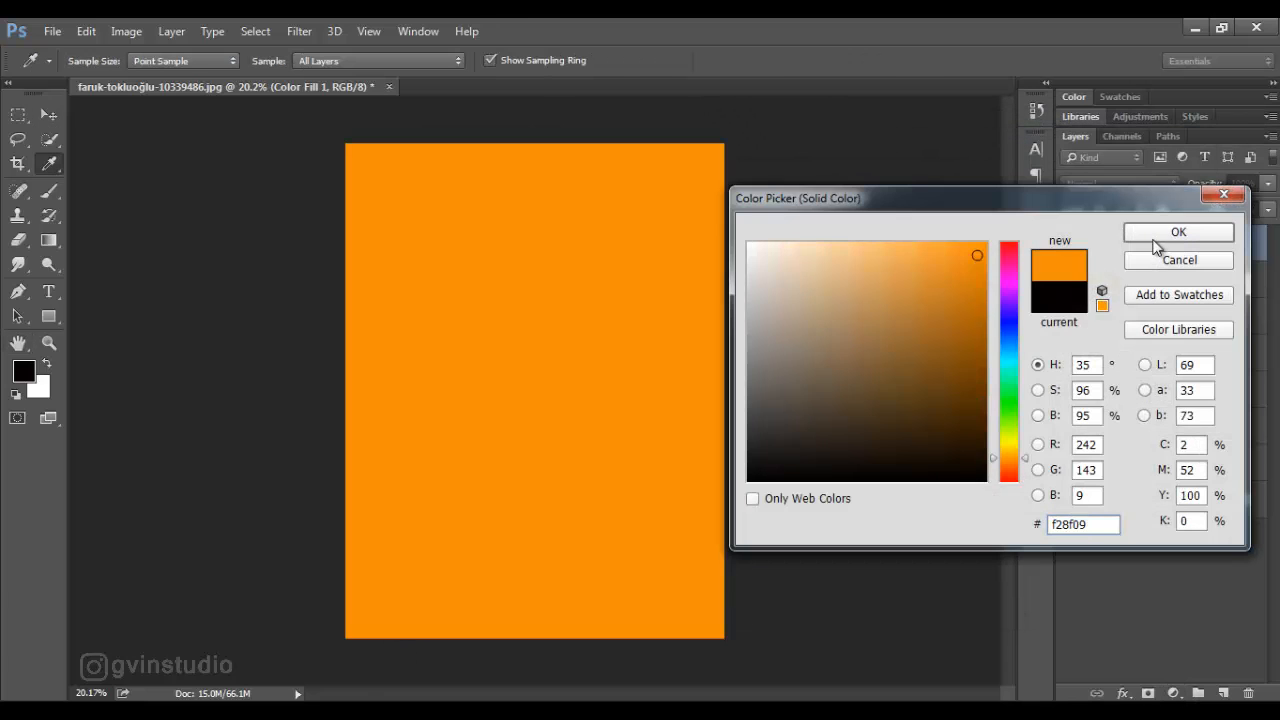
click(1156, 236)
click(1111, 184)
click(1092, 325)
click(1143, 250)
key(ctrl+i)
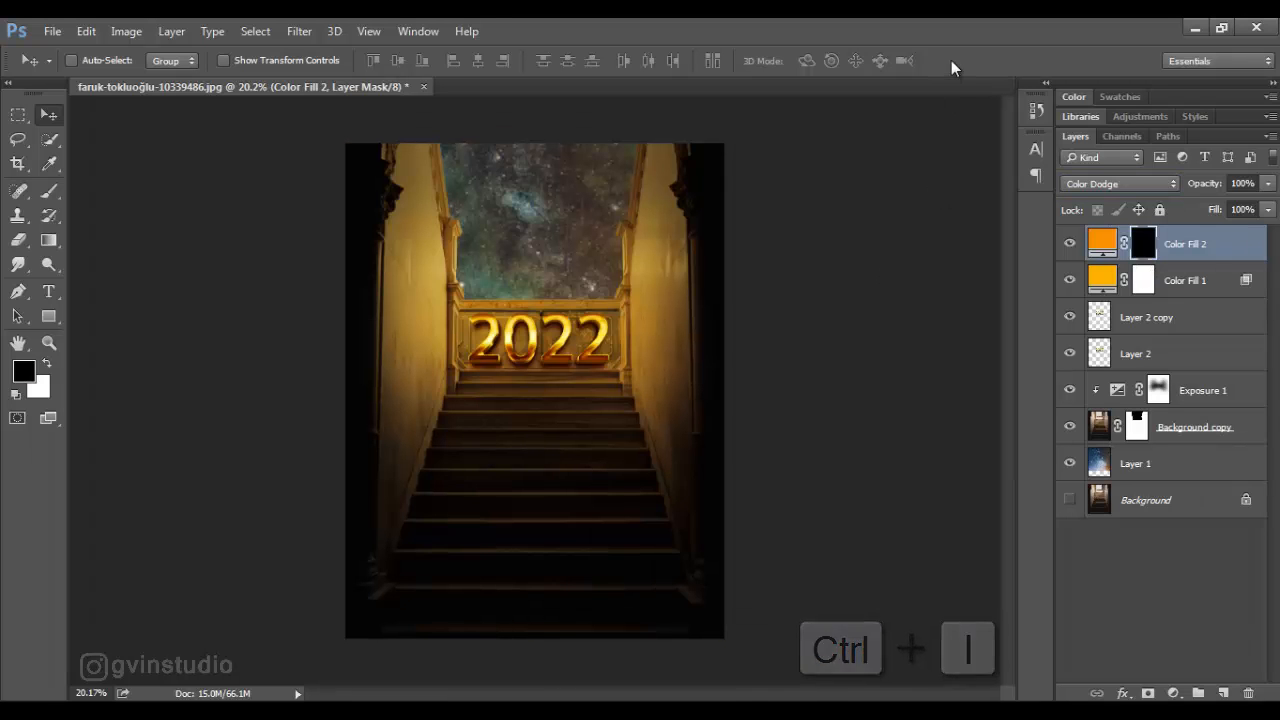
- Paint with a soft white brush on the Color Fill 2 mask over each digit of 2022 to make them glow
scroll(474, 362, up, 2)
scroll(474, 362, up, 4)
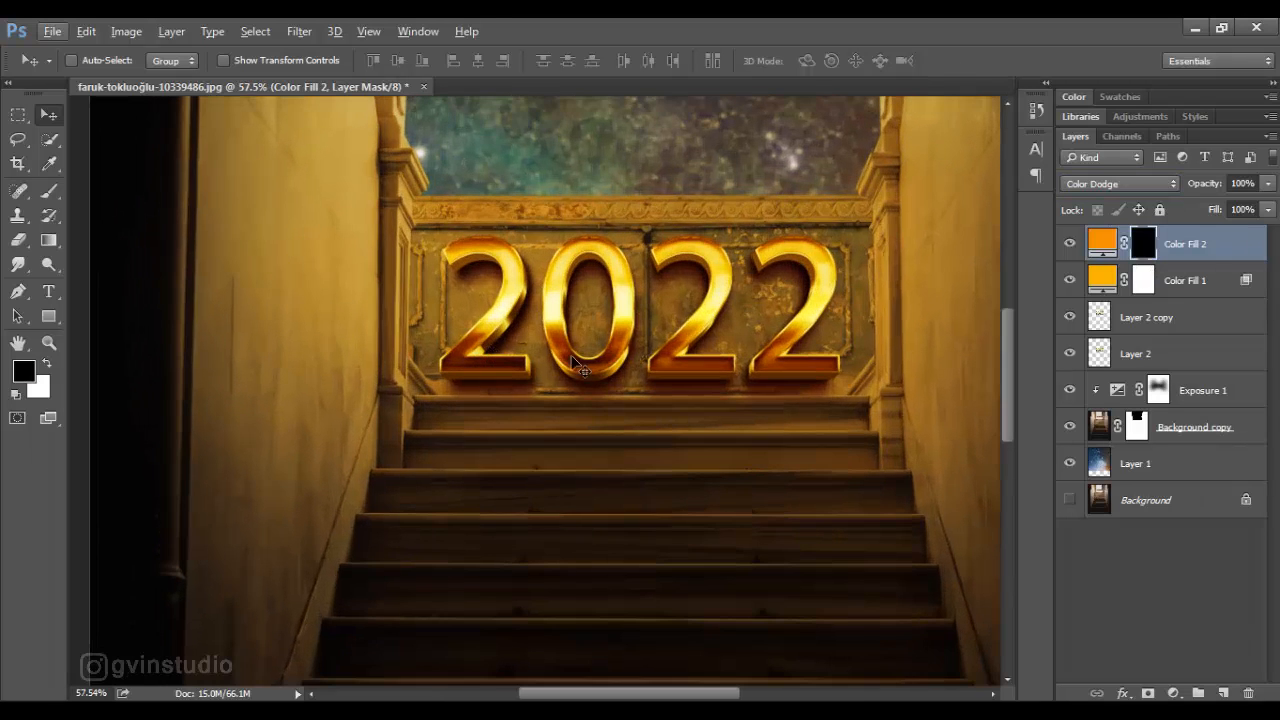
click(49, 191)
key(x)
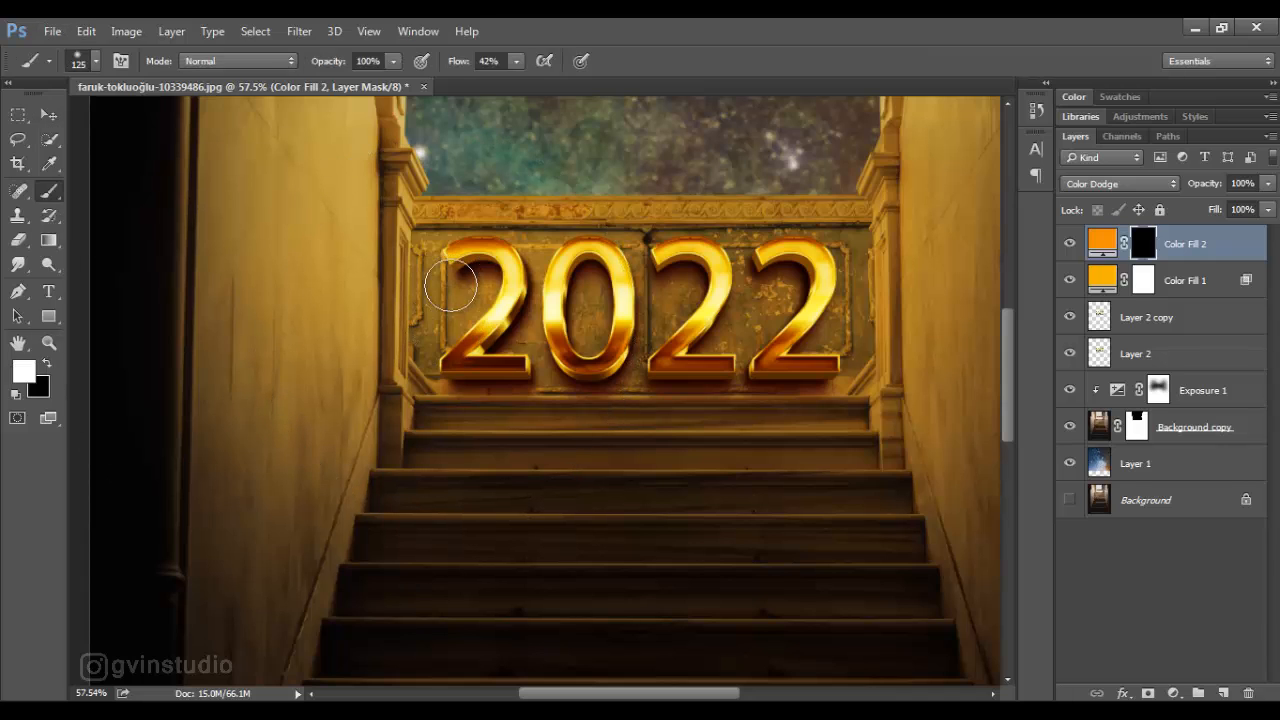
mouse_move(448, 256)
mouse_down()
mouse_move(501, 251)
mouse_move(513, 281)
mouse_move(461, 361)
mouse_move(531, 362)
mouse_up()
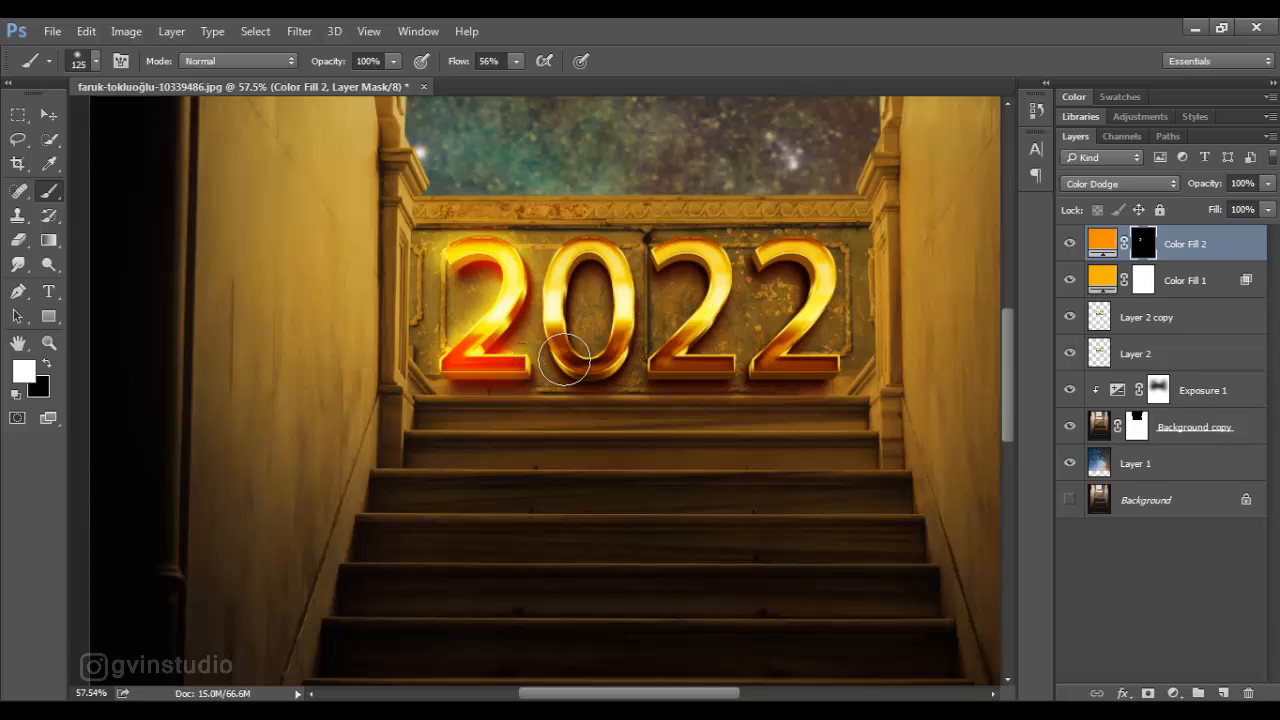
mouse_move(584, 250)
mouse_down()
mouse_move(558, 350)
mouse_move(597, 366)
mouse_move(624, 316)
mouse_move(611, 251)
mouse_move(659, 268)
mouse_move(685, 254)
mouse_move(707, 272)
mouse_move(690, 327)
mouse_move(657, 366)
mouse_move(726, 364)
mouse_up()
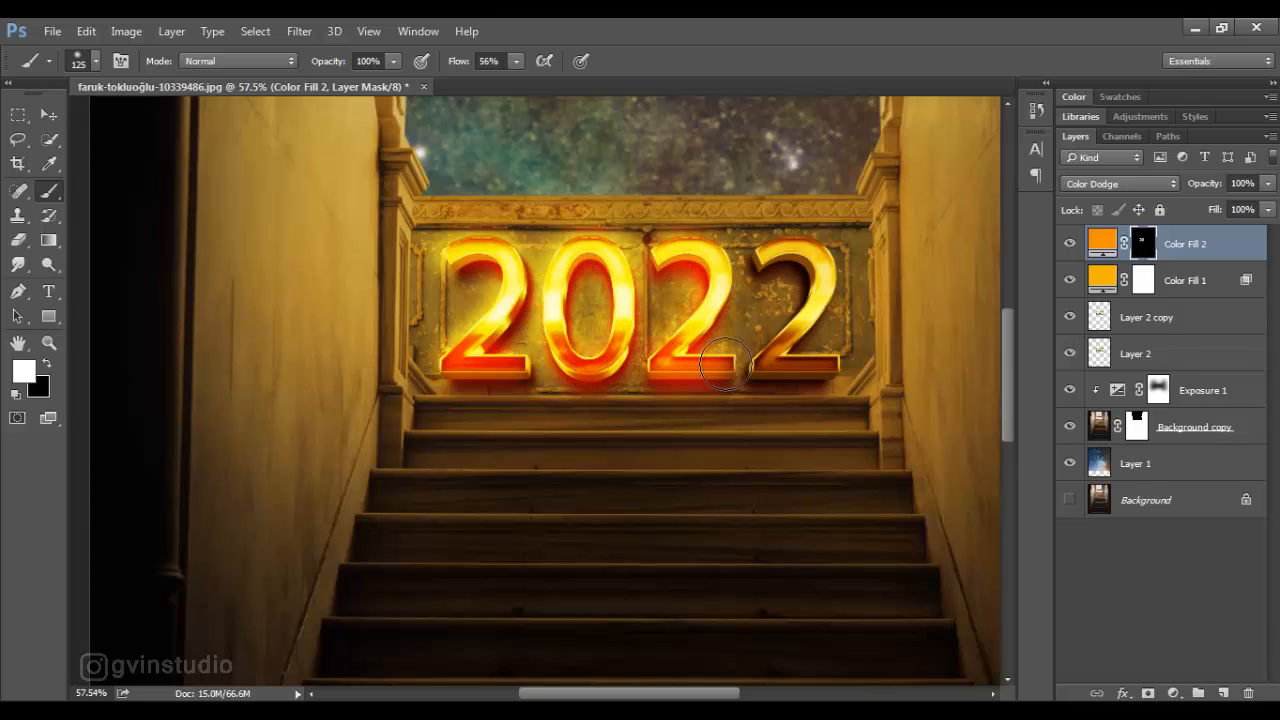
mouse_move(770, 266)
mouse_down()
mouse_move(817, 272)
mouse_move(764, 363)
mouse_move(829, 364)
mouse_move(742, 355)
mouse_up()
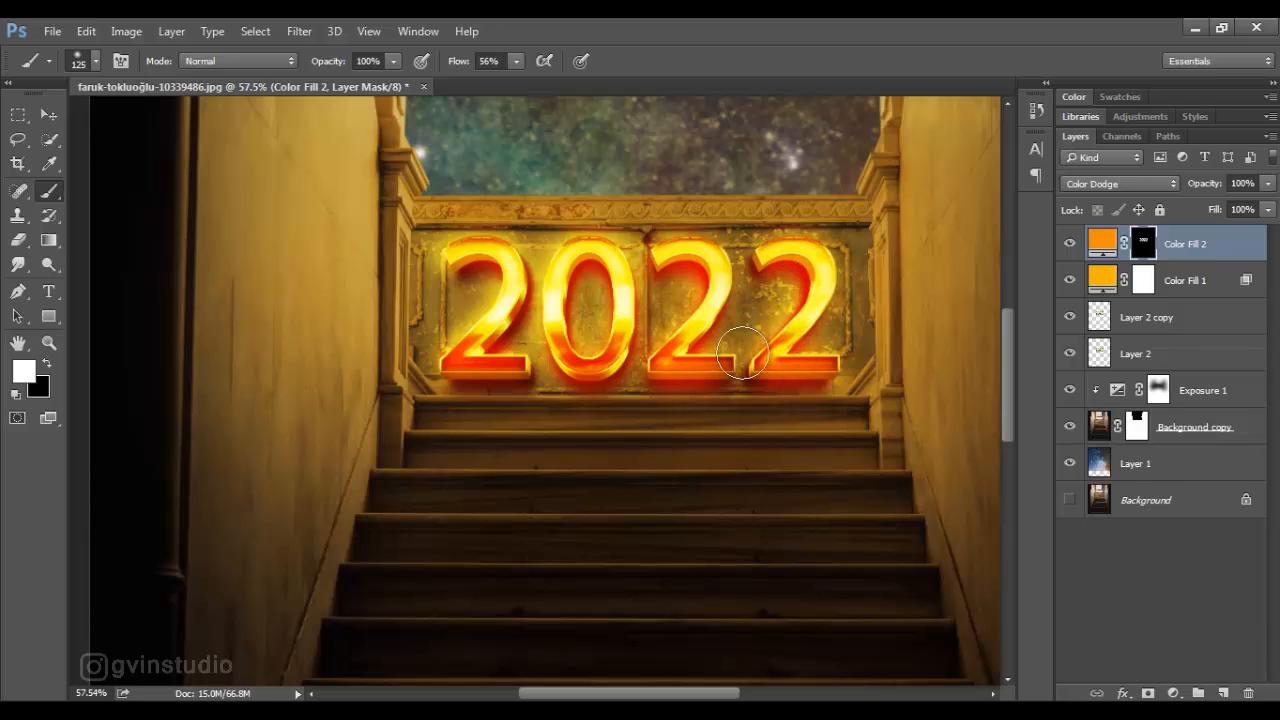
click(52, 117)
scroll(541, 373, down, 13)
scroll(541, 347, up, 6)
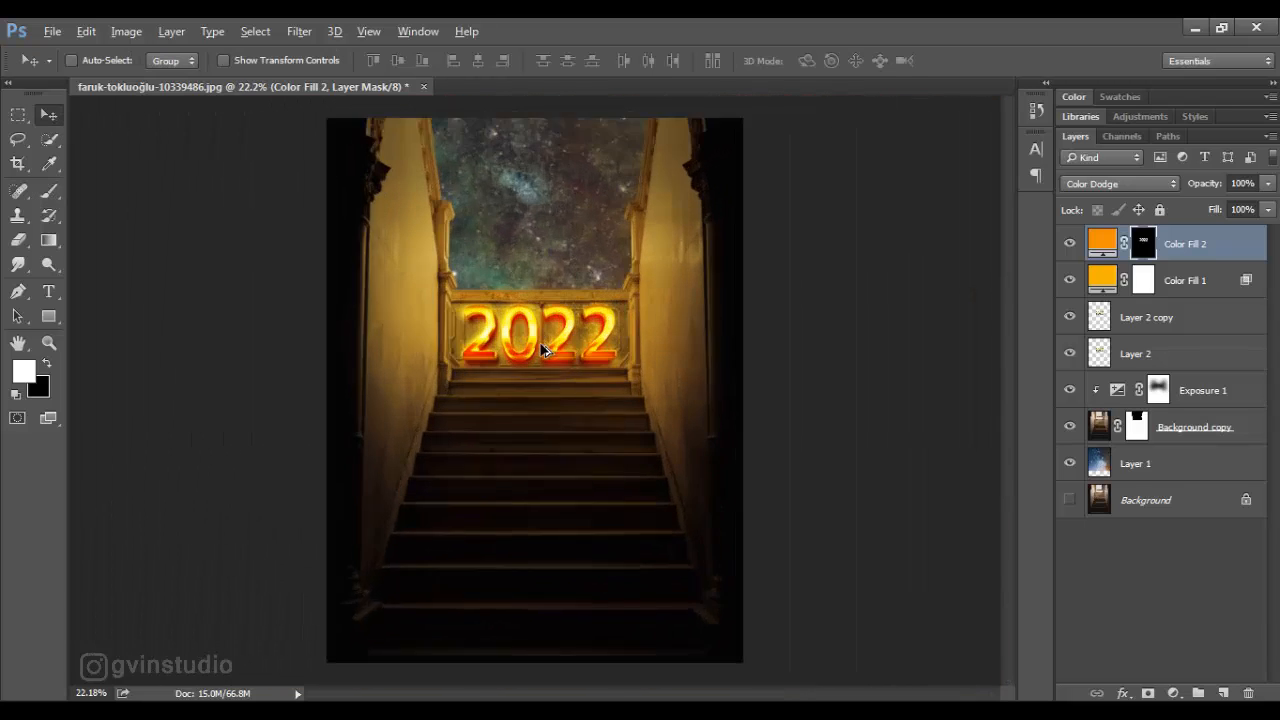
- Split the black Underlying Layer Blend If slider of Color Fill 2 to about 0/35 and apply the blending options
double_click(1250, 250)
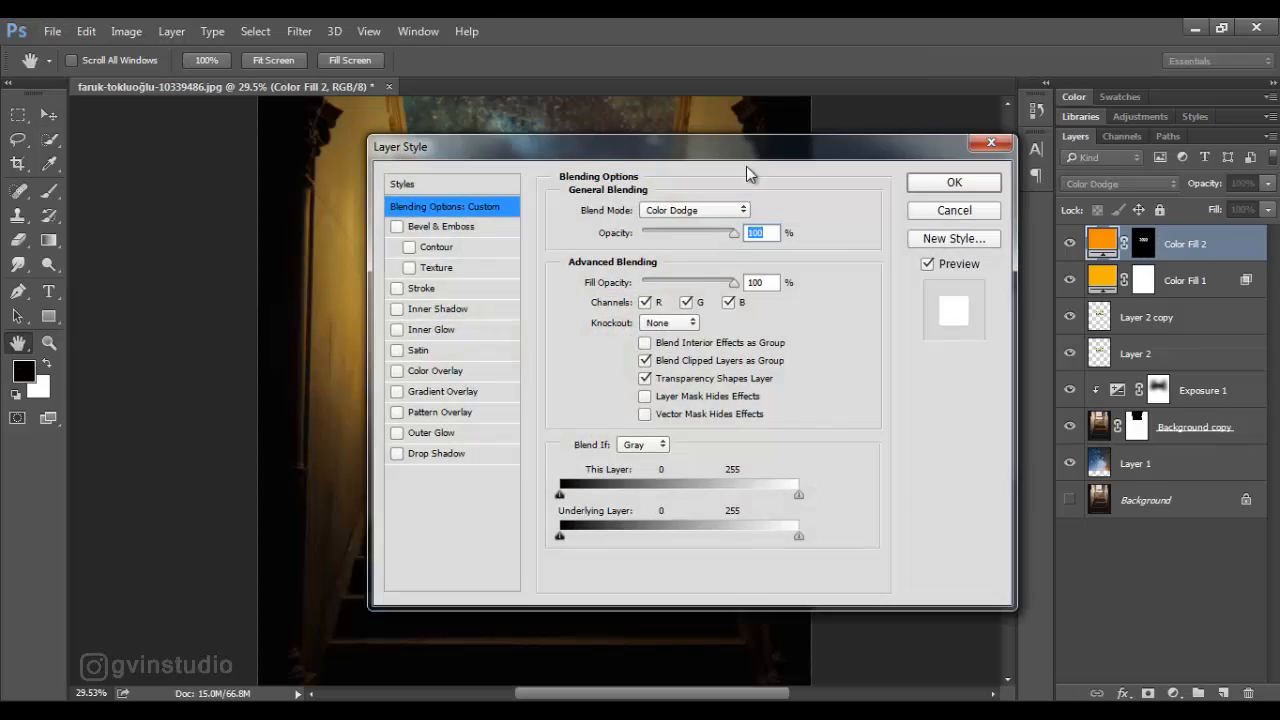
drag(700, 149, 1041, 181)
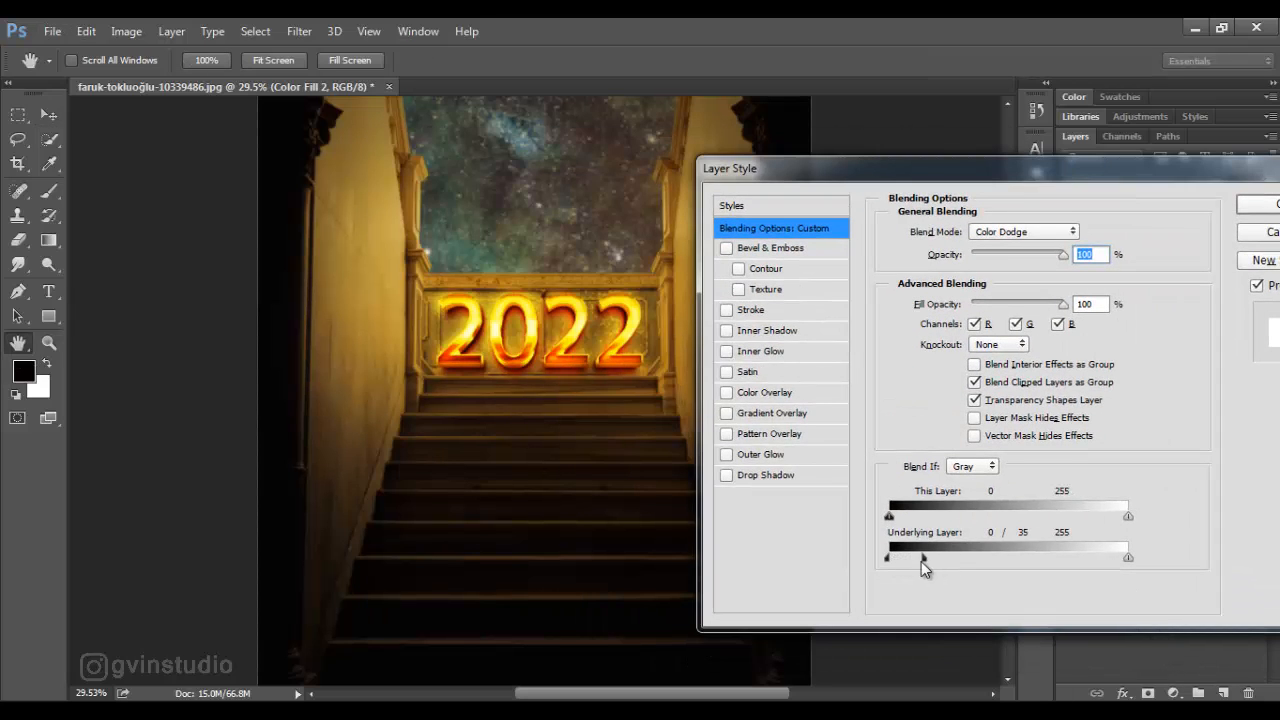
drag(998, 175, 854, 195)
click(1096, 234)
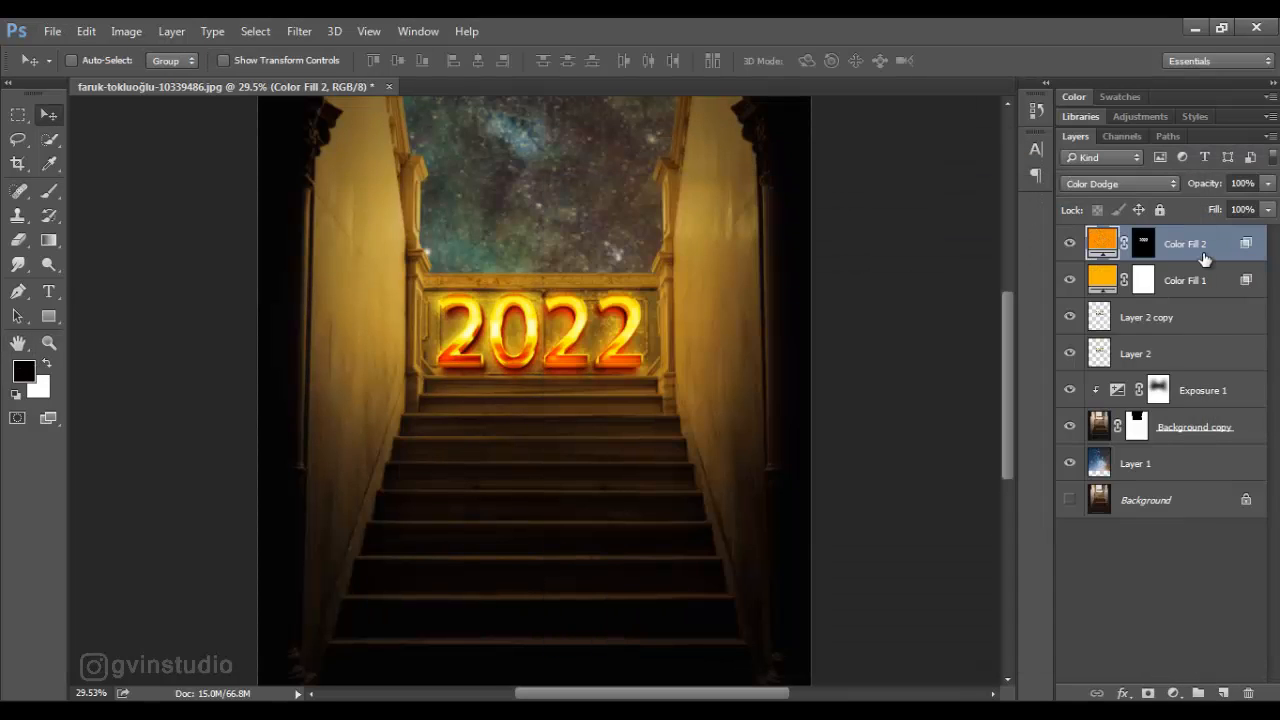
- Duplicate the Color Fill 2 layer and set the copy's blend mode to Soft Light
drag(1201, 254, 1224, 692)
click(1120, 184)
click(1090, 382)
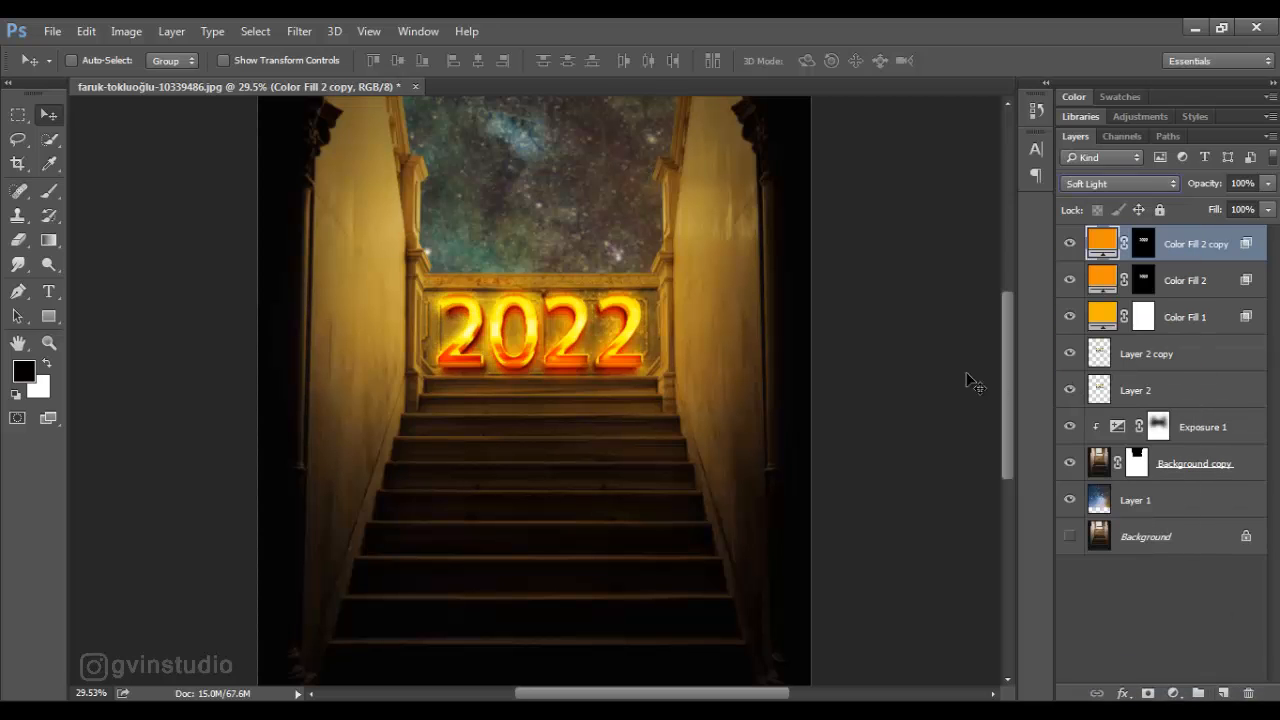
- Paint white with a large soft brush on the Color Fill 2 copy mask over the side walls and upper stairs to spread the glow
click(49, 191)
click(1143, 244)
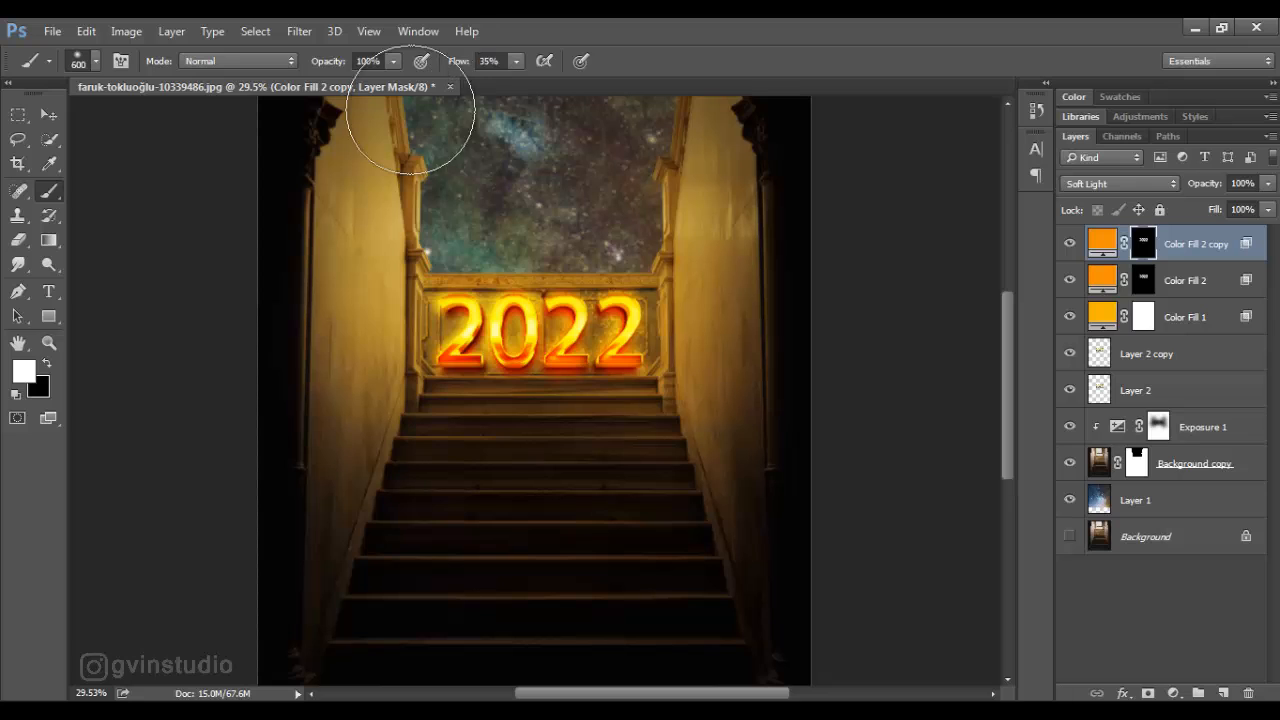
mouse_move(468, 282)
mouse_down()
mouse_move(572, 331)
mouse_move(416, 269)
mouse_move(370, 273)
mouse_up()
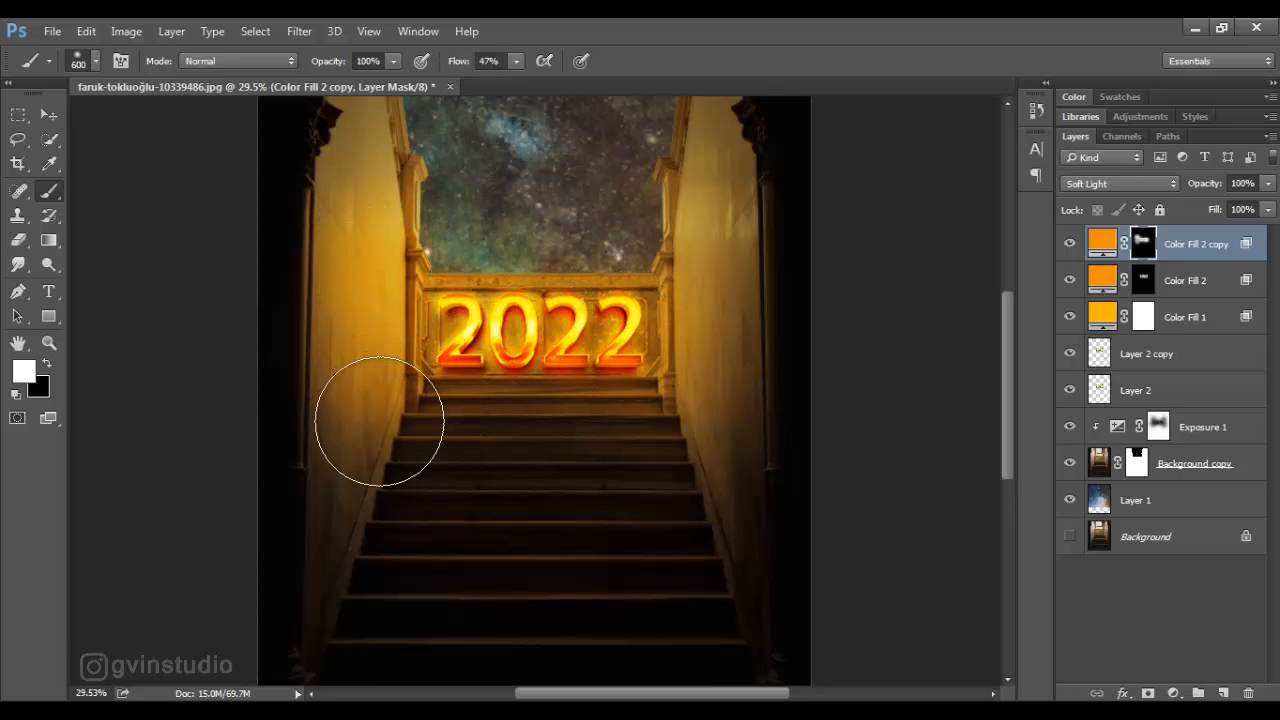
mouse_move(379, 421)
mouse_down()
mouse_move(473, 373)
mouse_move(650, 378)
mouse_move(695, 389)
mouse_move(718, 427)
mouse_up()
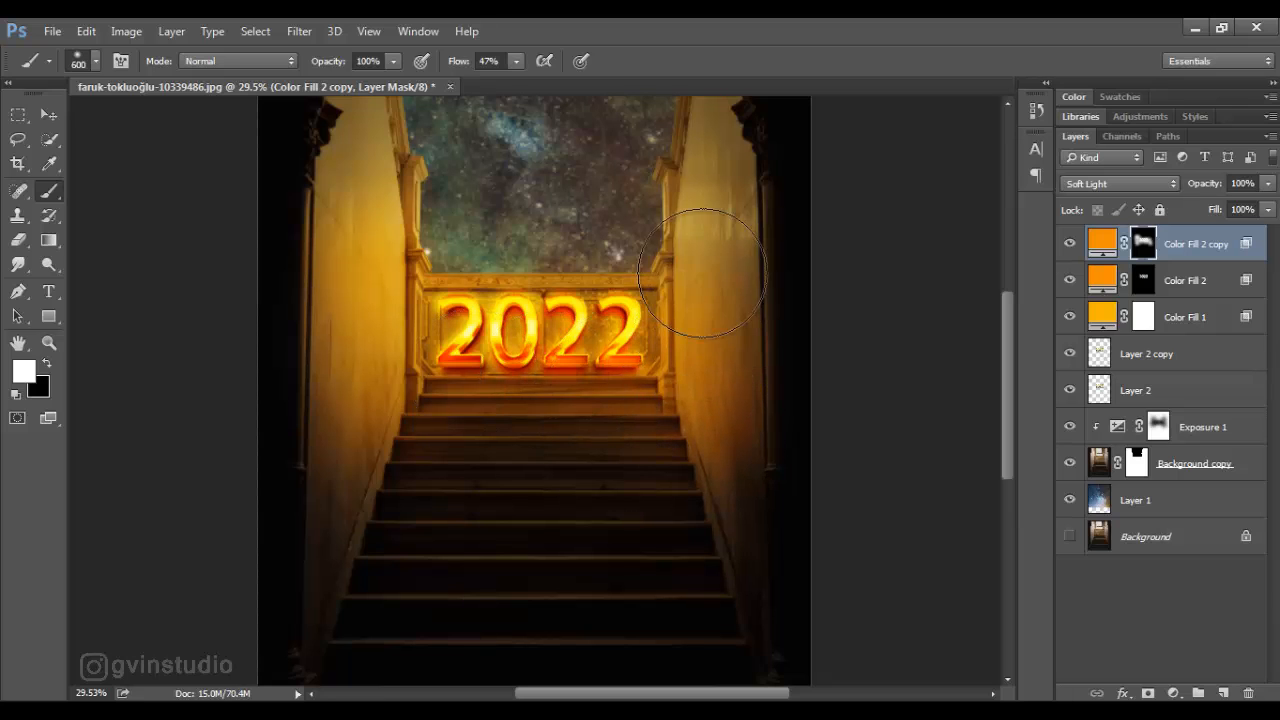
mouse_move(702, 272)
mouse_down()
mouse_move(405, 250)
mouse_move(477, 243)
mouse_up()
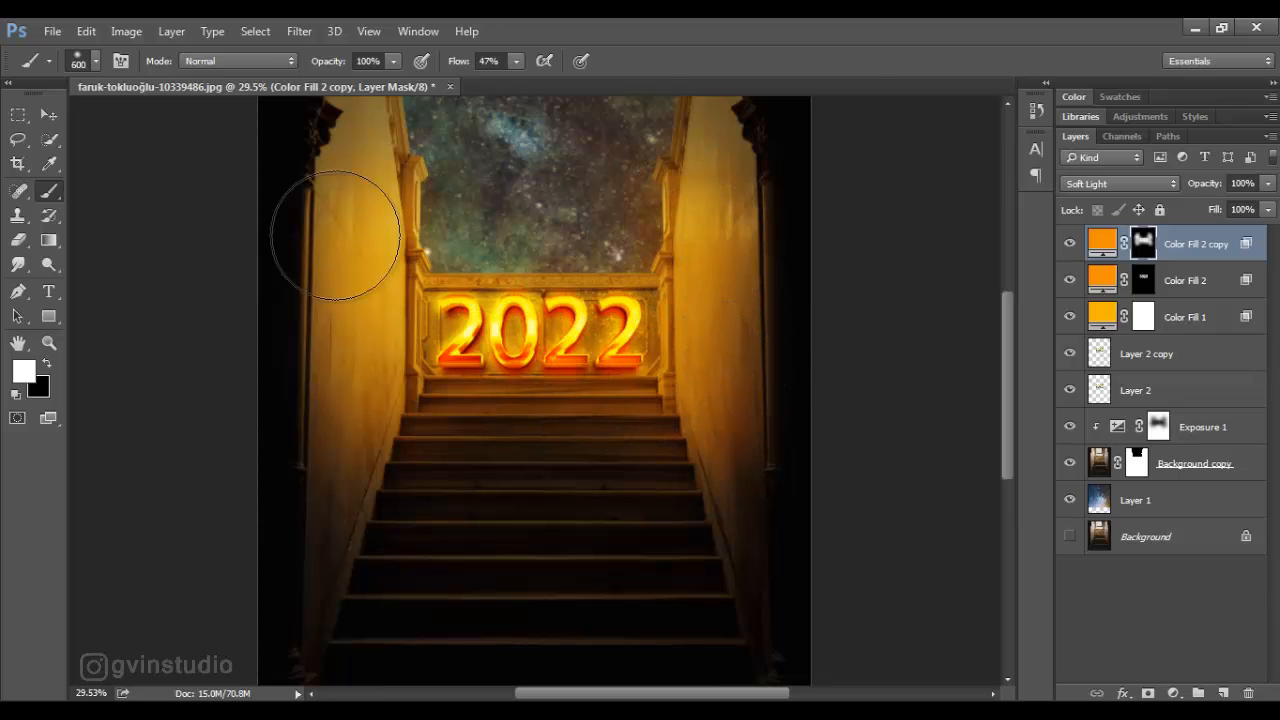
key(v)
scroll(565, 307, down, 5)
scroll(527, 352, up, 3)
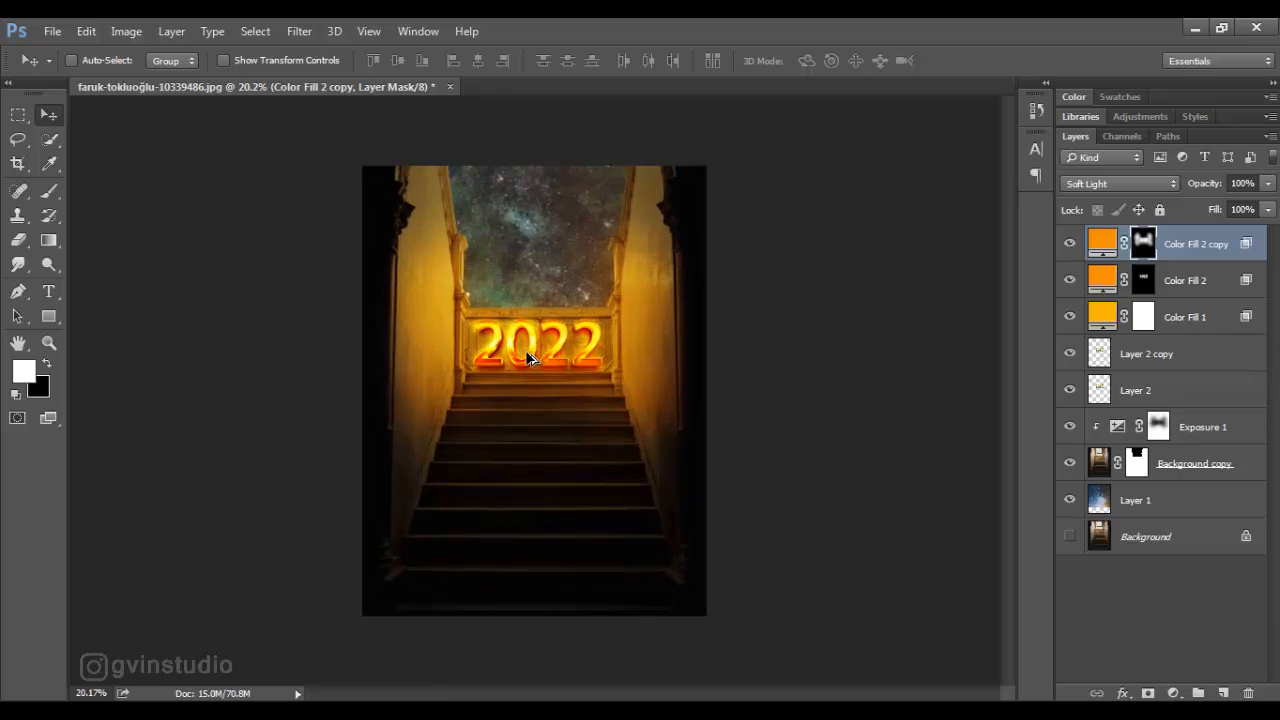
- Open rene-terp-1858063.psd and hide its Background layer to isolate the masked boy
click(52, 31)
click(75, 66)
double_click(627, 298)
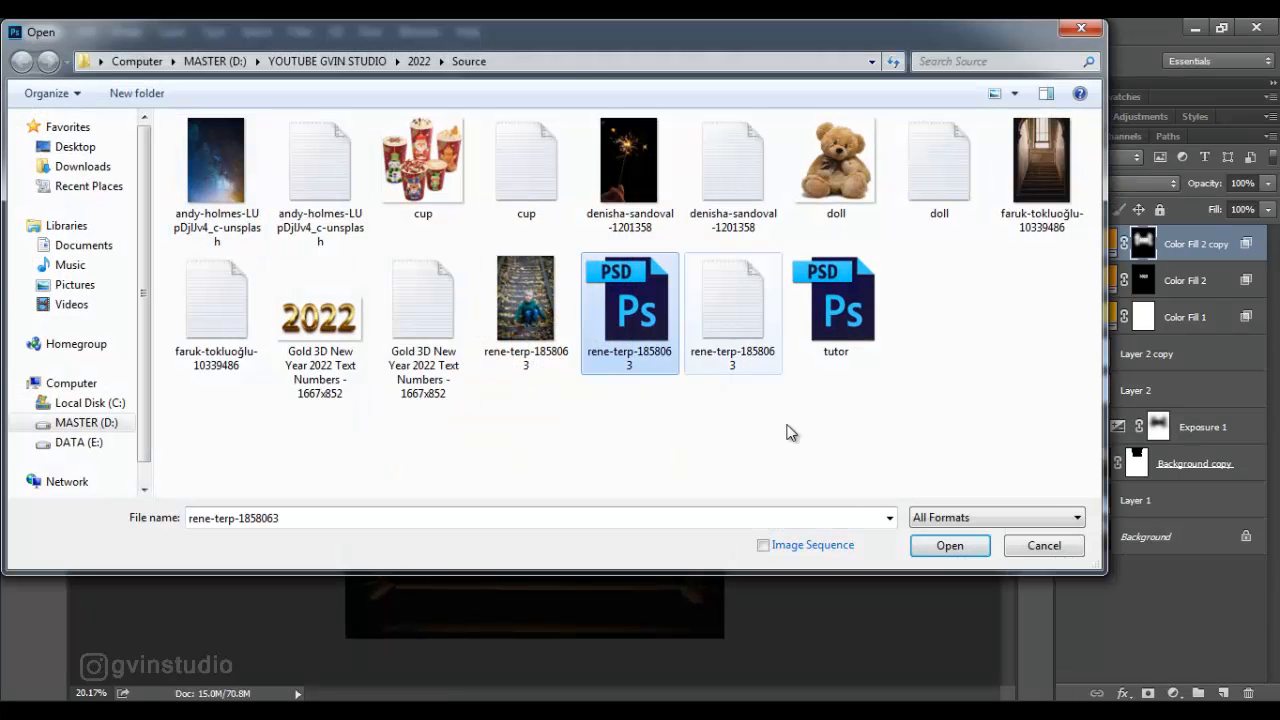
click(1069, 280)
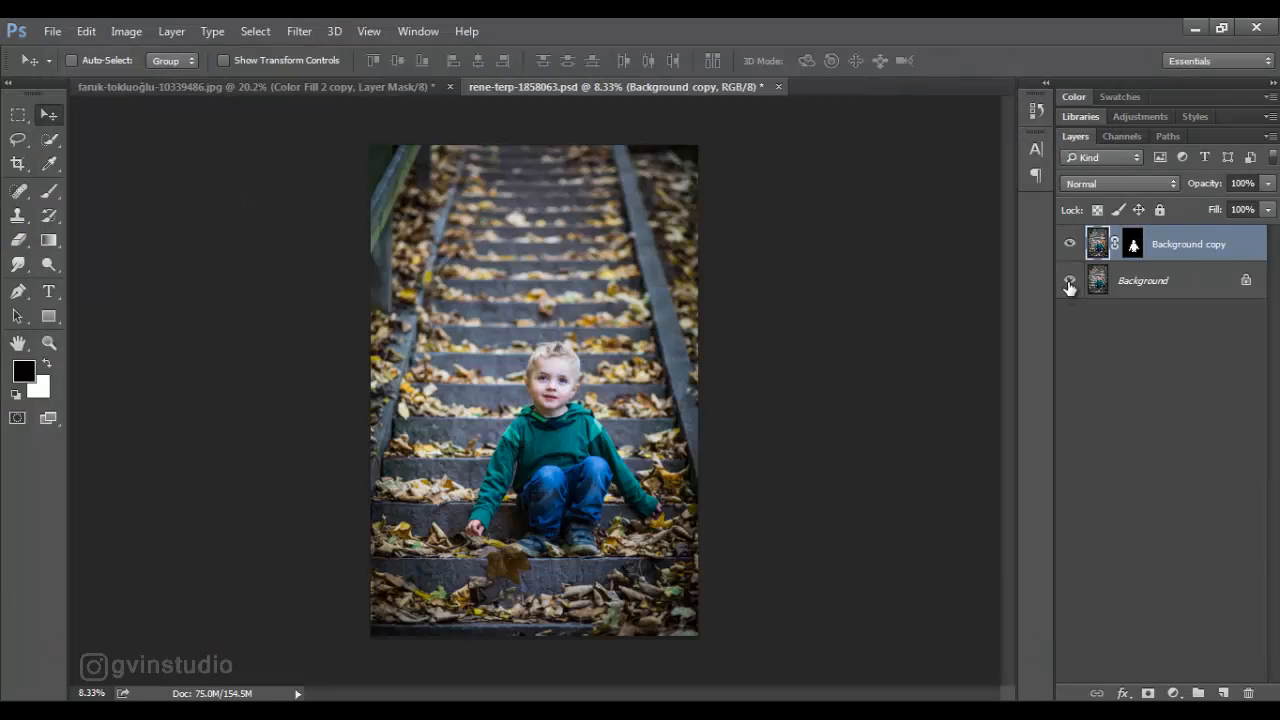
click(1069, 280)
click(1069, 280)
click(1069, 280)
- Refine the boy's layer mask with a slight increase in Smooth
right_click(1135, 250)
click(1108, 403)
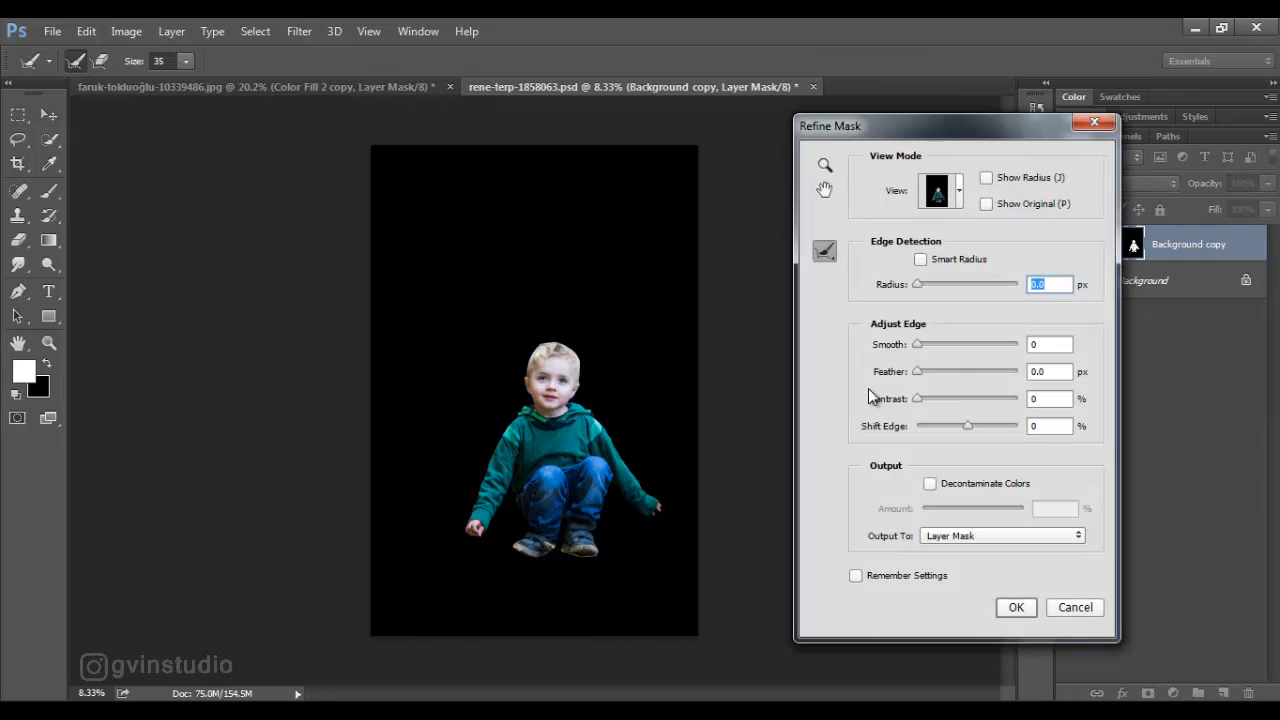
drag(918, 344, 928, 350)
click(1010, 607)
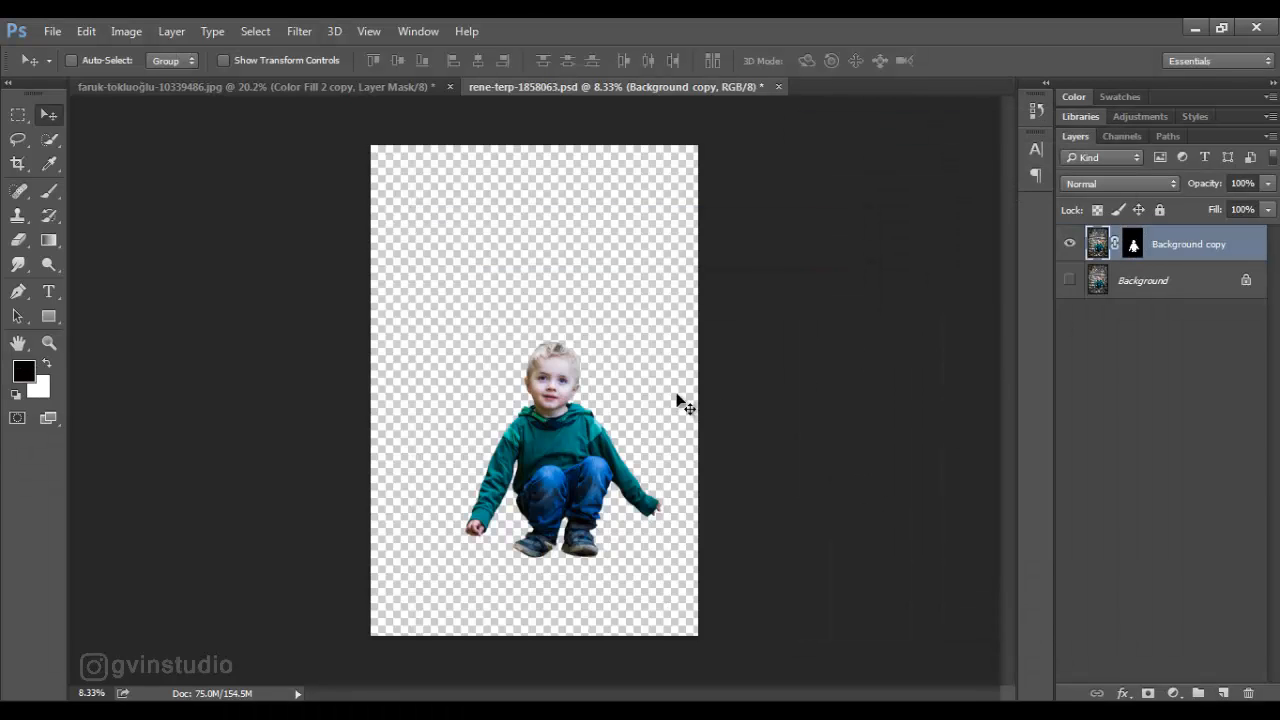
- Bring the masked boy into the staircase document and scale him down to 31%
drag(677, 395, 469, 193)
drag(291, 308, 596, 321)
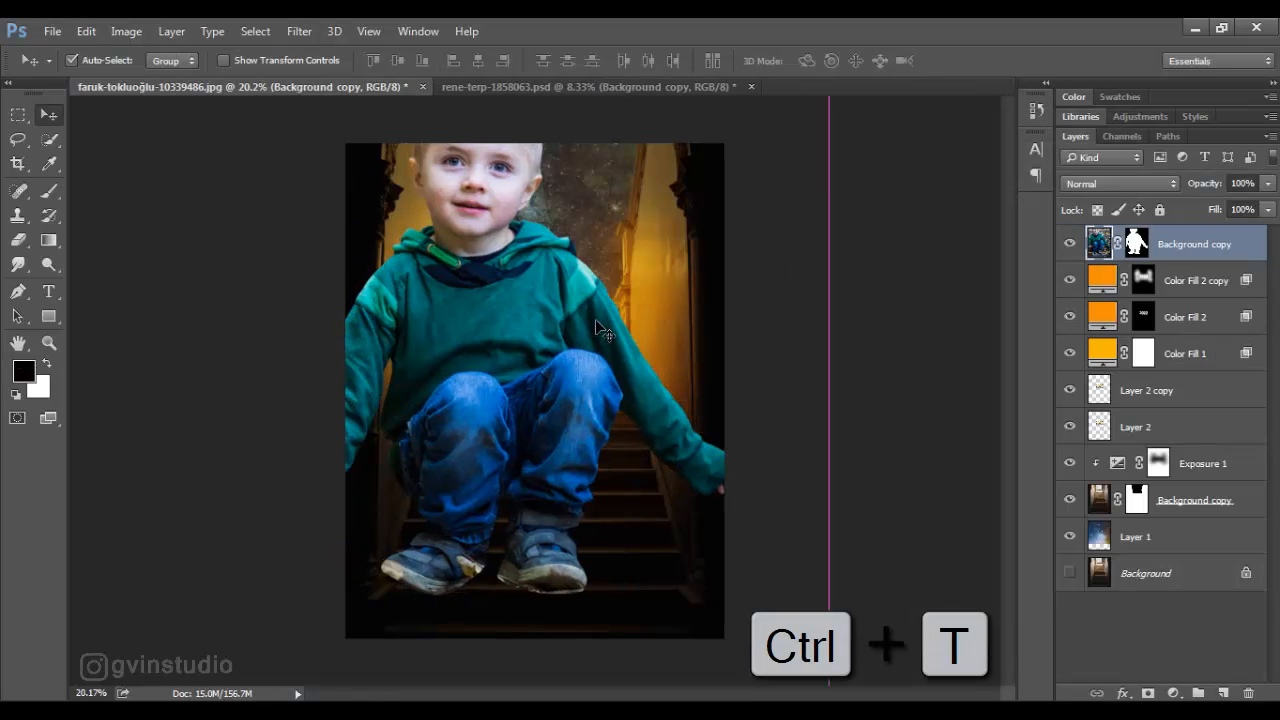
drag(266, 62, 197, 67)
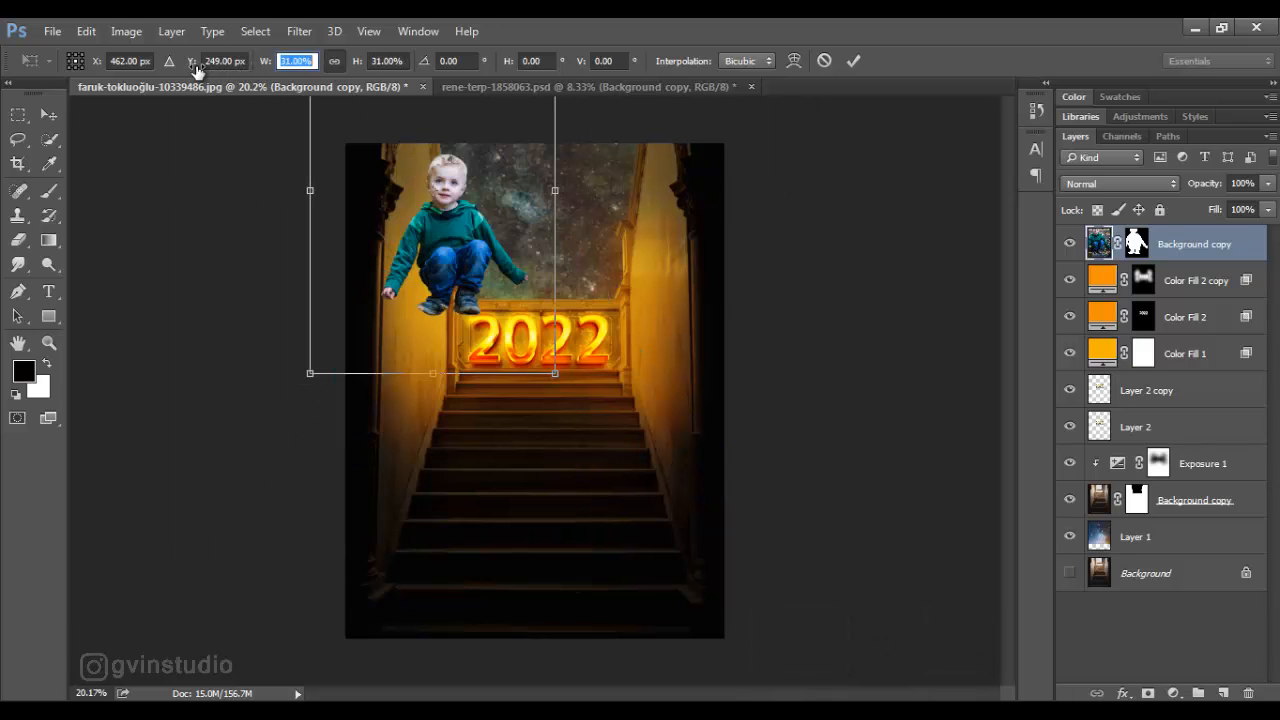
- Move the boy down onto the stairs below the 2022 panel and shrink him slightly more to fit the steps
drag(522, 295, 591, 451)
drag(621, 165, 580, 223)
drag(545, 324, 553, 380)
scroll(489, 494, down, 3)
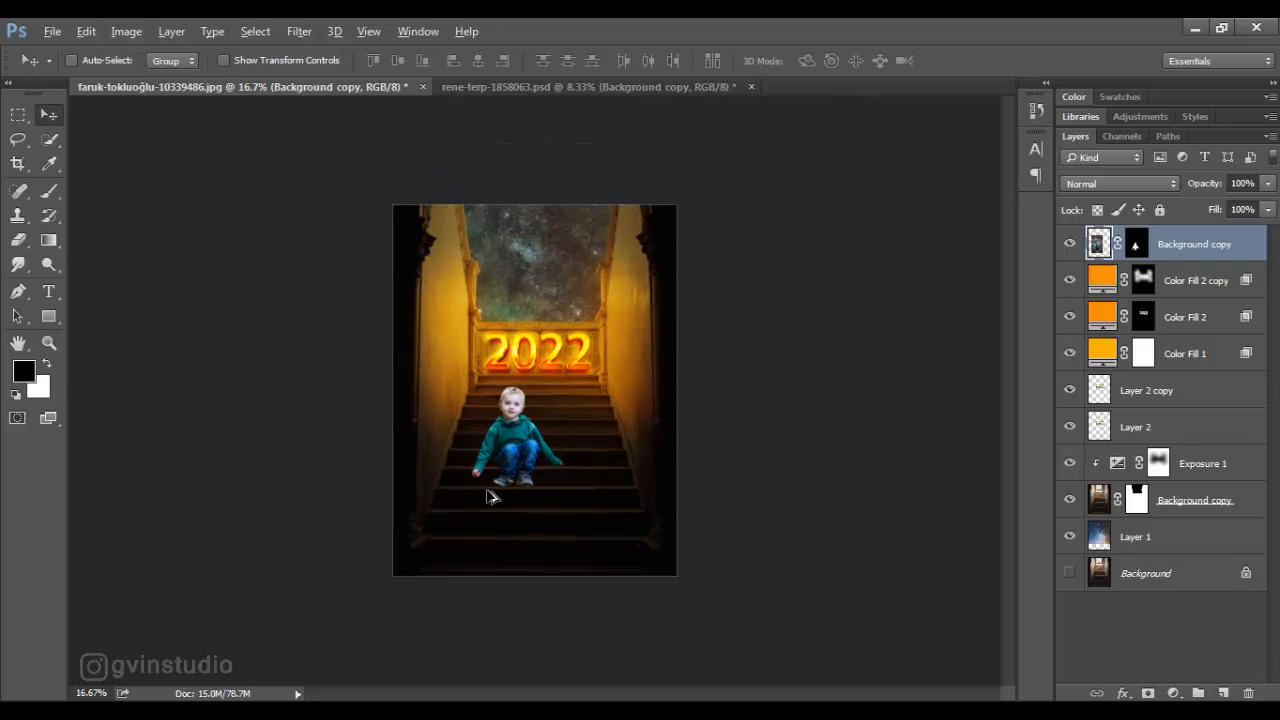
- Enlarge the boy to about 101% and nudge him up so his shoes rest on the stair edge
scroll(492, 536, up, 12)
scroll(516, 531, up, 2)
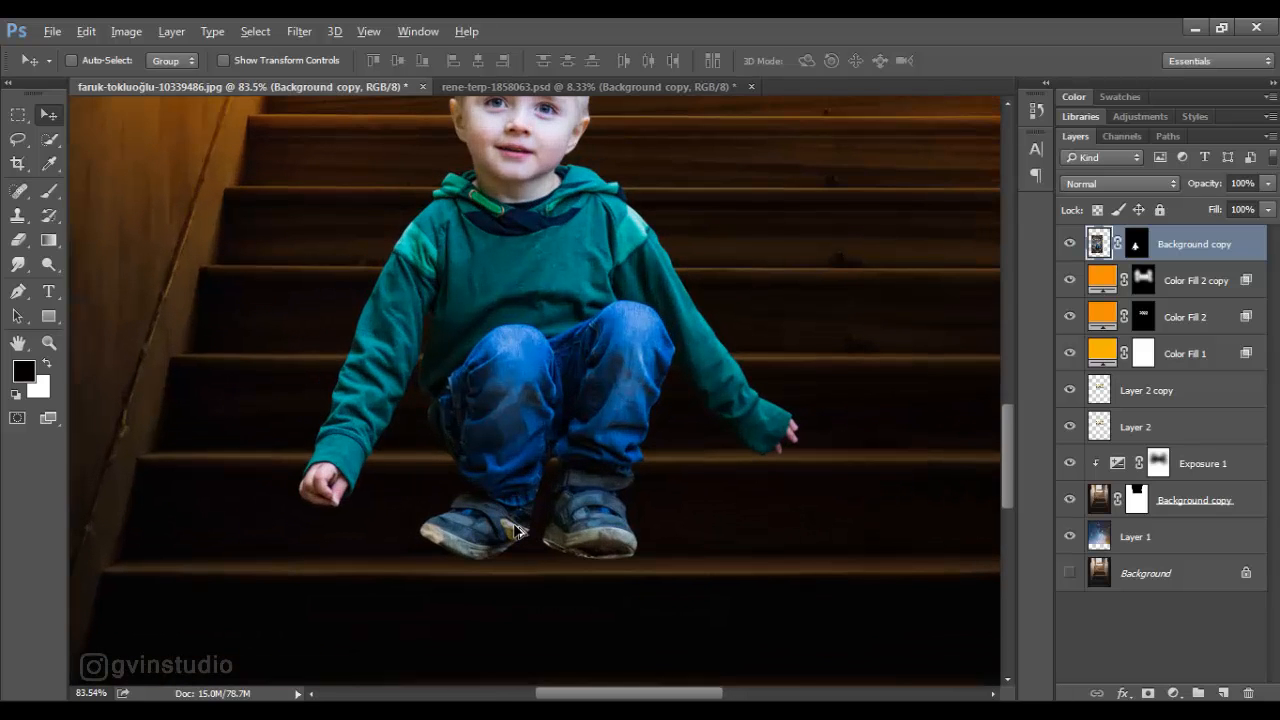
scroll(516, 531, down, 8)
key(ctrl+t)
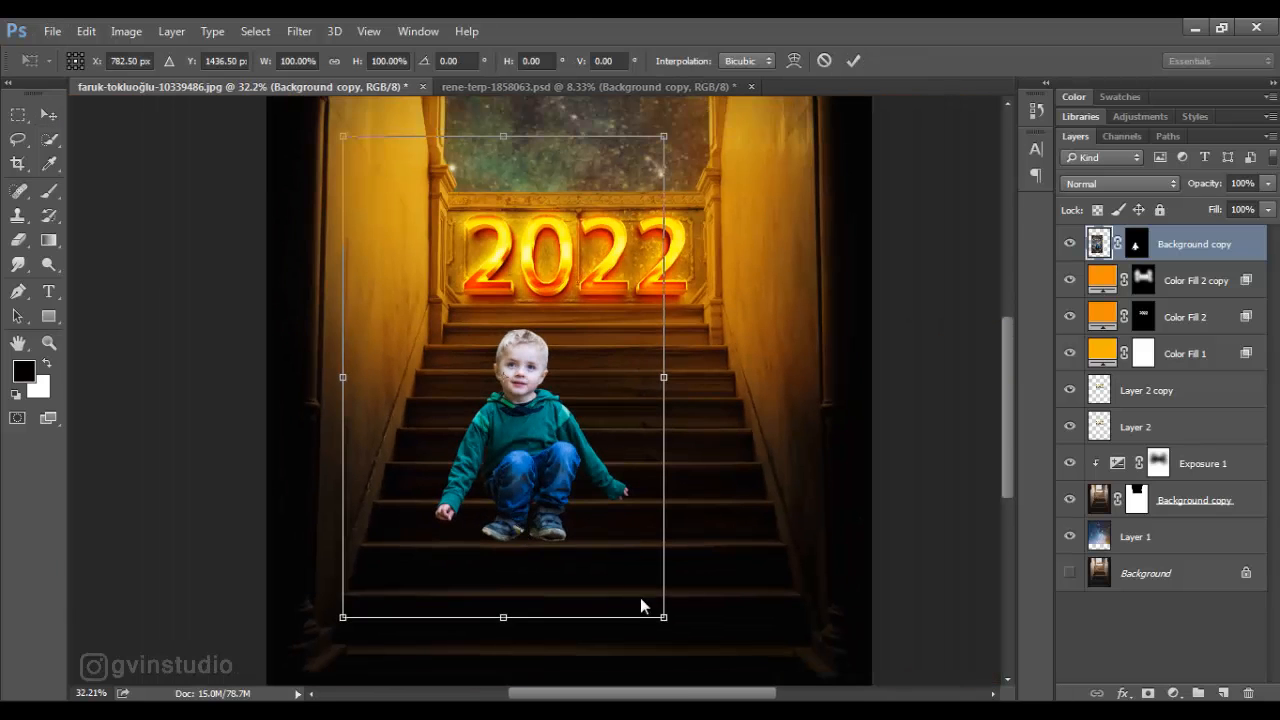
drag(666, 612, 668, 621)
scroll(535, 557, up, 8)
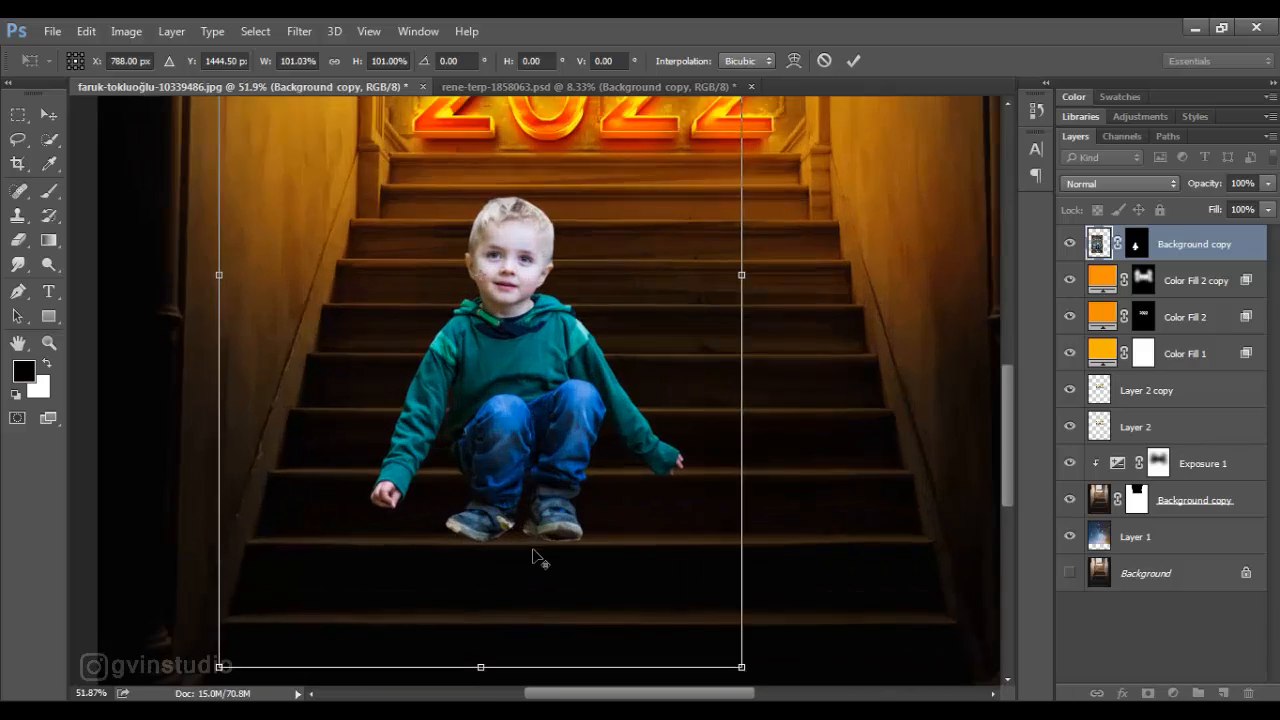
scroll(528, 547, up, 1)
key(Up)
key(Escape)
key(Up)
key(Up)
key(Up)
key(Up)
key(Up)
key(Up)
key(Up)
key(Up)
key(Up)
key(Up)
key(Up)
key(Up)
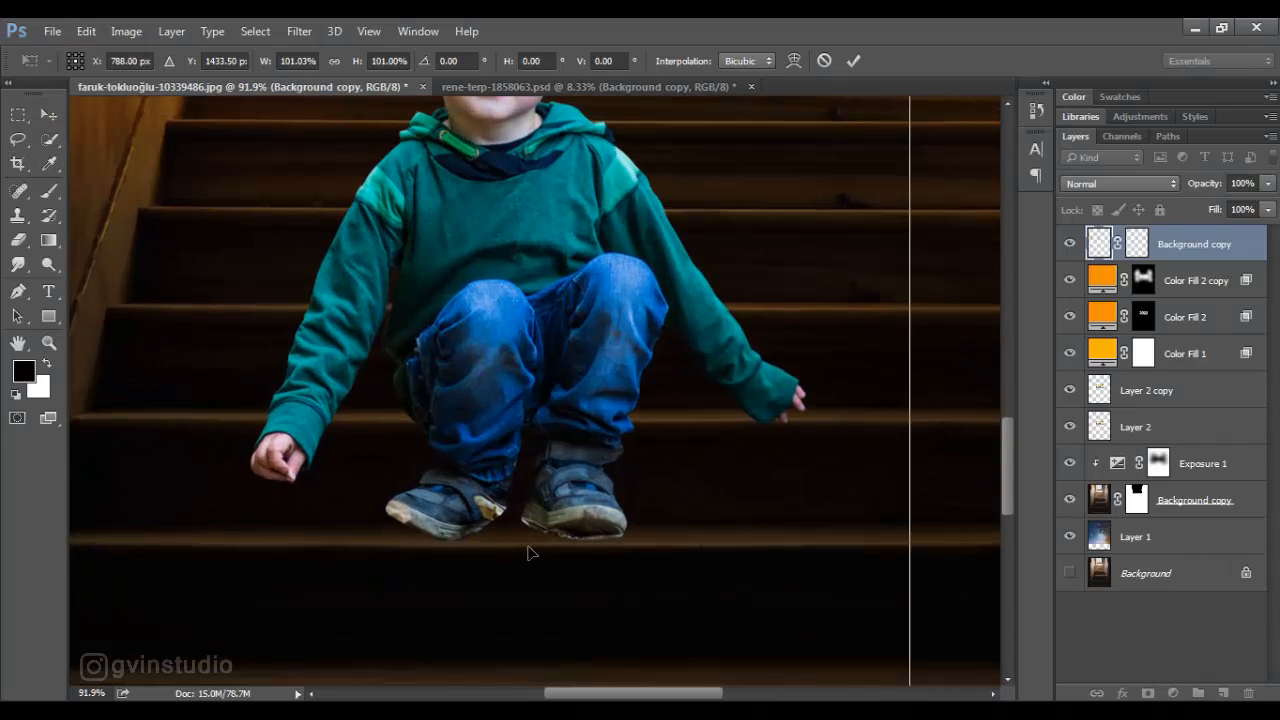
scroll(529, 548, down, 9)
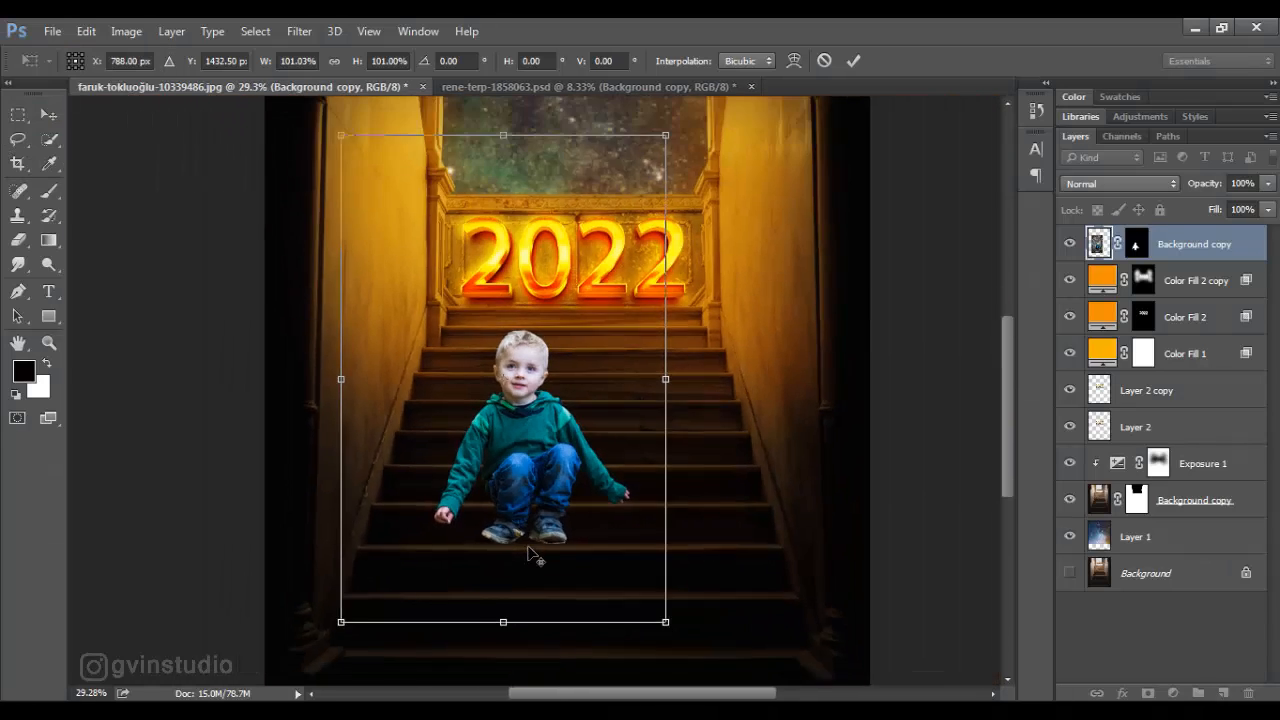
scroll(529, 553, up, 5)
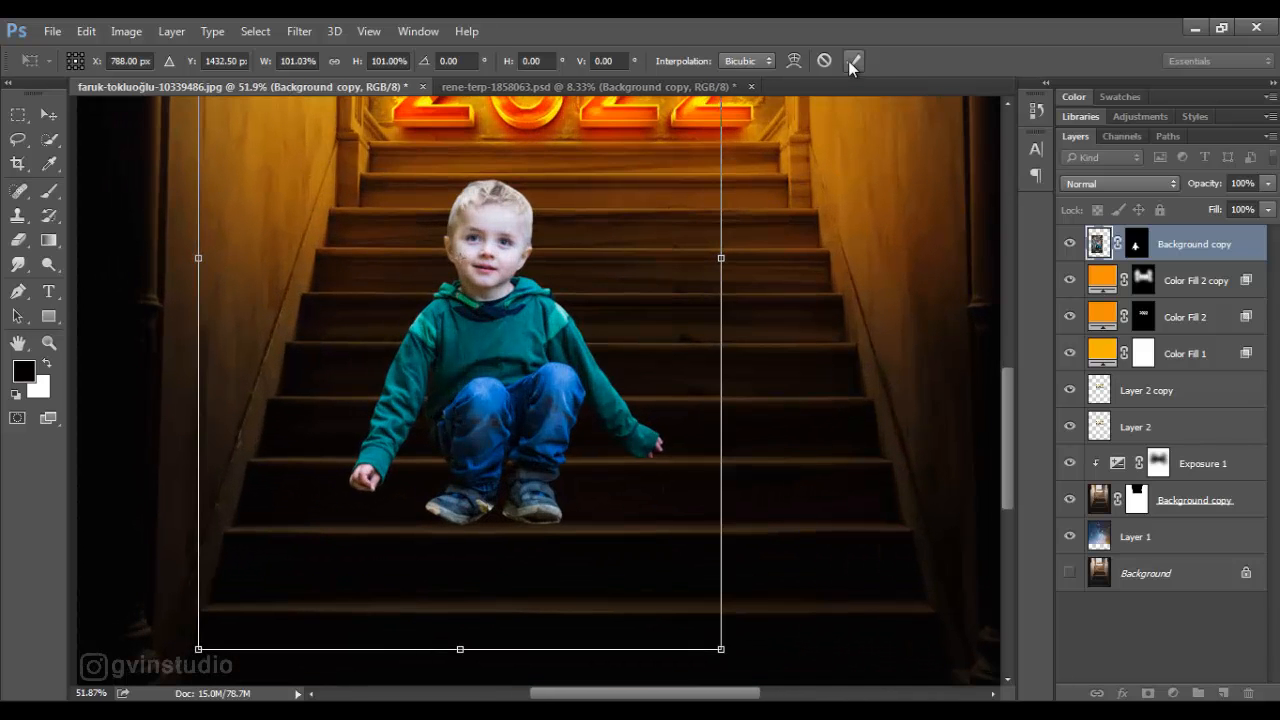
click(850, 61)
key(ctrl+0)
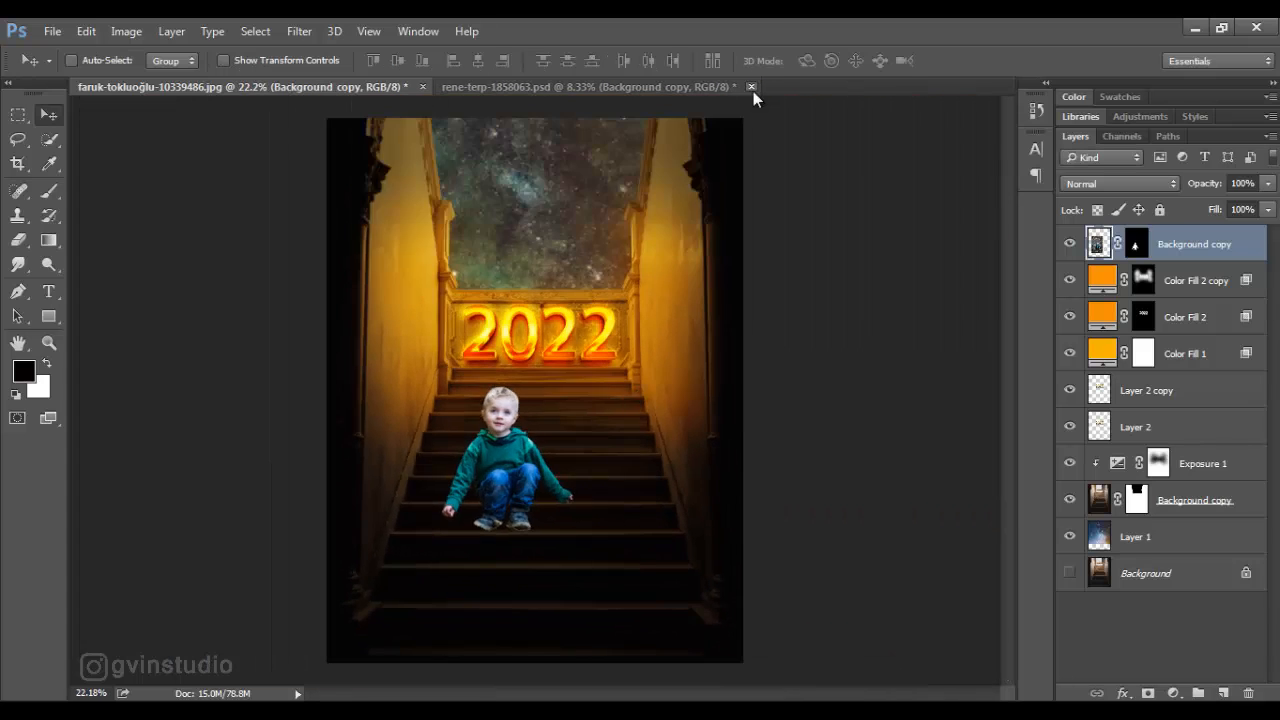
- Close the boy's source document and group the layers from Layer 1 through Color Fill 2 copy as "bg"
click(752, 87)
click(658, 295)
click(1135, 536)
shift+click(1175, 280)
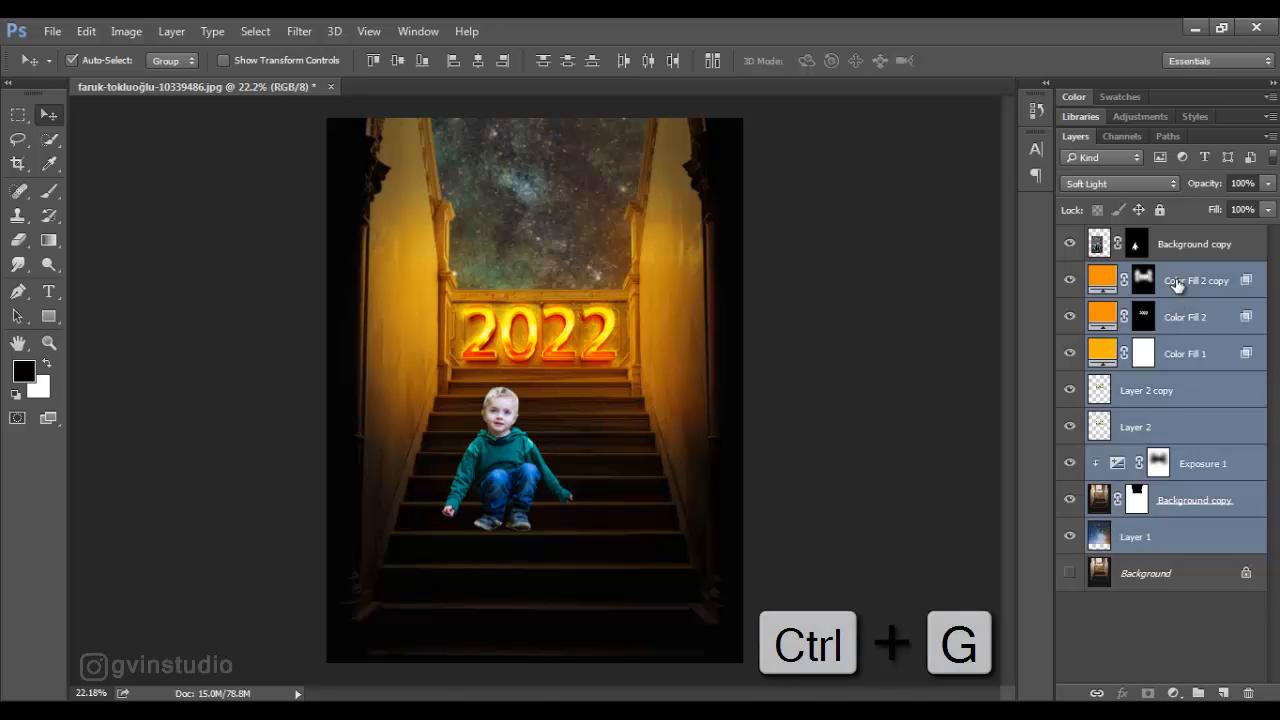
key(ctrl+g)
double_click(1143, 274)
text(bg)
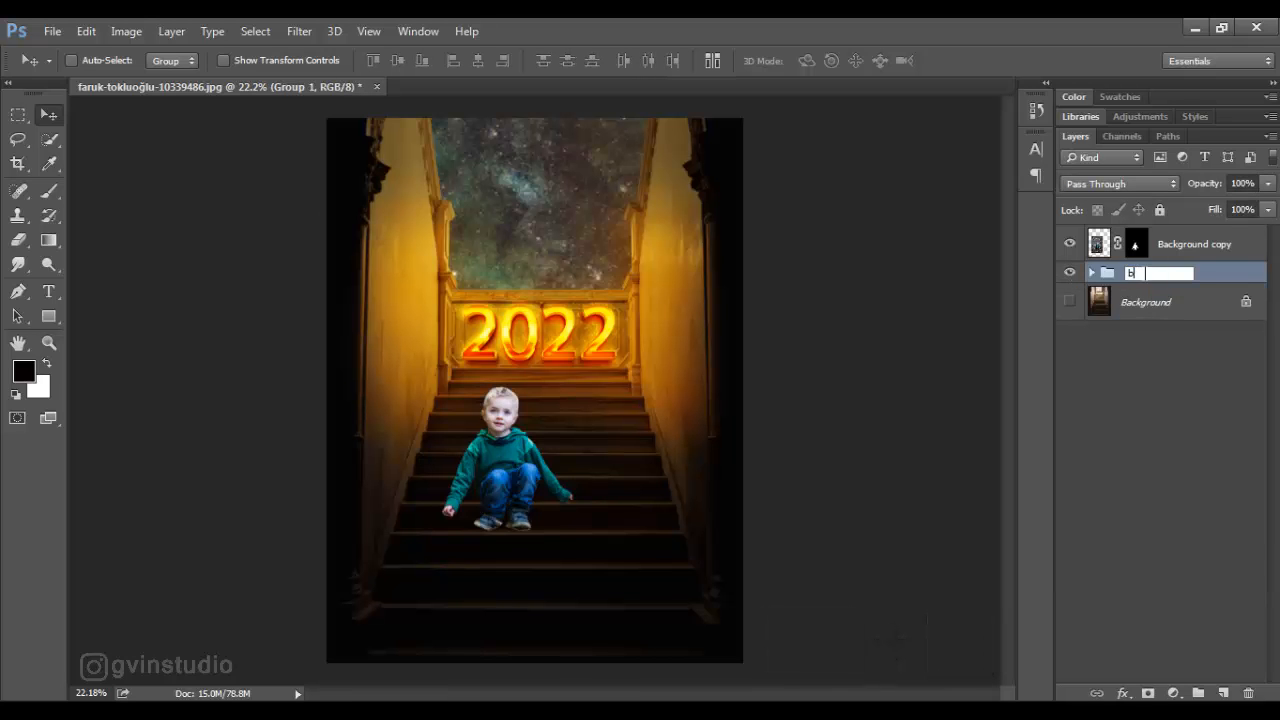
key(Return)
- Add an Exposure adjustment clipped to the boy's layer and set its exposure to -1.43
click(1161, 257)
click(1173, 693)
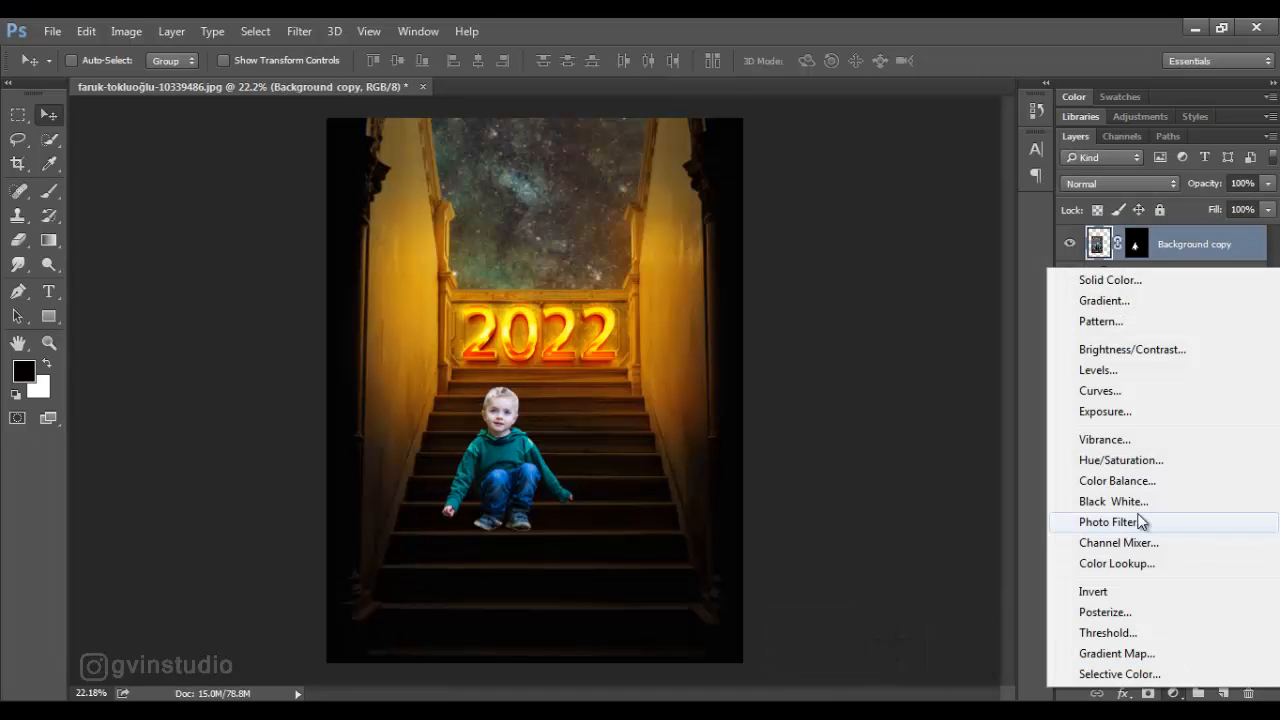
click(1095, 412)
drag(950, 325, 936, 327)
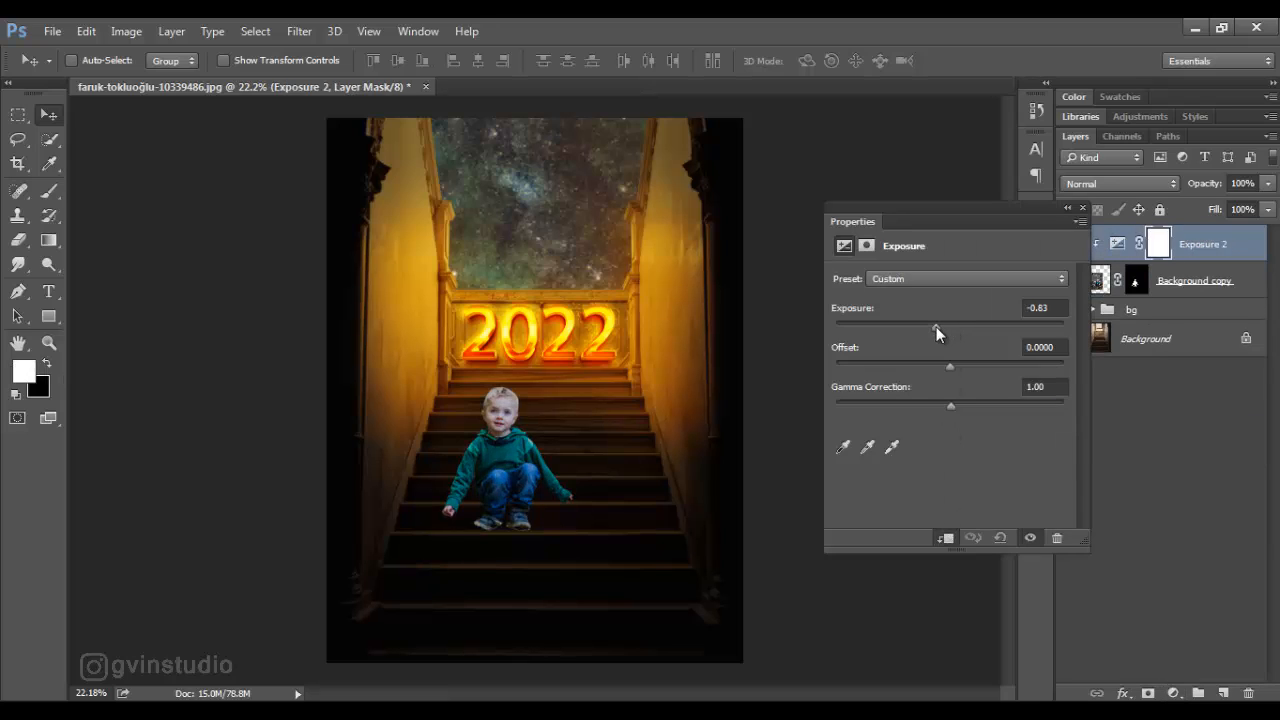
click(1082, 208)
- Convert the boy's layer to a smart object and raise its Clarity with the Camera Raw filter
click(1186, 292)
right_click(1220, 283)
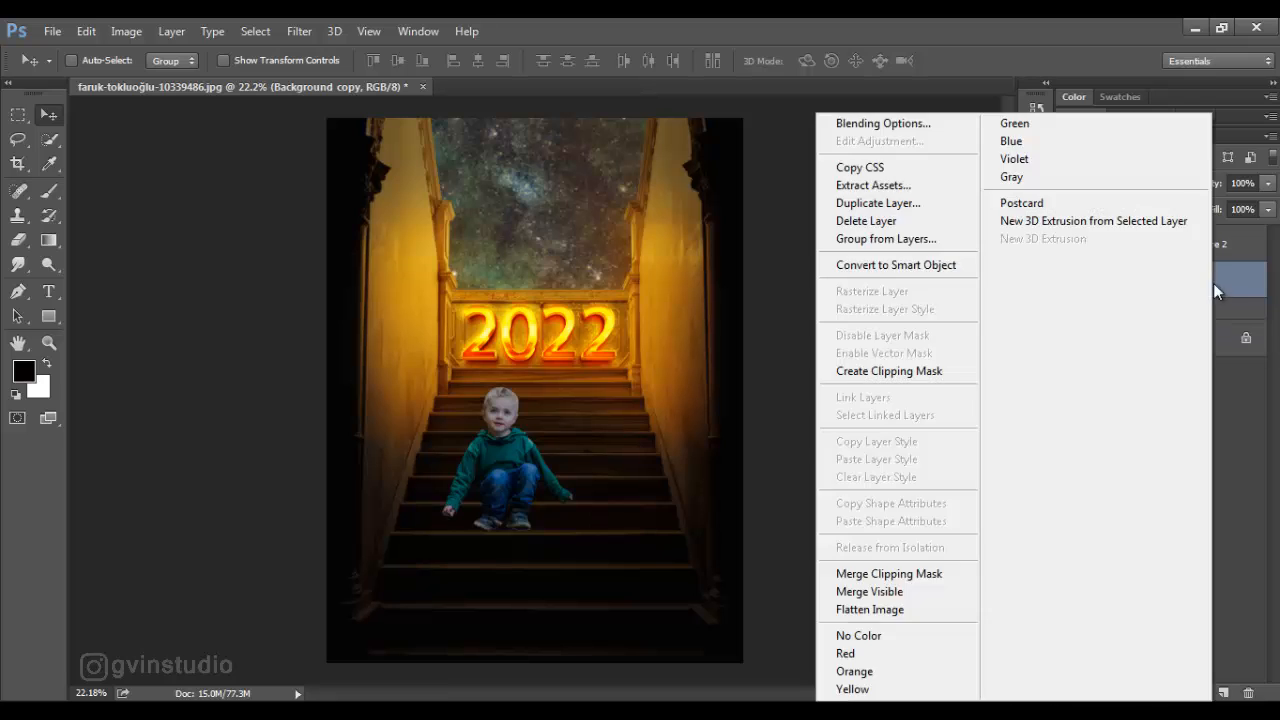
click(920, 266)
click(299, 31)
click(390, 122)
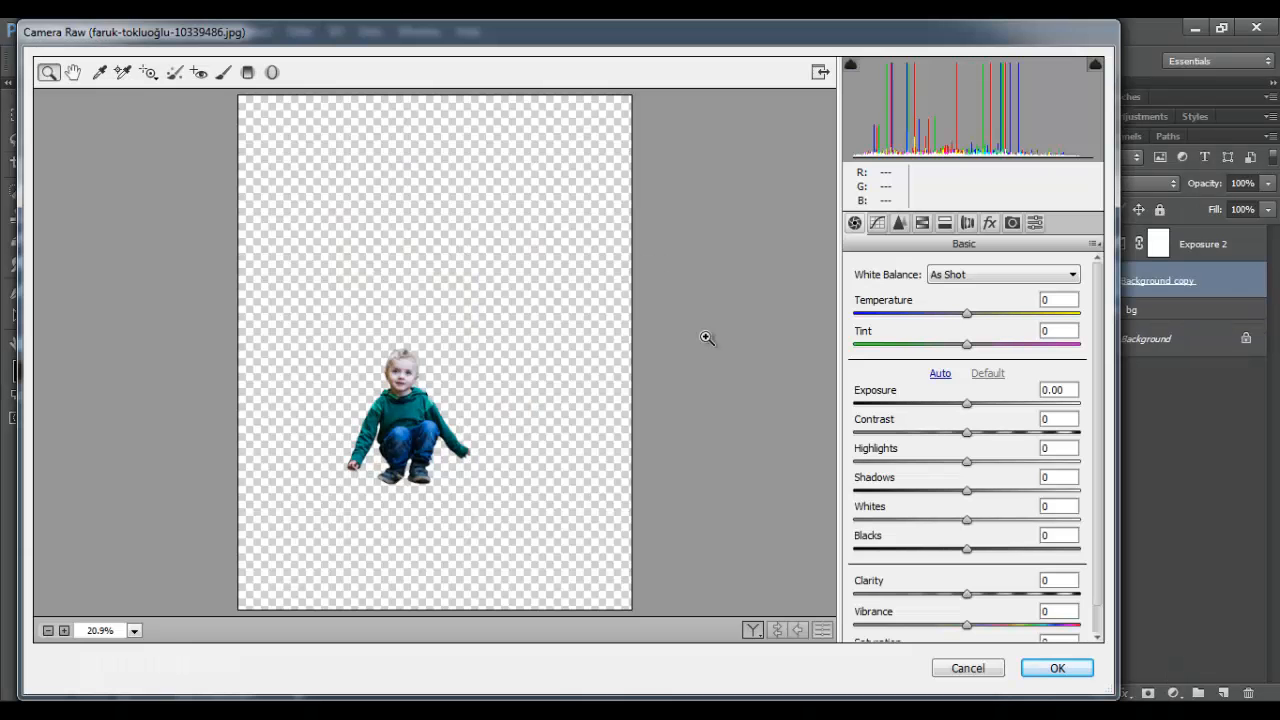
drag(966, 594, 1015, 594)
click(1036, 672)
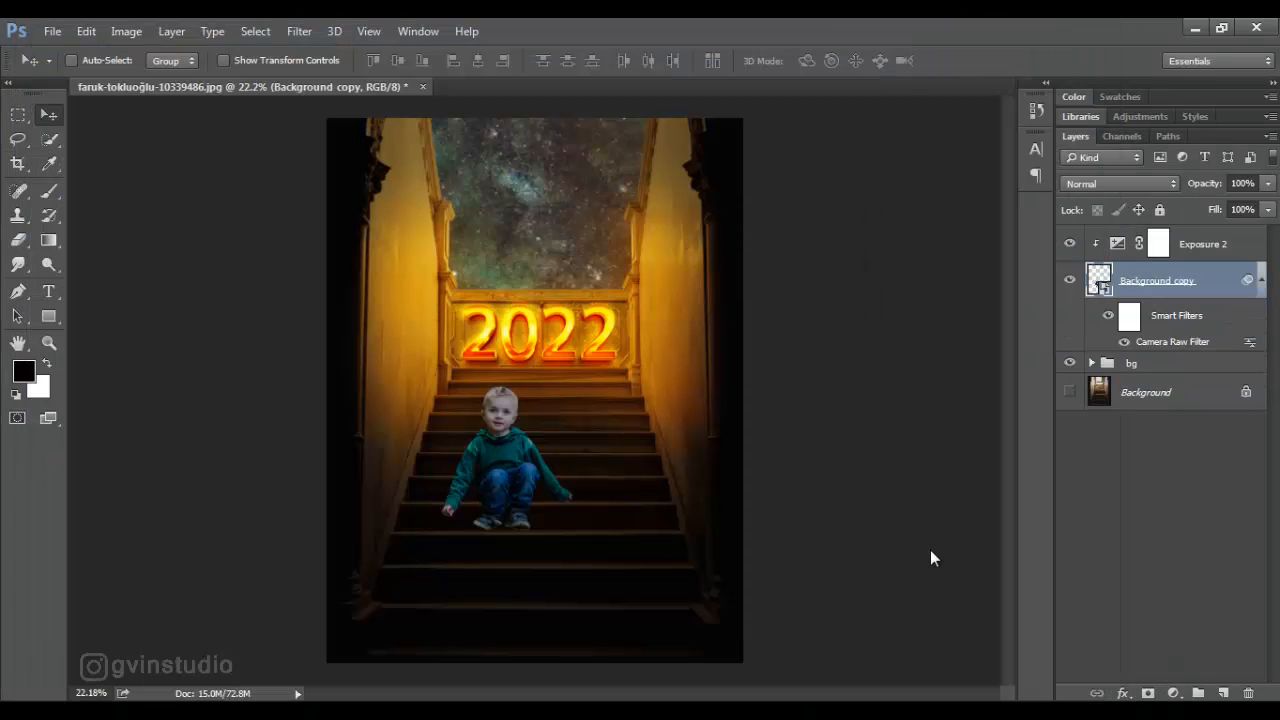
click(1260, 283)
- Set the exposure of the boy's clipped Exposure adjustment to -1.76
click(1158, 250)
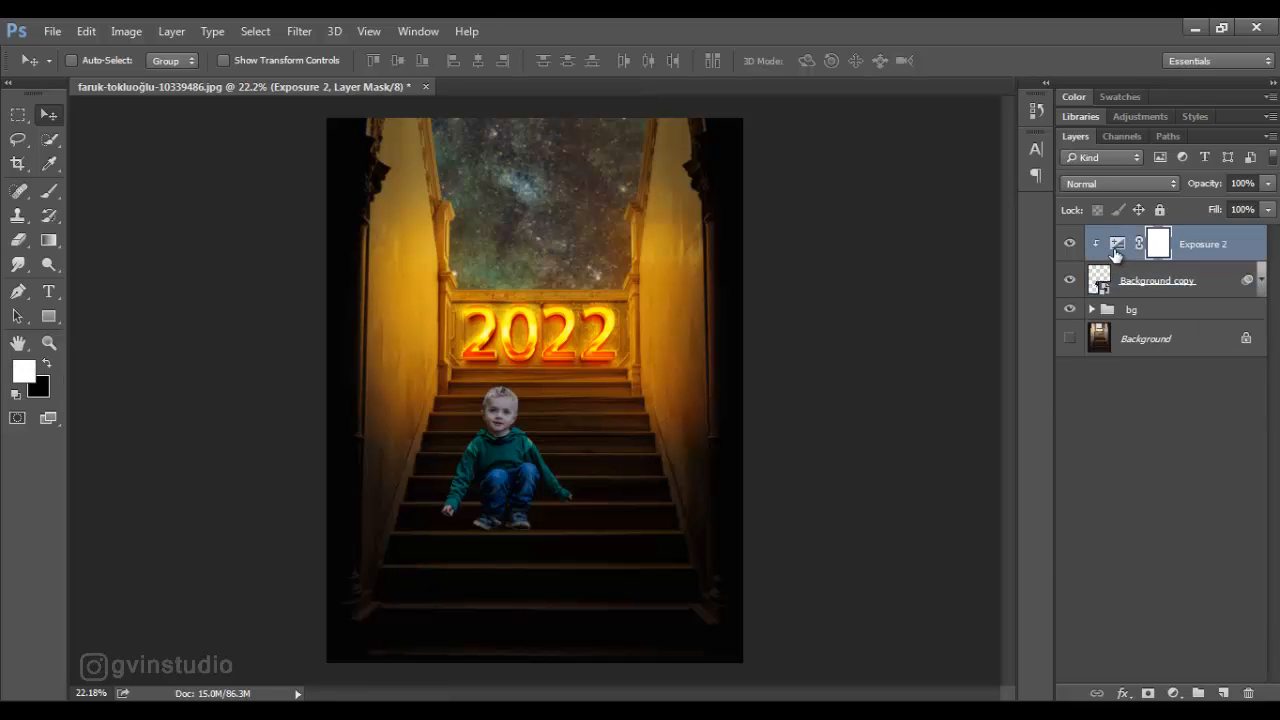
double_click(1117, 244)
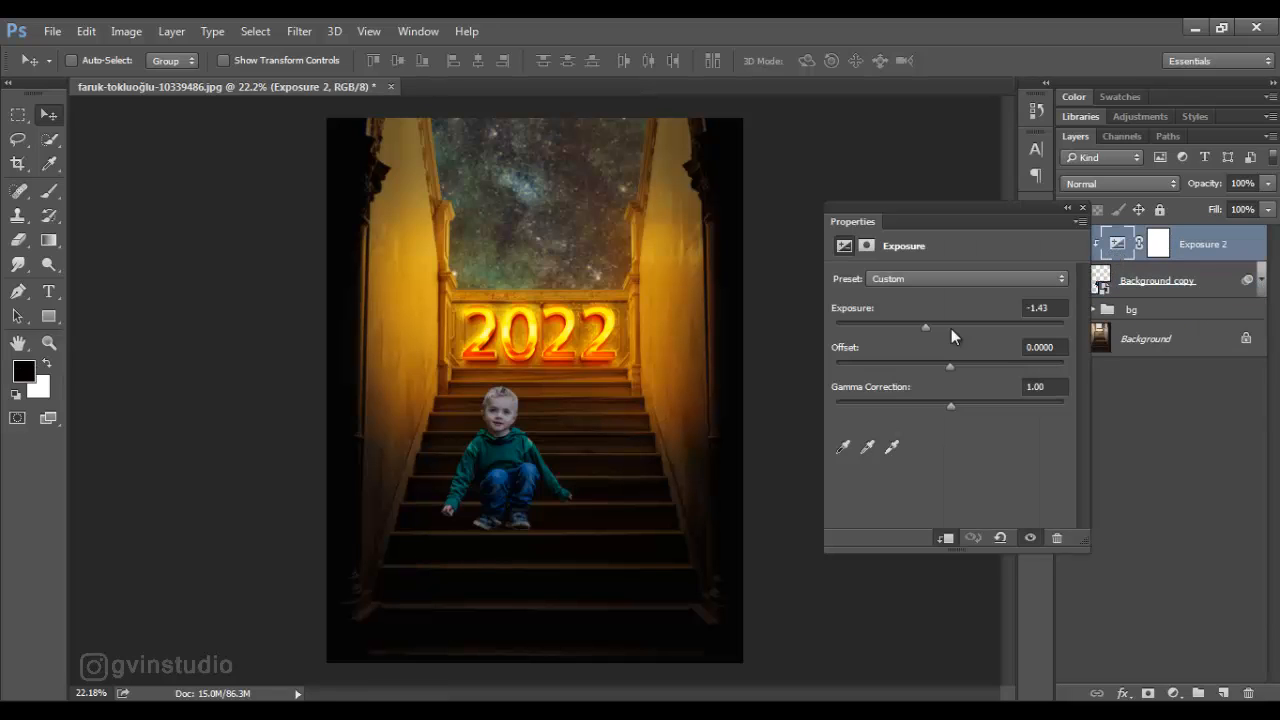
click(1082, 208)
- Paint black on the Exposure 2 mask along the outer sleeve on the right, using a 45 px brush at 53% flow
key(x)
click(49, 192)
key(x)
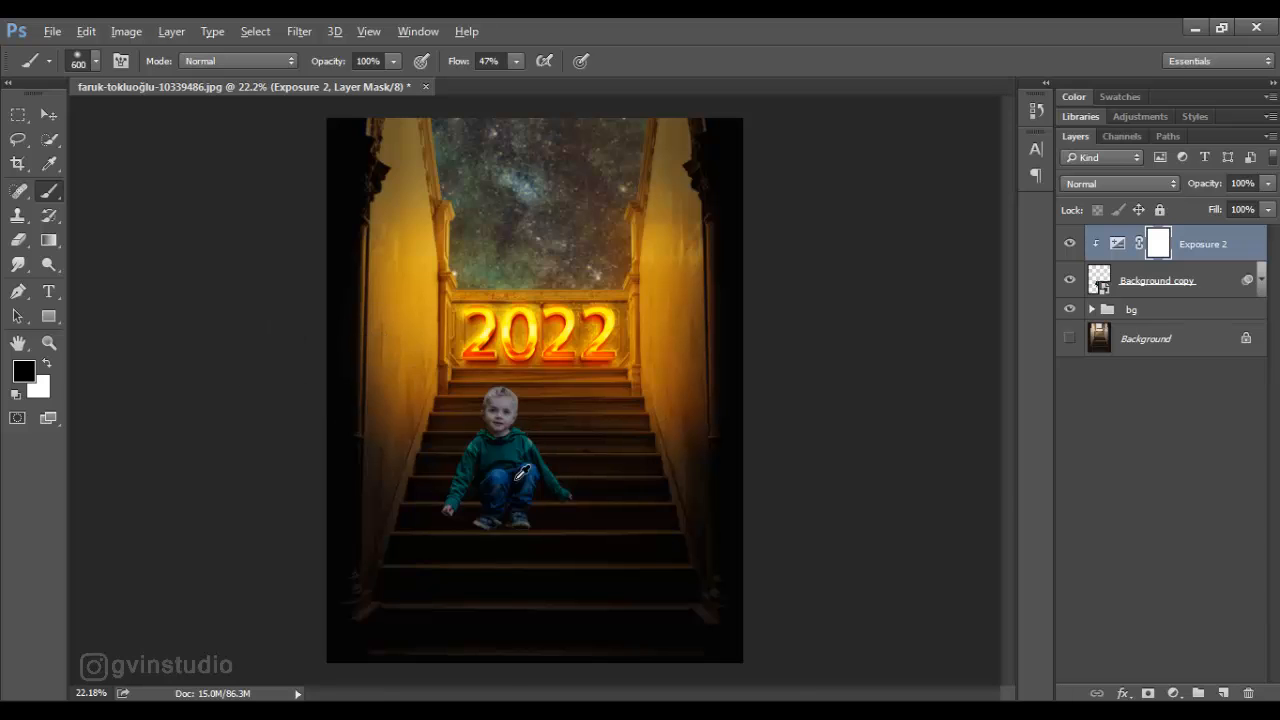
scroll(540, 476, up, 5)
scroll(606, 491, up, 3)
key(bracketleft)
key(bracketleft)
key(bracketleft)
key(bracketleft)
key(bracketleft)
key(bracketleft)
key(bracketleft)
key(bracketleft)
key(bracketleft)
key(bracketleft)
key(bracketleft)
key(bracketleft)
key(bracketleft)
key(bracketleft)
key(bracketleft)
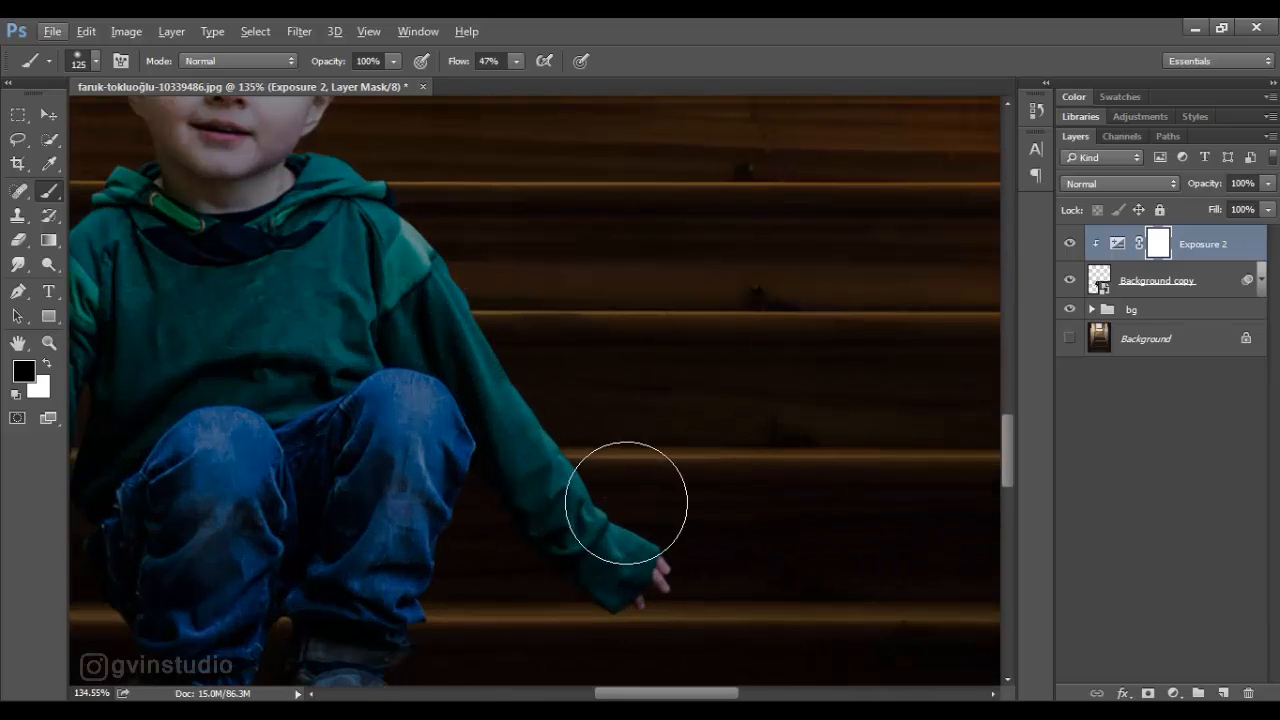
drag(458, 66, 464, 66)
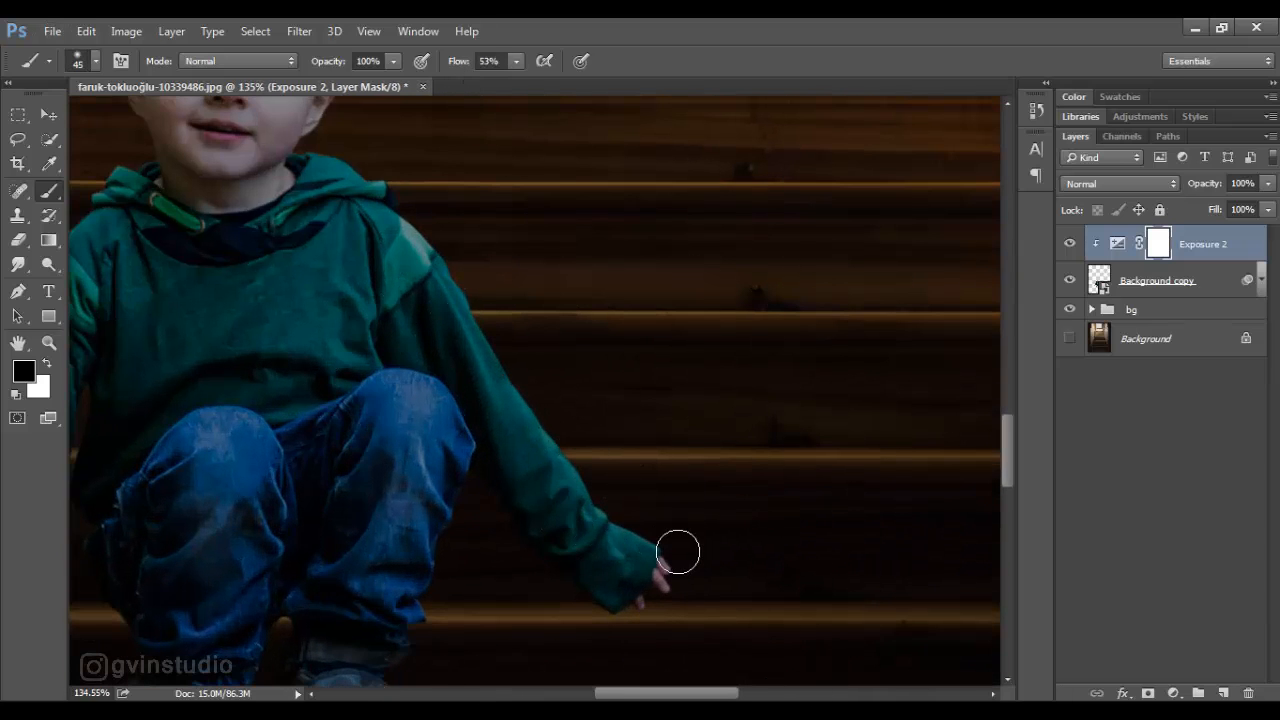
mouse_move(679, 551)
mouse_down()
mouse_move(537, 400)
mouse_move(450, 242)
mouse_move(386, 177)
mouse_up()
- Continue painting the Exposure 2 mask in black to lighten the edges of the boy's head, shoulders and other sleeve
mouse_move(528, 328)
mouse_down()
mouse_move(581, 387)
mouse_move(790, 547)
mouse_up()
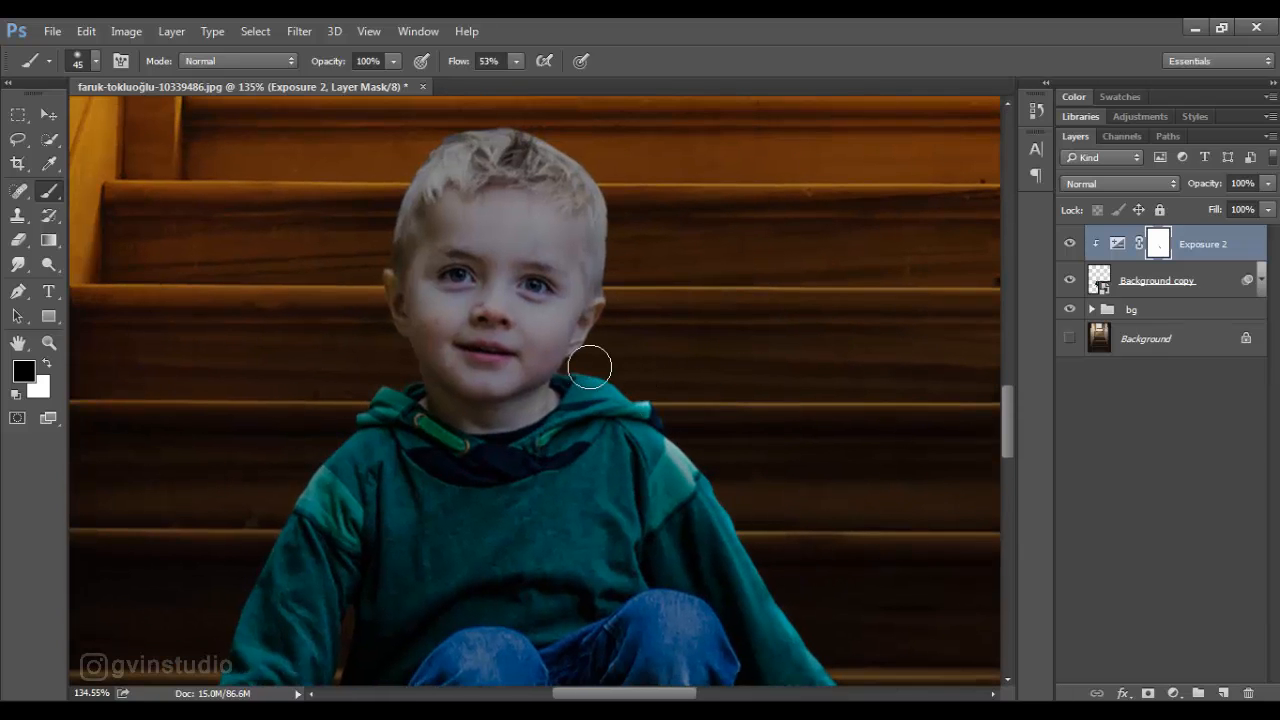
mouse_move(583, 361)
mouse_down()
mouse_move(617, 312)
mouse_move(615, 217)
mouse_up()
mouse_move(687, 324)
mouse_down()
mouse_move(783, 462)
mouse_move(640, 263)
mouse_move(528, 286)
mouse_move(463, 414)
mouse_move(494, 517)
mouse_move(437, 546)
mouse_move(404, 595)
mouse_up()
drag(459, 503, 578, 222)
mouse_move(534, 314)
mouse_down()
mouse_move(486, 377)
mouse_move(416, 600)
mouse_up()
drag(466, 528, 543, 326)
drag(472, 428, 440, 511)
- Add a layer mask to the boy's layer and paint black around his shoe edges with a small brush at 100% flow
click(1205, 285)
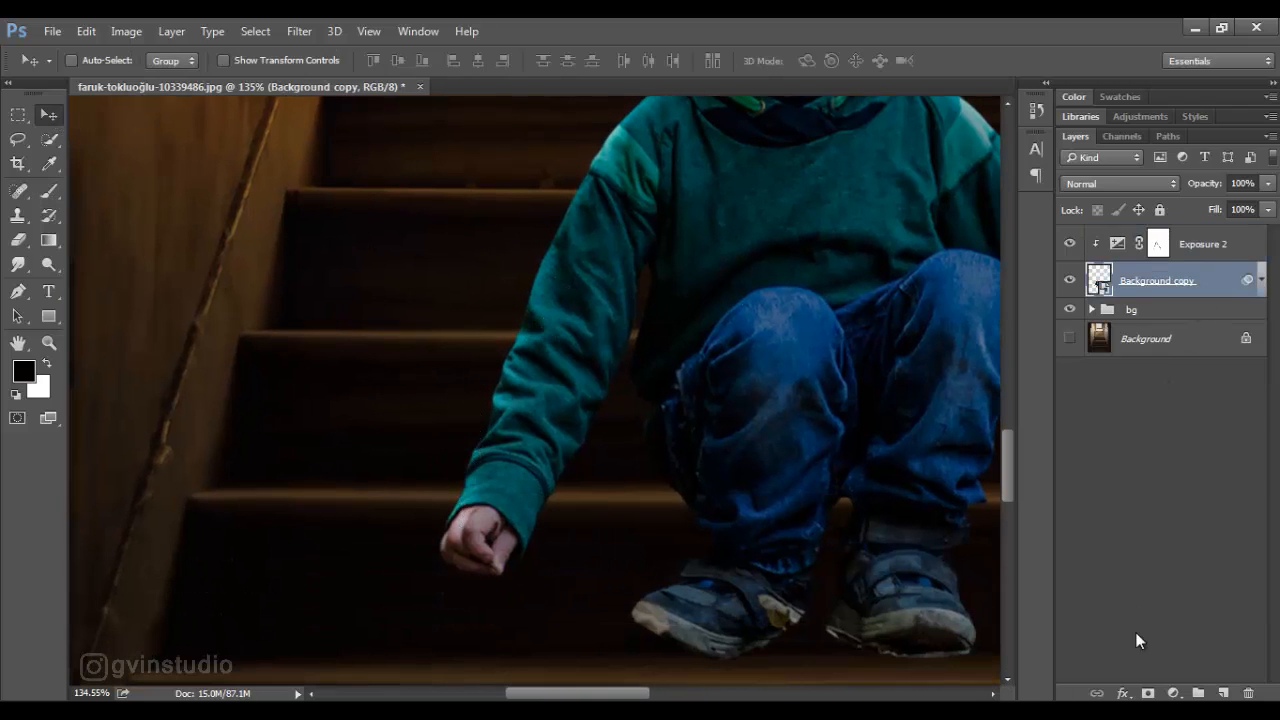
click(1148, 693)
drag(634, 459, 537, 384)
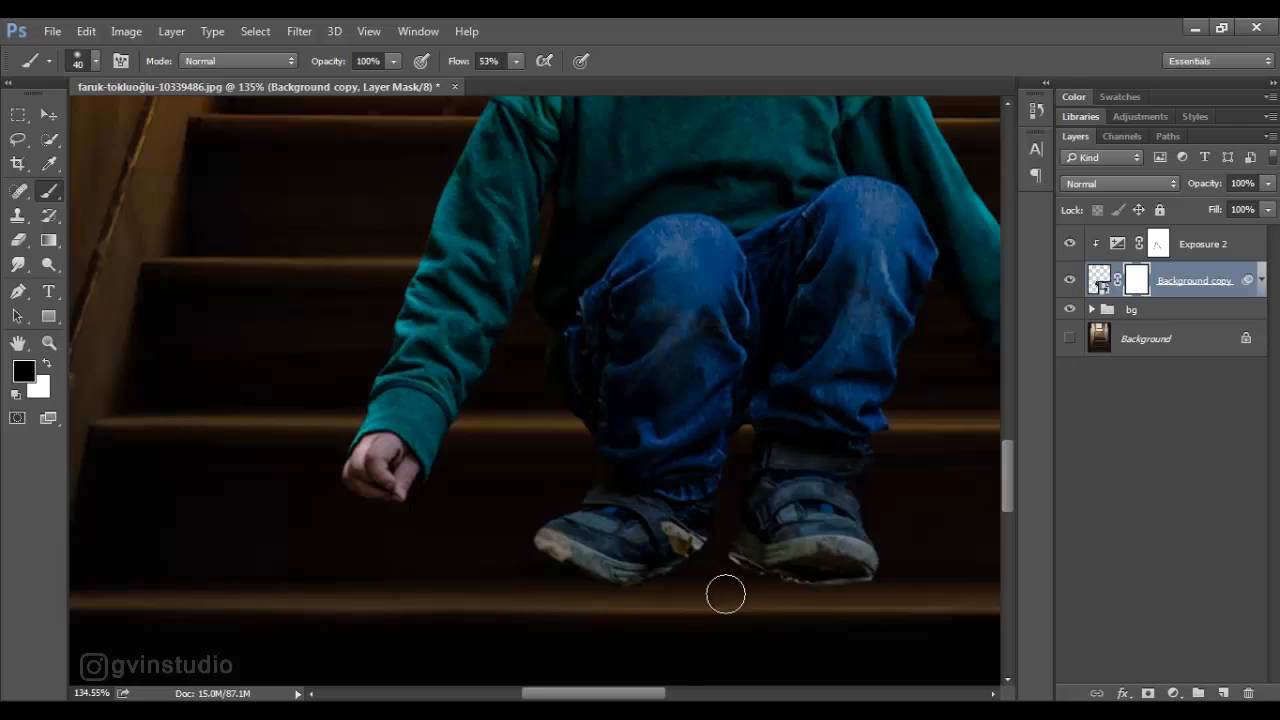
key(shift+0)
scroll(766, 591, down, 8)
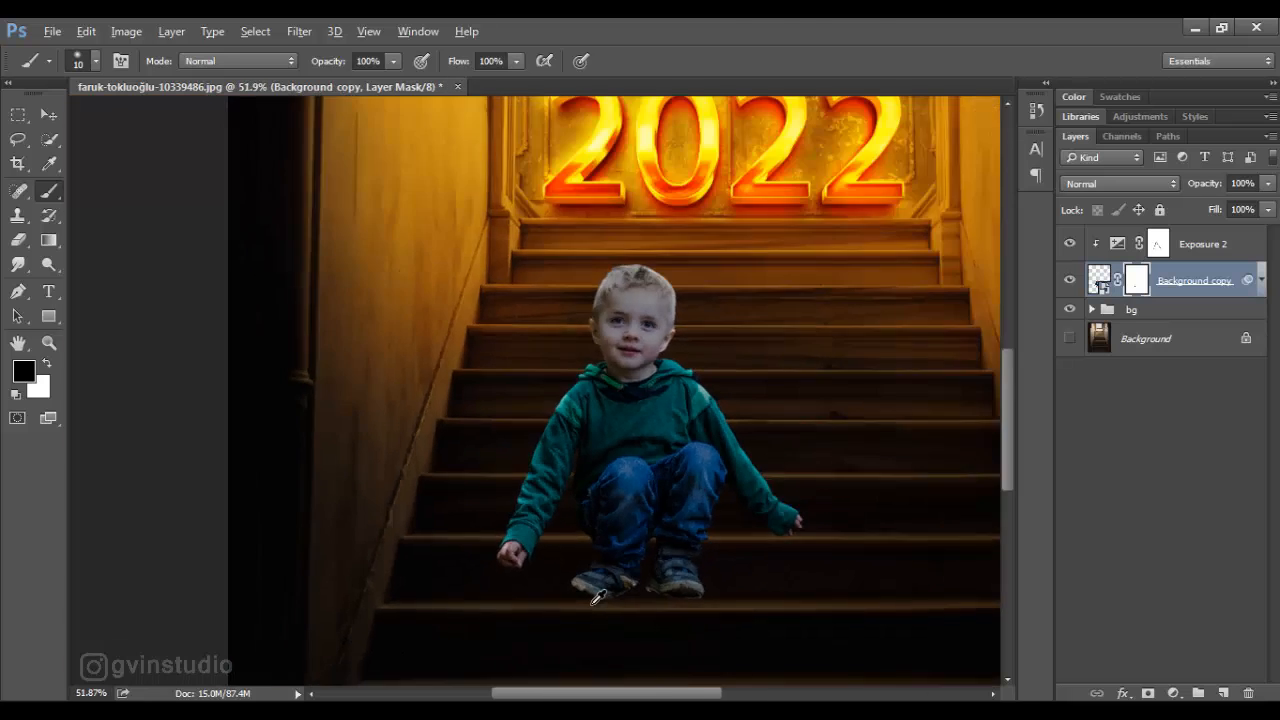
scroll(535, 585, up, 10)
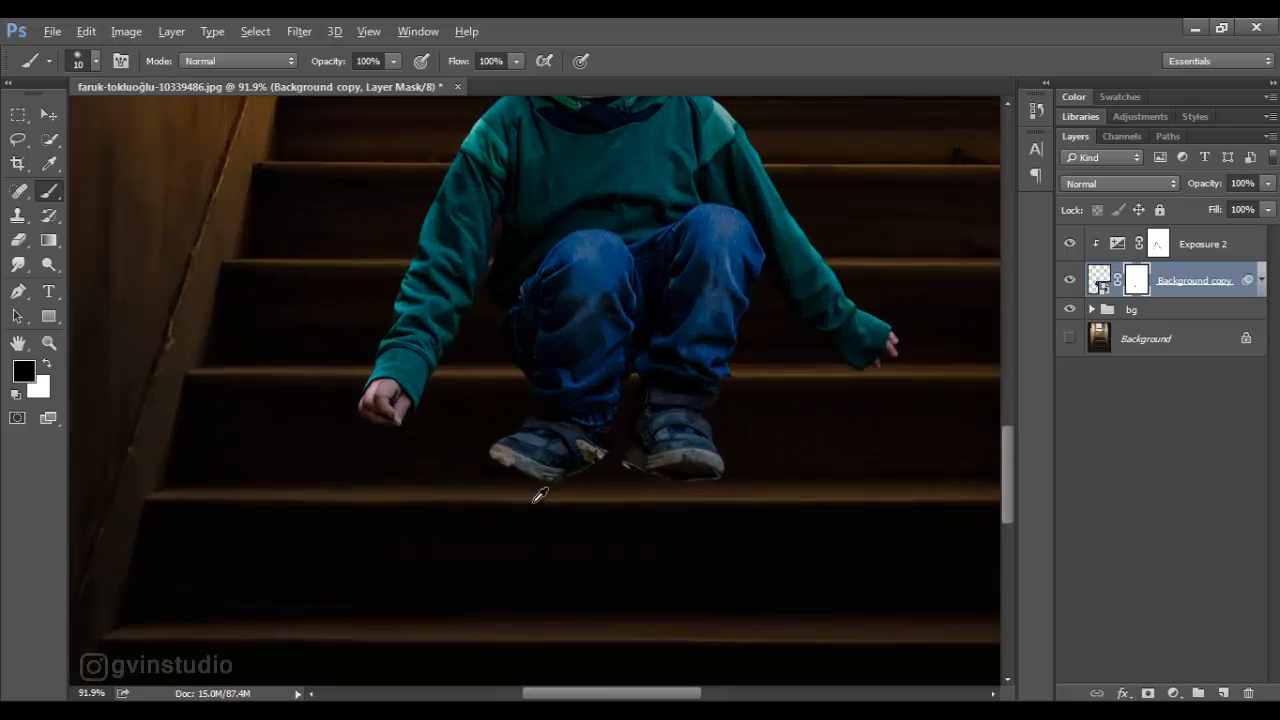
key(s)
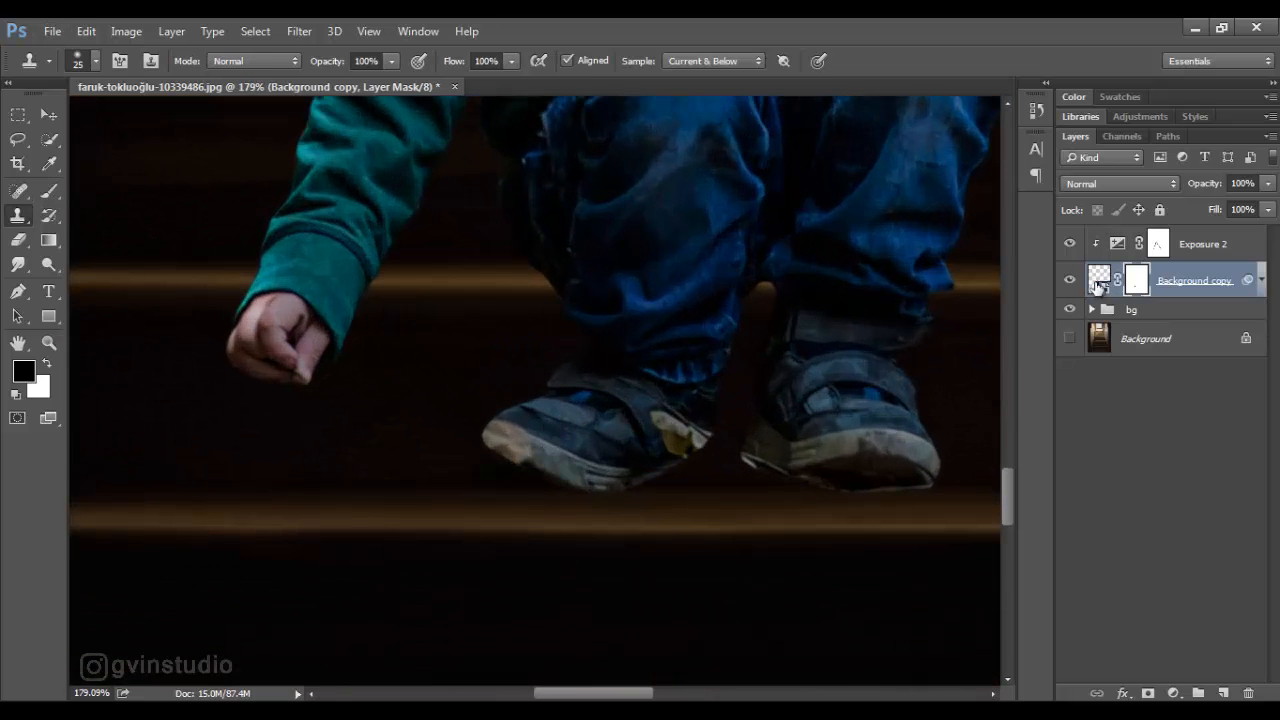
click(1097, 287)
right_click(1137, 284)
key(Escape)
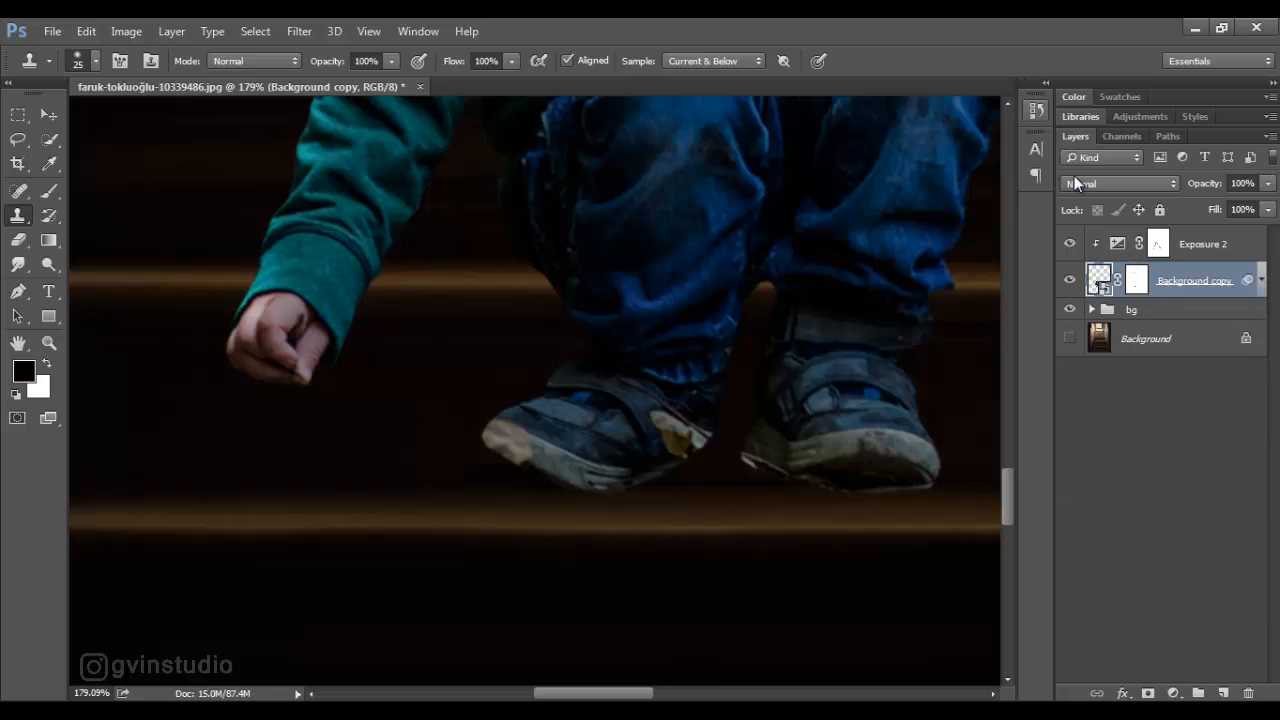
click(1137, 281)
scroll(784, 447, down, 8)
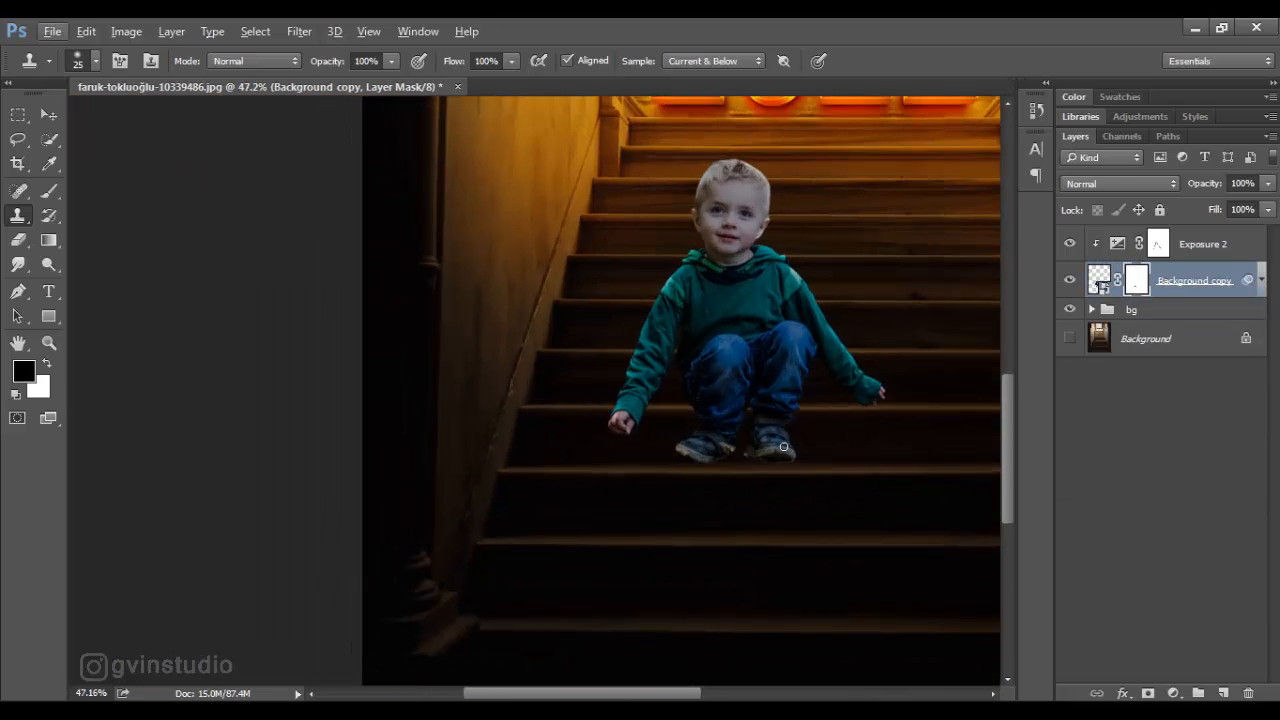
- Add a layer beneath the boy and paint a soft black shadow with a flattened 150 px brush at 52% flow
click(1137, 313)
click(1223, 693)
click(50, 193)
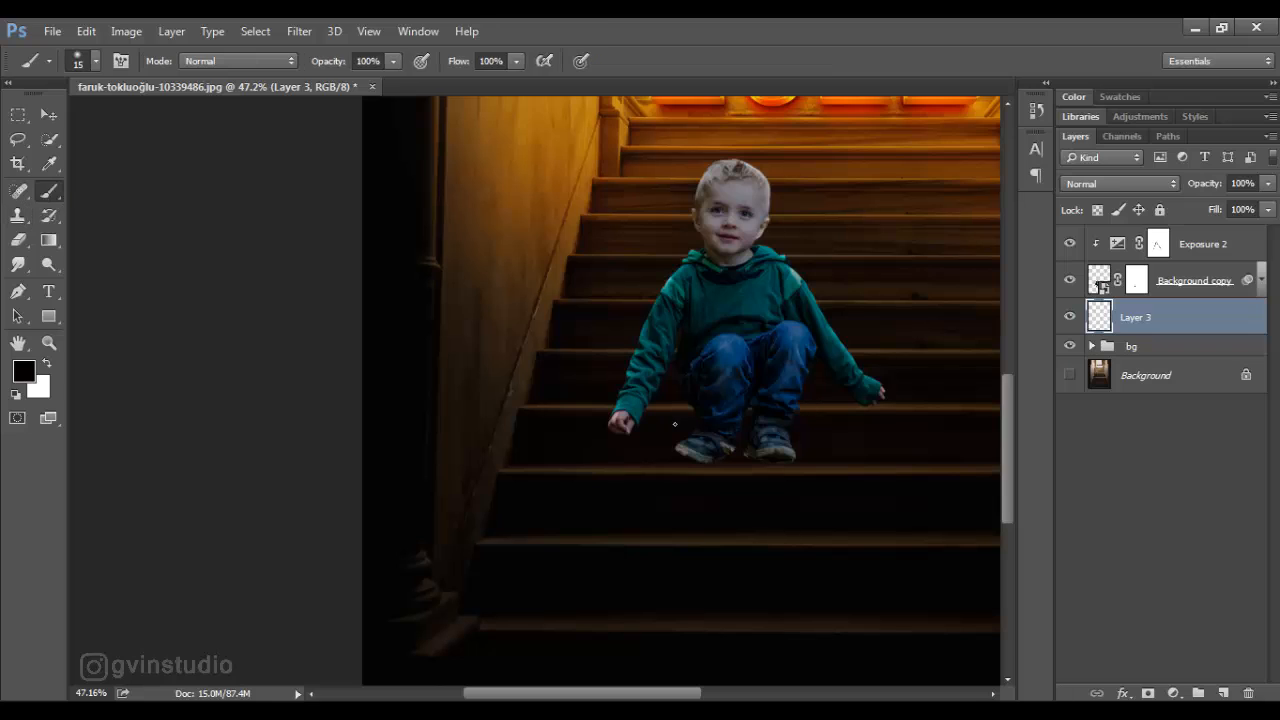
click(488, 61)
text(52)
right_click(720, 430)
drag(772, 487, 770, 474)
click(832, 205)
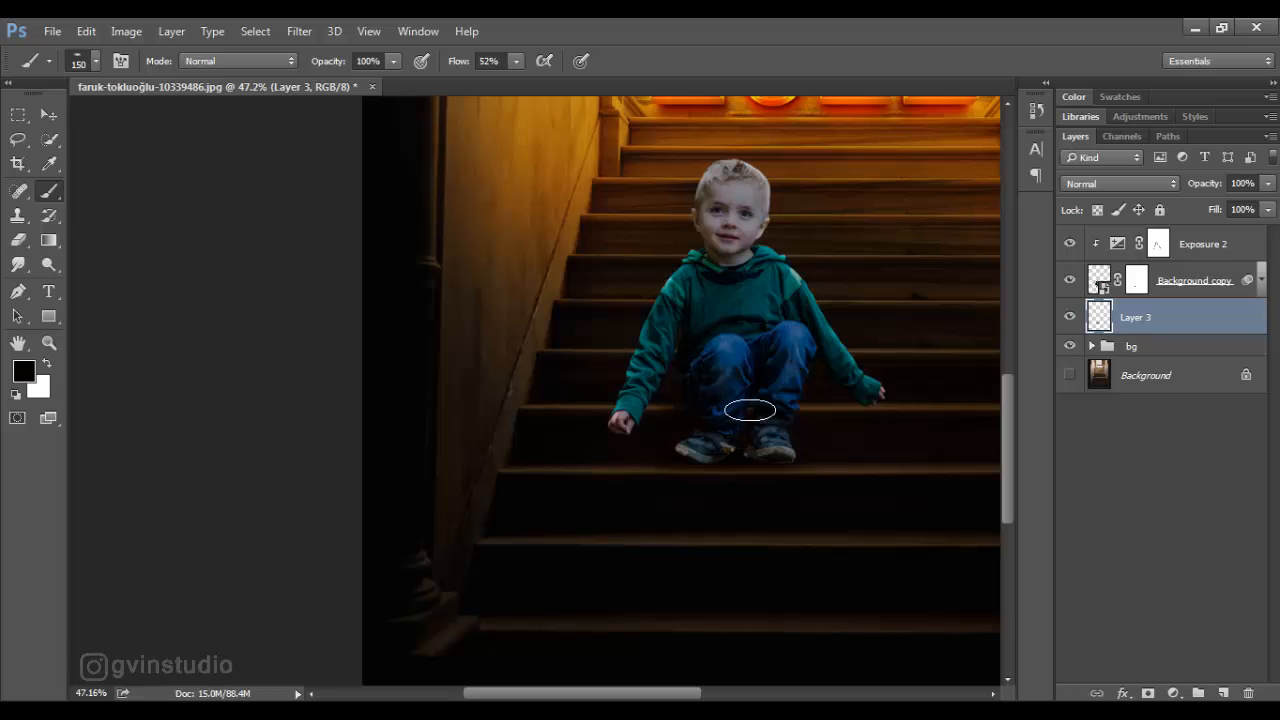
- Nudge the boy and his Exposure adjustment down together so the shoes meet the stair edge
key(v)
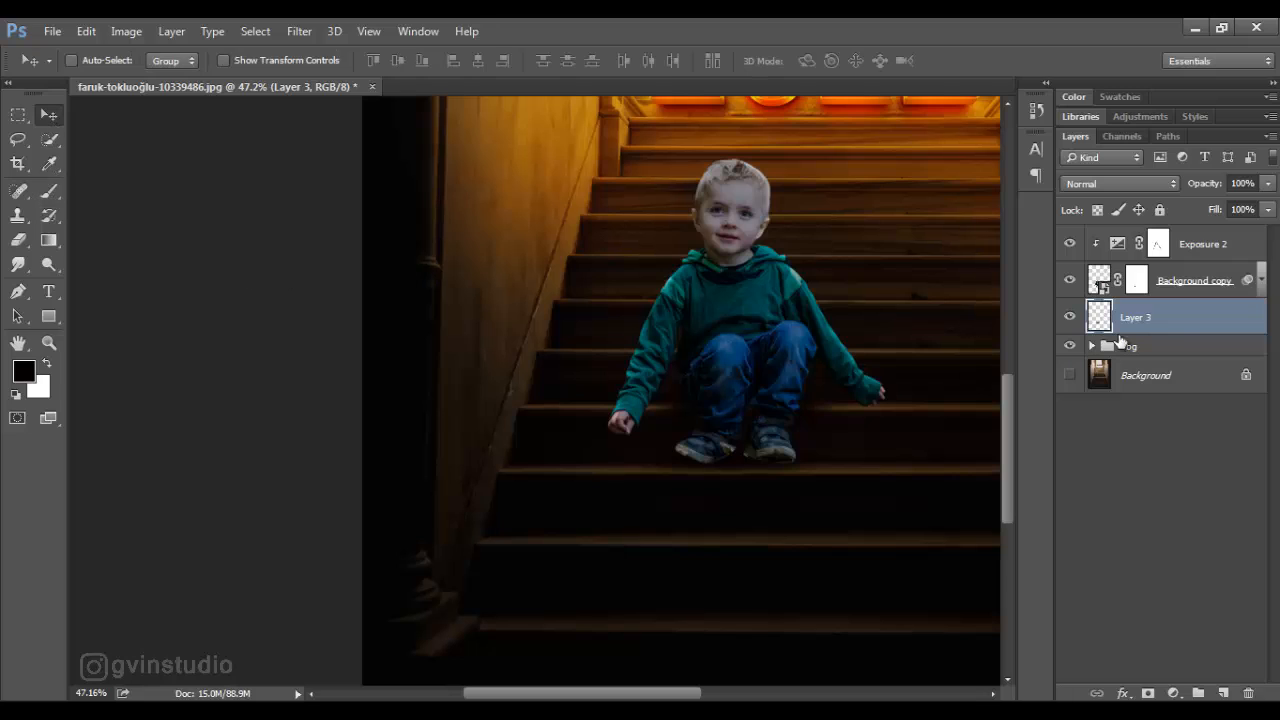
click(1172, 290)
shift+click(1180, 250)
key(Down)
key(Down)
key(Down)
key(Down)
key(Down)
key(Down)
key(Down)
key(Down)
key(Down)
key(Down)
key(Down)
key(Down)
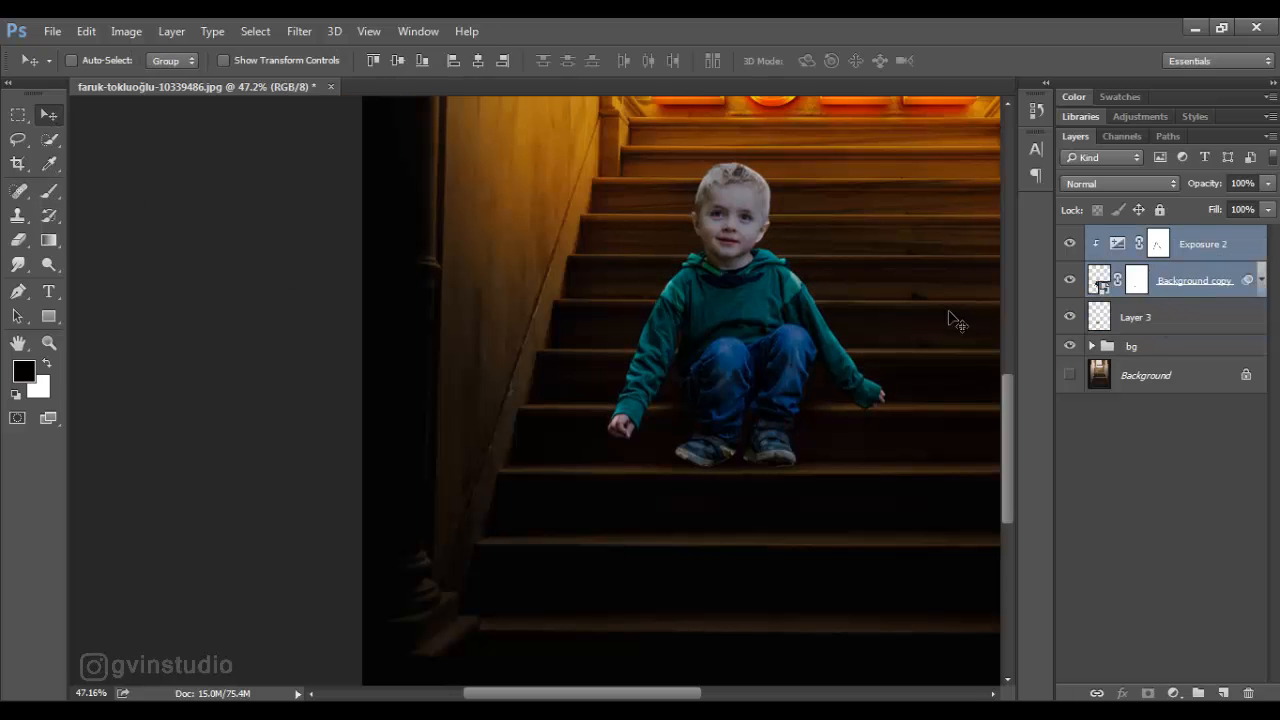
- Paint more soft black shadow under the boy's shoes on Layer 3
click(1128, 317)
click(49, 191)
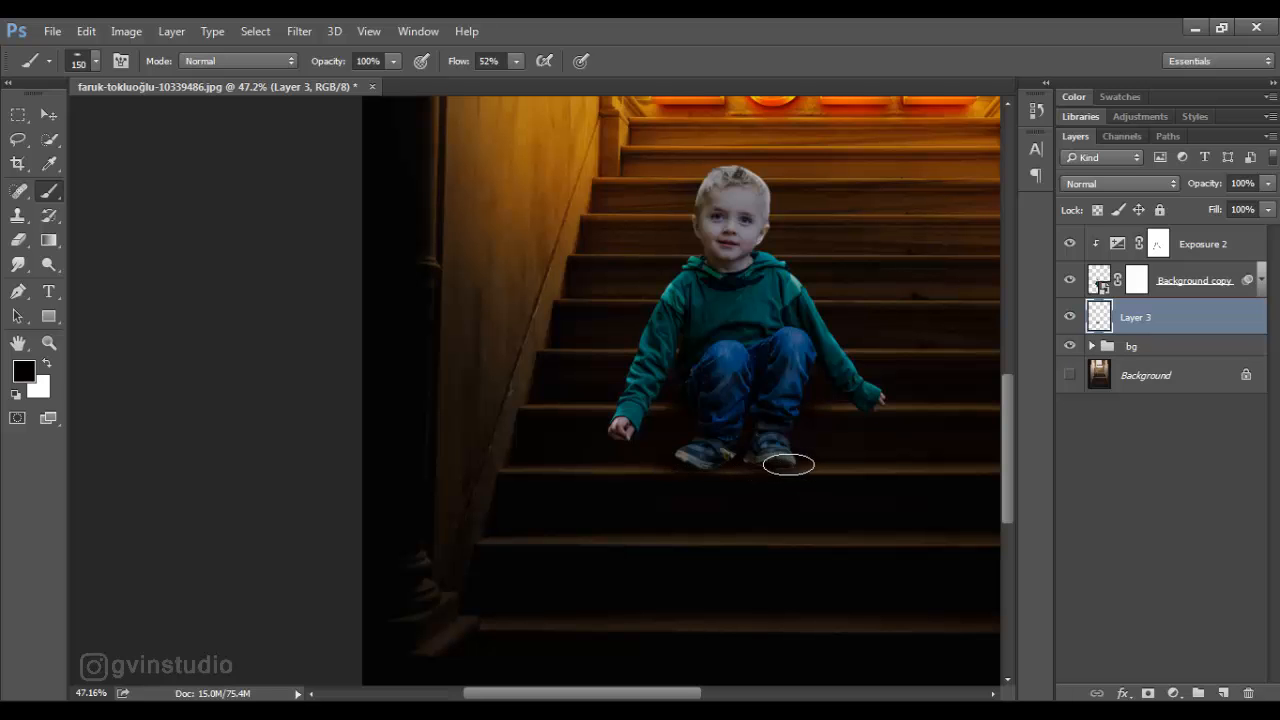
click(58, 114)
scroll(566, 509, down, 5)
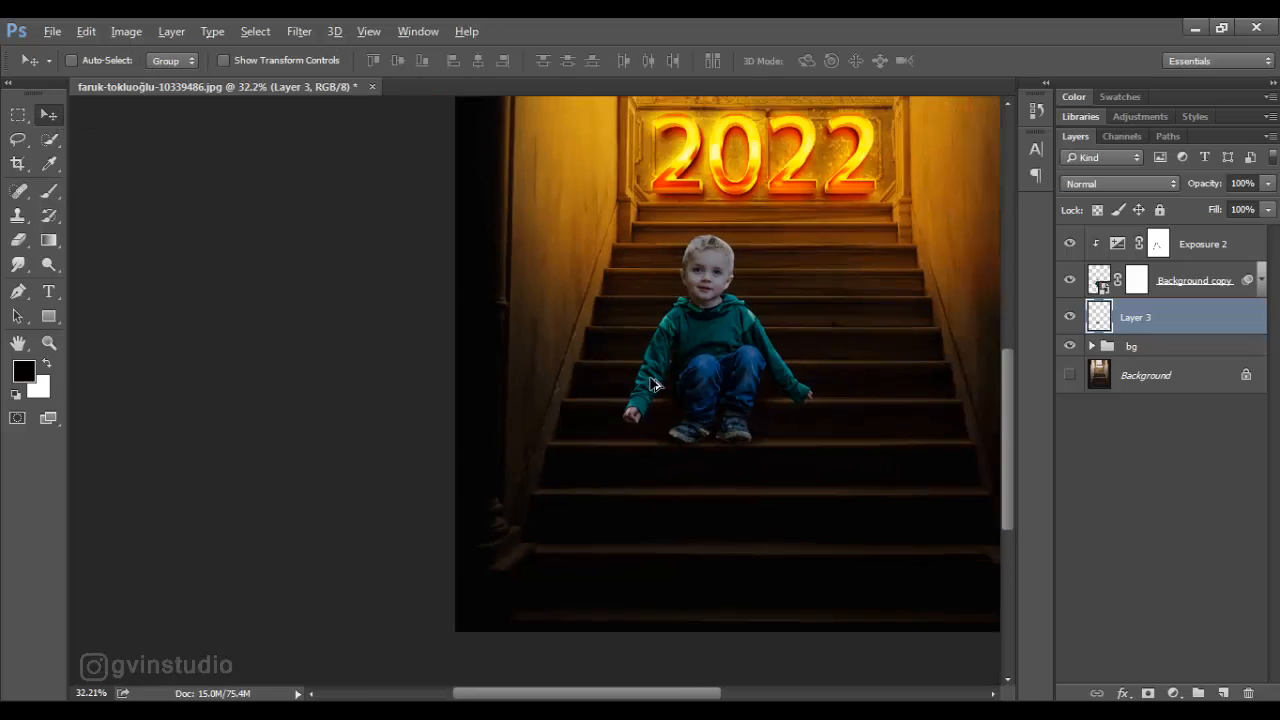
scroll(500, 551, up, 5)
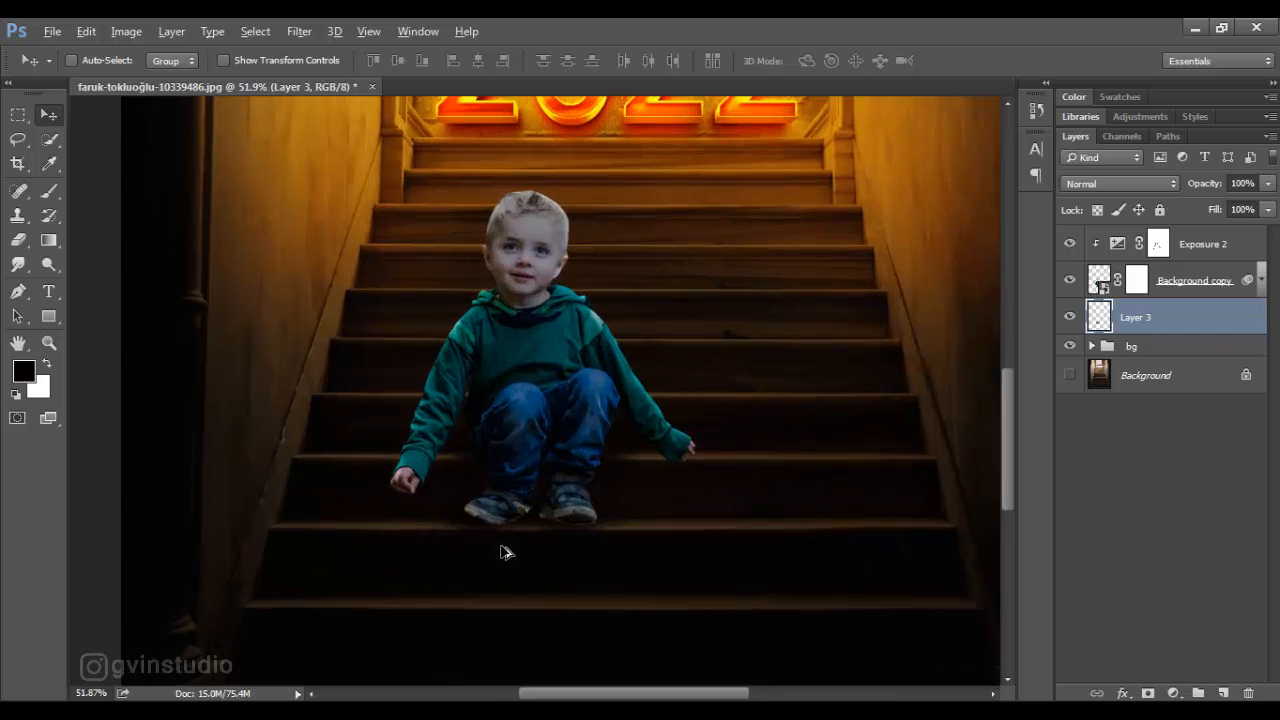
- Add a new layer above Exposure 2 and clip it to the boy's layer
click(1197, 254)
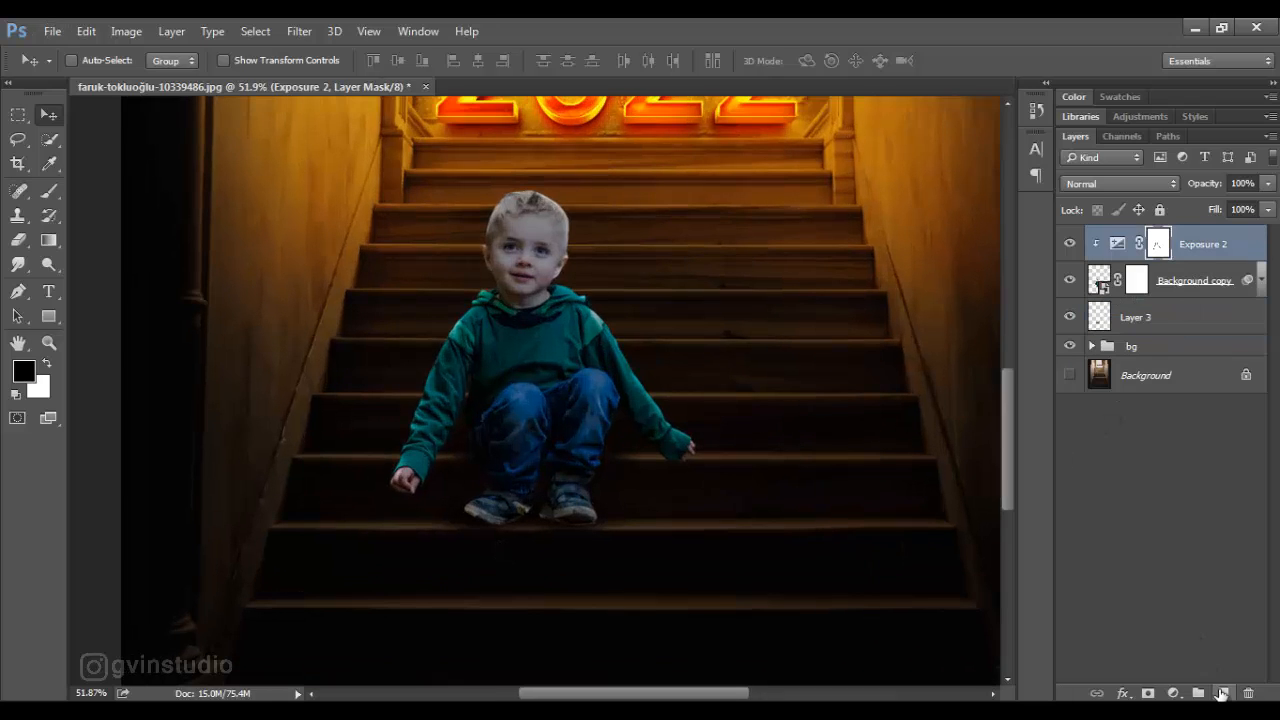
click(1221, 692)
alt+click(1212, 262)
- Darken the boy's shoes on Layer 4 with a soft round 250 px black brush at 42% flow, and slightly reduce the layer's opacity
key(b)
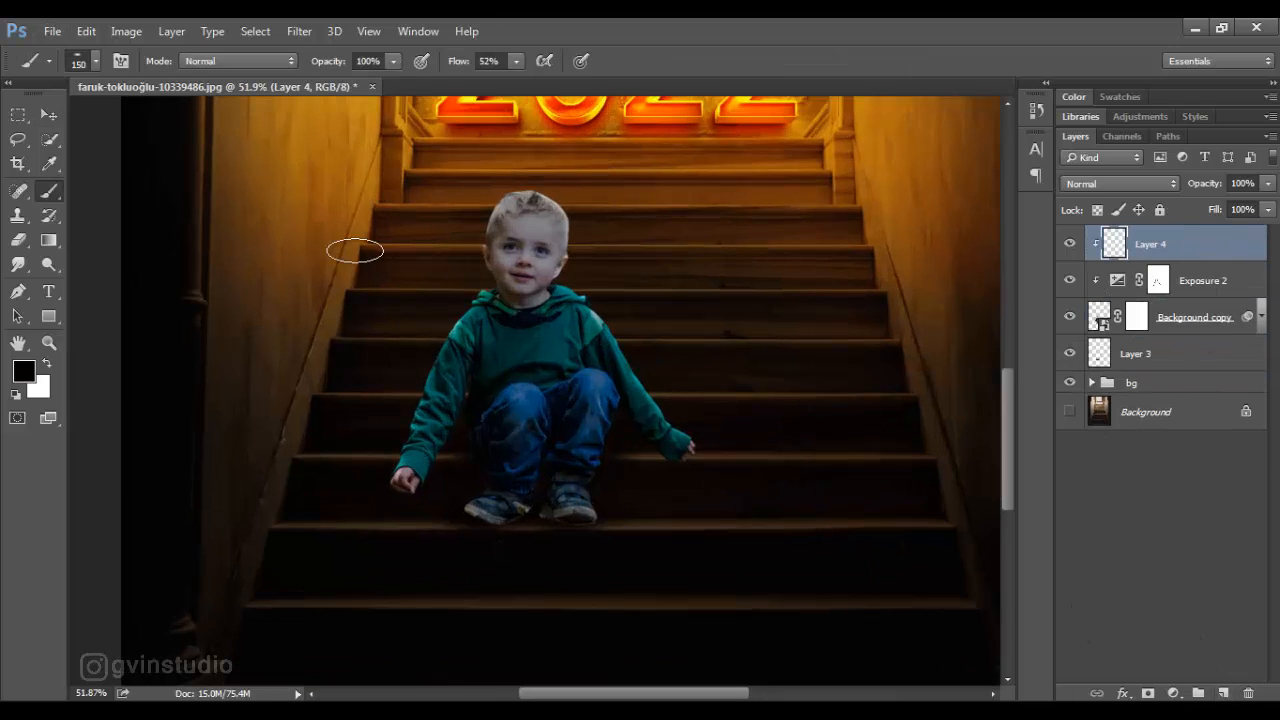
drag(469, 64, 459, 64)
right_click(474, 405)
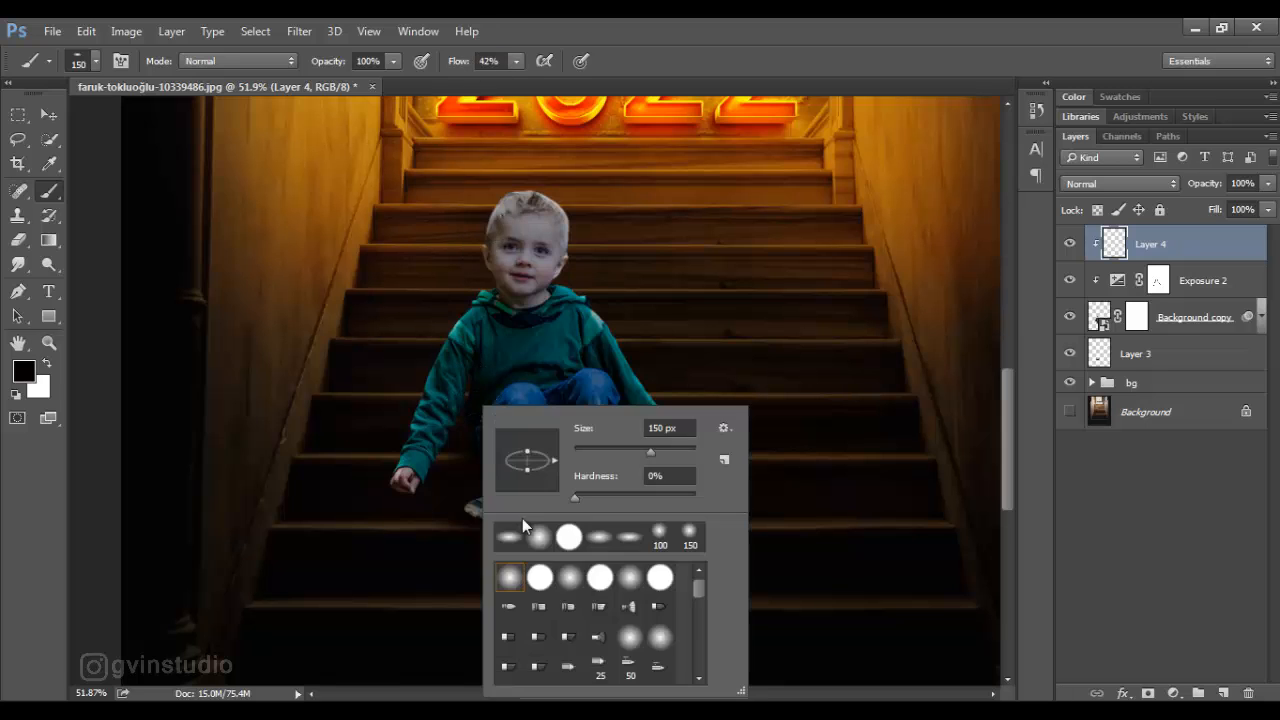
click(537, 535)
click(826, 218)
key(bracketright)
key(bracketright)
drag(463, 531, 586, 520)
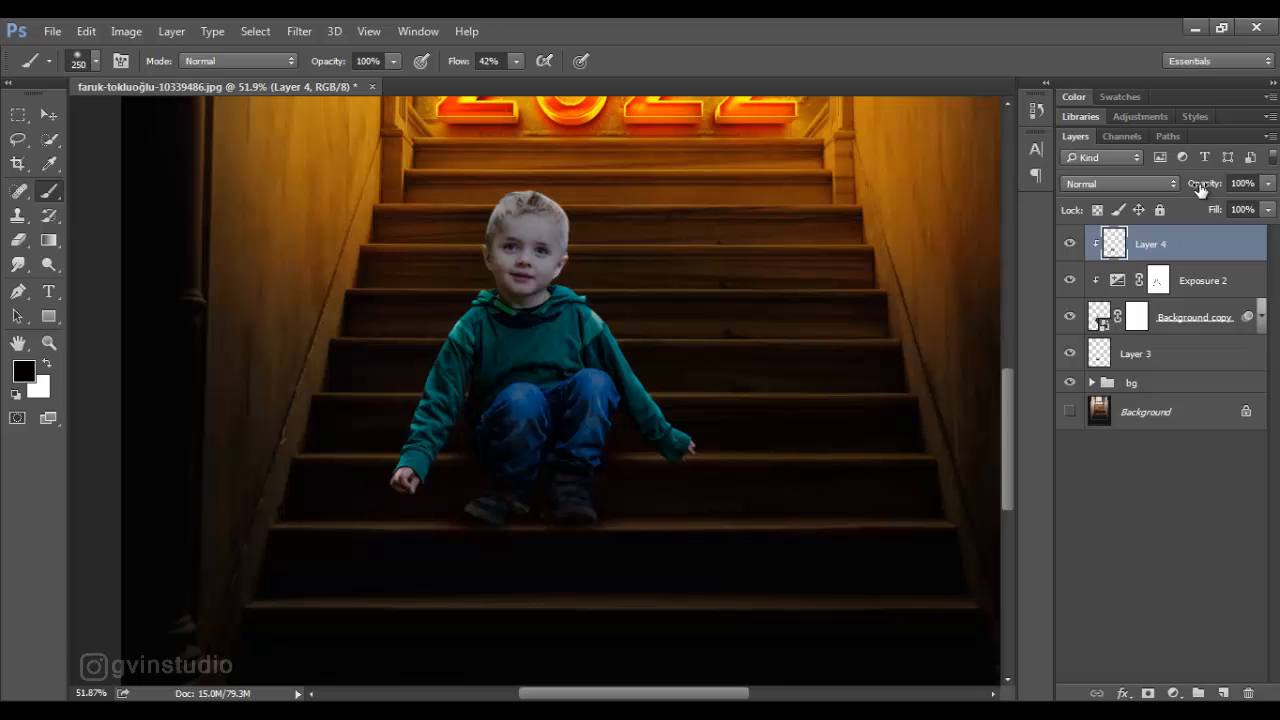
drag(1204, 190, 1195, 190)
key(v)
- Clean up the lower edge of the boy's shoes on his layer mask with a small hard black brush, 9 px at 100% flow
click(1140, 318)
key(b)
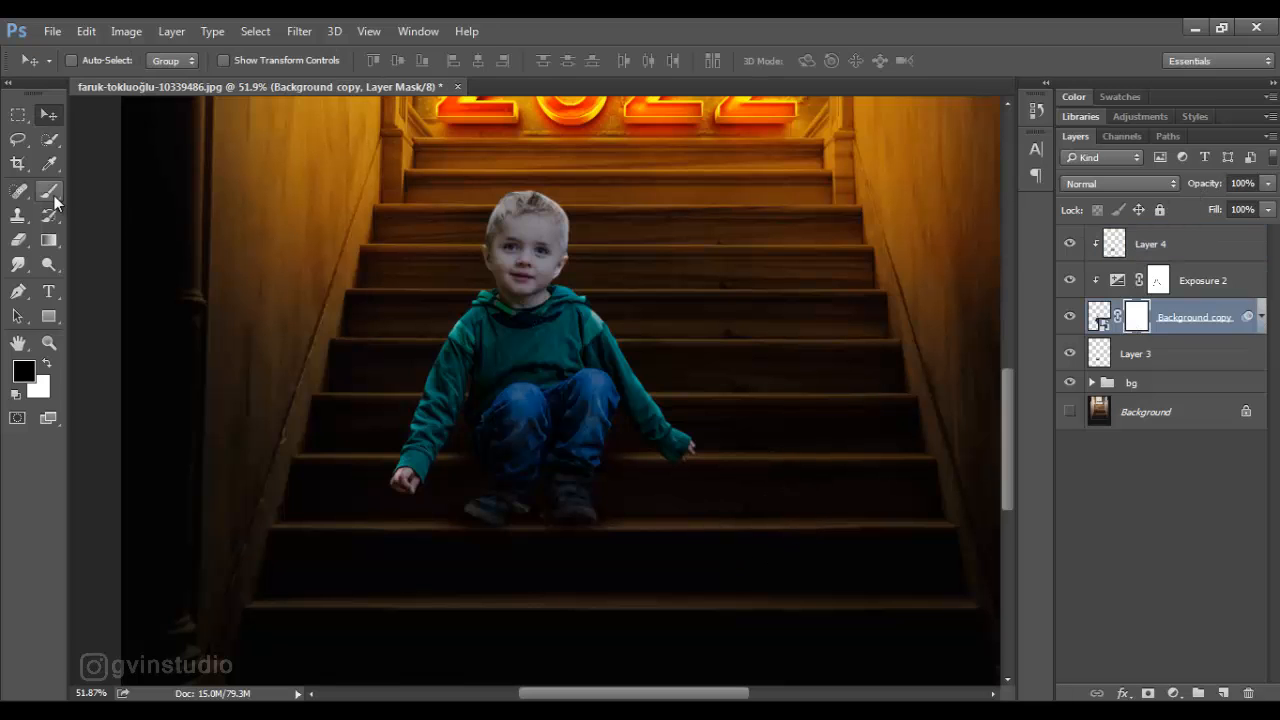
key(bracketleft)
key(bracketleft)
key(bracketleft)
key(bracketleft)
key(bracketleft)
key(bracketleft)
key(bracketleft)
key(bracketleft)
key(bracketleft)
key(bracketleft)
right_click(549, 477)
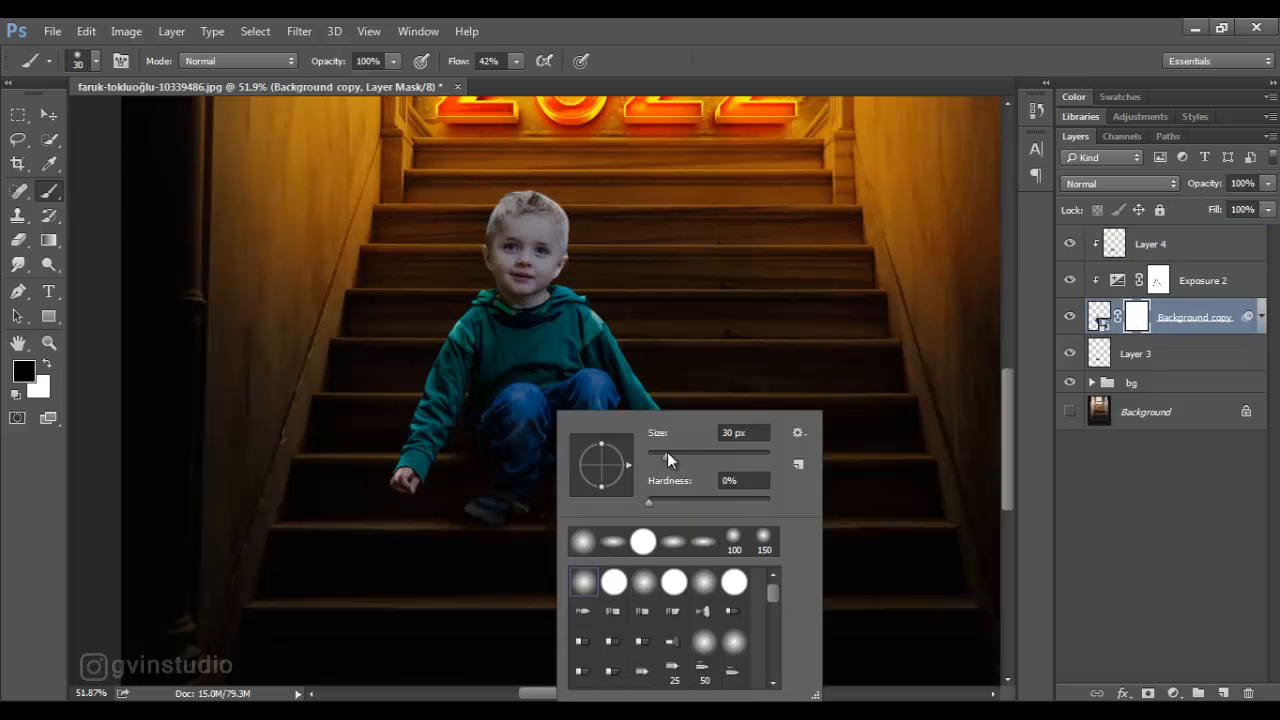
drag(667, 452, 662, 456)
drag(459, 63, 527, 67)
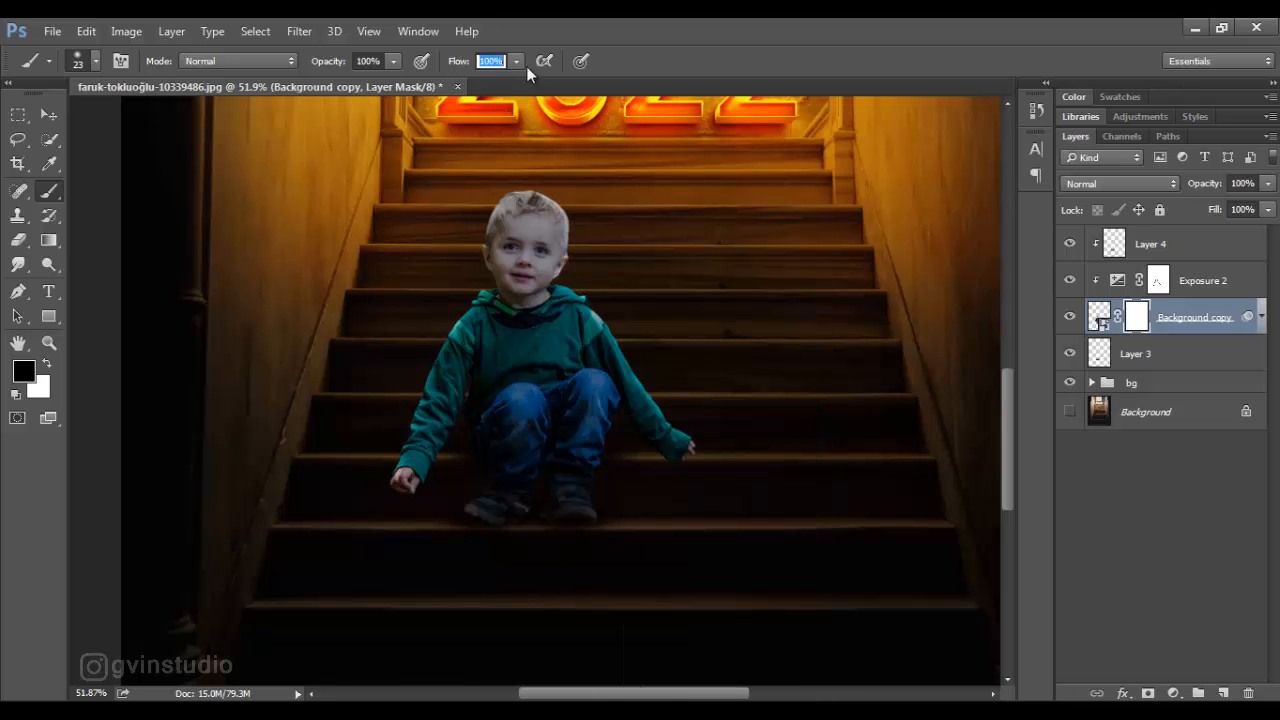
right_click(538, 350)
click(626, 481)
click(819, 88)
scroll(566, 522, up, 13)
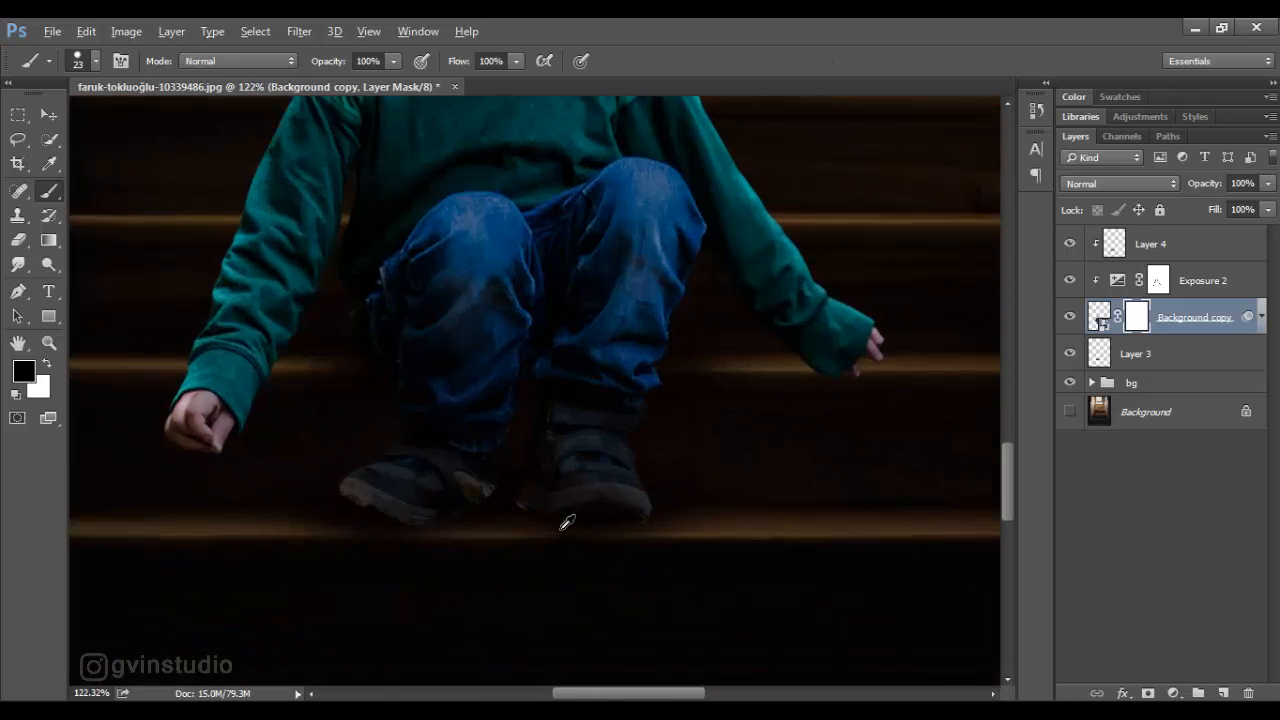
key(bracketleft)
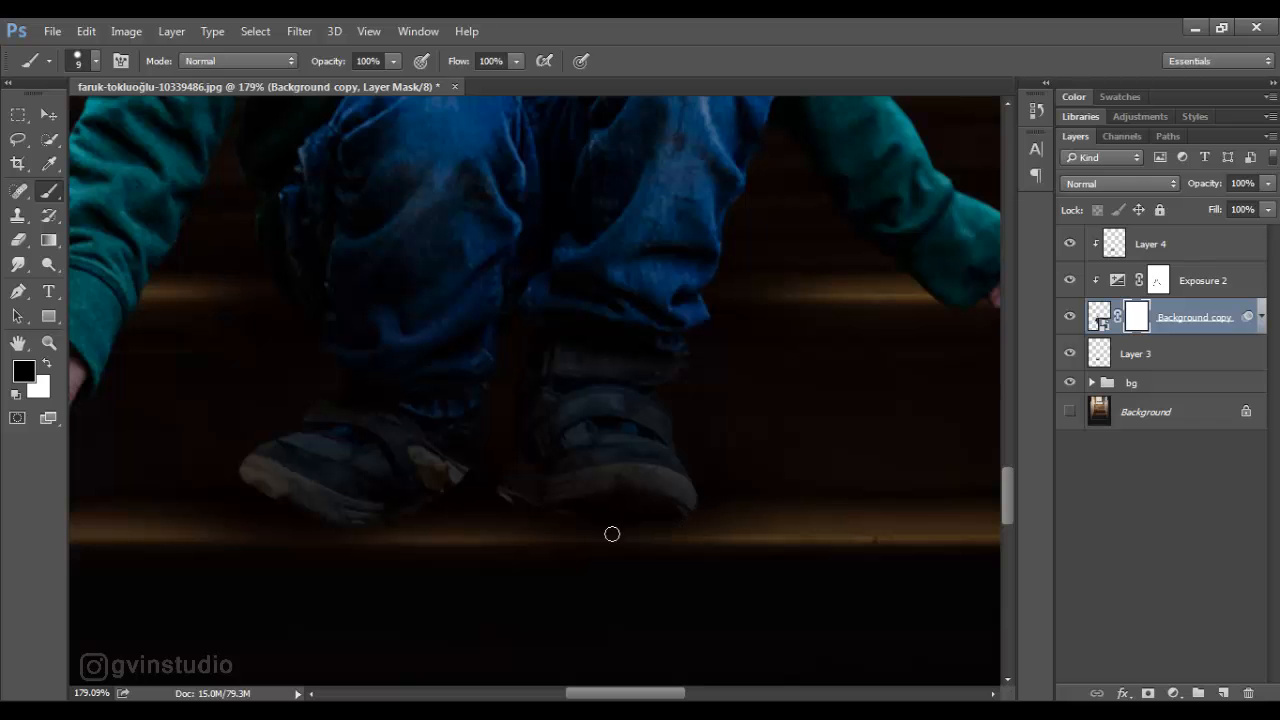
scroll(541, 567, down, 15)
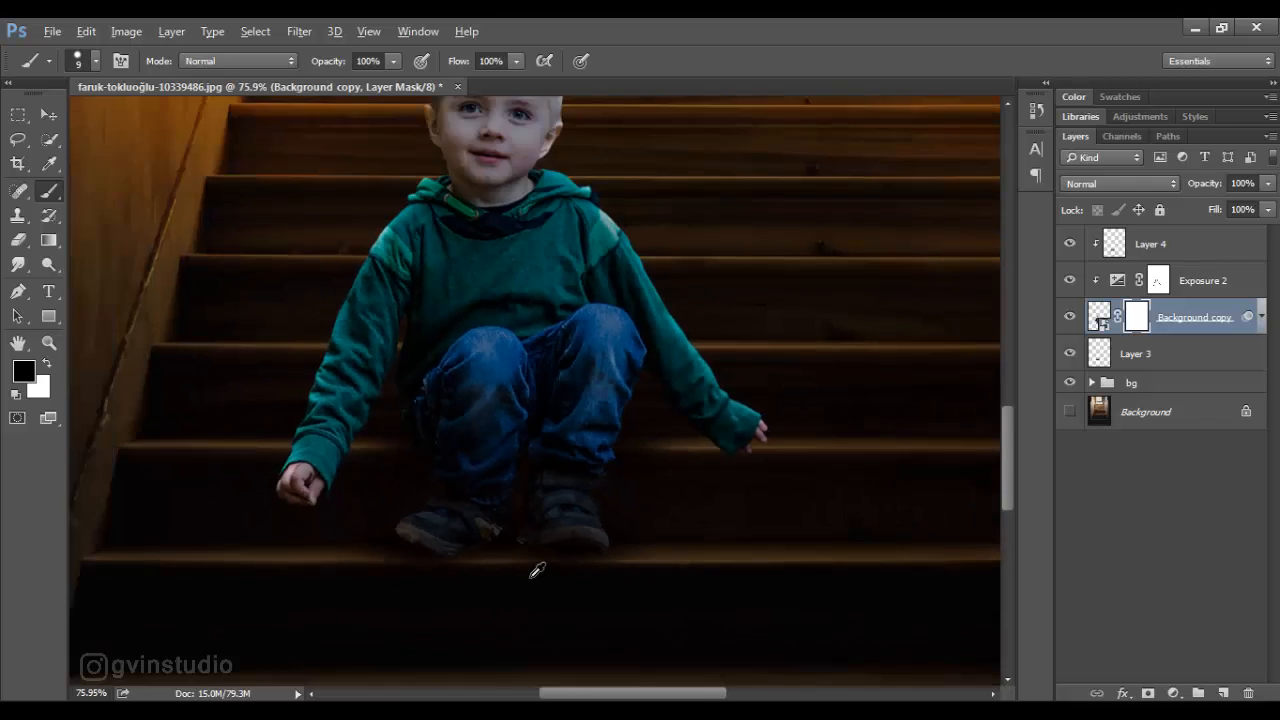
click(48, 114)
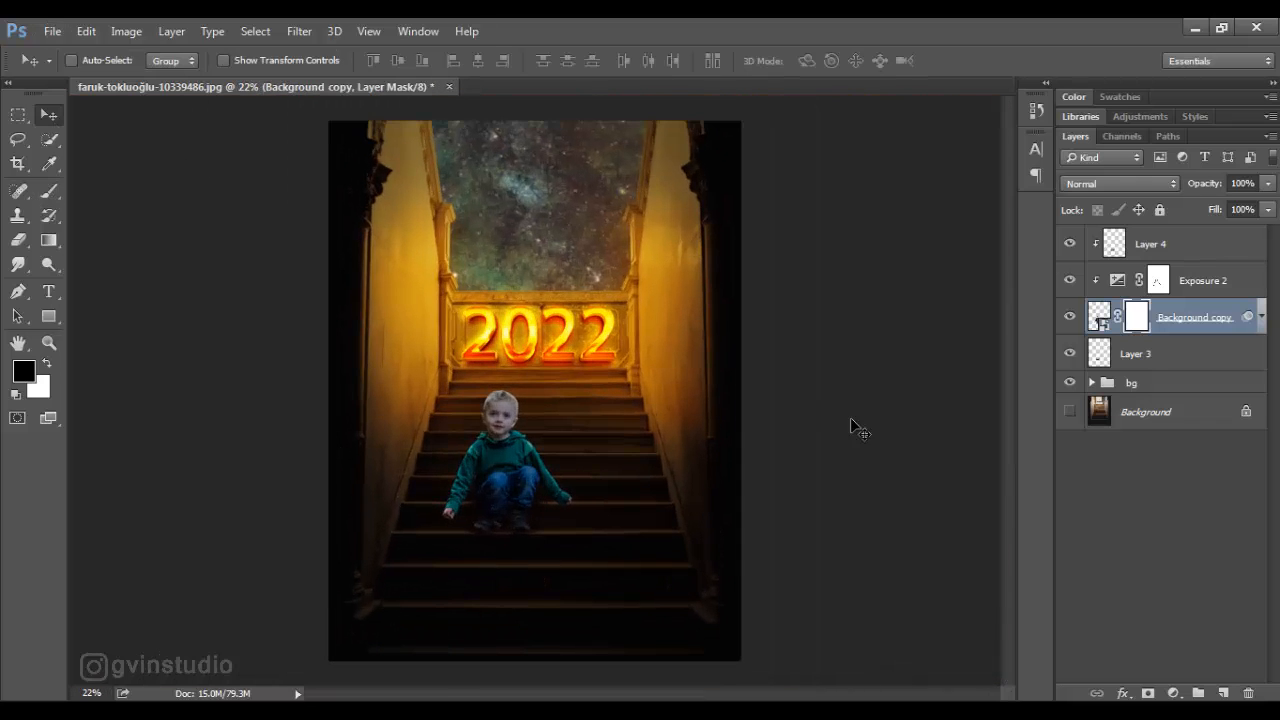
- Add a Hue/Saturation adjustment clipped to the boy above Exposure 2, with saturation -64 and slightly reduced lightness
click(1189, 273)
click(1173, 693)
click(1130, 460)
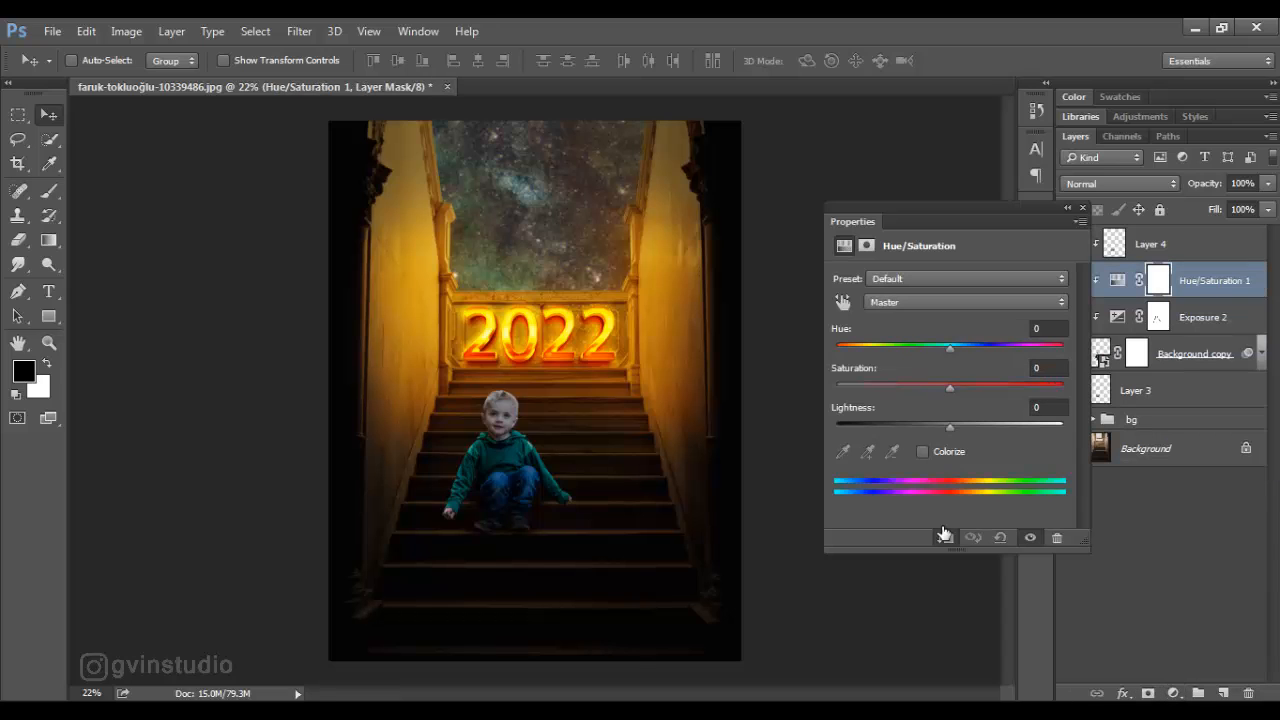
drag(949, 389, 878, 388)
drag(950, 427, 933, 427)
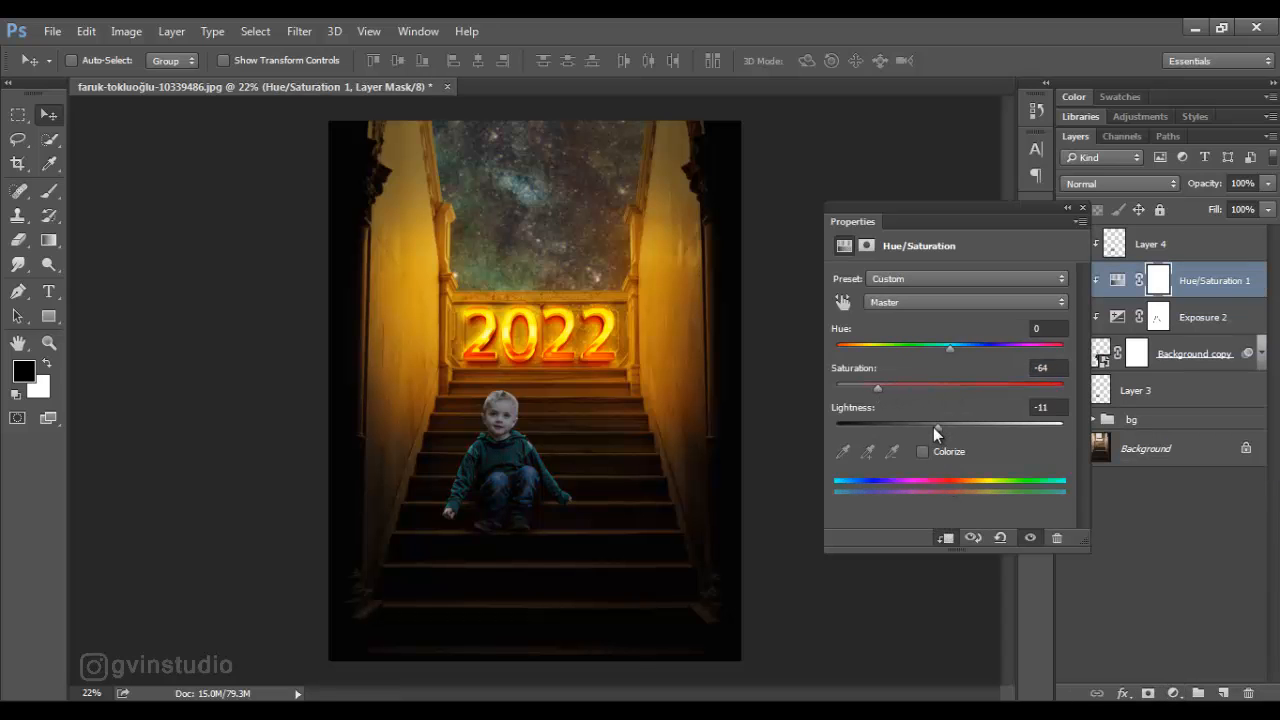
click(1081, 208)
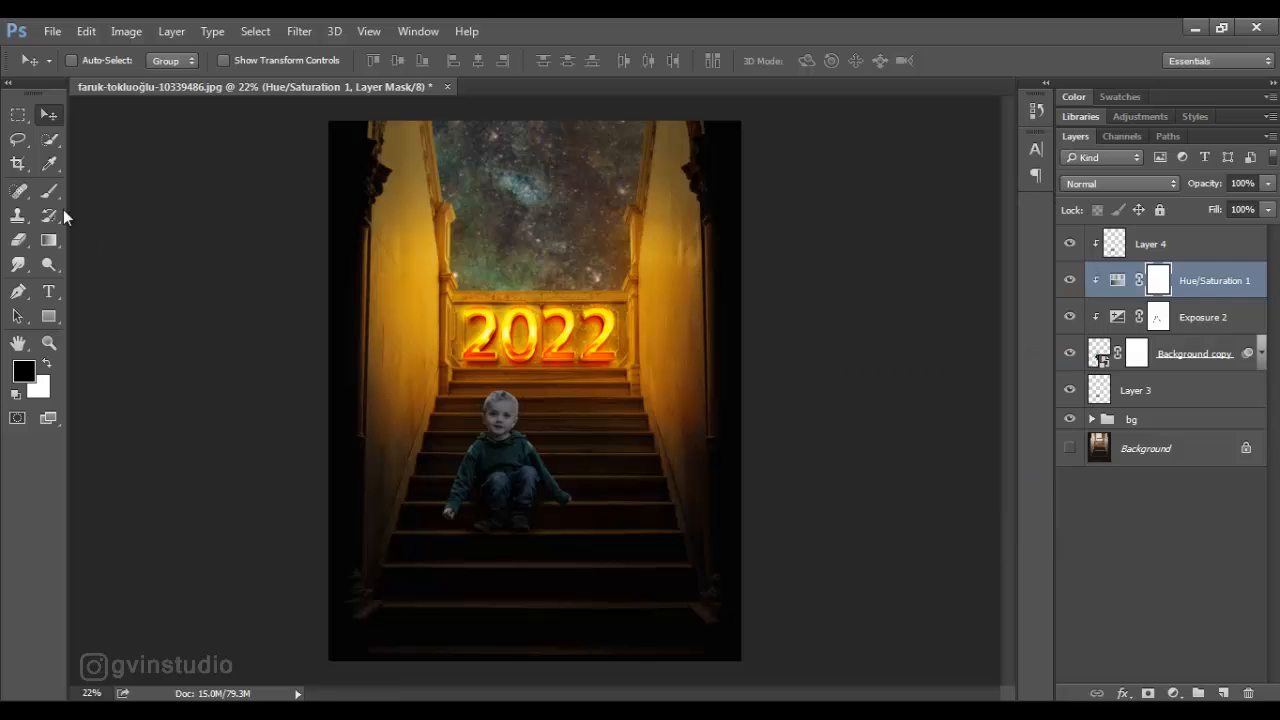
- Restore the boy's face color on the Hue/Saturation mask with a soft black 100 px brush at 25% flow
click(48, 190)
drag(457, 68, 391, 70)
right_click(528, 324)
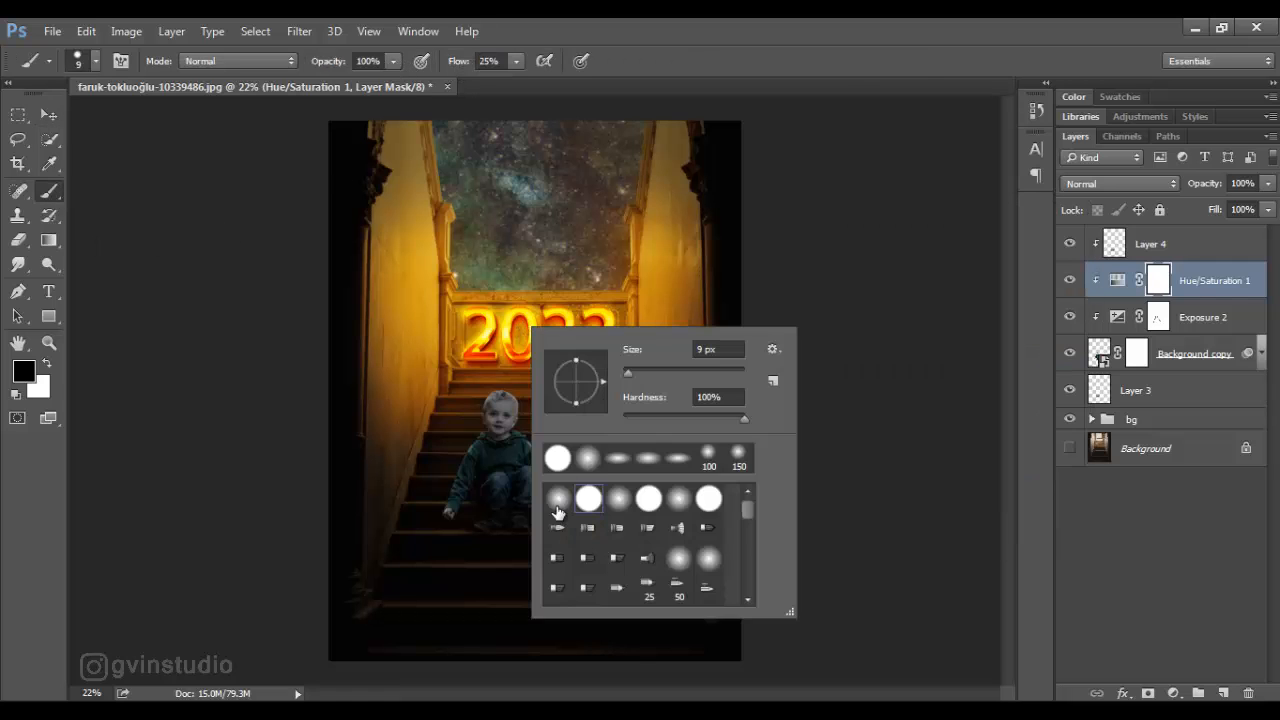
click(557, 508)
click(640, 287)
scroll(500, 428, up, 5)
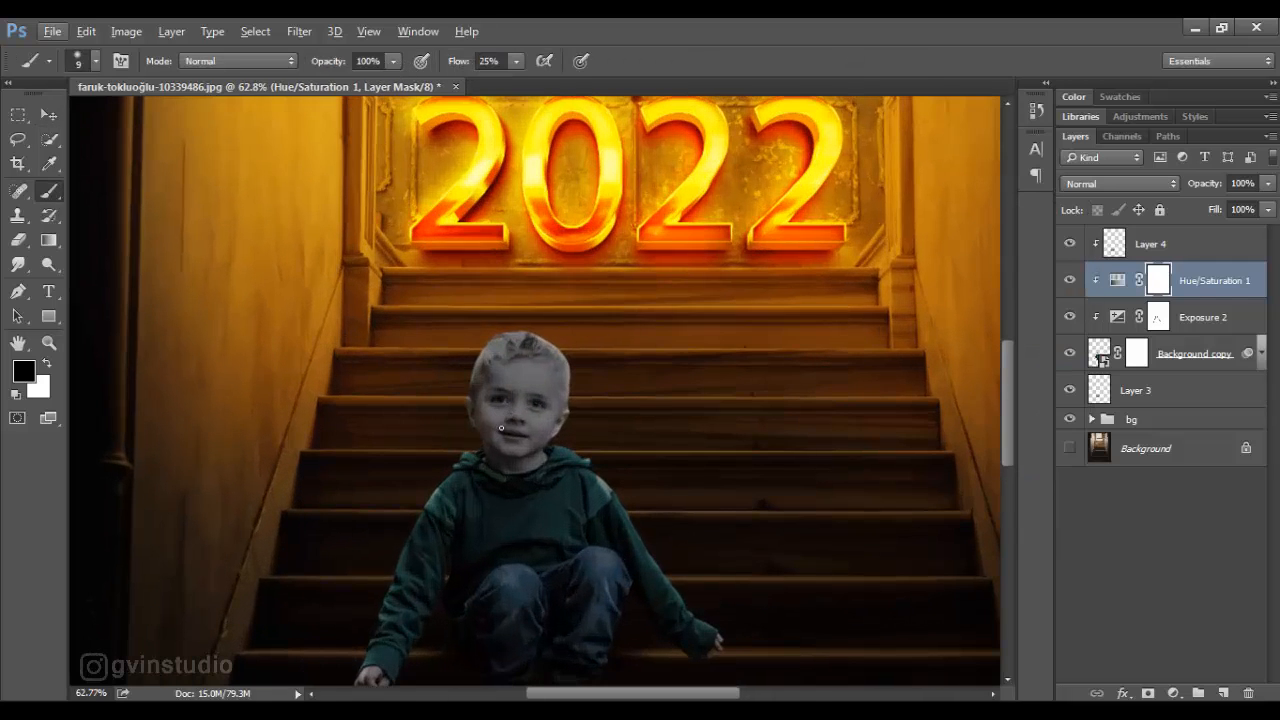
key(bracketright)
key(bracketright)
key(bracketright)
key(bracketright)
mouse_move(501, 415)
mouse_down()
mouse_move(529, 454)
mouse_move(541, 431)
mouse_move(522, 377)
mouse_move(490, 384)
mouse_move(553, 372)
mouse_move(518, 350)
mouse_move(533, 418)
mouse_move(507, 429)
mouse_move(497, 415)
mouse_move(550, 407)
mouse_move(503, 395)
mouse_up()
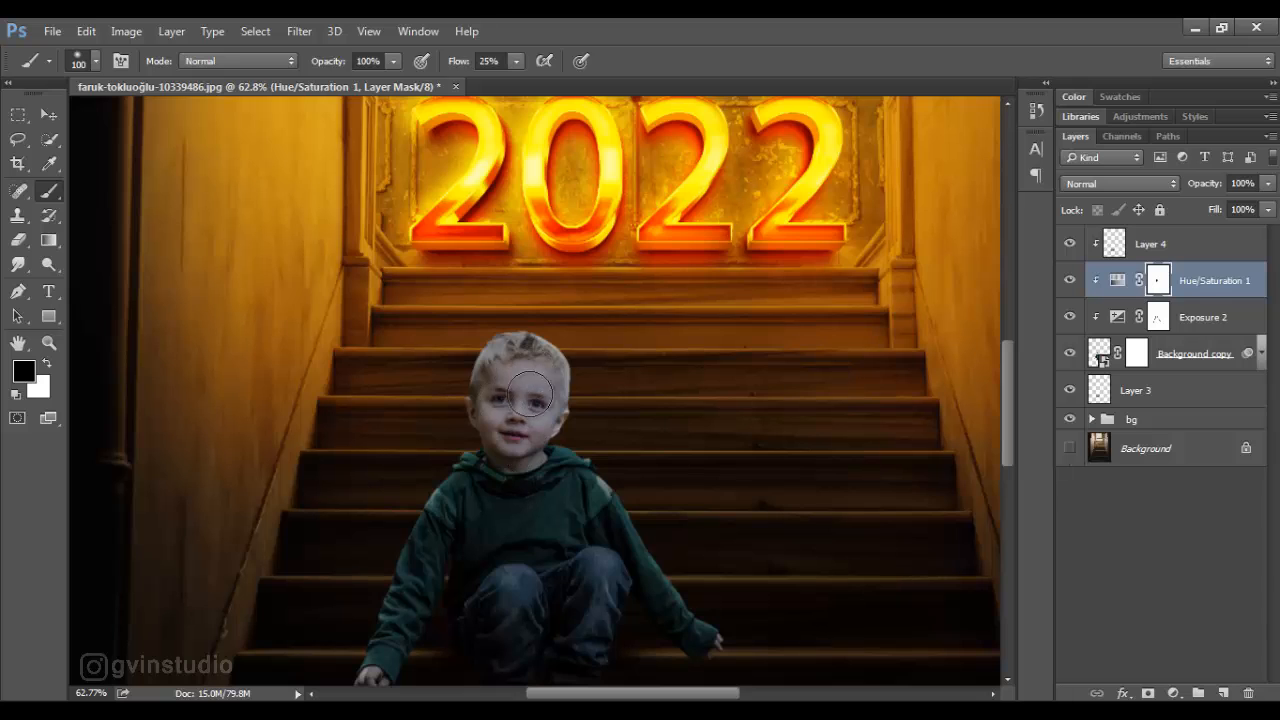
- Restore the skin color of the boy's hands on the Hue/Saturation mask with the soft black brush at 70 px
mouse_move(600, 428)
mouse_down()
mouse_move(688, 303)
mouse_move(750, 243)
mouse_up()
key(bracketleft)
key(bracketleft)
key(bracketleft)
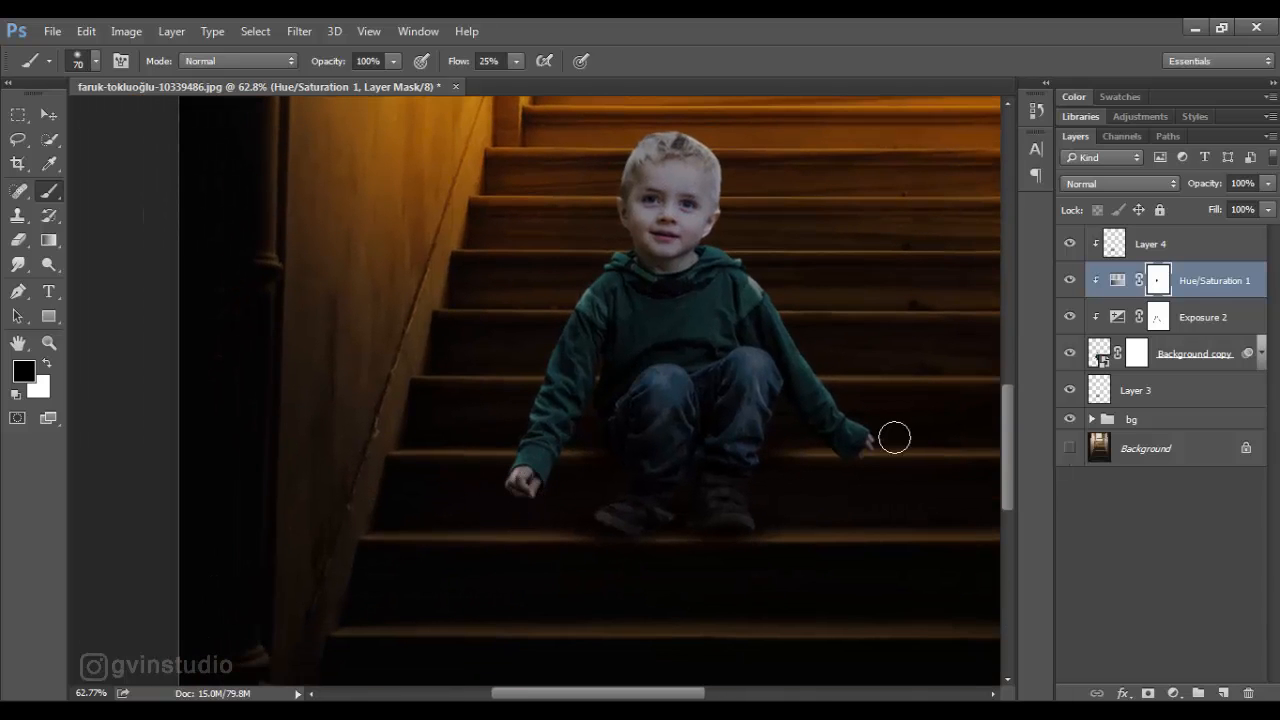
key(v)
scroll(523, 417, down, 4)
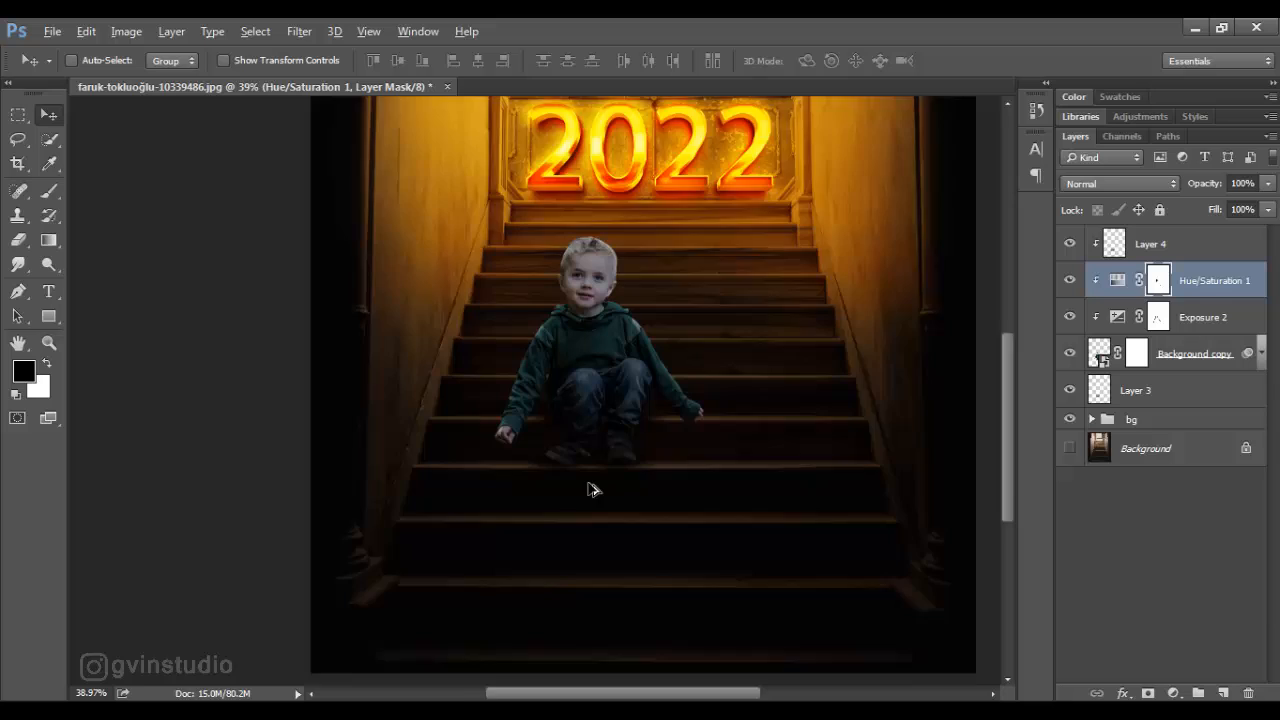
- Rename Layer 3 as "shadow"
scroll(588, 489, up, 4)
double_click(1135, 390)
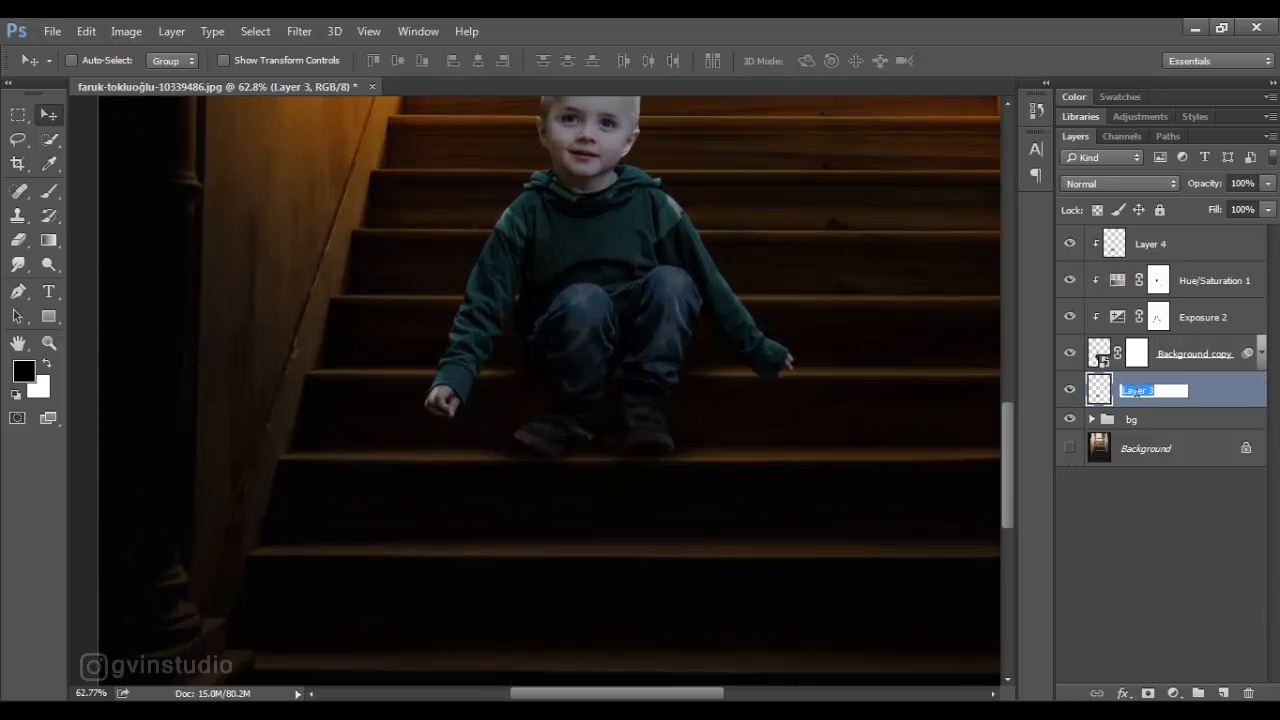
text(shadow)
key(Return)
- Paint soft black shadow around the boy's hands on the shadow layer with a 70 px brush at 25% flow
key(b)
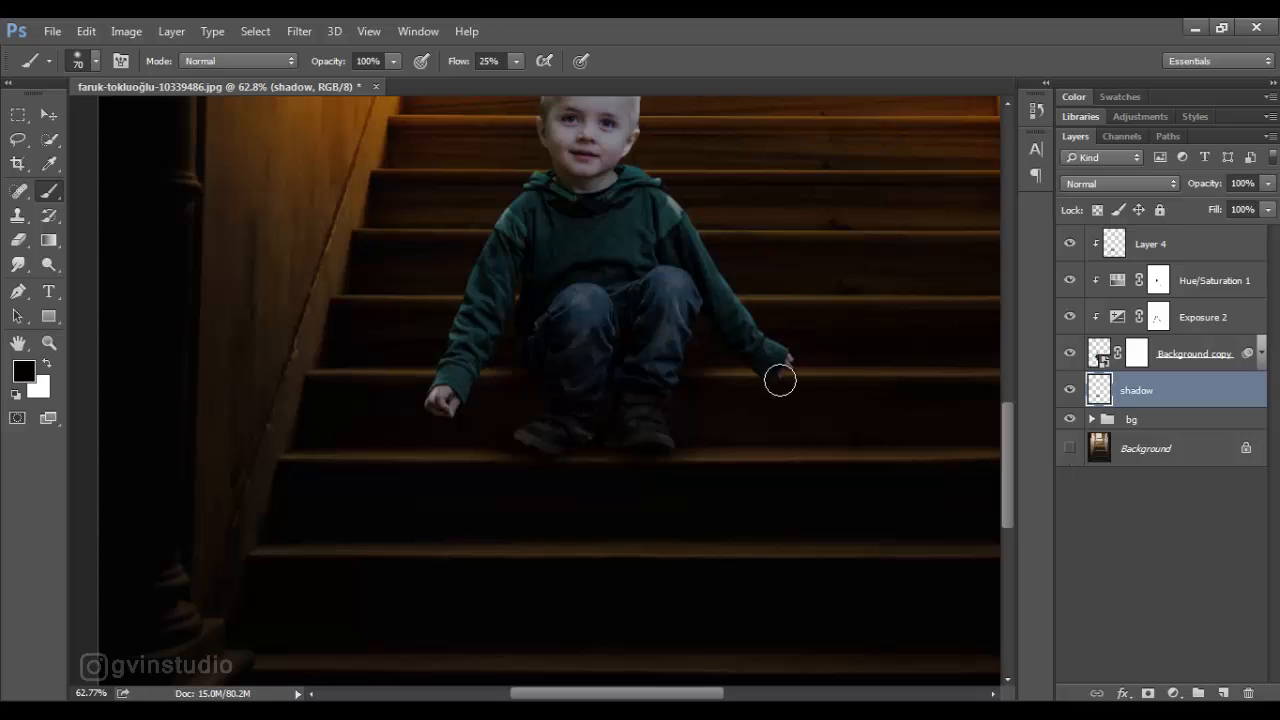
key(v)
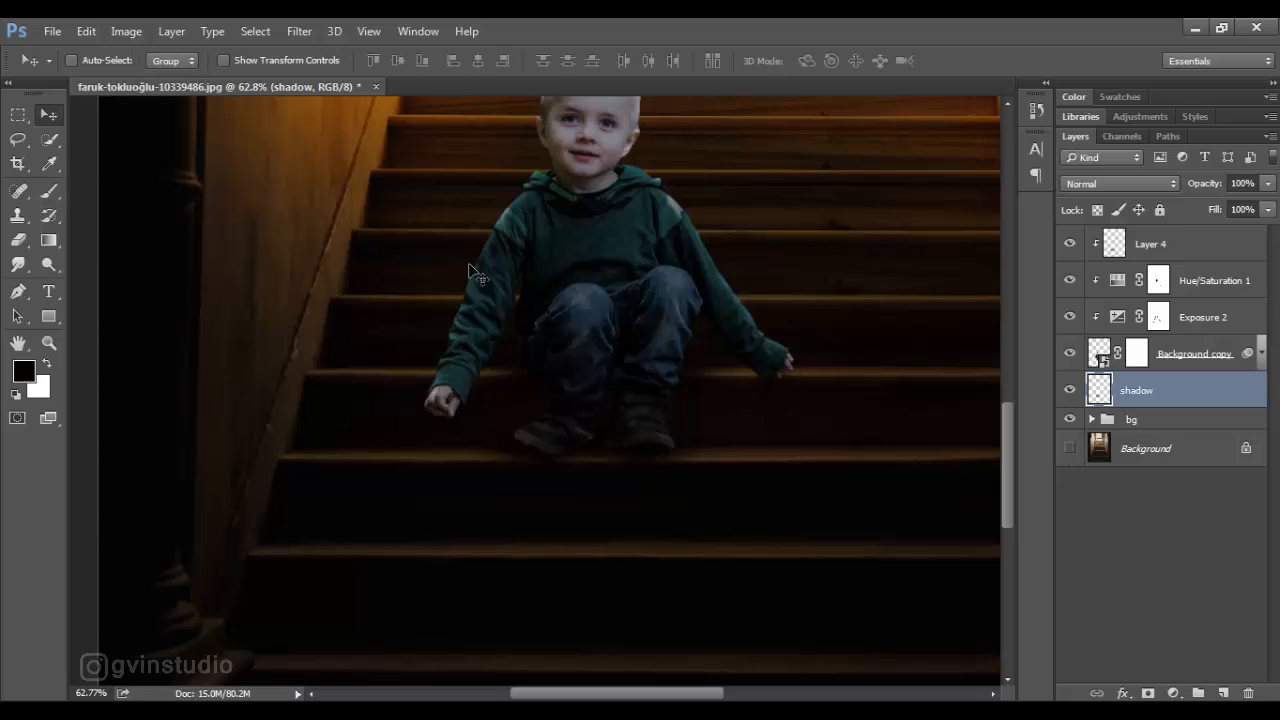
scroll(686, 486, down, 6)
scroll(580, 497, up, 2)
scroll(497, 537, up, 2)
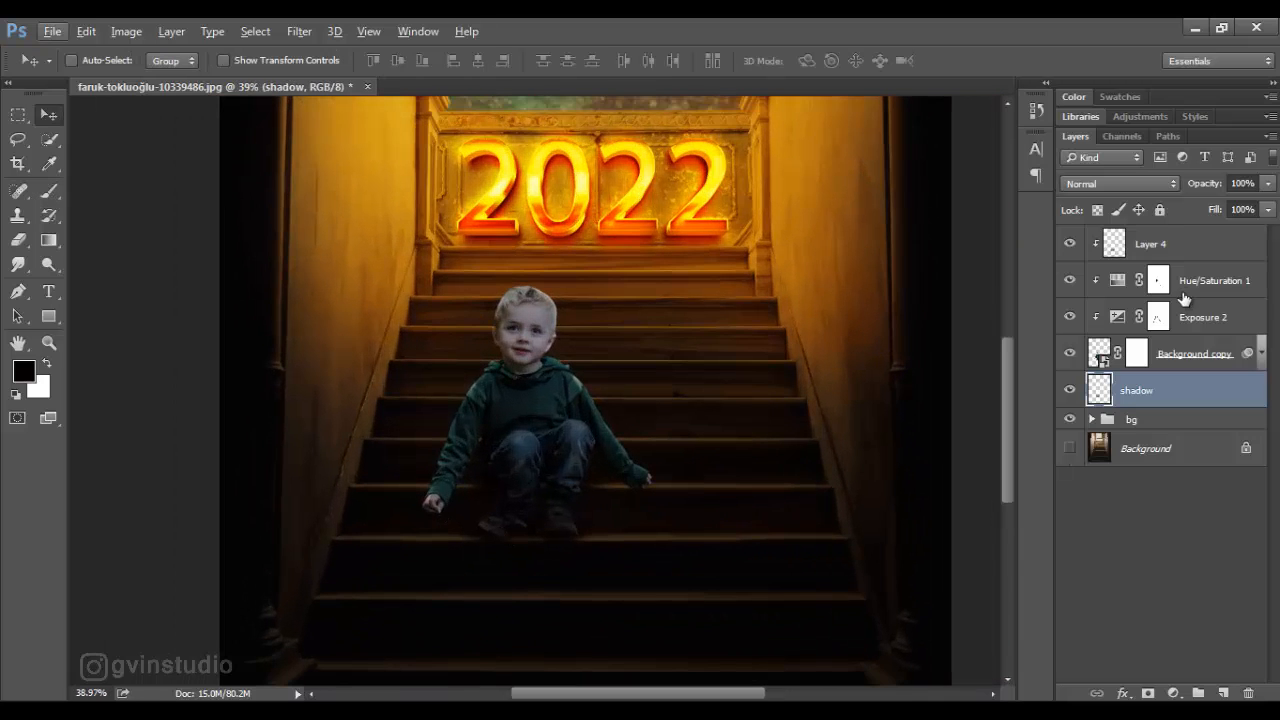
- Add a Color Balance adjustment clipped to the boy above Hue/Saturation 1, shifting its midtones toward yellow and red
click(1214, 280)
click(1174, 693)
click(1110, 480)
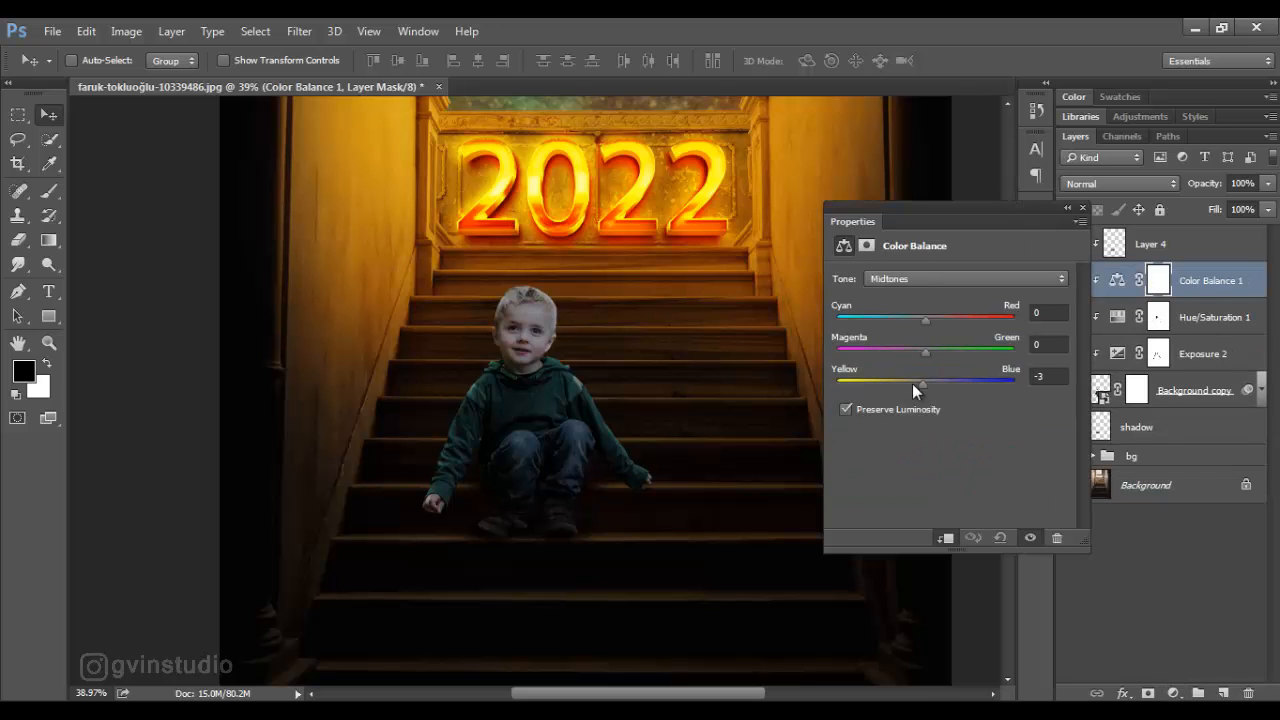
drag(942, 320, 954, 320)
click(1082, 208)
scroll(675, 422, down, 3)
scroll(651, 429, up, 3)
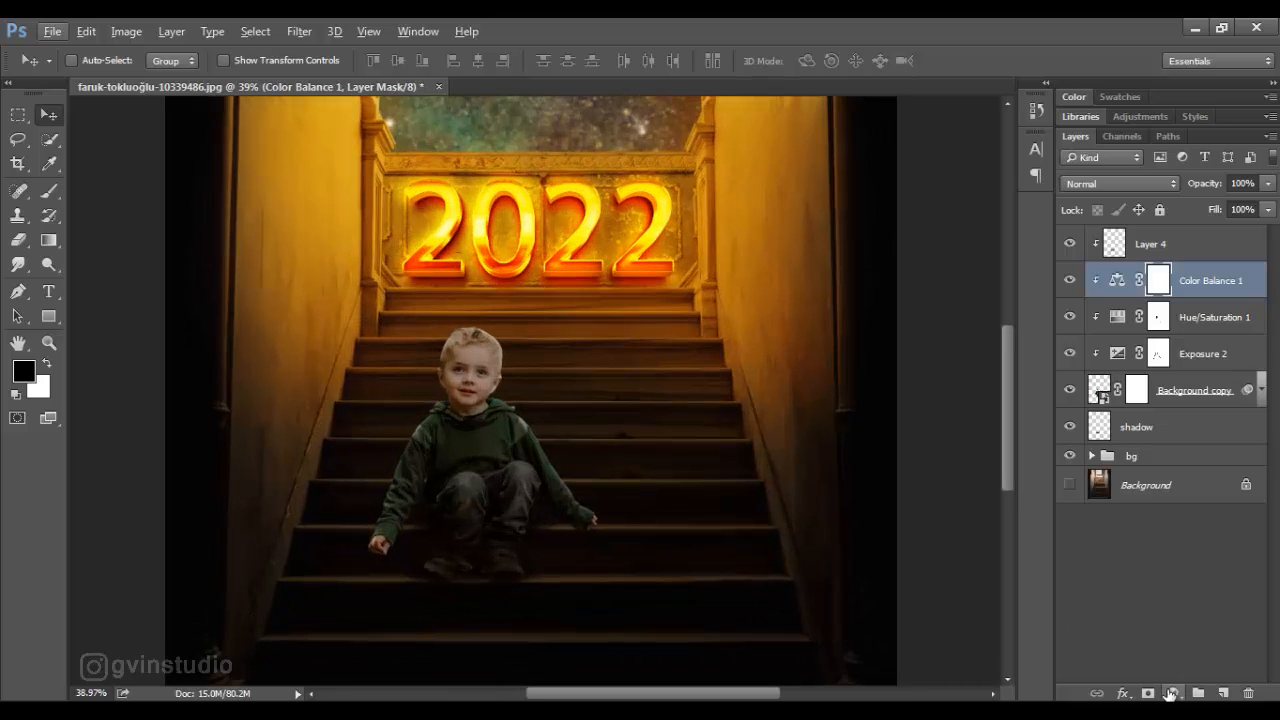
- Add an orange #f28f09 solid color fill clipped to the boy and set its blend mode to Color Dodge
click(1171, 693)
click(1110, 279)
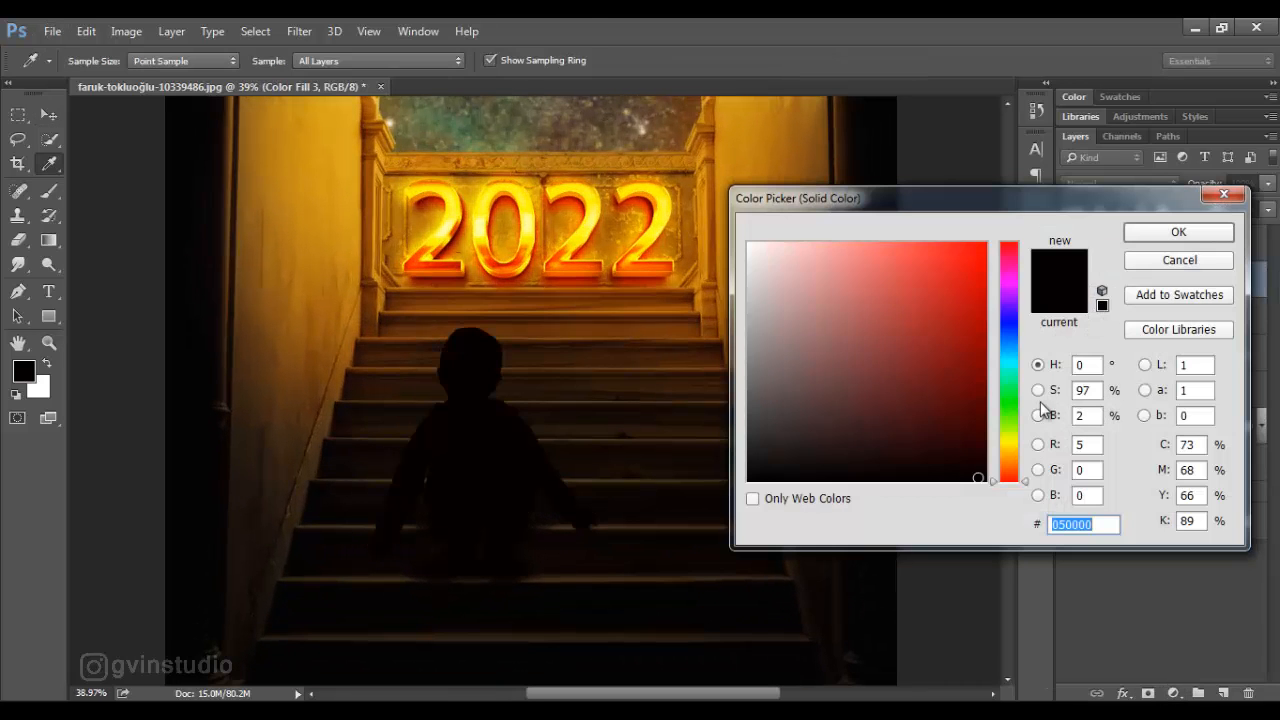
text(f28f09)
click(1151, 232)
click(1099, 185)
click(1097, 345)
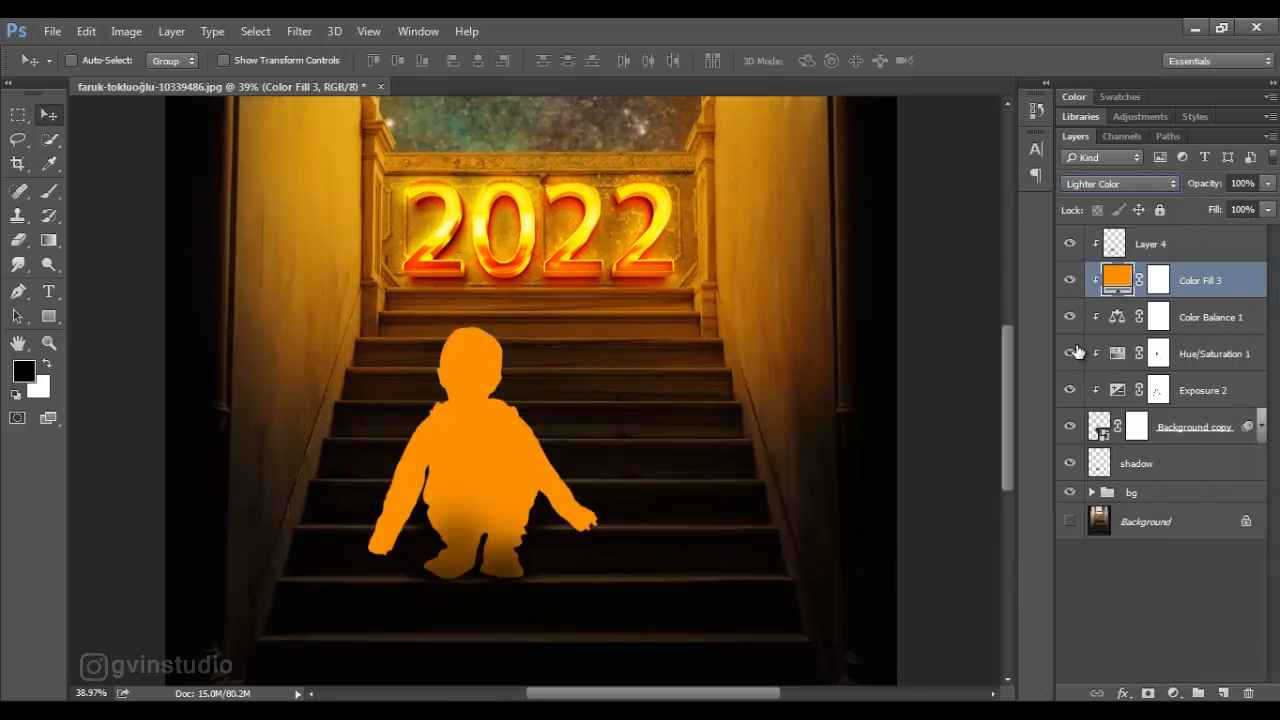
click(1096, 183)
click(1100, 310)
- Split the orange fill's Blend If shadow slider for the underlying layer to 0 / 55, and invert its mask to black
double_click(1245, 288)
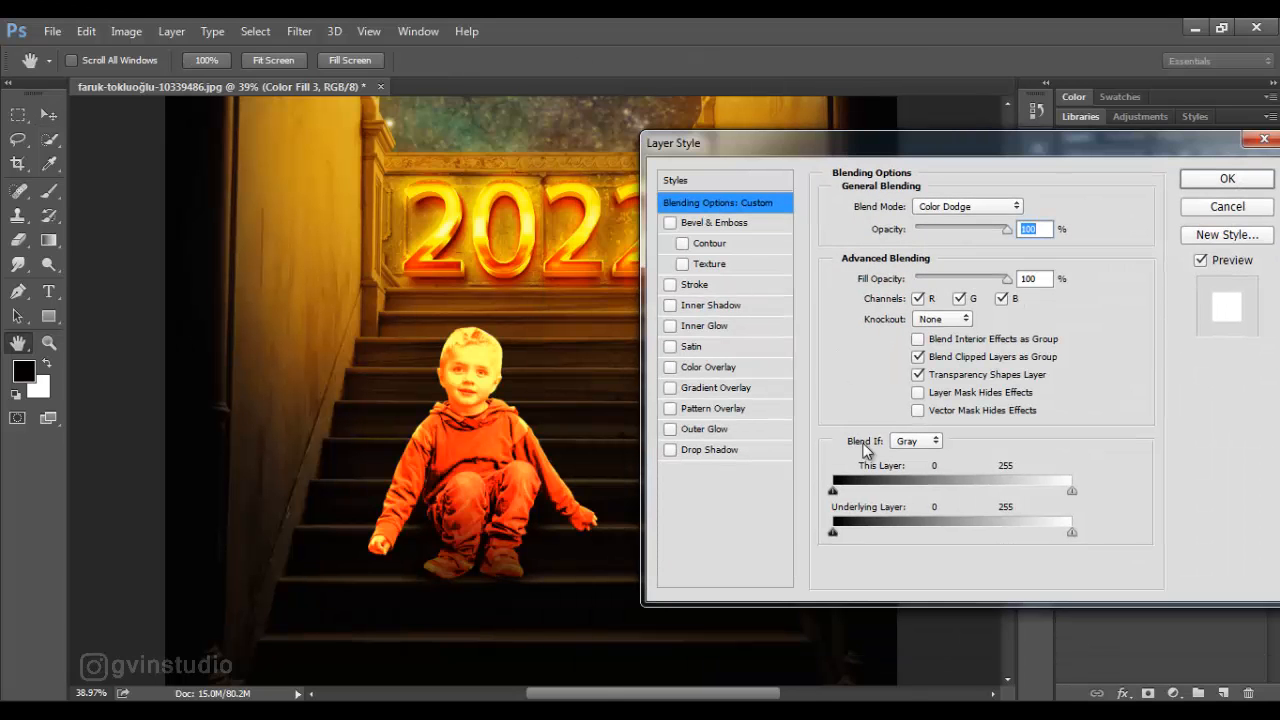
drag(838, 538, 884, 535)
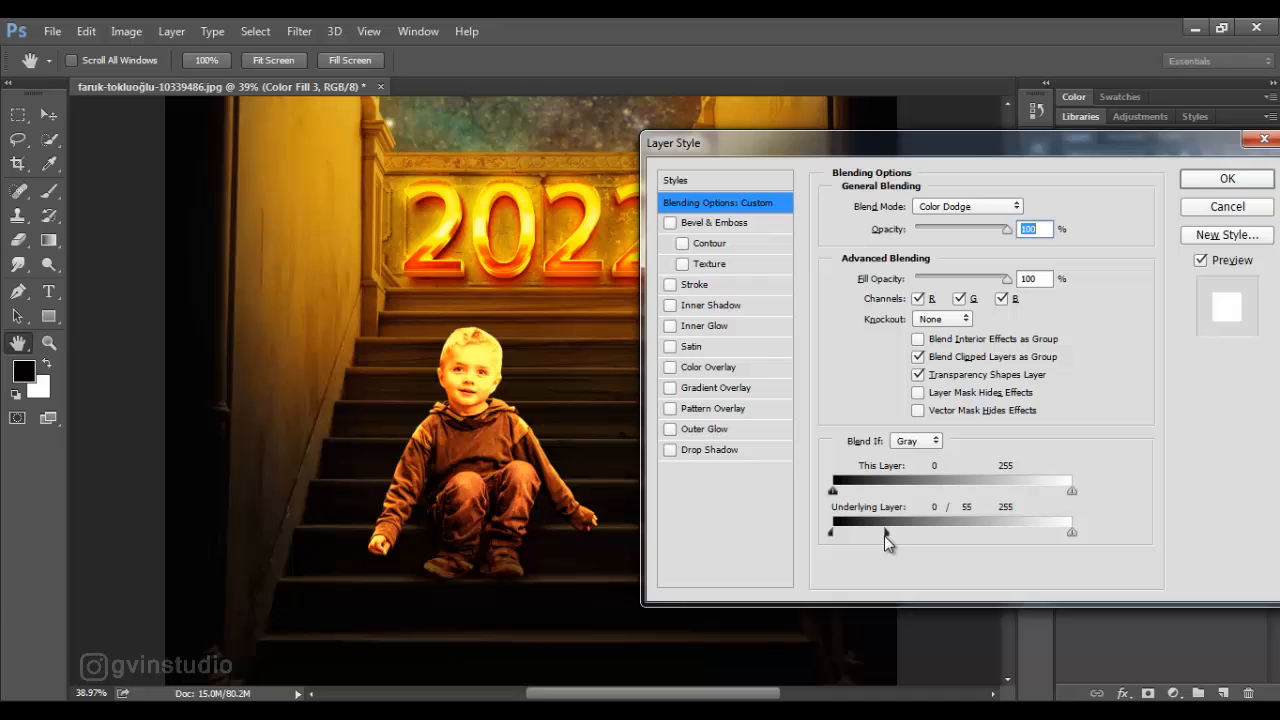
click(1198, 182)
click(1158, 280)
key(ctrl+i)
- Paint orange rim light along the cuff of the boy's left sleeve on the fill mask with a 15 px white brush at 78% flow
key(b)
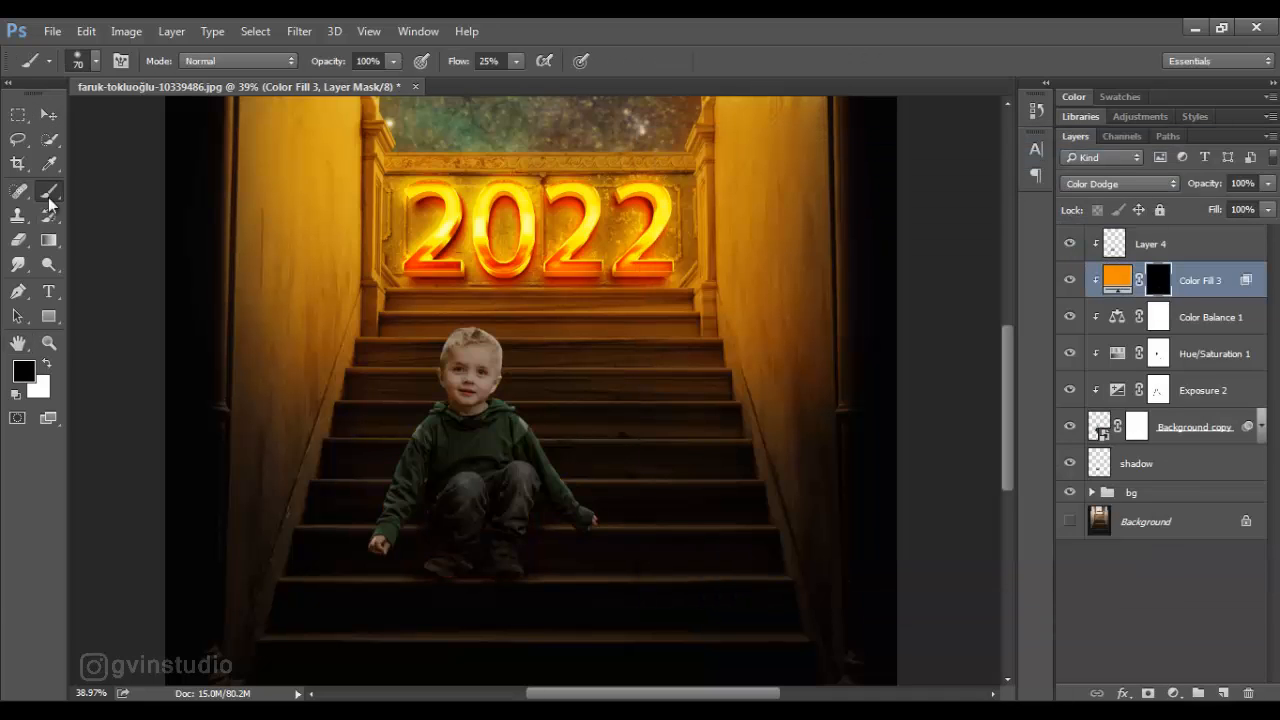
key(x)
scroll(600, 535, up, 2)
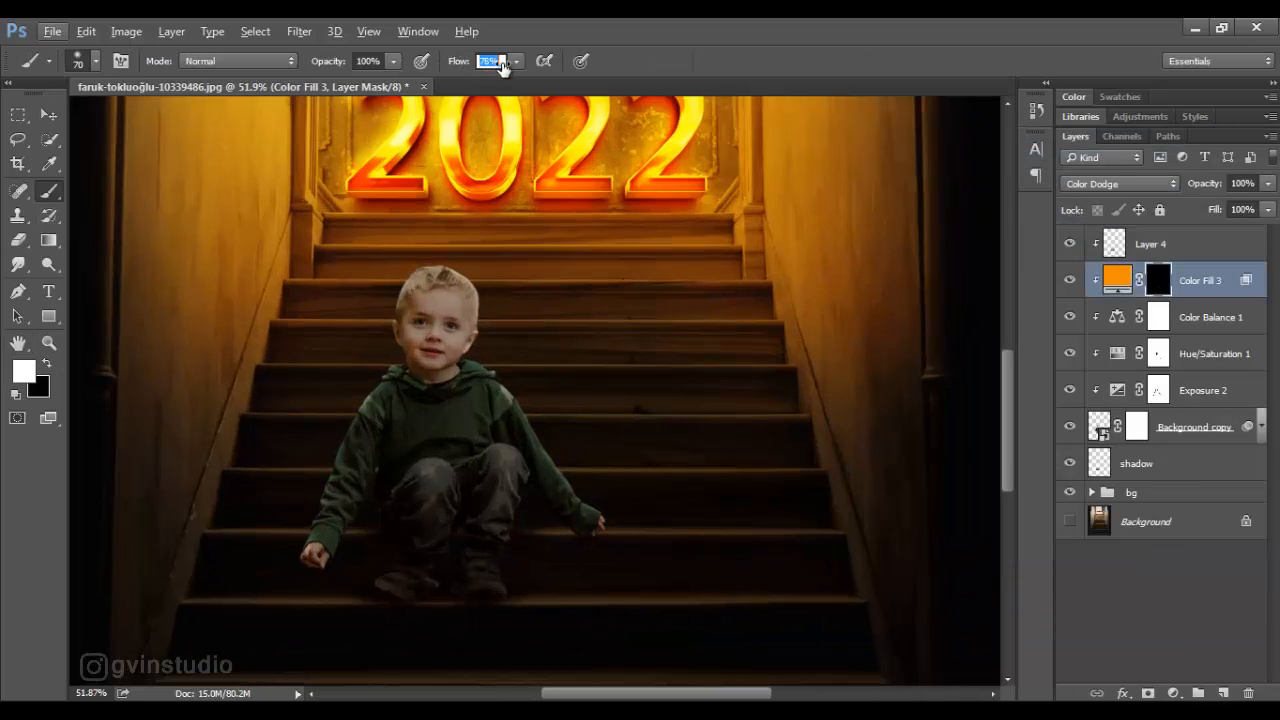
key(Return)
scroll(600, 515, up, 4)
key(bracketleft)
key(bracketleft)
key(bracketleft)
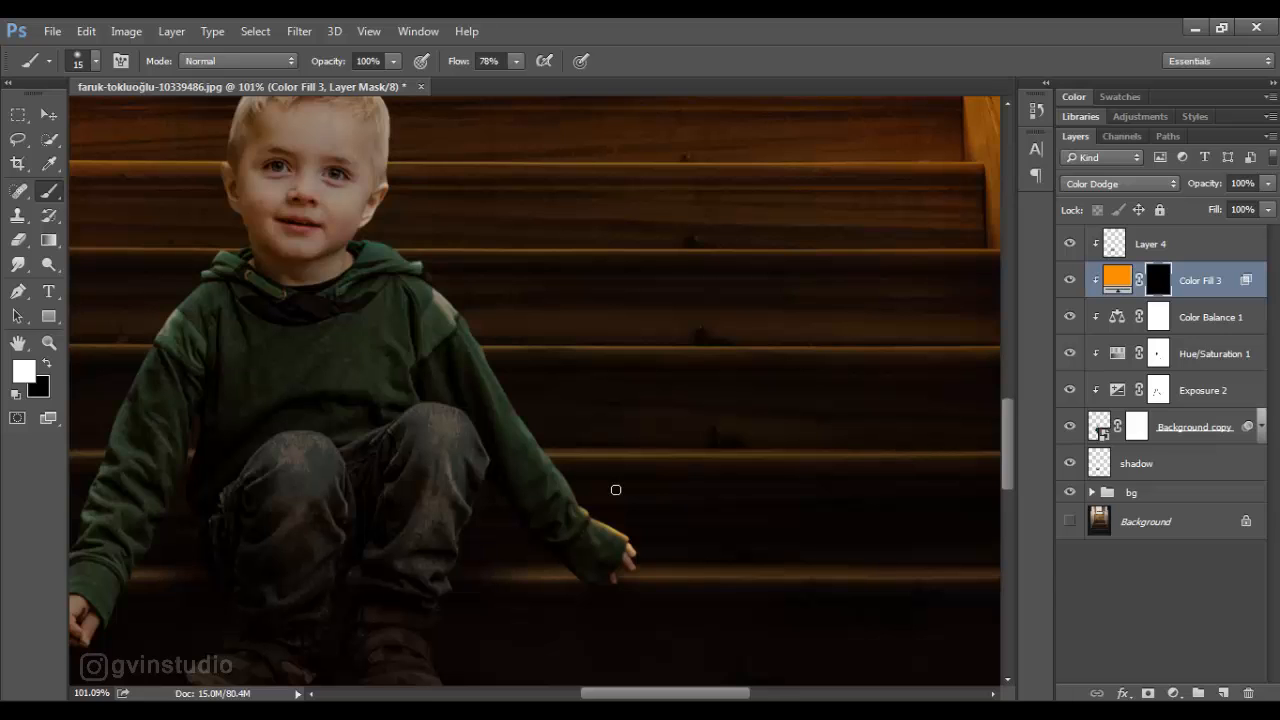
- Extend the rim light up the boy's left sleeve, shoulder and hood with a 20 px brush at 56% flow
drag(462, 69, 447, 71)
scroll(558, 516, up, 6)
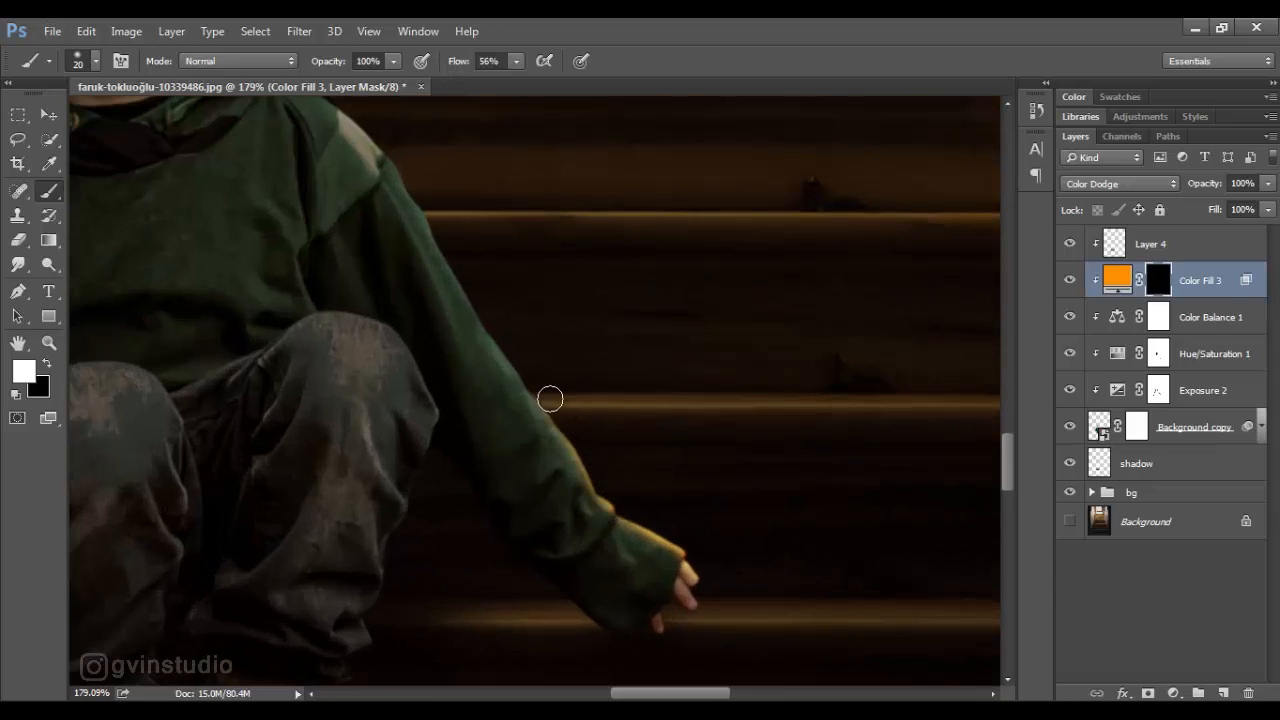
drag(475, 282, 694, 440)
key(ctrl+z)
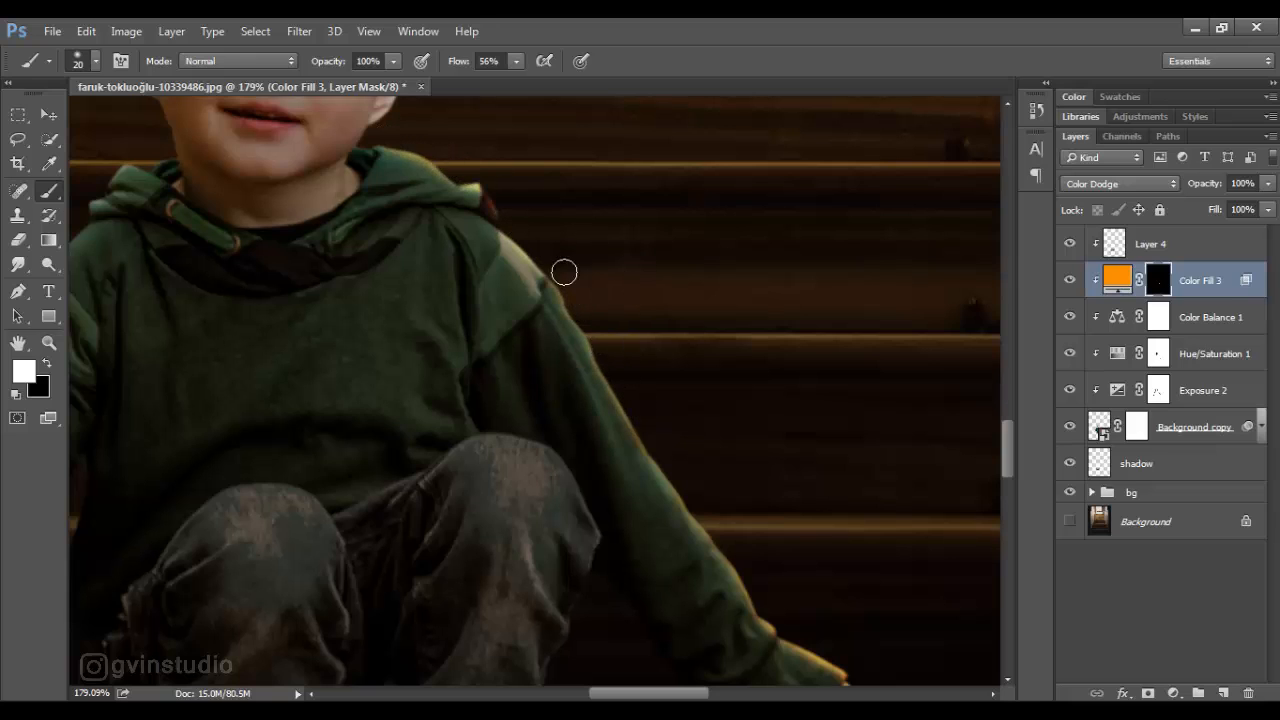
- Paint rim light along the boy's left ear and jaw edge with a 9 px brush
alt+scroll(564, 272, down, 5)
alt+scroll(628, 422, up, 6)
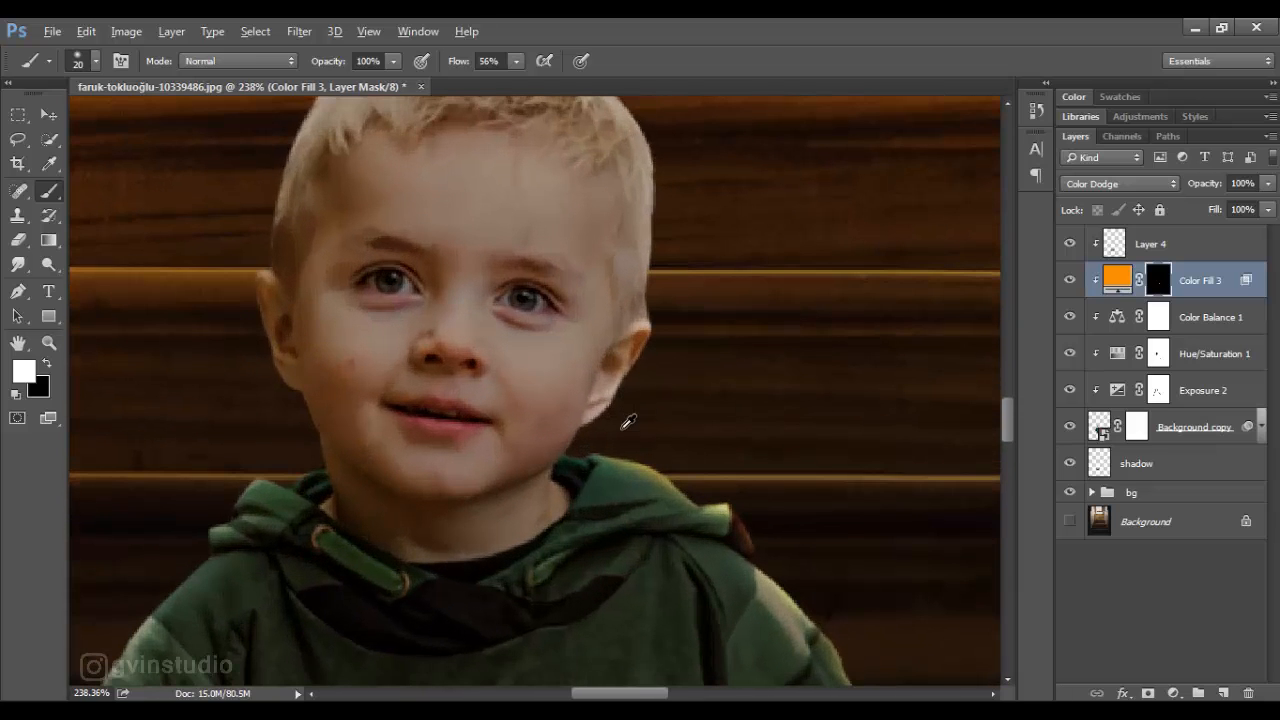
key(bracketleft)
key(bracketleft)
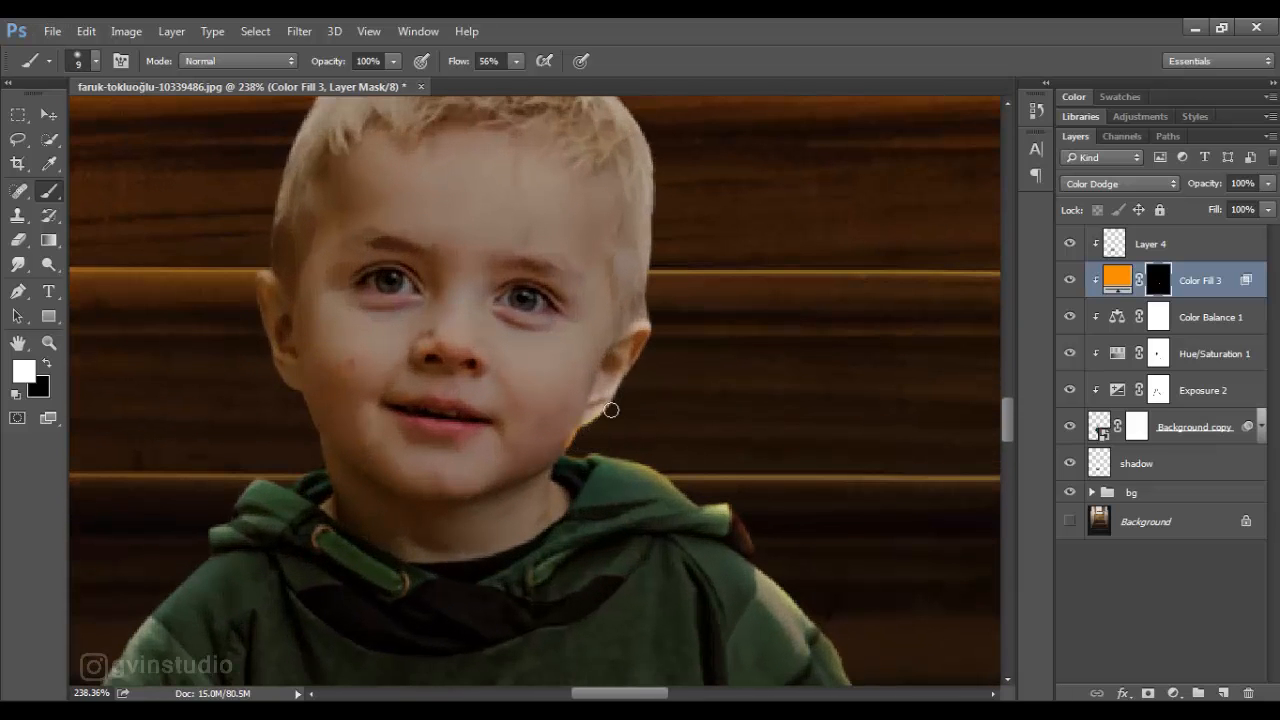
- Paint orange rim light around the edge of the boy's hair and head with a 15 px brush at 41% flow
scroll(560, 180, up, 3)
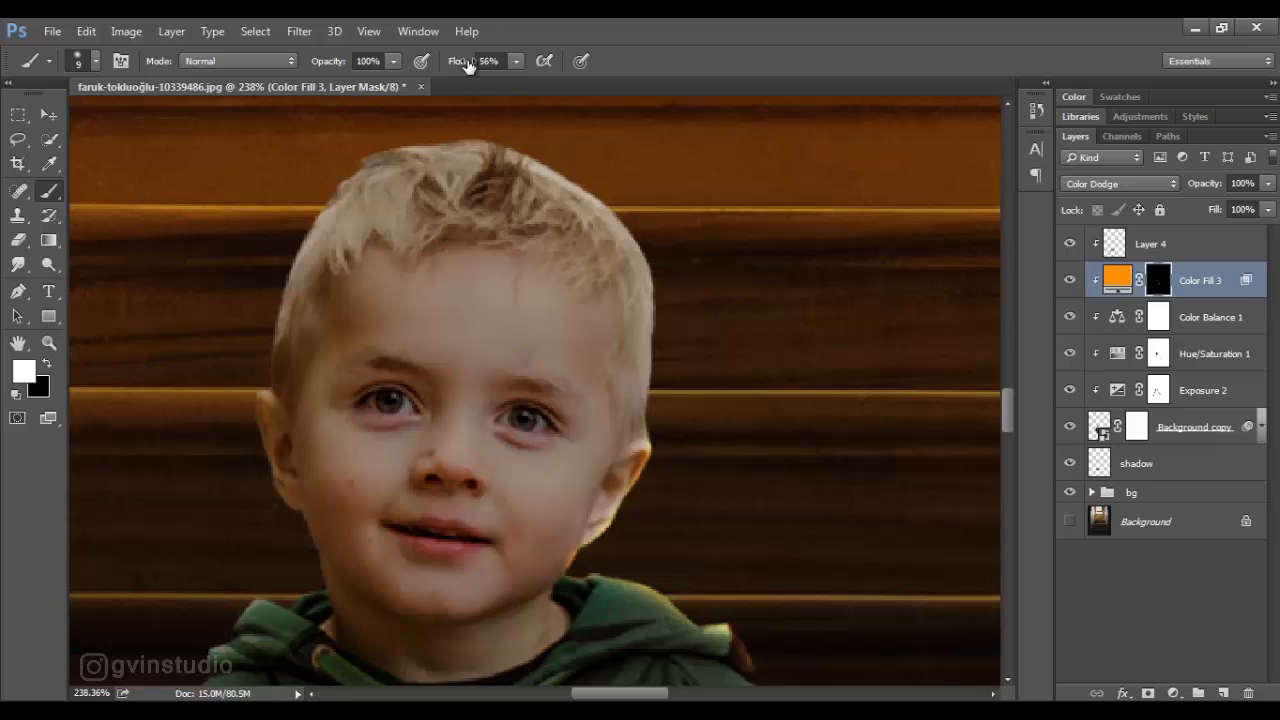
drag(467, 66, 452, 66)
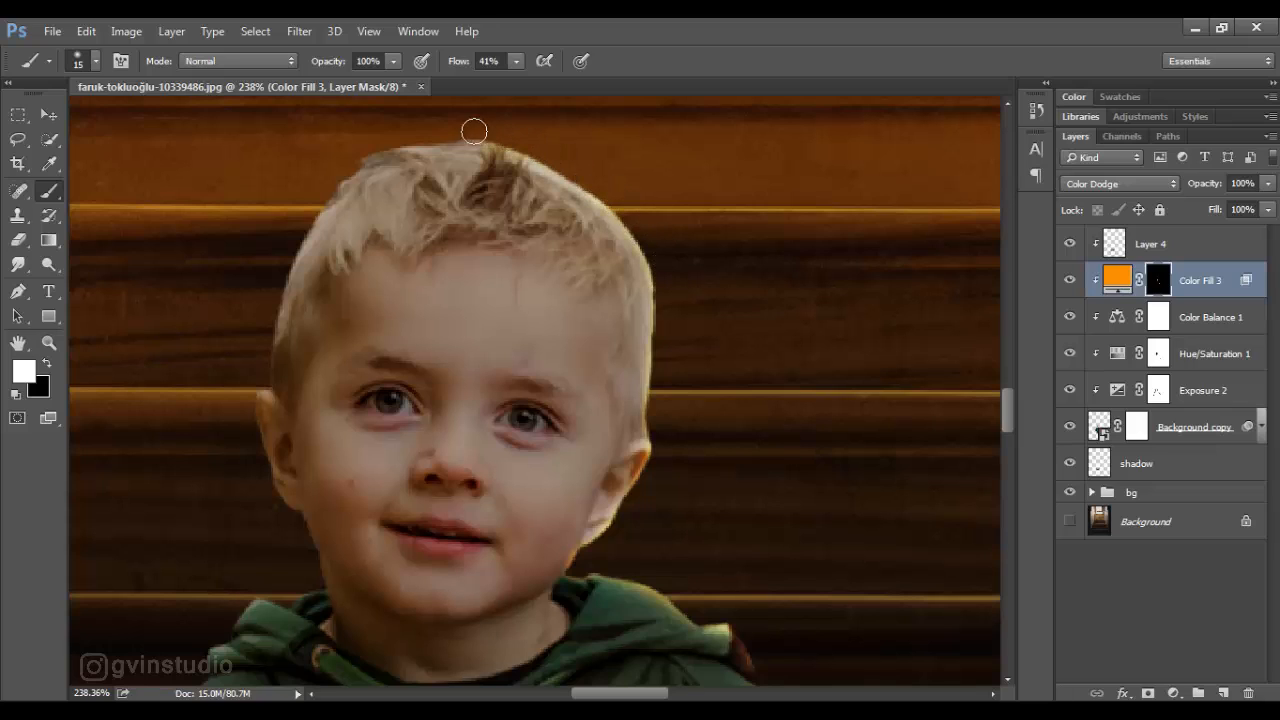
mouse_move(446, 133)
mouse_down()
mouse_move(369, 145)
mouse_move(326, 187)
mouse_move(285, 264)
mouse_move(258, 384)
mouse_up()
- Paint the same rim light down the boy's right shoulder and the outer edge of his right sleeve to the cuff
mouse_move(262, 462)
mouse_down()
mouse_move(316, 585)
mouse_move(254, 590)
mouse_move(471, 370)
mouse_move(571, 235)
mouse_move(544, 255)
mouse_up()
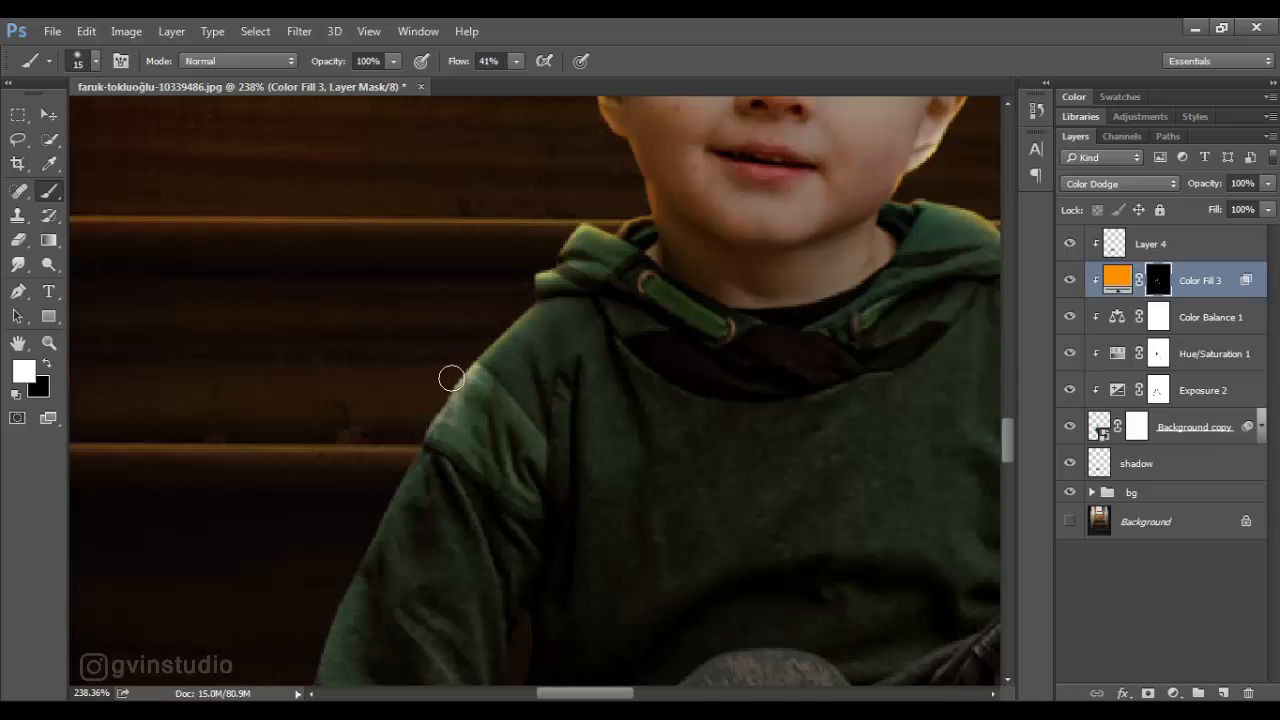
drag(451, 378, 334, 600)
mouse_move(518, 528)
mouse_down()
mouse_move(703, 282)
mouse_move(645, 256)
mouse_up()
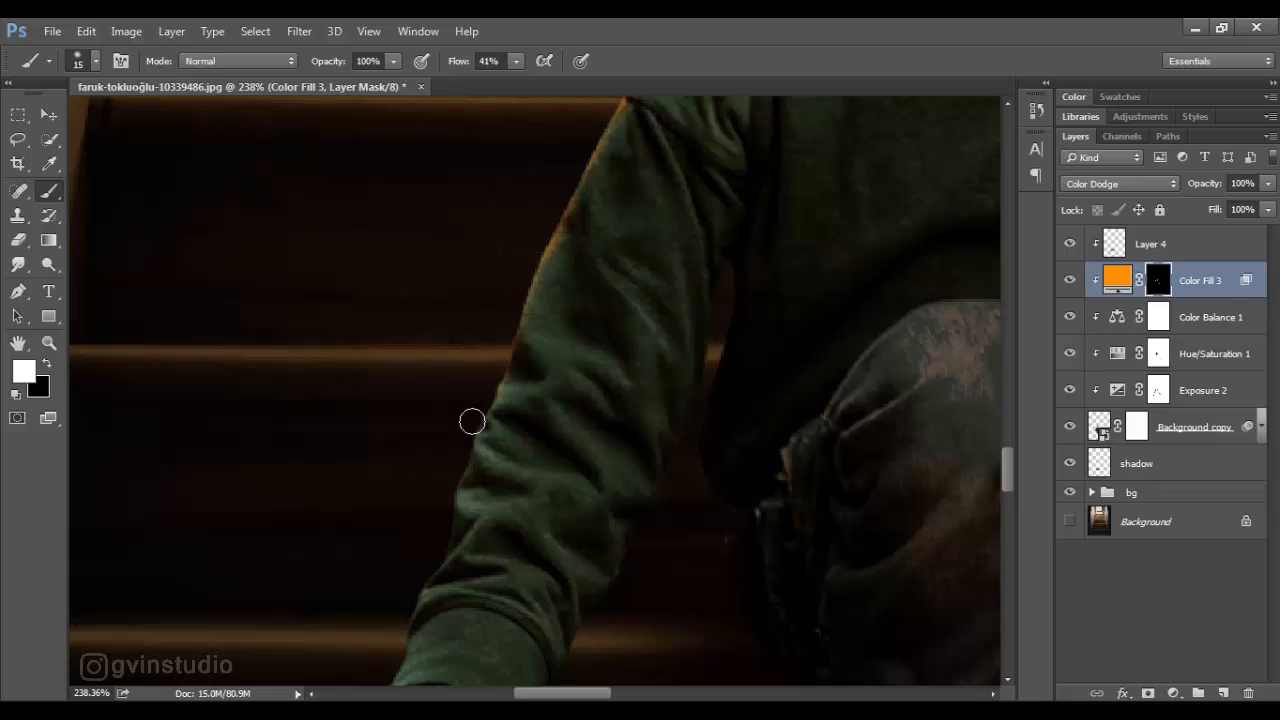
drag(472, 421, 446, 489)
drag(474, 563, 517, 369)
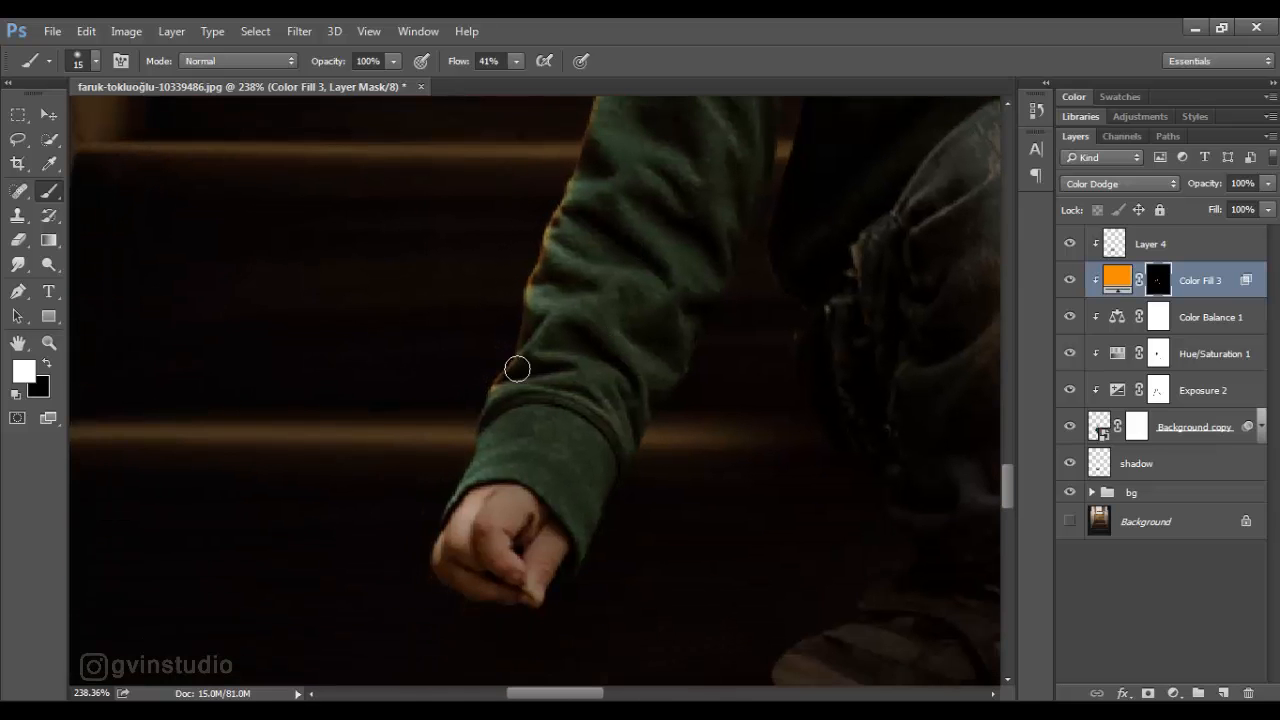
key(v)
key(ctrl+0)
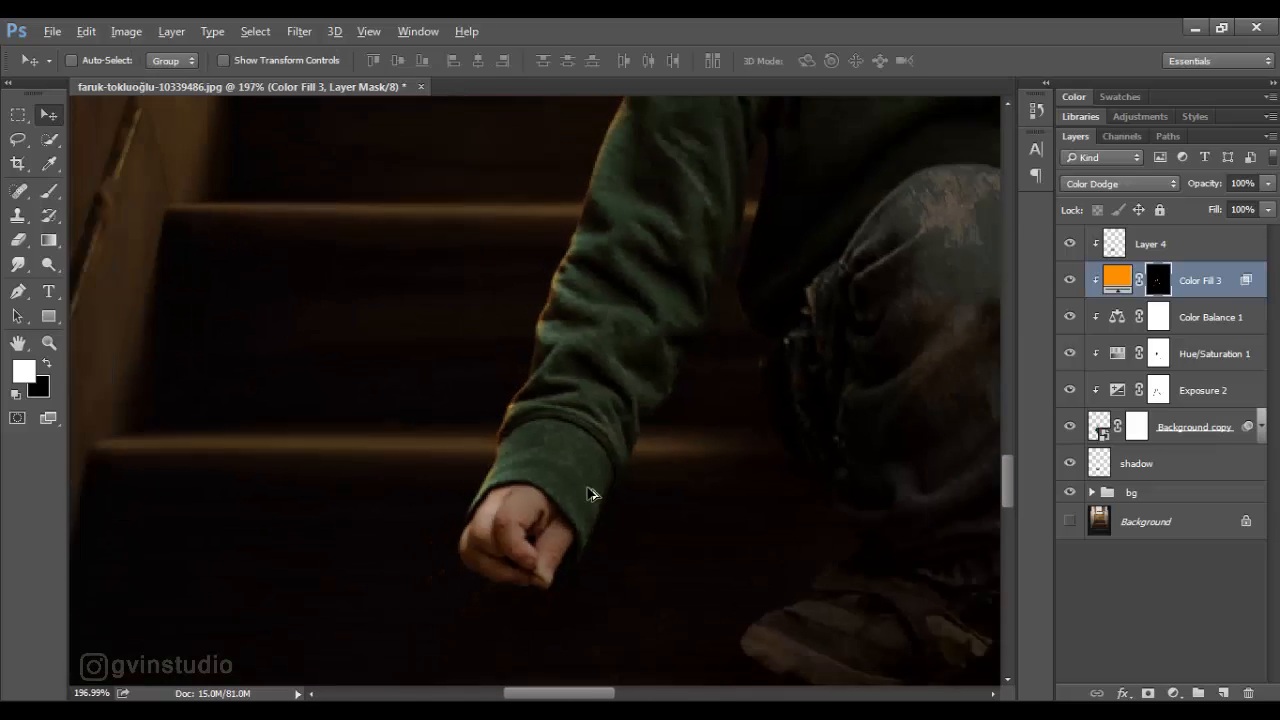
scroll(515, 505, up, 4)
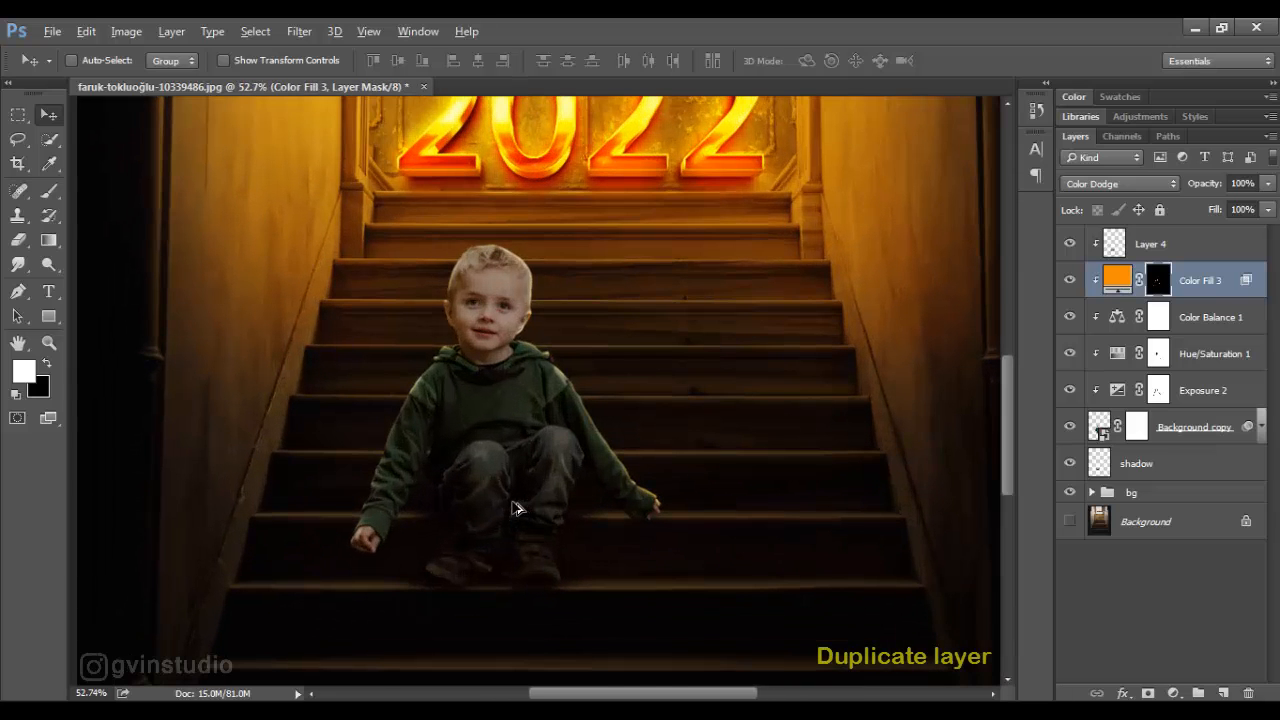
- Duplicate the orange fill layer with its mask and set the copy's blend mode to Soft Light
drag(1208, 286, 1225, 692)
click(1121, 185)
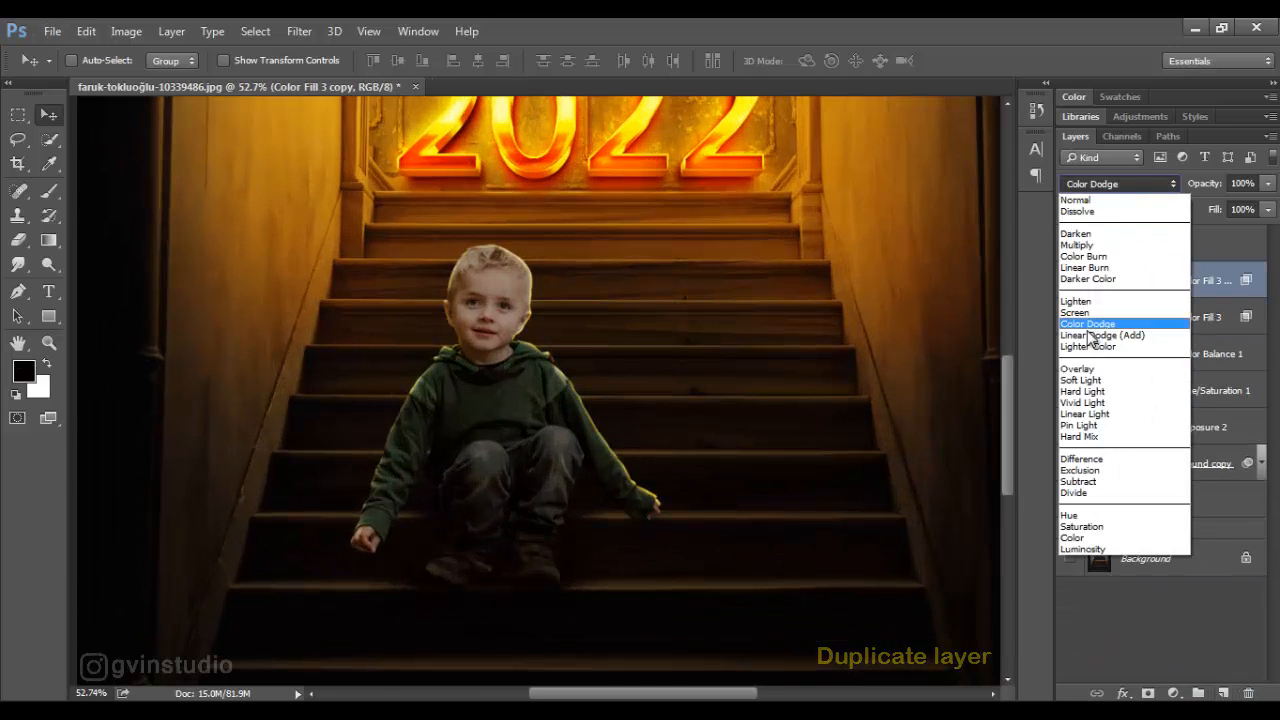
click(1099, 392)
- Paint a soft orange glow over the hoodie's shoulders and sleeves on the duplicate's mask with an enlarged white brush at 41% flow
key(b)
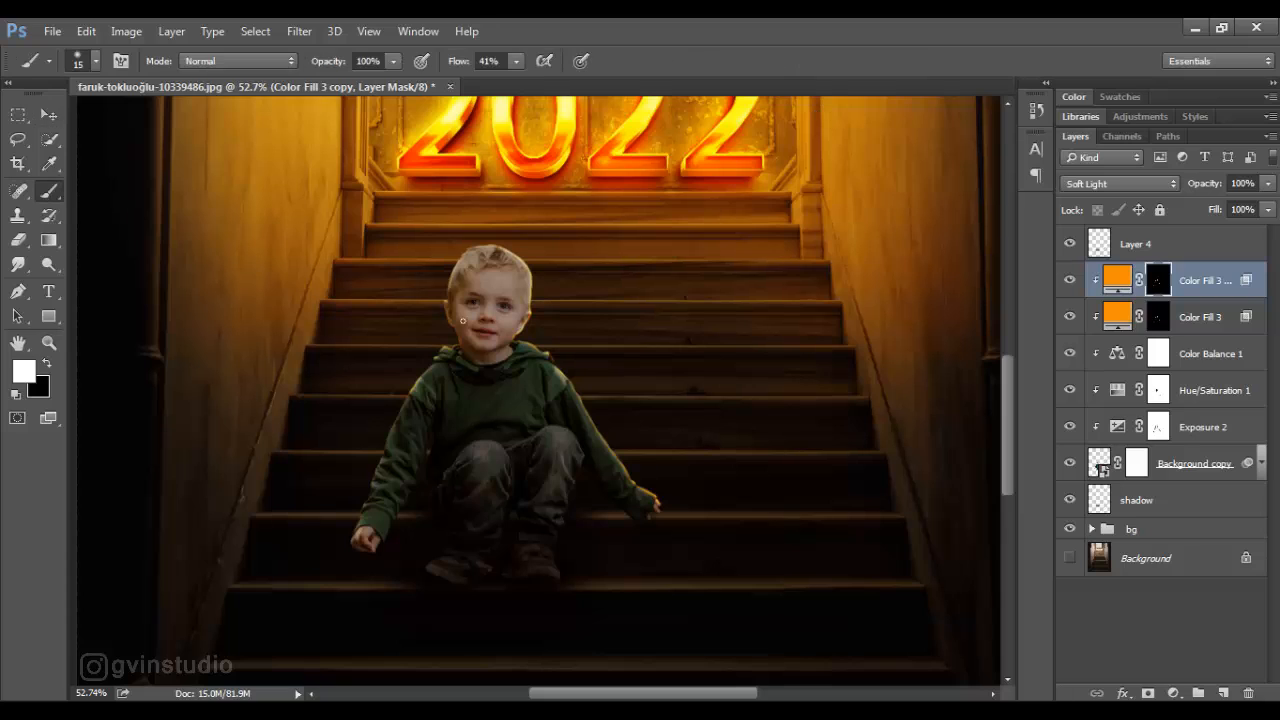
key(bracketright)
key(bracketright)
key(bracketright)
key(bracketright)
key(bracketright)
key(bracketright)
key(bracketright)
key(bracketright)
key(bracketright)
key(bracketright)
mouse_move(595, 399)
mouse_down()
mouse_move(548, 352)
mouse_move(573, 357)
mouse_move(395, 349)
mouse_move(430, 351)
mouse_move(386, 410)
mouse_move(356, 505)
mouse_move(428, 354)
mouse_up()
scroll(543, 343, up, 3)
- Paint a fainter orange glow over the boy's hair with a 100 px brush at 22% flow
key(bracketleft)
key(bracketleft)
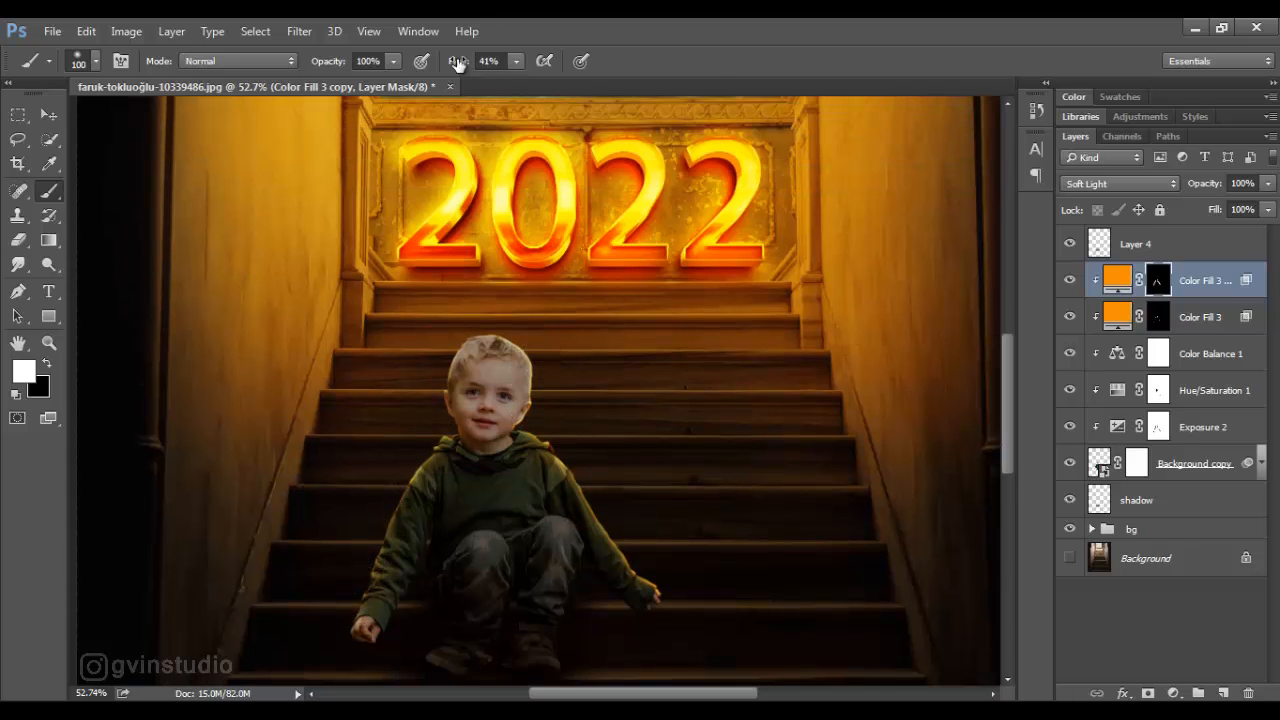
key(shift+2)
key(shift+2)
mouse_move(552, 365)
mouse_down()
mouse_move(537, 343)
mouse_move(491, 331)
mouse_move(443, 357)
mouse_move(480, 333)
mouse_up()
key(v)
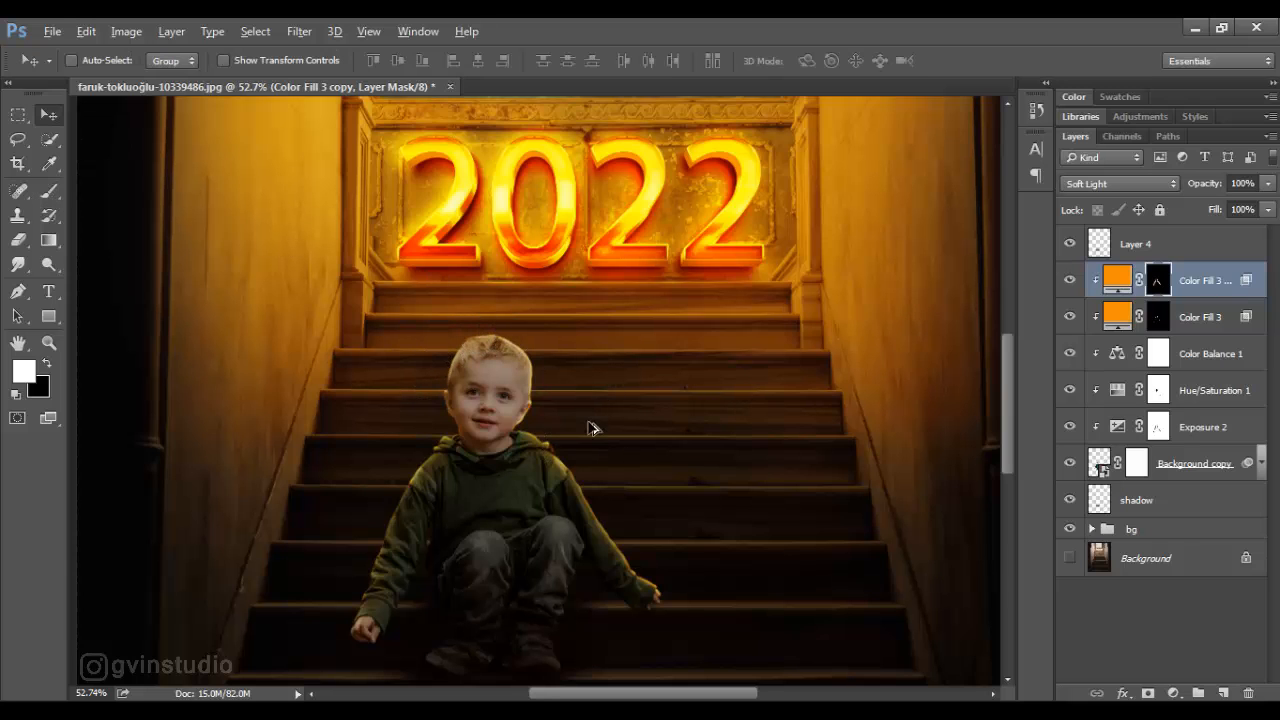
- Add a bright blue solid color fill layer above the duplicated orange fill
key(ctrl+0)
click(1174, 693)
click(1105, 289)
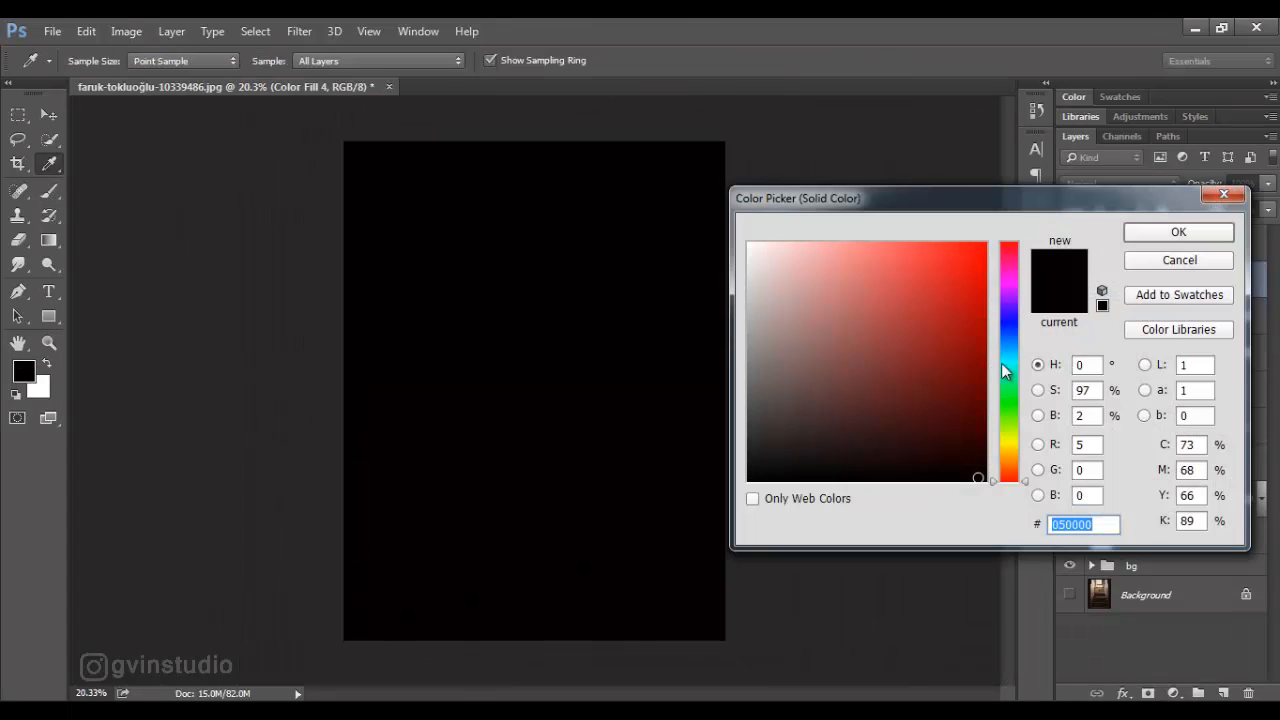
click(1012, 345)
click(983, 253)
click(1178, 232)
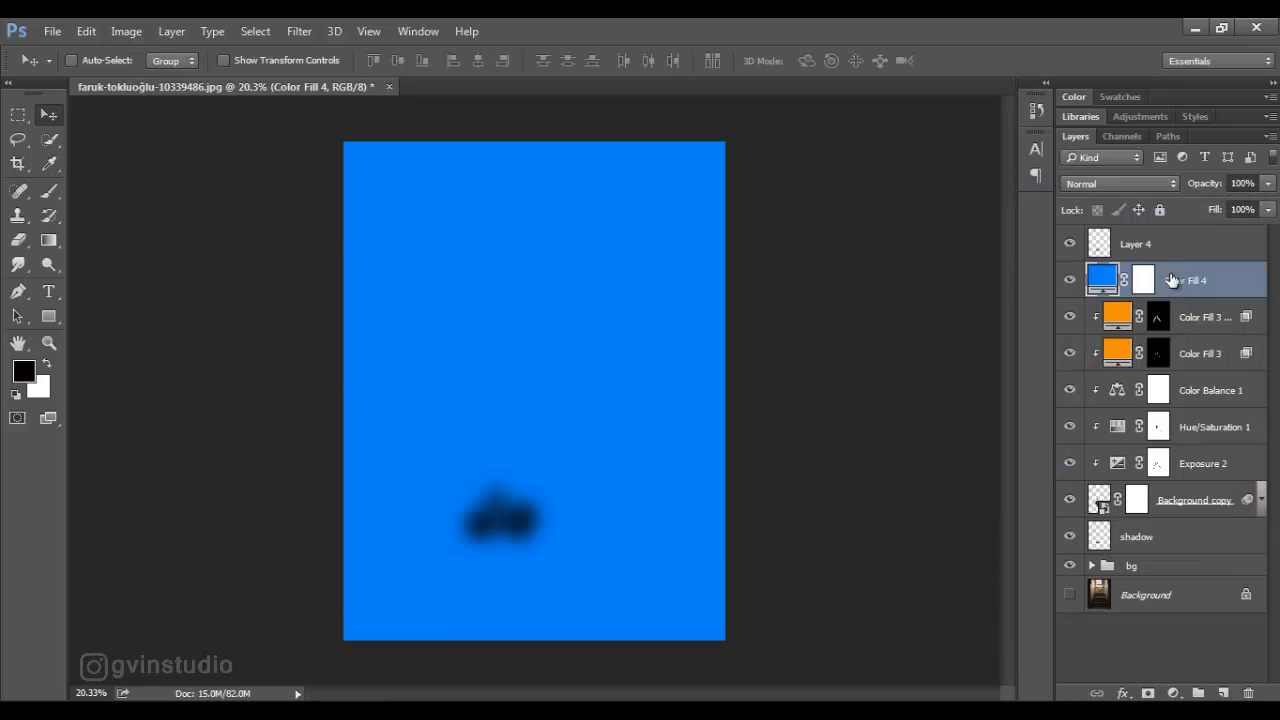
- Clip the blue fill to the boy with Soft Light blending, and invert its mask to black
alt+click(1200, 298)
click(1119, 183)
click(1092, 381)
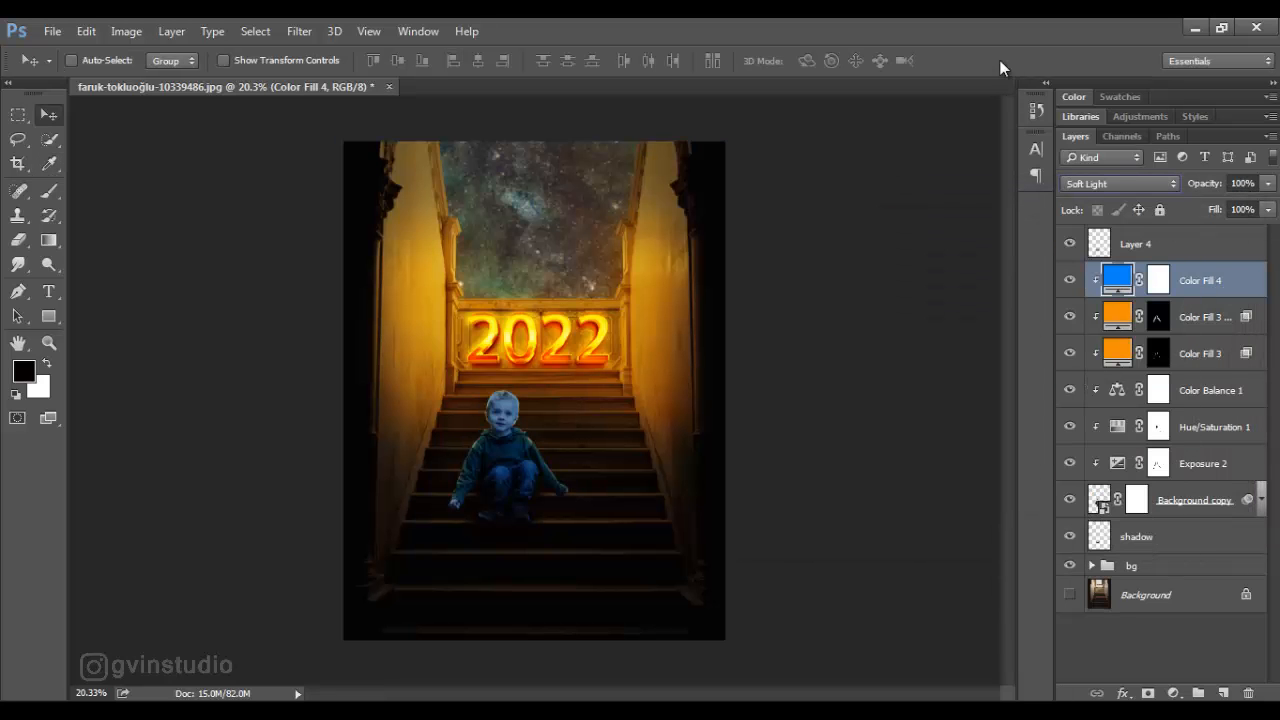
click(1154, 280)
scroll(535, 495, up, 8)
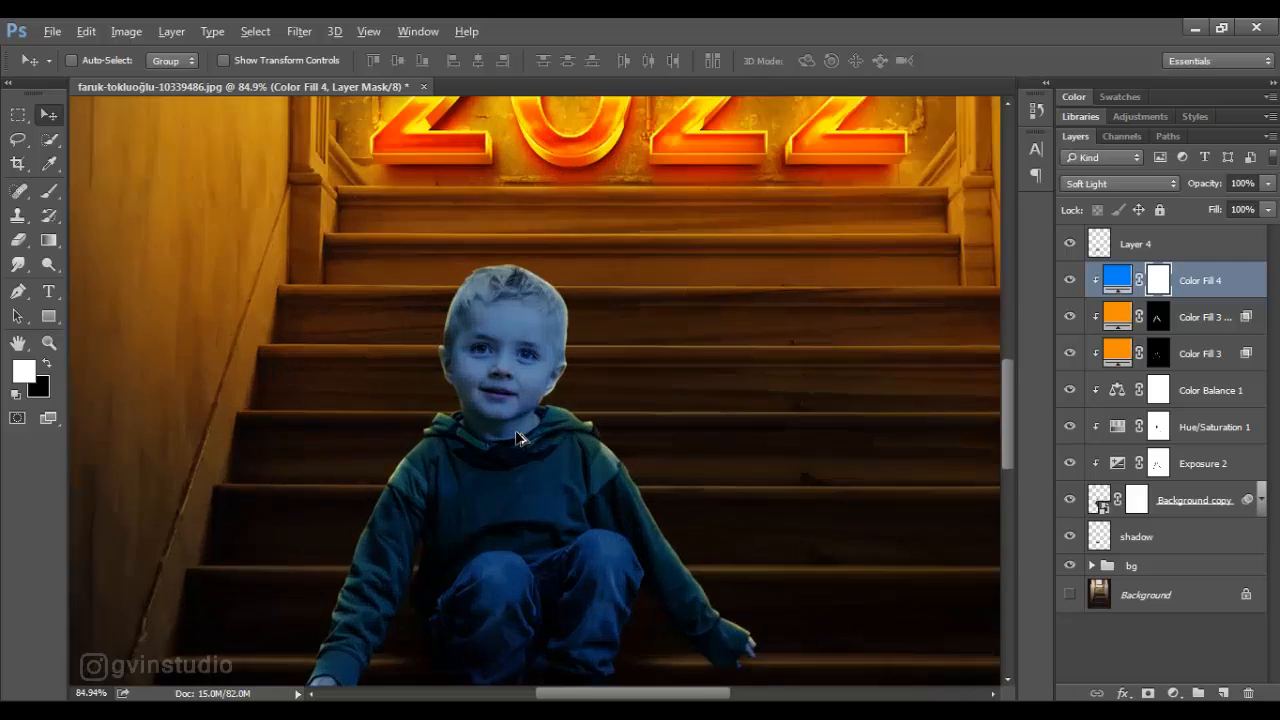
key(ctrl+i)
- Tint both of the boy's irises blue by painting on the fill mask with a 15 px white brush at 100% flow
key(b)
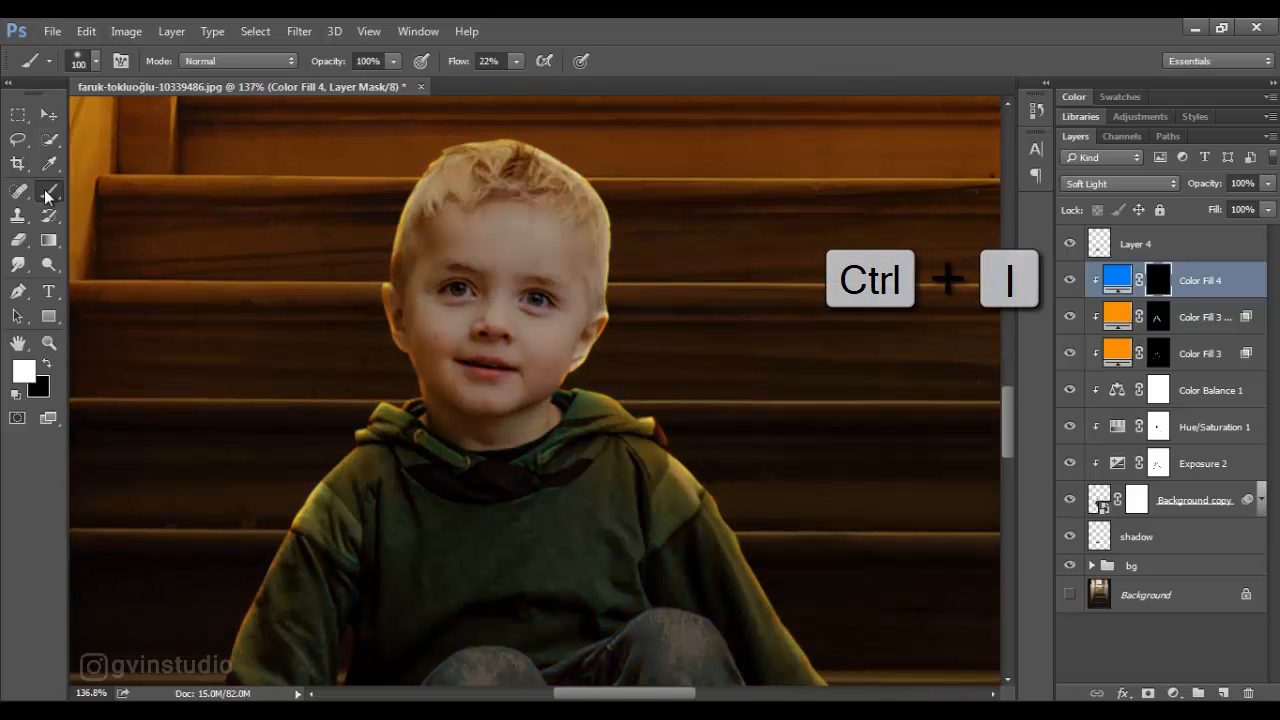
click(476, 62)
text(72)
key(Return)
key(bracketleft)
key(bracketleft)
key(bracketleft)
key(bracketleft)
key(bracketleft)
key(bracketleft)
key(bracketleft)
key(bracketleft)
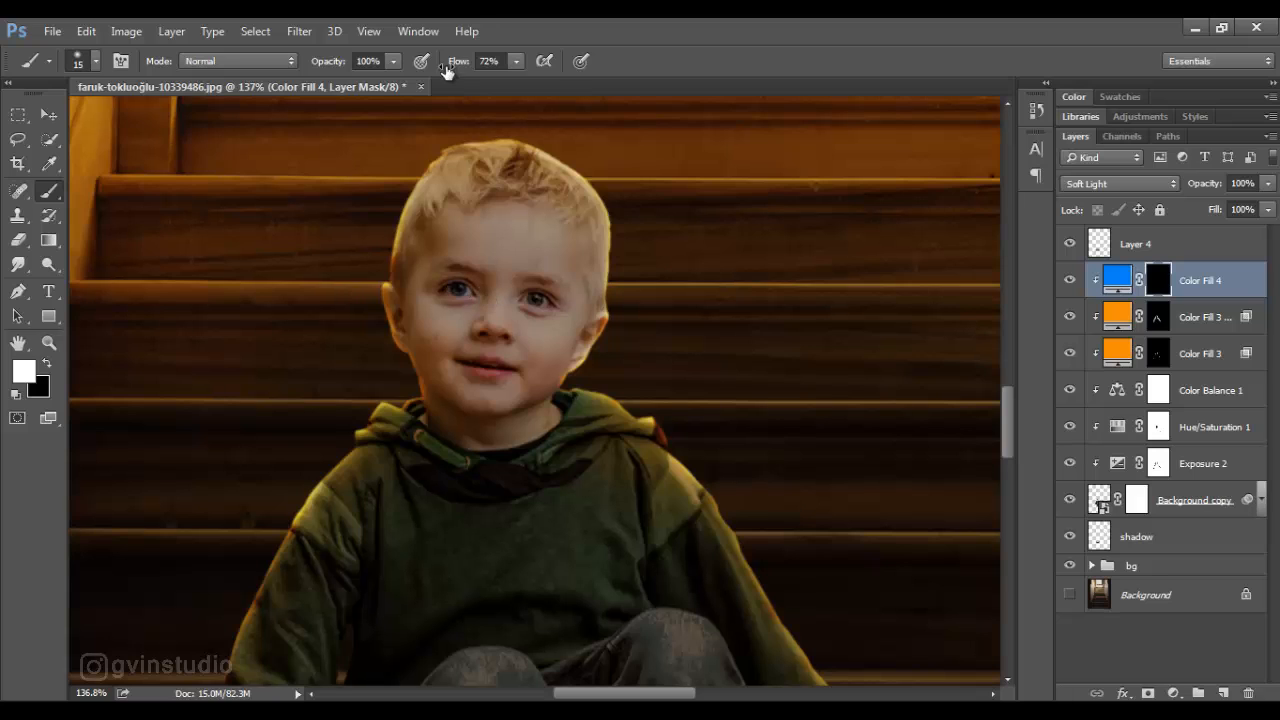
drag(447, 70, 489, 339)
scroll(455, 325, up, 3)
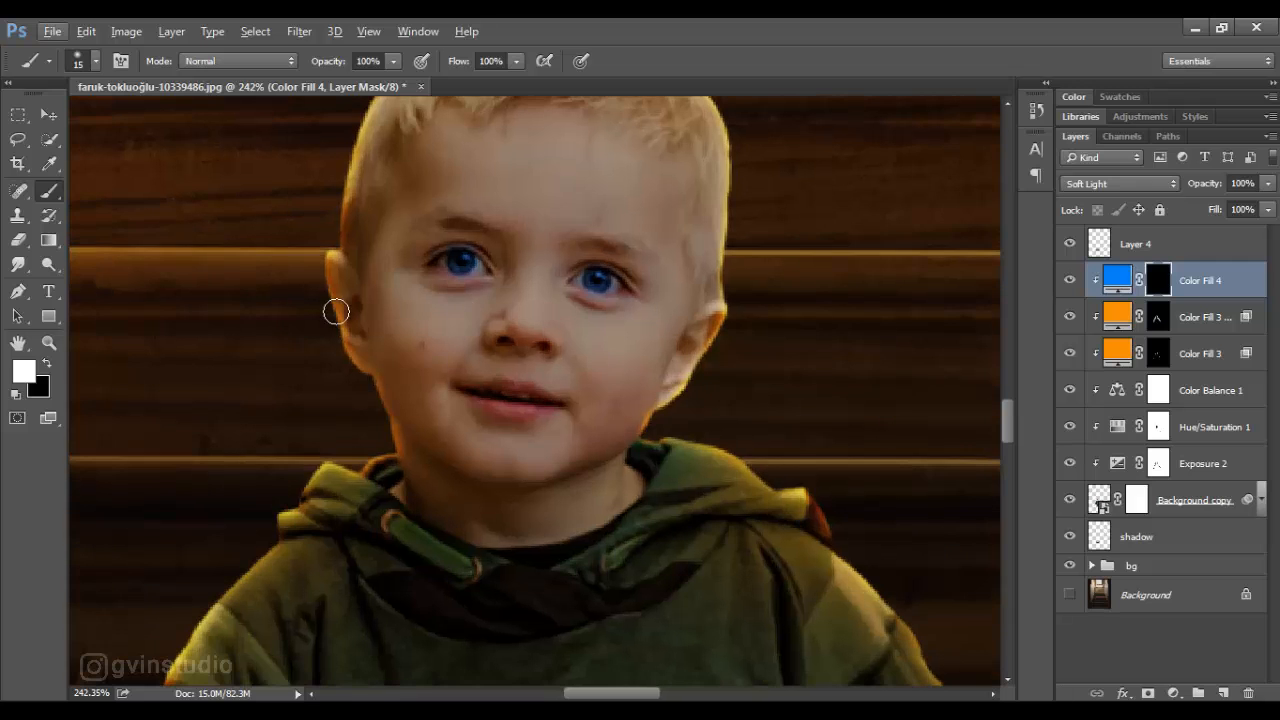
key(x)
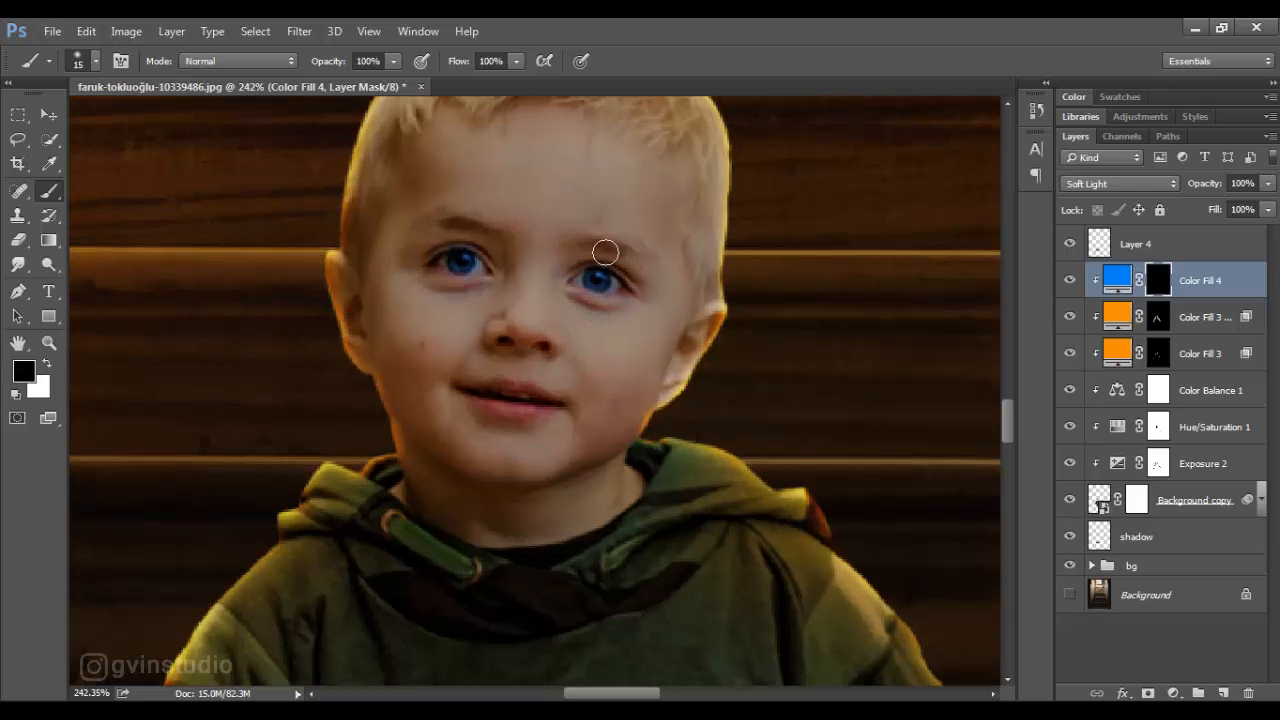
key(v)
scroll(549, 422, down, 8)
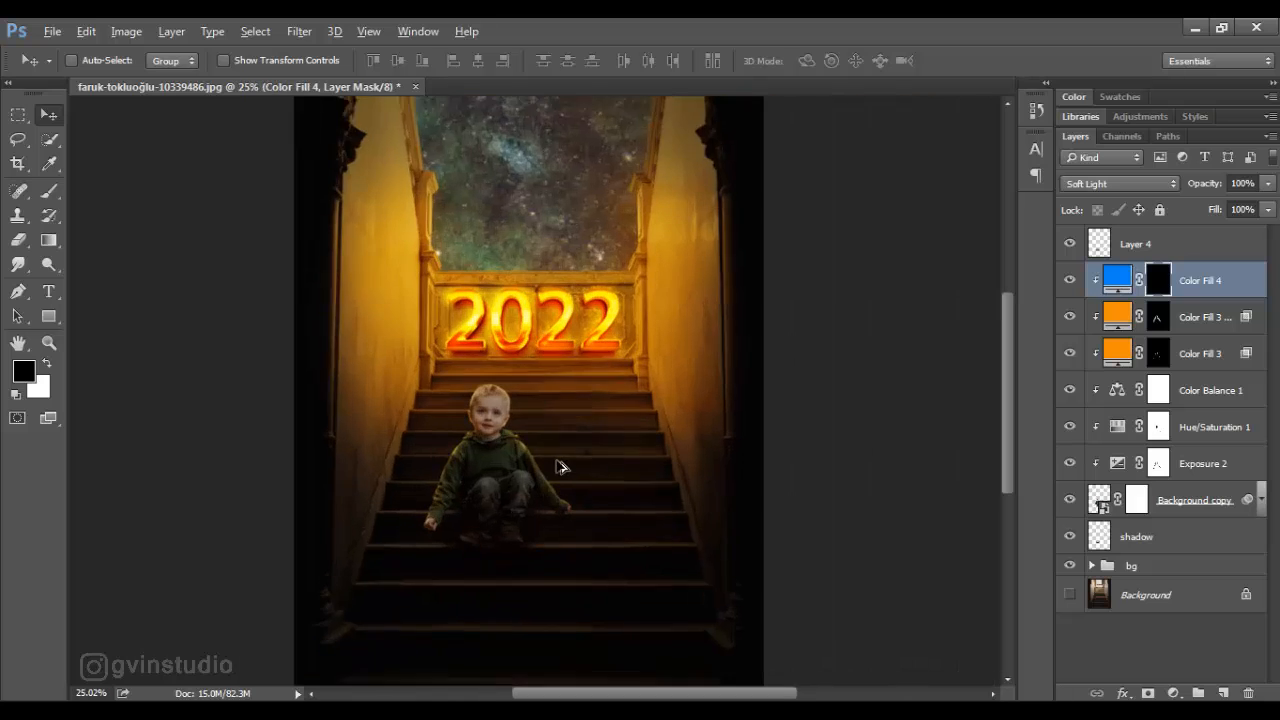
- Add a new clipped layer above Color Balance 1 in Overlay mode, filled with 50% gray
scroll(560, 467, up, 1)
click(1190, 398)
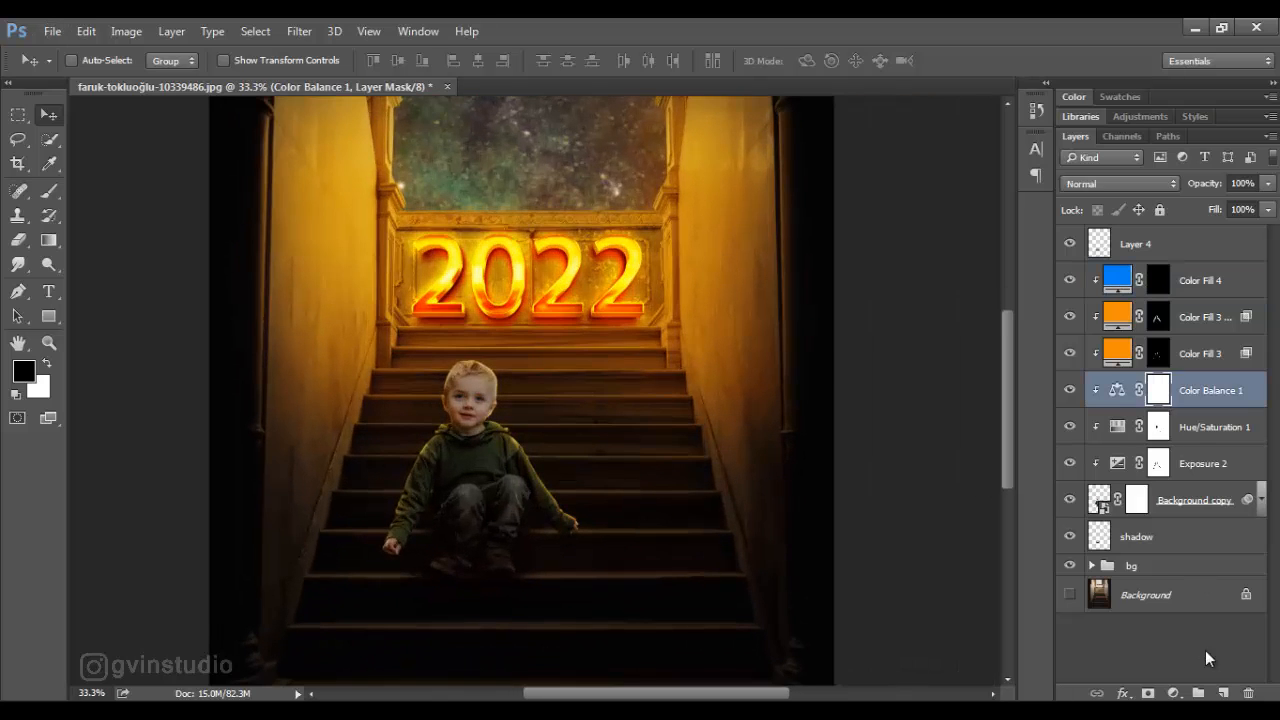
alt+click(1223, 693)
click(560, 310)
click(518, 223)
click(510, 335)
click(802, 230)
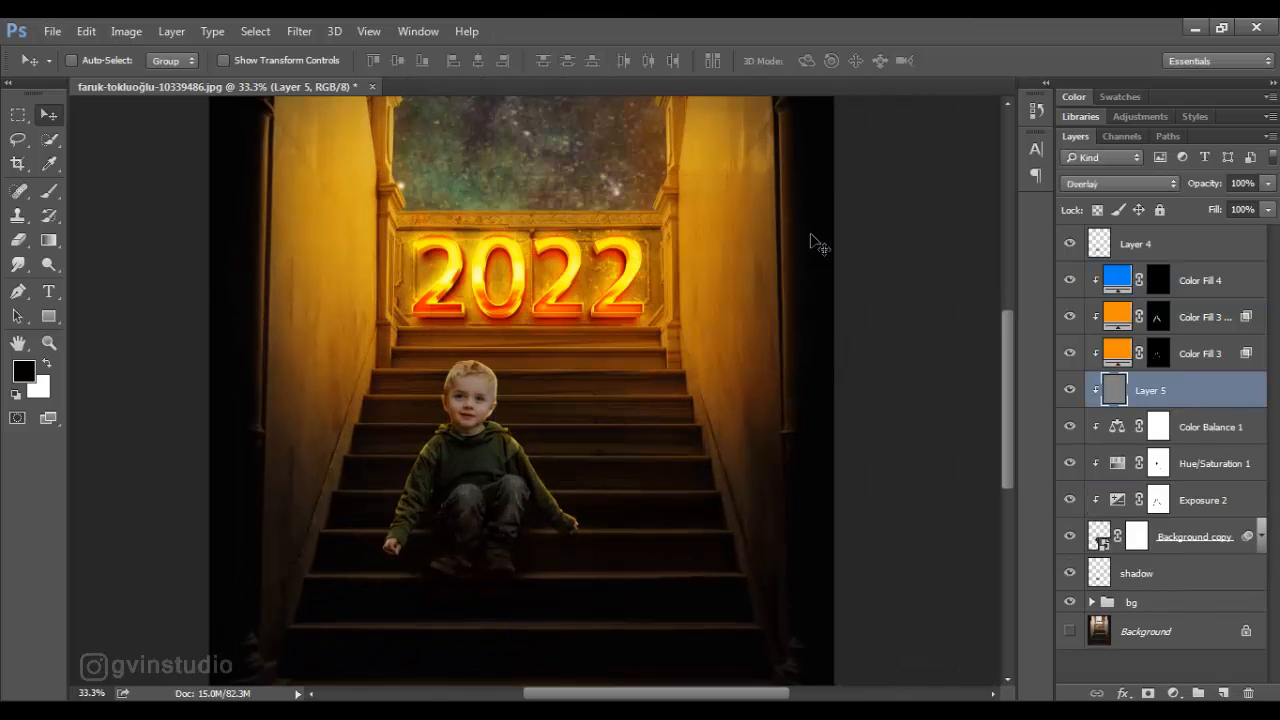
- Darken the shadows on the boy's hoodie and right sleeve on the gray layer with the Burn tool at 29% exposure
click(55, 266)
scroll(446, 549, up, 5)
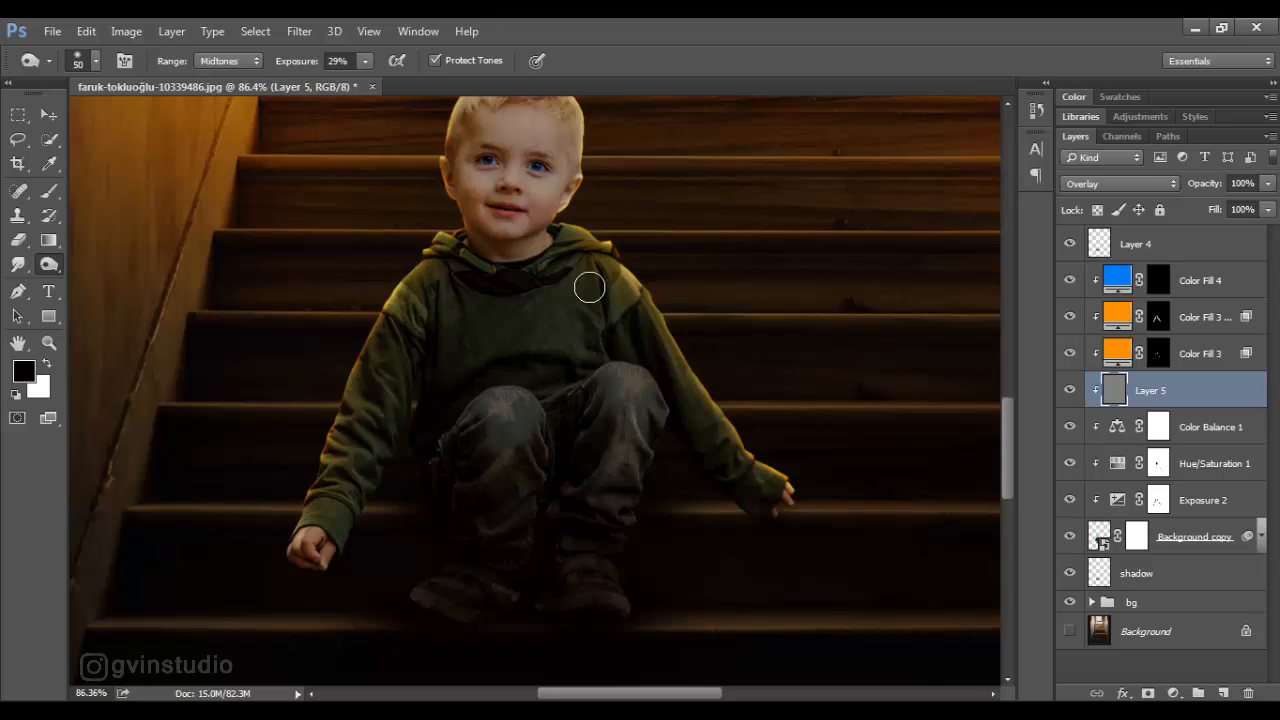
mouse_move(360, 433)
mouse_down()
mouse_move(351, 491)
mouse_move(309, 552)
mouse_up()
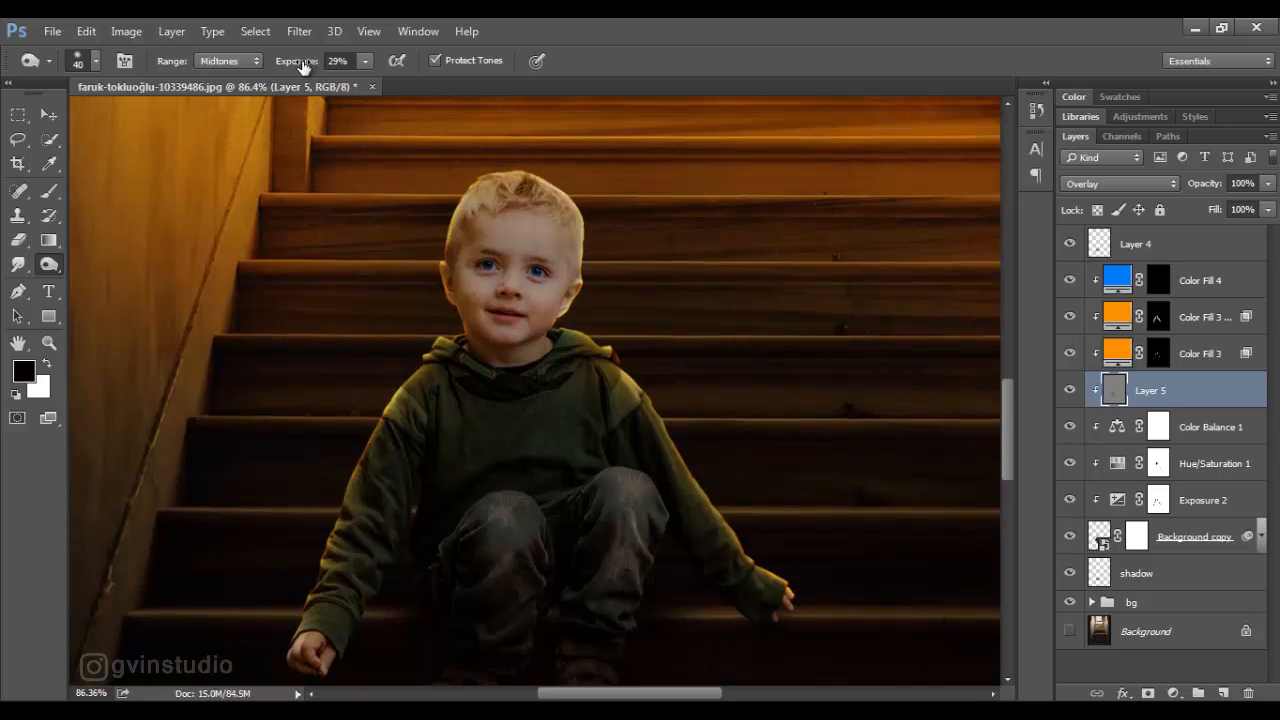
- Burn the boy's clothing shadows more subtly with a 40 px brush at 7% exposure
drag(310, 66, 290, 68)
scroll(477, 423, down, 5)
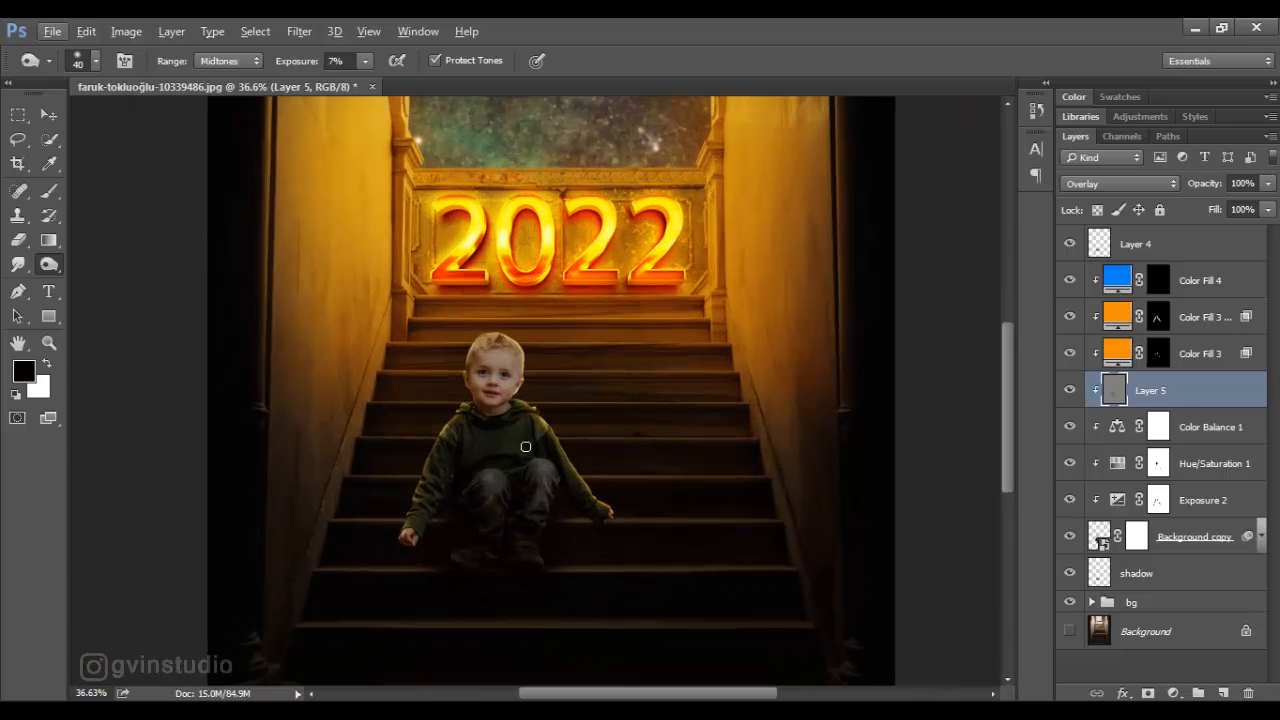
drag(462, 459, 453, 449)
scroll(474, 420, up, 5)
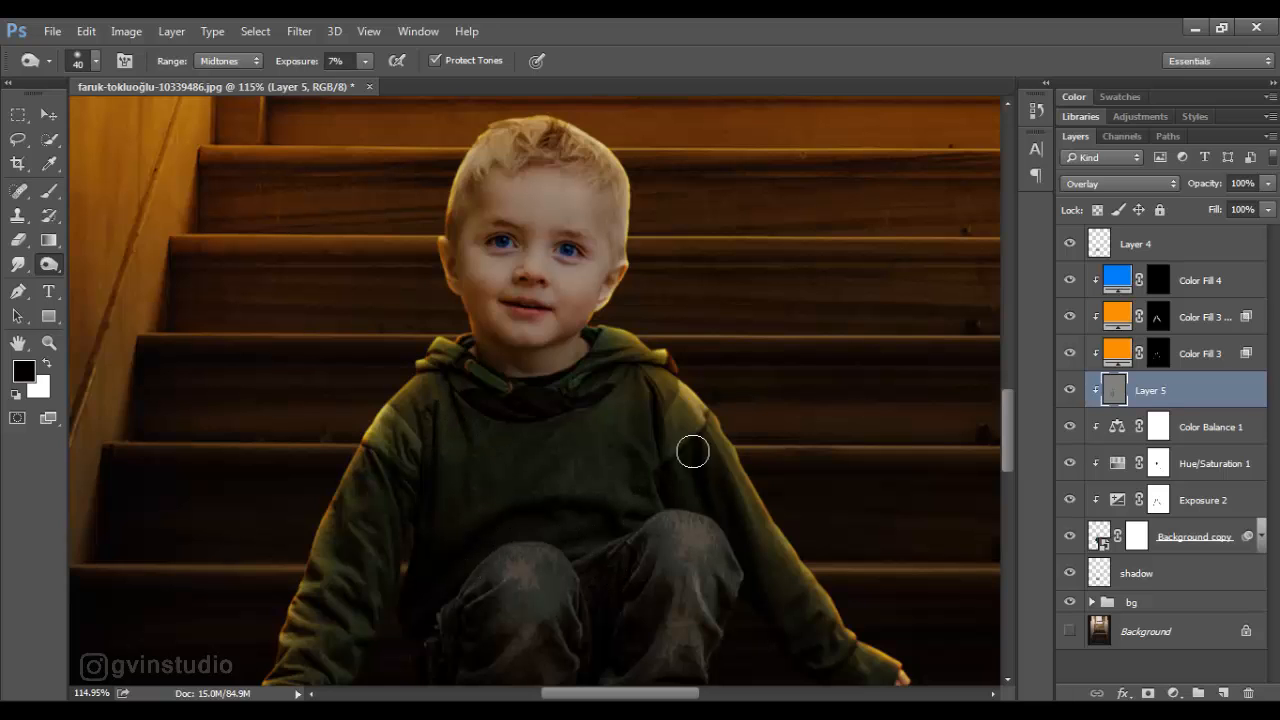
drag(593, 524, 636, 407)
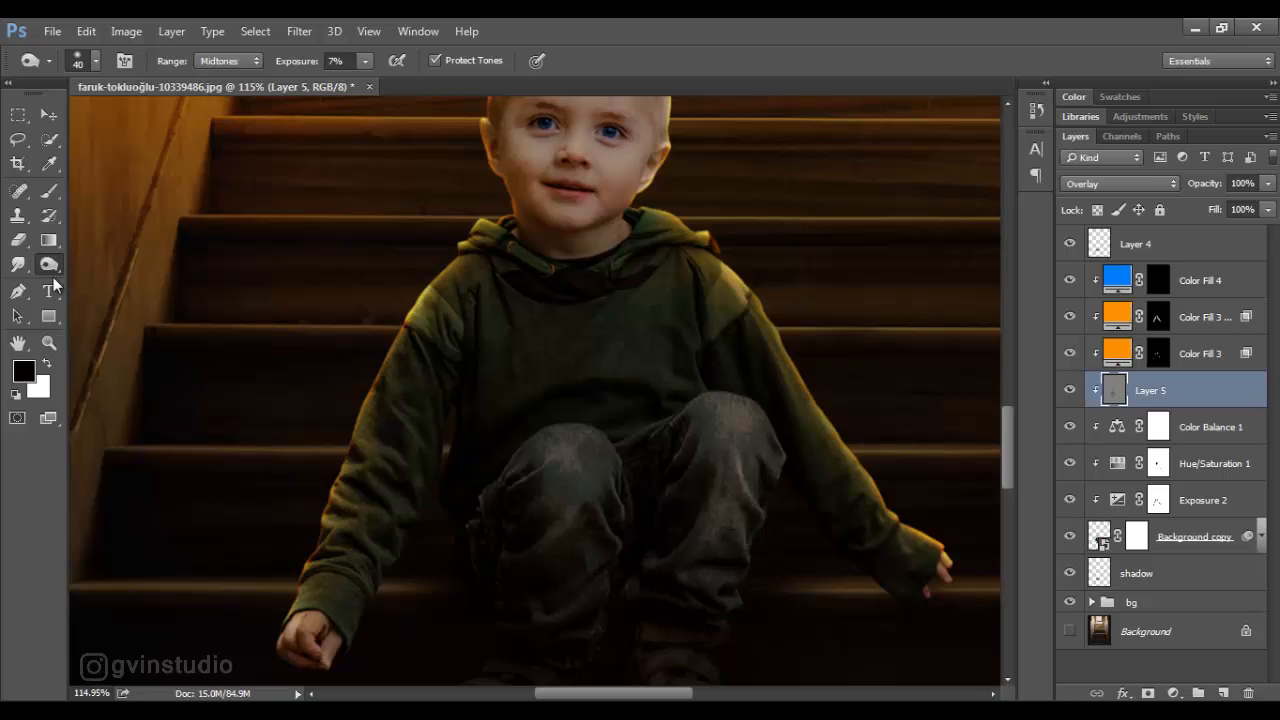
- Brighten the highlights on the boy's right knee and trouser leg with the Dodge tool and a reduced brush
right_click(52, 268)
click(98, 263)
drag(308, 66, 296, 66)
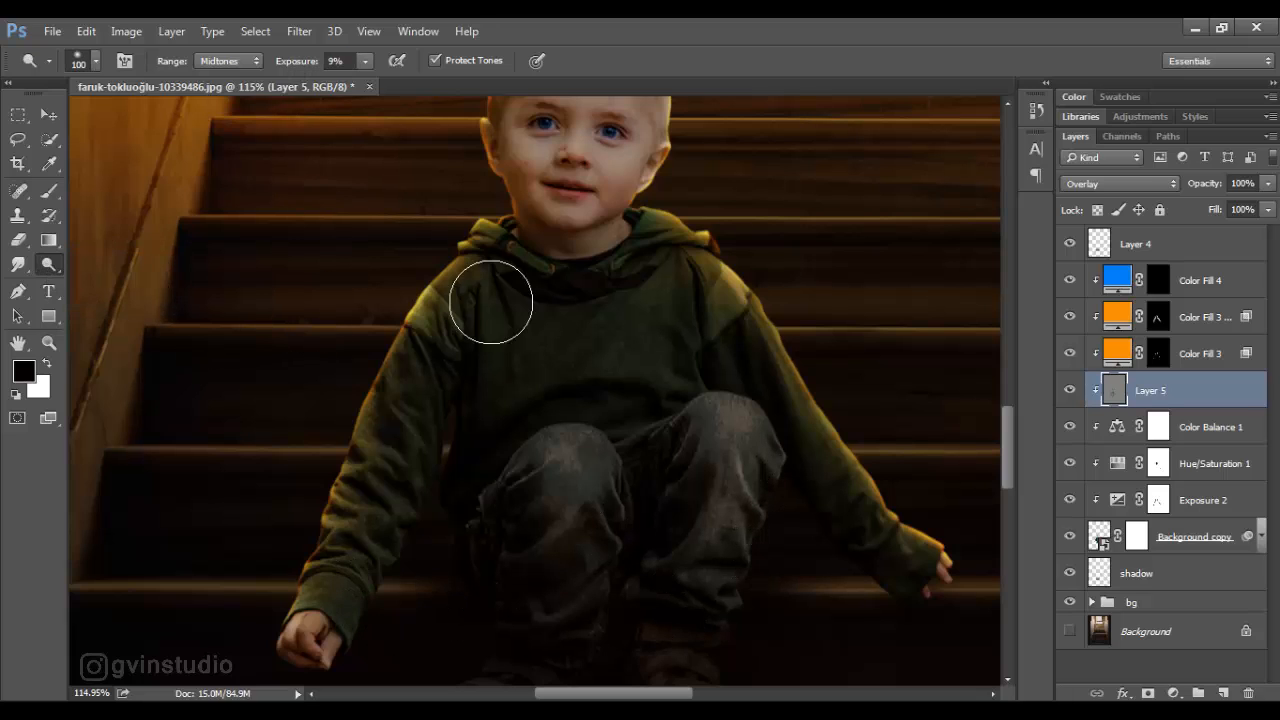
key(bracketleft)
key(bracketleft)
key(bracketleft)
key(bracketleft)
mouse_move(579, 453)
mouse_down()
mouse_move(560, 534)
mouse_move(600, 530)
mouse_move(603, 486)
mouse_move(558, 482)
mouse_move(599, 528)
mouse_up()
- Dodge the left trouser leg and the hoodie's left shoulder and hood at 17% exposure, using 40 px and 30 px brushes
scroll(599, 528, down, 2)
key(bracketleft)
key(bracketleft)
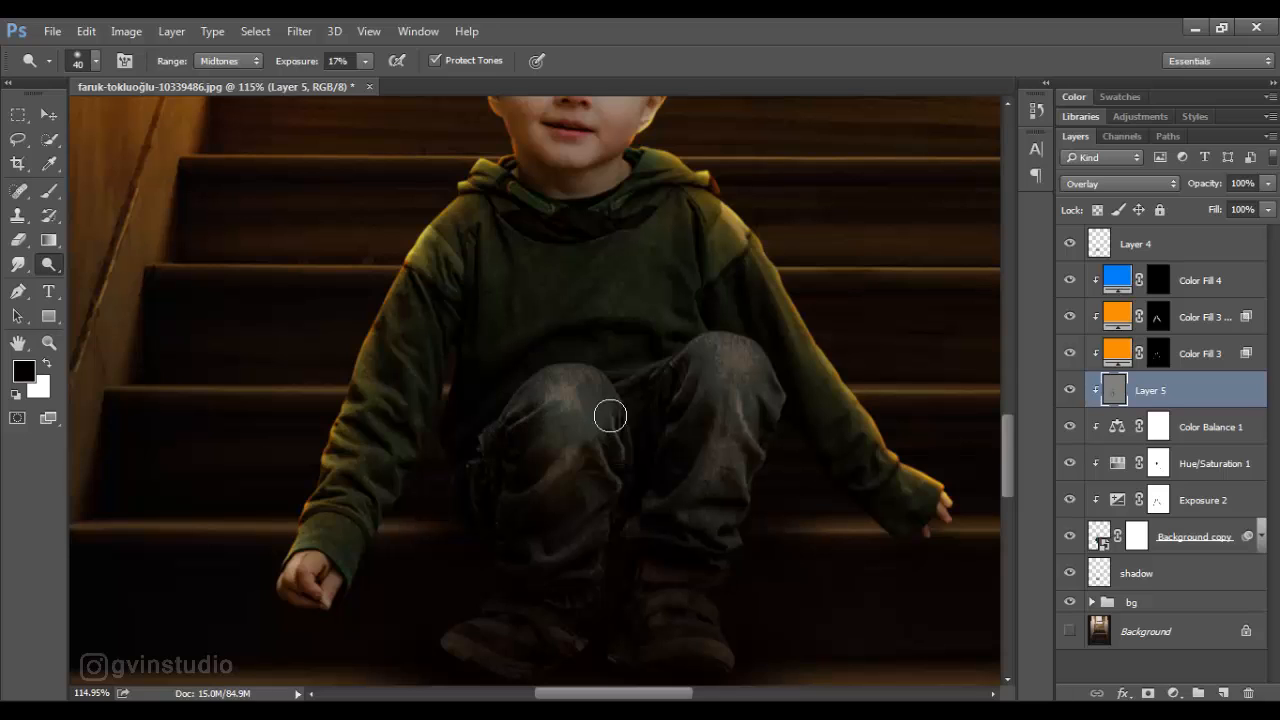
mouse_move(679, 368)
mouse_down()
mouse_move(622, 396)
mouse_move(679, 412)
mouse_move(735, 347)
mouse_move(751, 385)
mouse_move(747, 442)
mouse_move(685, 493)
mouse_move(736, 490)
mouse_move(722, 533)
mouse_up()
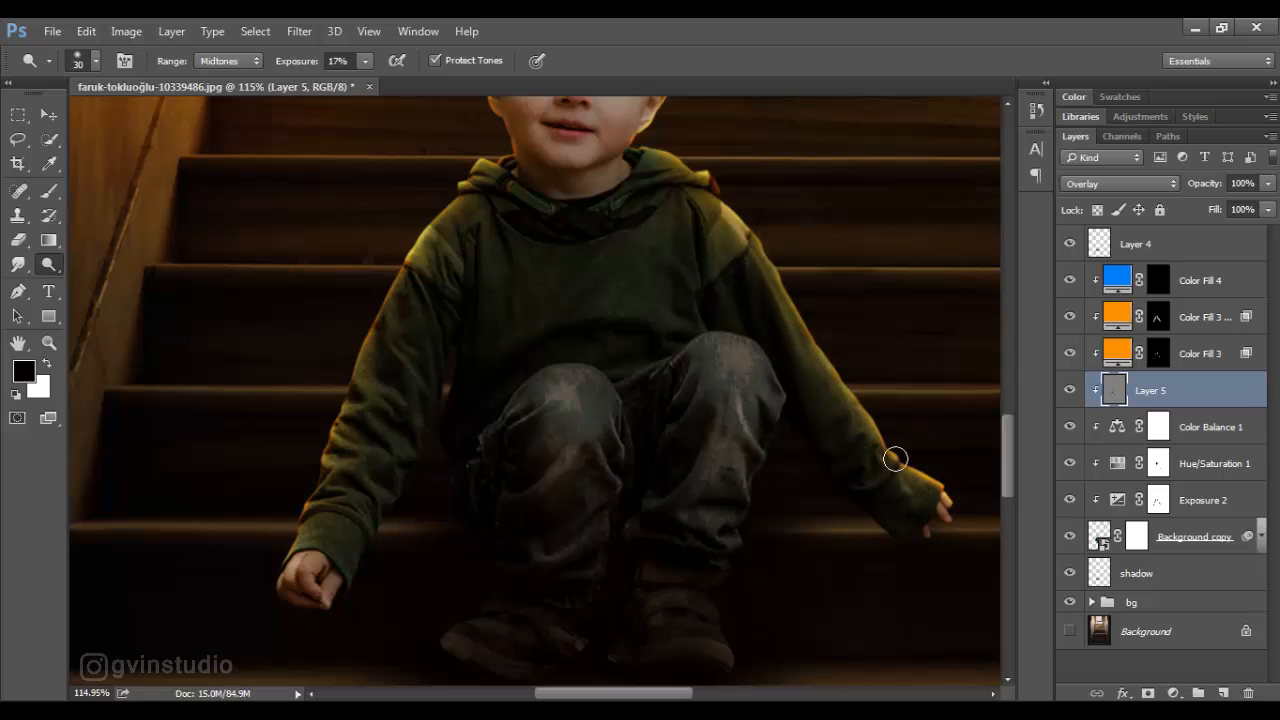
drag(754, 247, 693, 174)
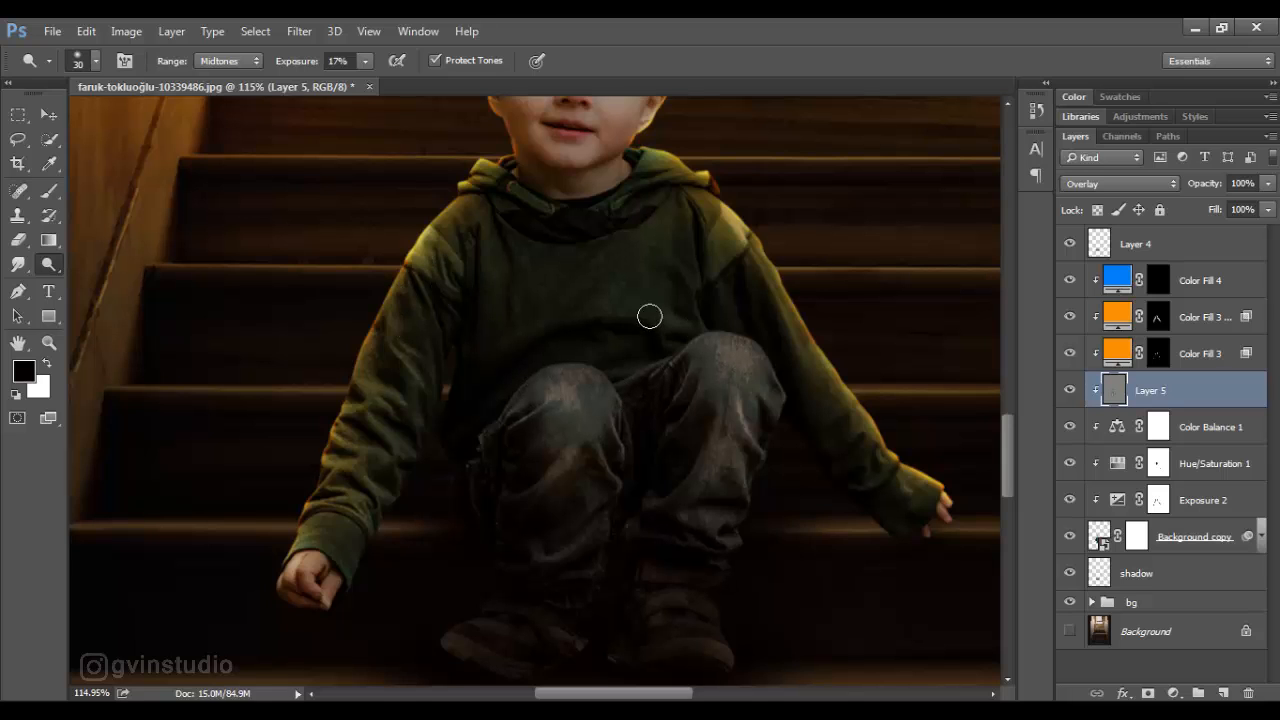
- Brighten the boy's forehead and face with the Dodge tool at 17% exposure, enlarging the brush to 50 px
scroll(690, 201, up, 5)
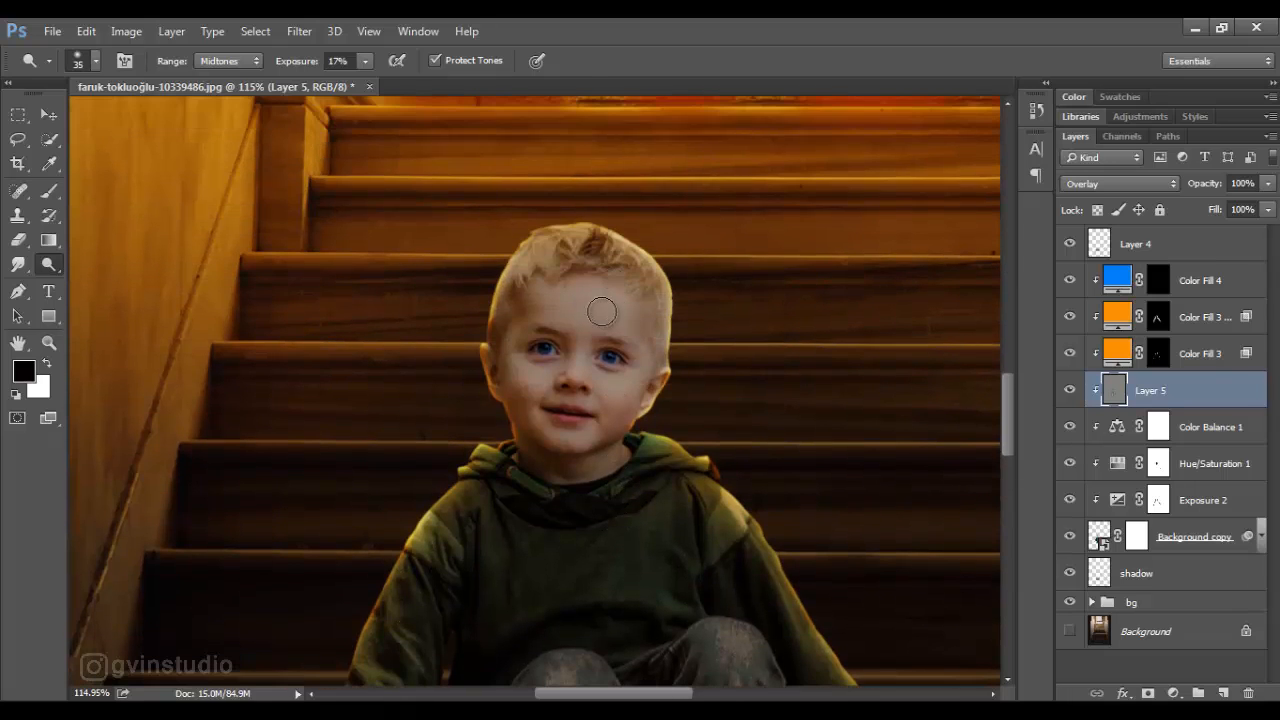
key(bracketright)
key(bracketright)
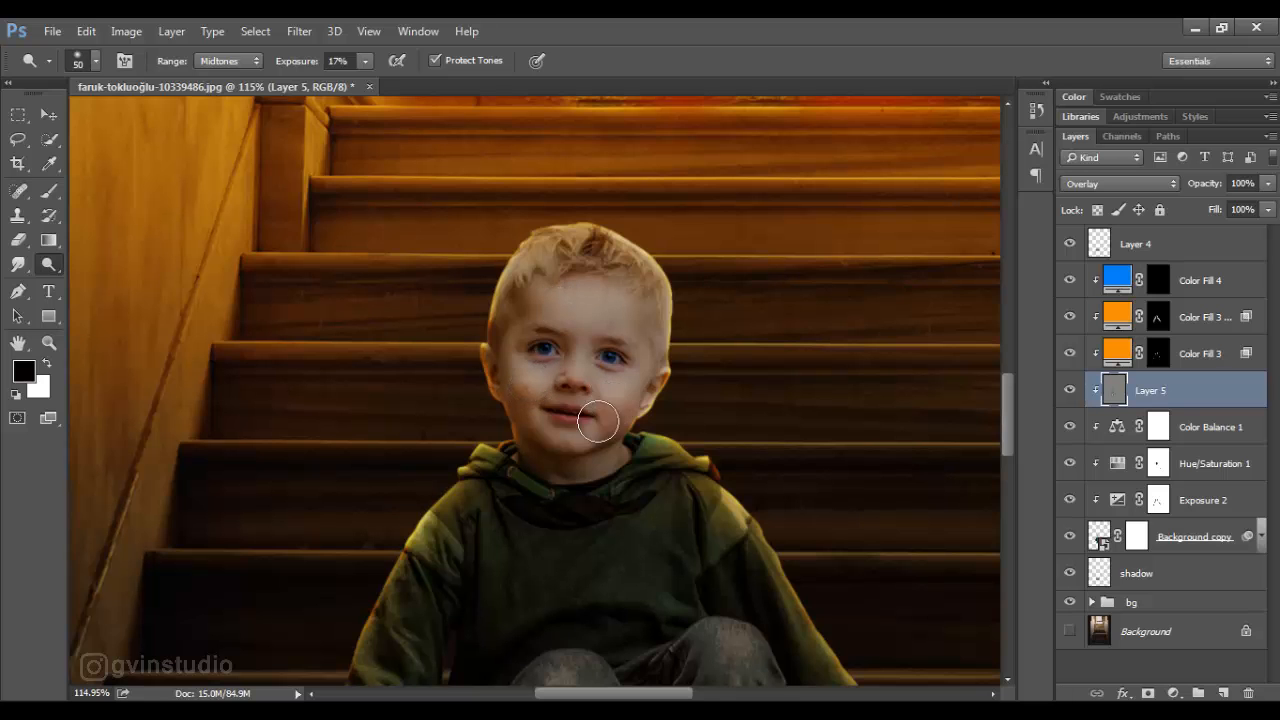
- Dodge the highlights on the boy's lips with a tiny brush of 4 px and 2 px, raising the exposure to 42%
key(bracketleft)
key(bracketleft)
key(bracketleft)
key(bracketleft)
key(bracketleft)
key(bracketleft)
scroll(570, 422, up, 2)
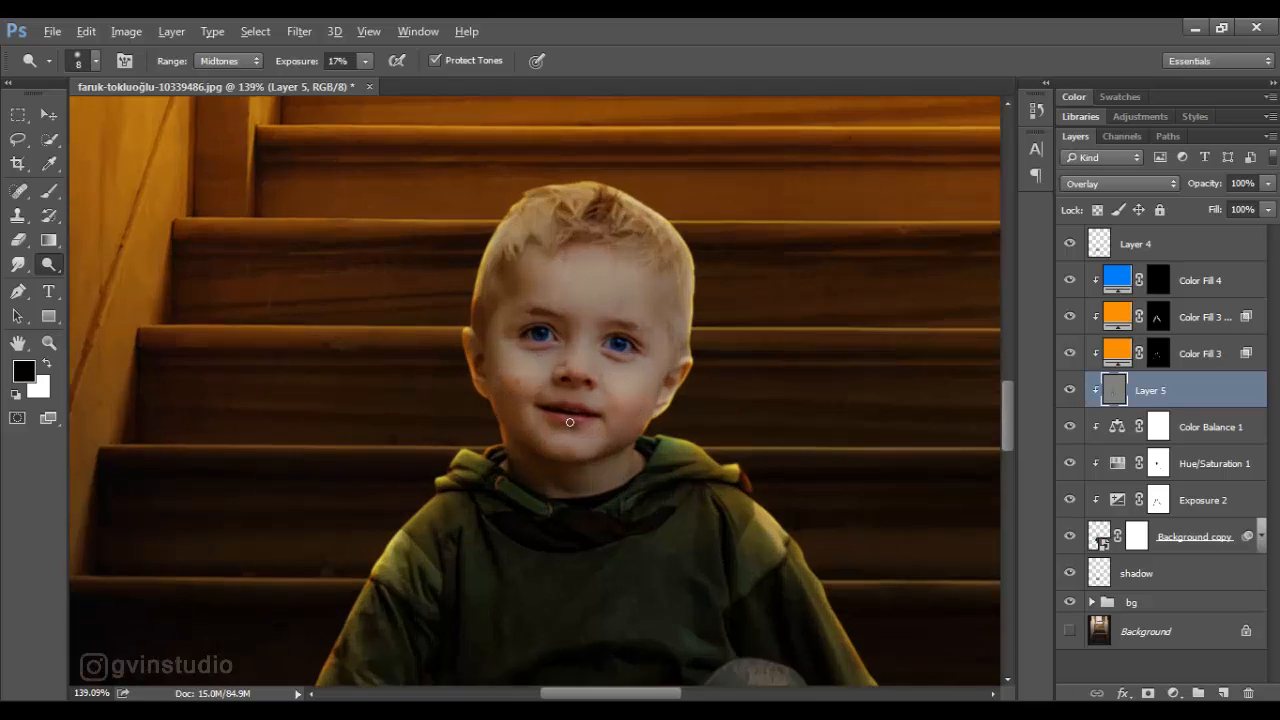
scroll(570, 422, up, 5)
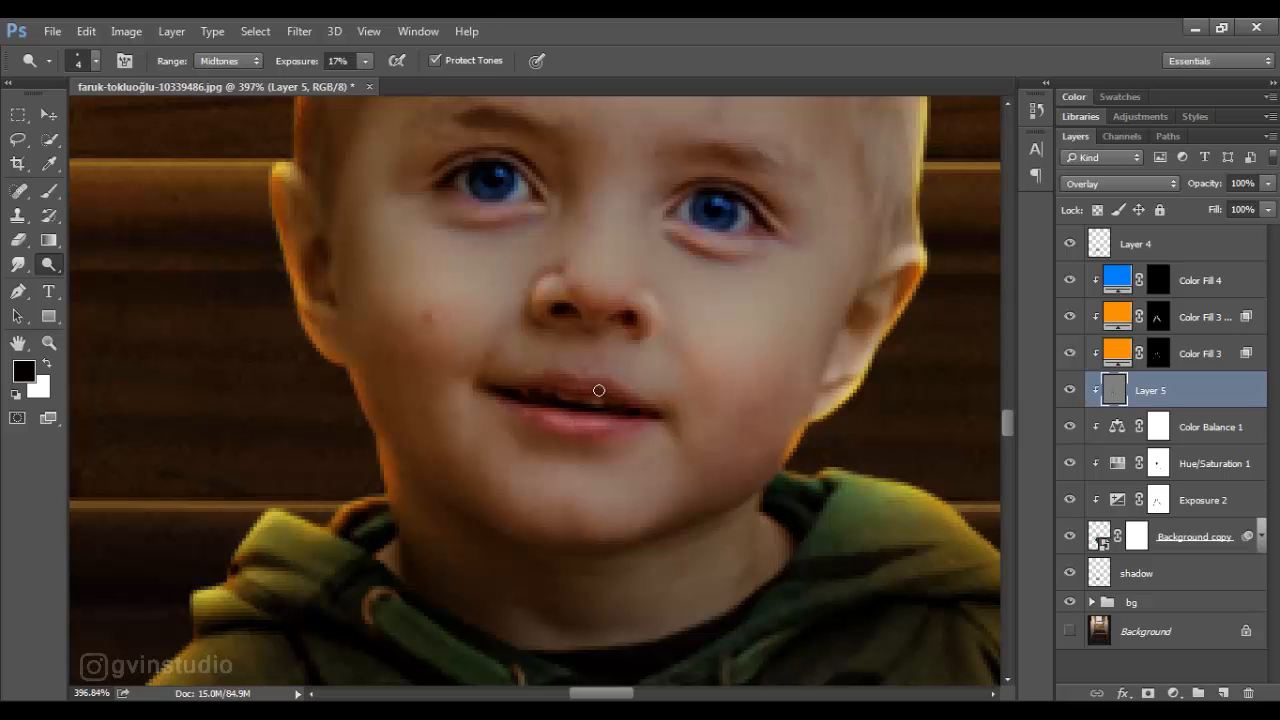
key(4)
key(2)
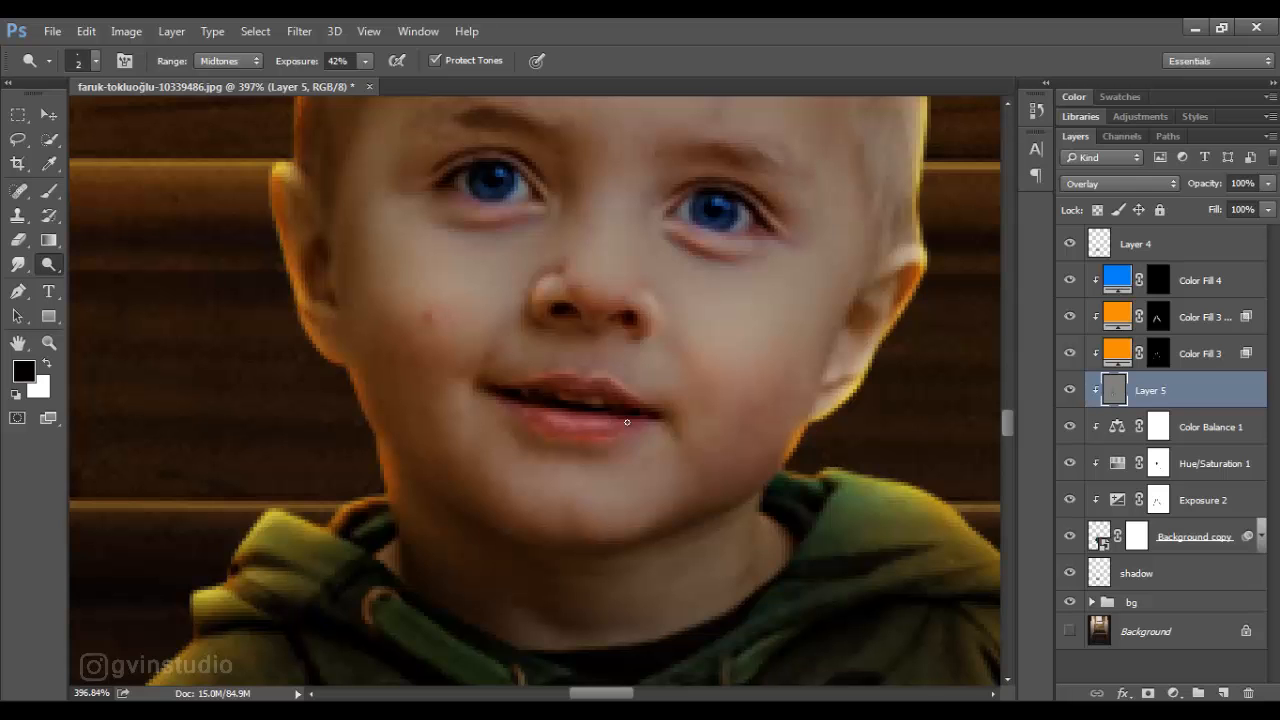
- Brighten the bridge of the boy's nose with a 25 px Dodge brush at 19% exposure
key(bracketright)
key(bracketright)
key(bracketright)
key(bracketright)
key(bracketright)
key(bracketright)
key(bracketright)
key(bracketright)
drag(308, 63, 286, 67)
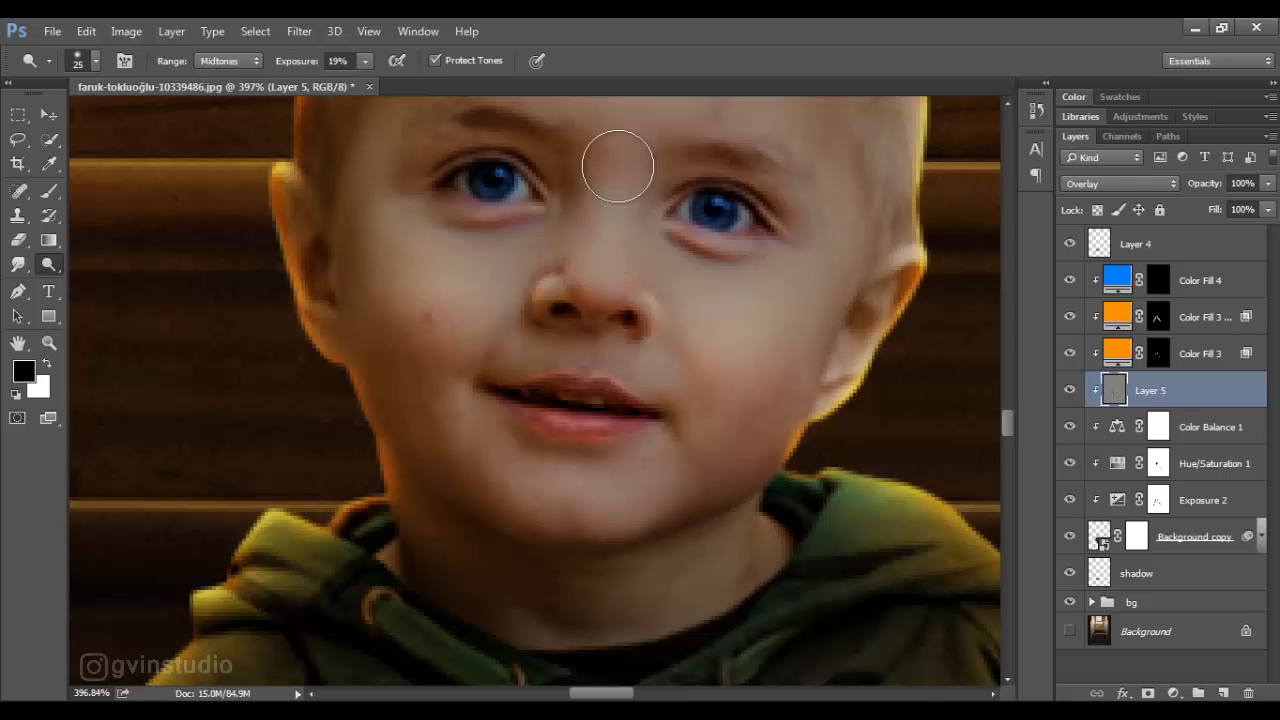
drag(618, 169, 596, 268)
scroll(531, 451, down, 6)
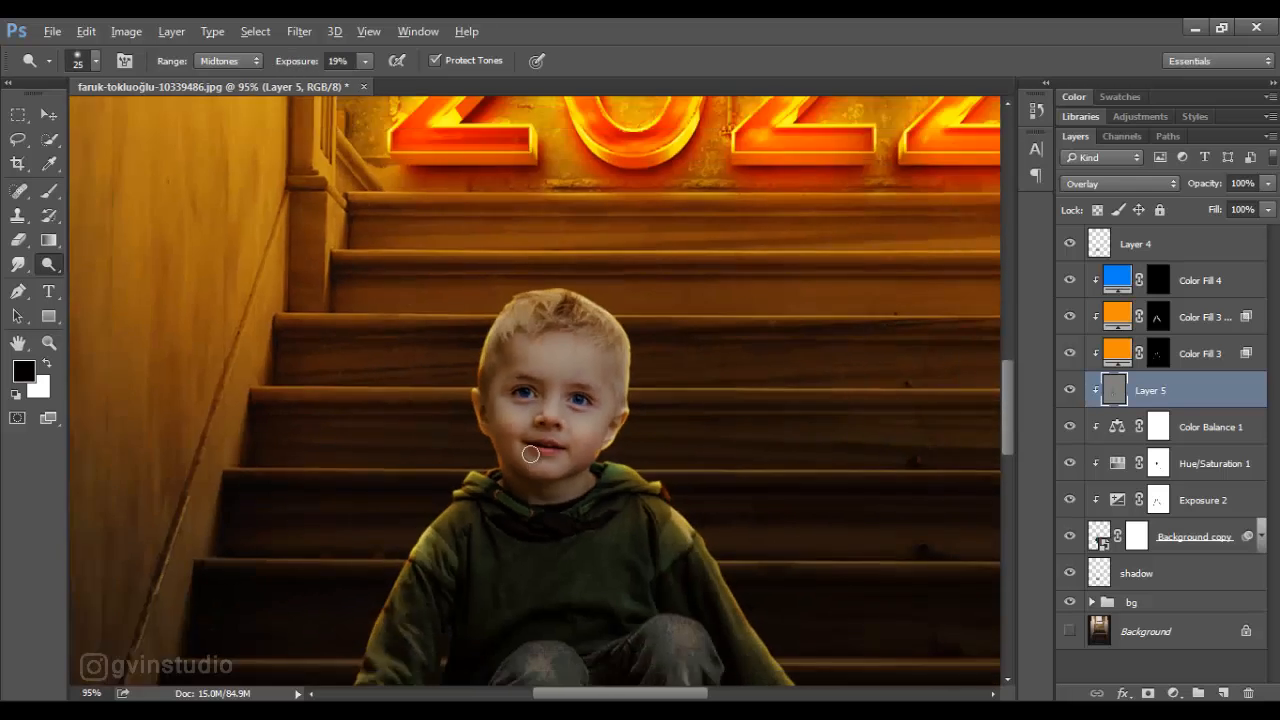
scroll(530, 454, down, 3)
scroll(560, 451, up, 2)
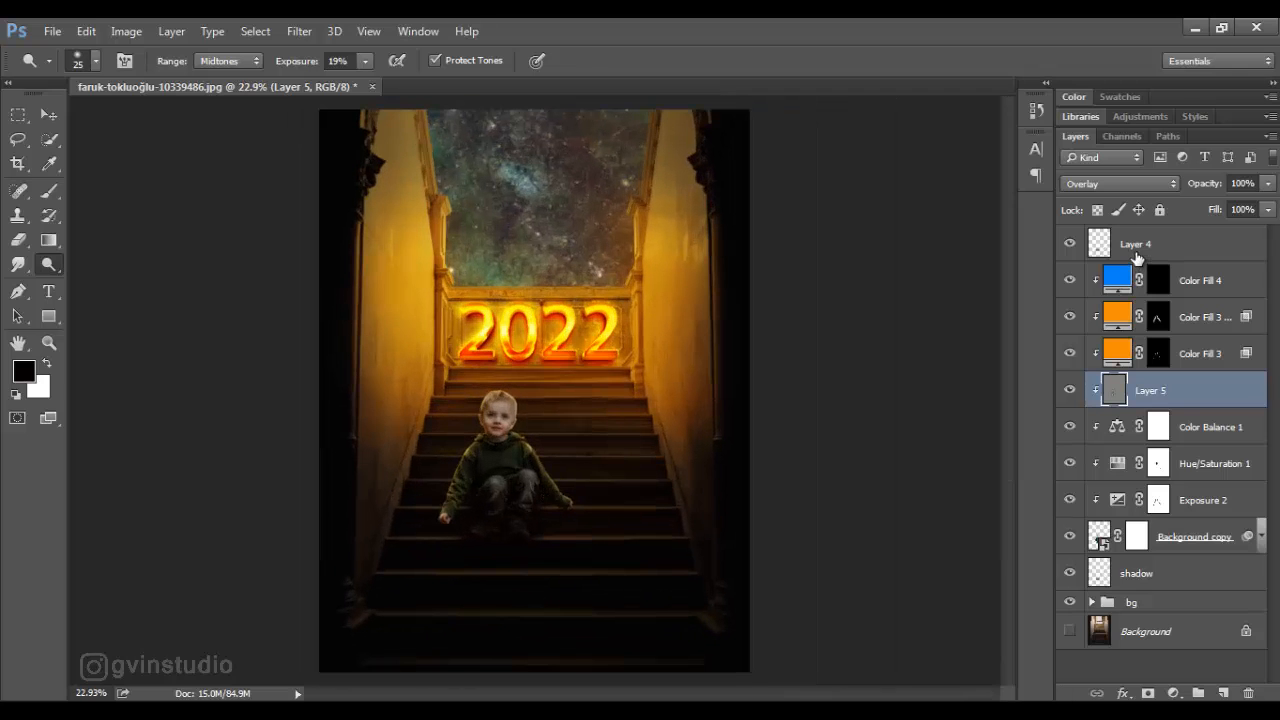
- Select Layer 4 as the insertion point and open the sparkler photo from the Source folder
click(1137, 252)
click(52, 31)
click(80, 62)
click(630, 170)
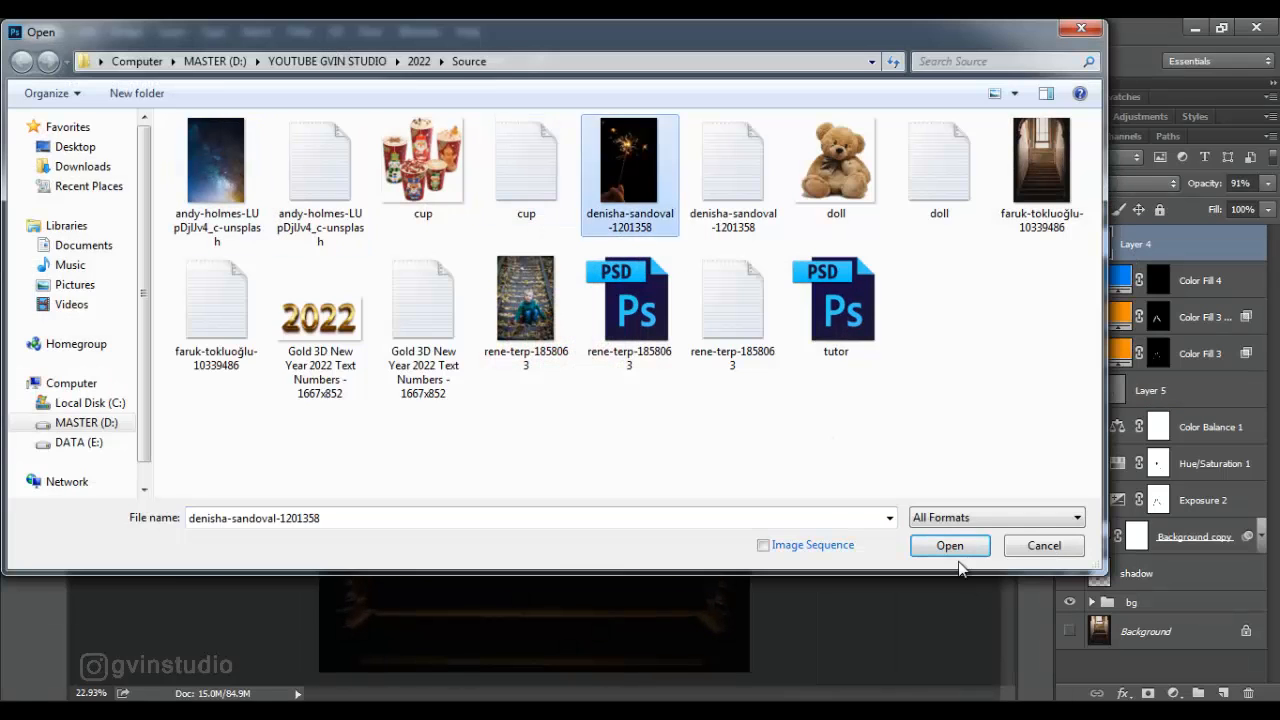
click(950, 545)
- Select the sparkler area above the hand with a rectangular marquee and move it into the staircase document
key(m)
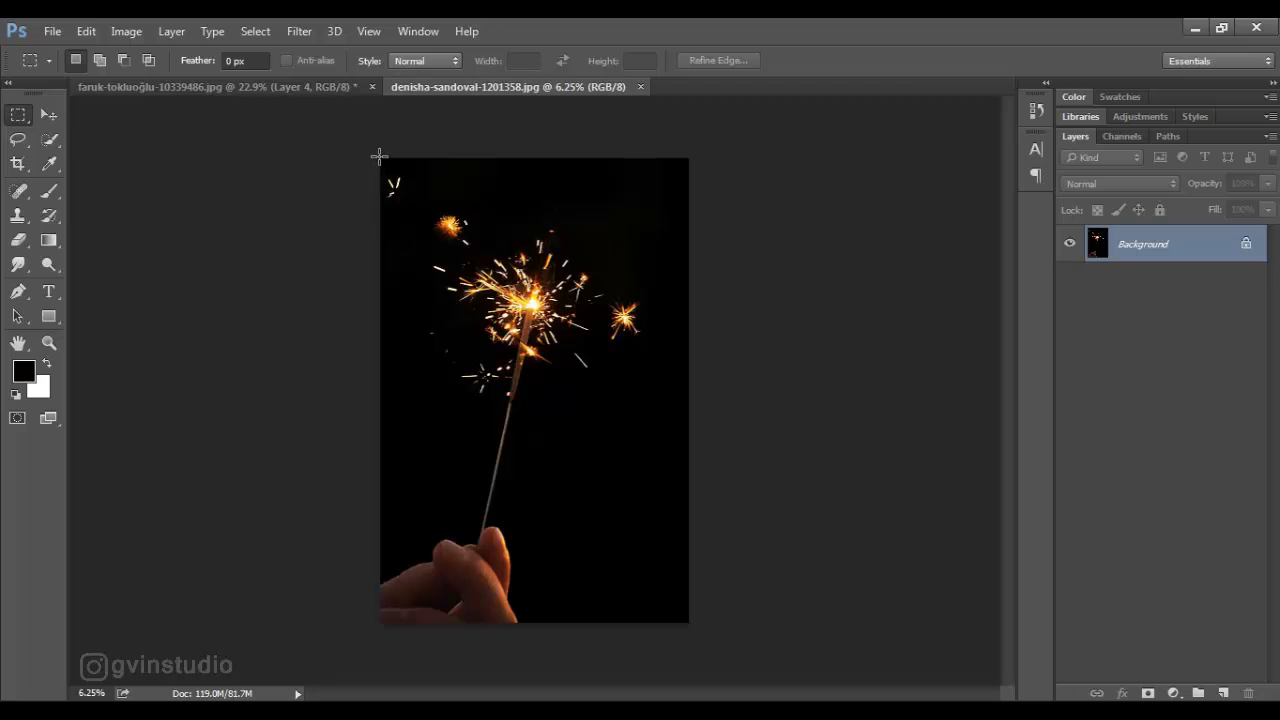
drag(379, 156, 675, 521)
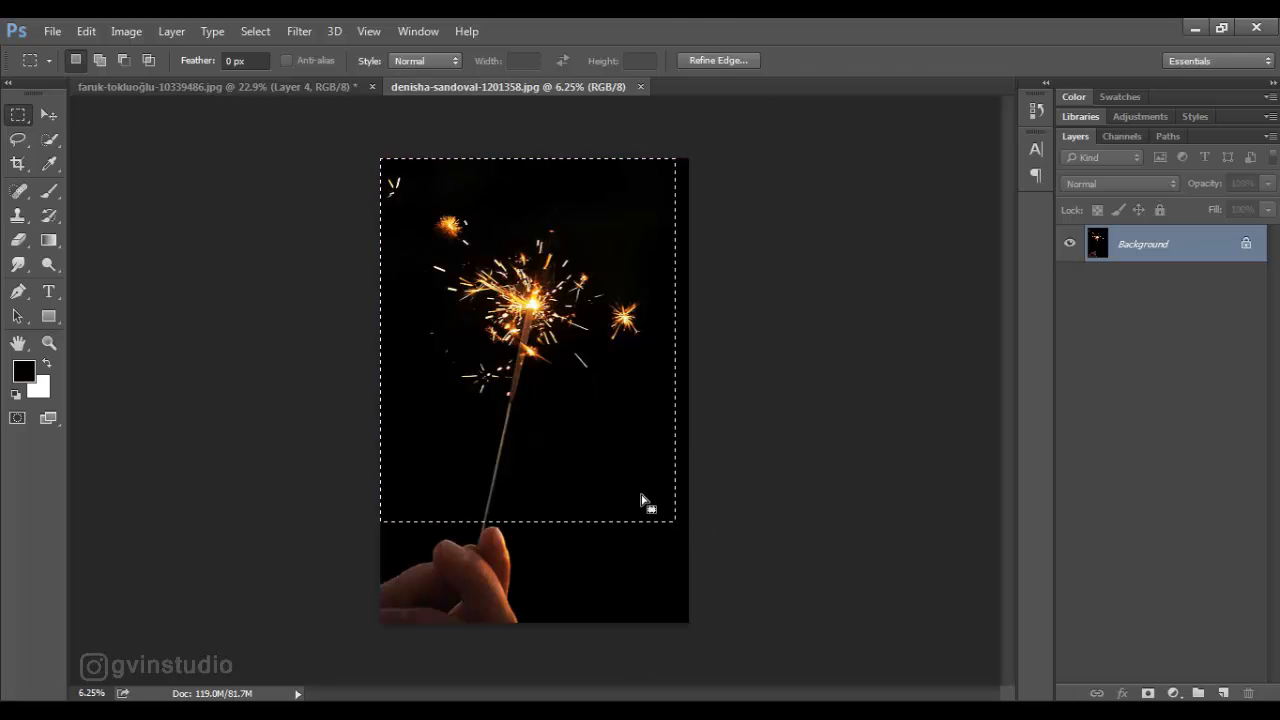
key(v)
drag(586, 430, 378, 202)
drag(378, 202, 566, 440)
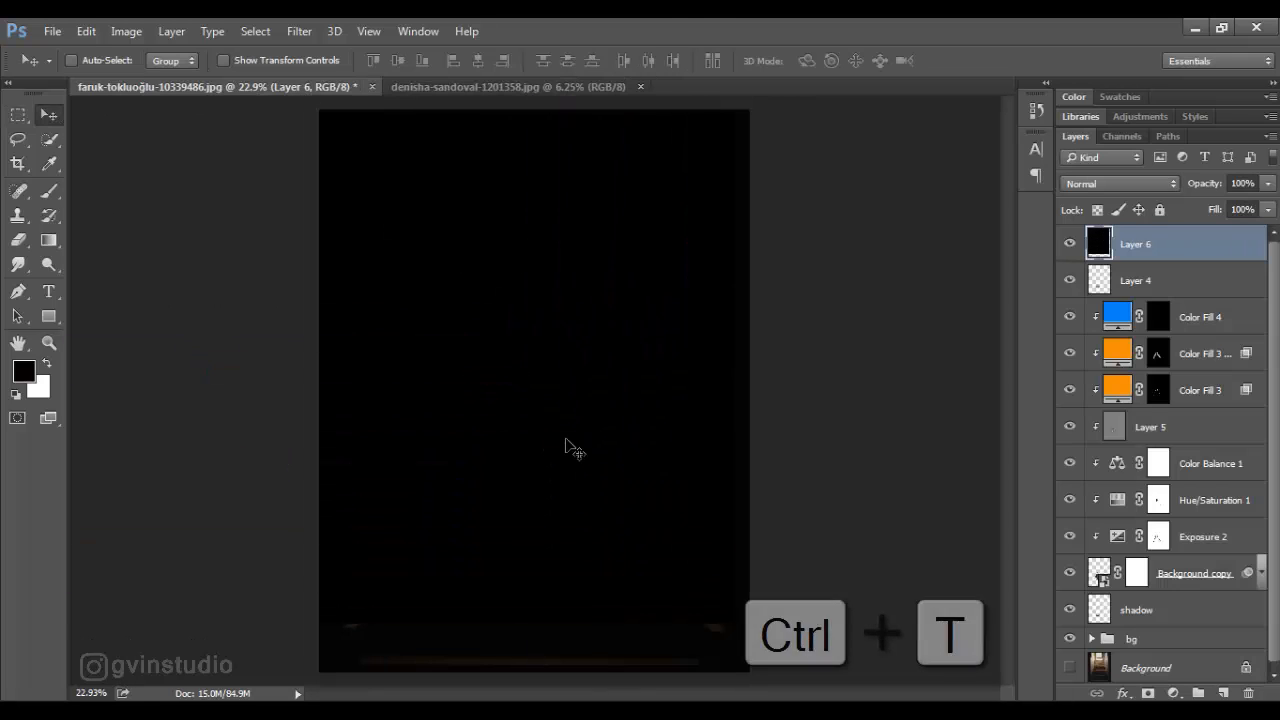
- Free-transform the sparkler layer, scaling it down to 8.53% and placing it over the boy
key(ctrl+t)
drag(736, 622, 417, 219)
drag(403, 186, 534, 474)
drag(406, 306, 478, 397)
- Set the sparkler layer to Screen blending, then rotate it to about 133° and move it down to the boy's right hand
click(1112, 184)
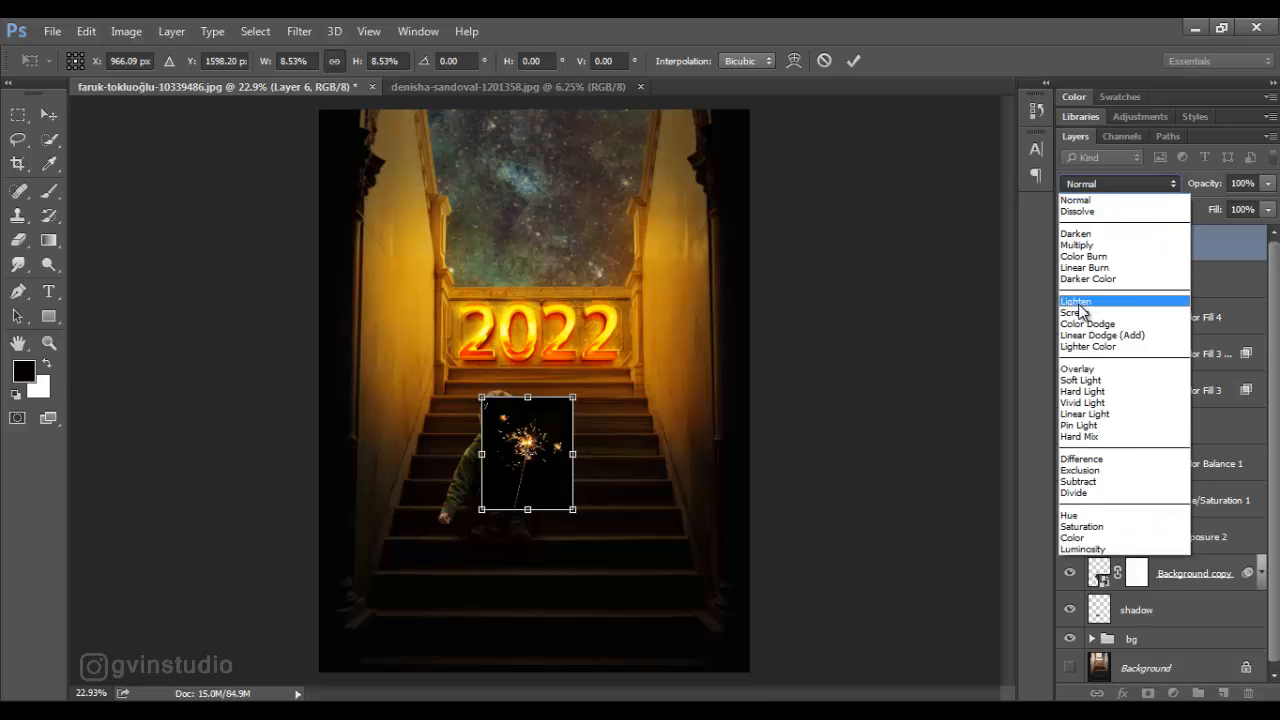
click(1076, 313)
drag(597, 400, 526, 592)
drag(565, 450, 505, 546)
- Rotate the sparkler to about 119° and scale it down to 6.11% to suit the boy's hand
scroll(451, 570, up, 5)
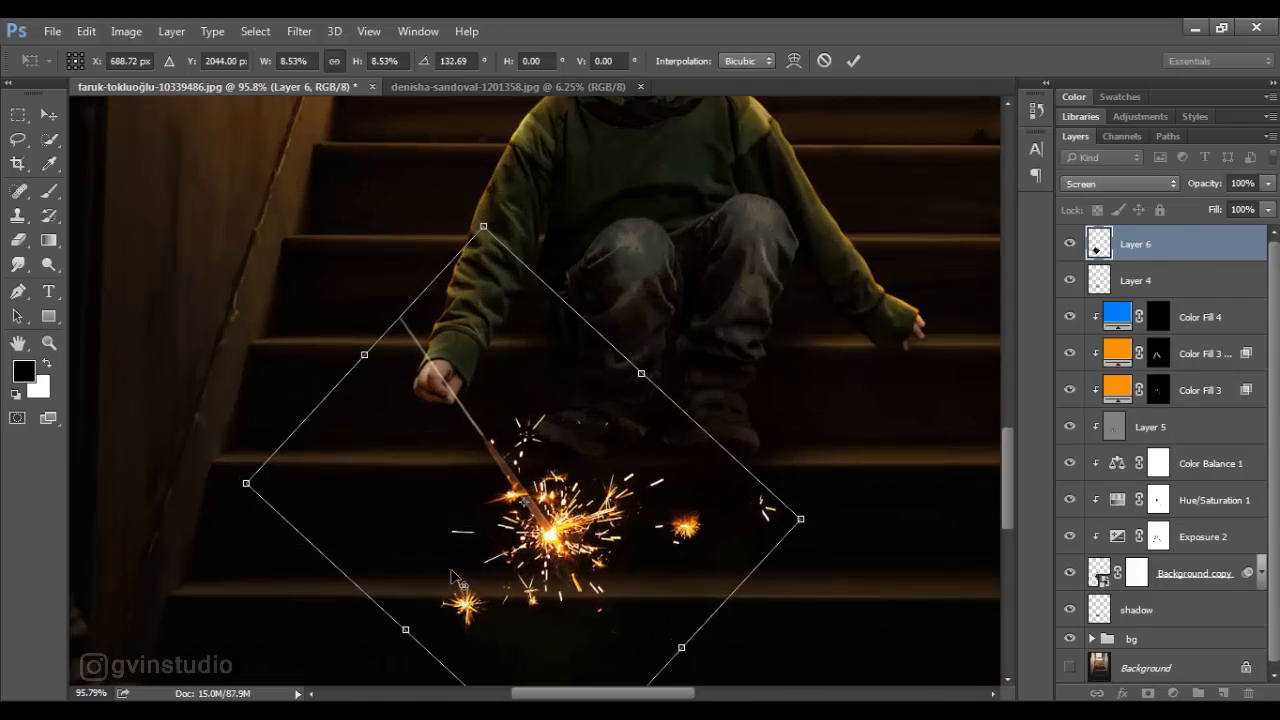
drag(855, 543, 862, 445)
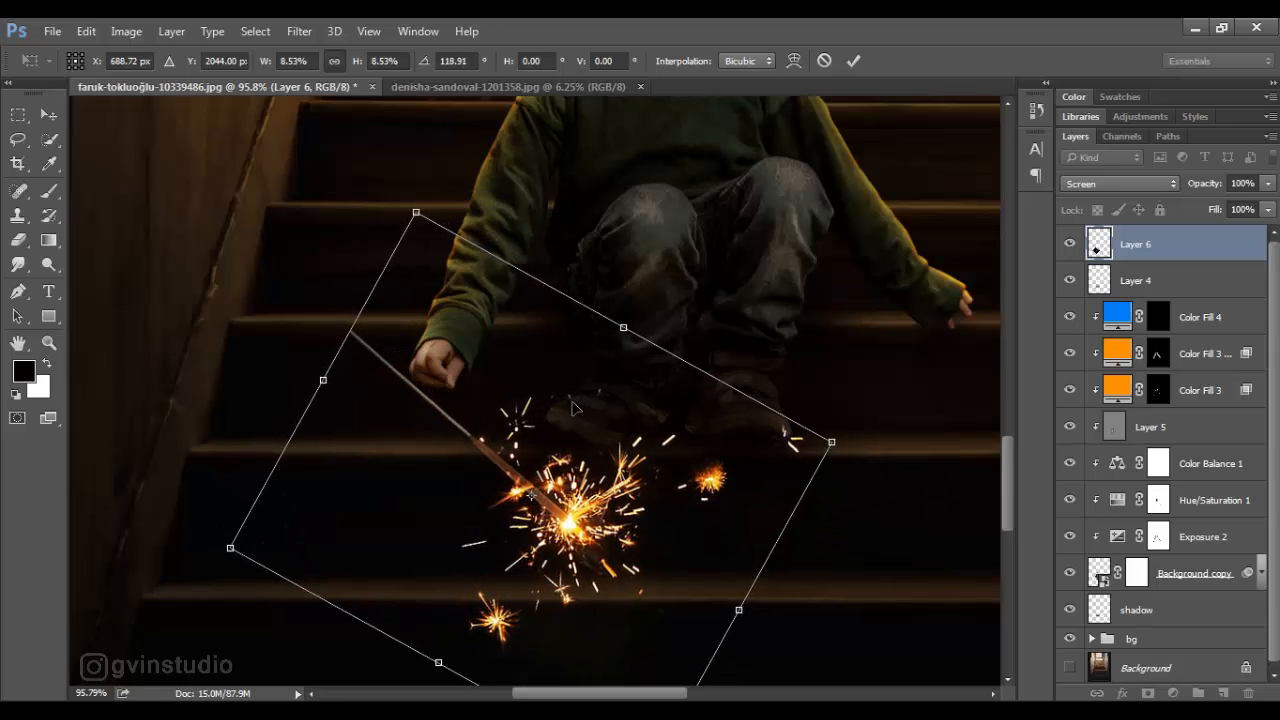
drag(416, 212, 499, 302)
scroll(528, 425, down, 4)
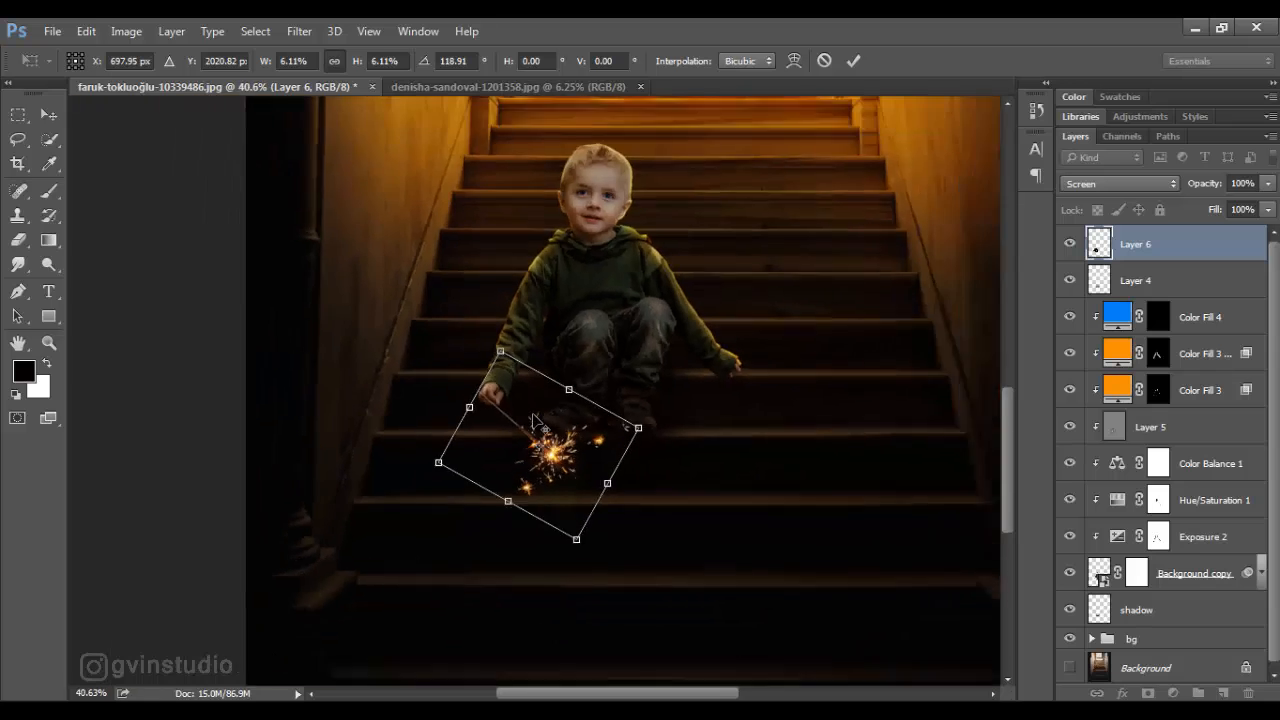
- Align the sparkler stick with the boy's fingers by fine nudges and apply the transformation
scroll(528, 425, up, 5)
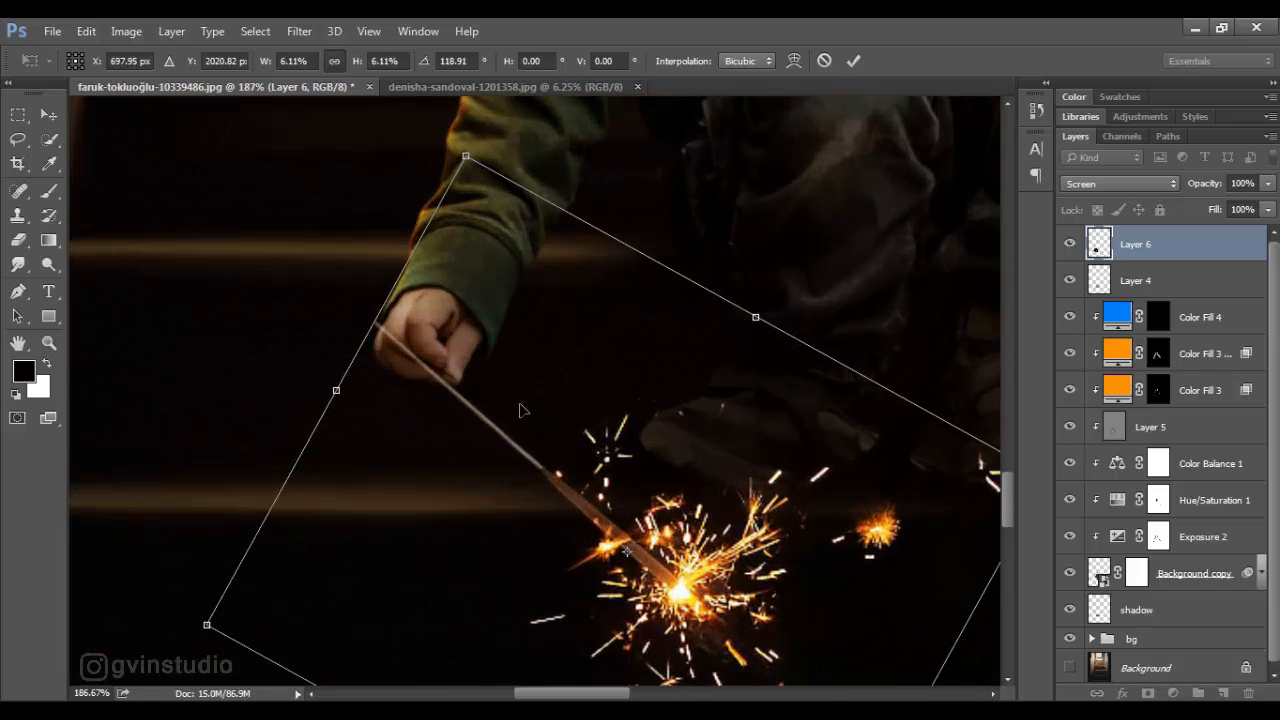
drag(637, 468, 652, 453)
key(Down)
key(Down)
key(Down)
key(Down)
key(Down)
key(Down)
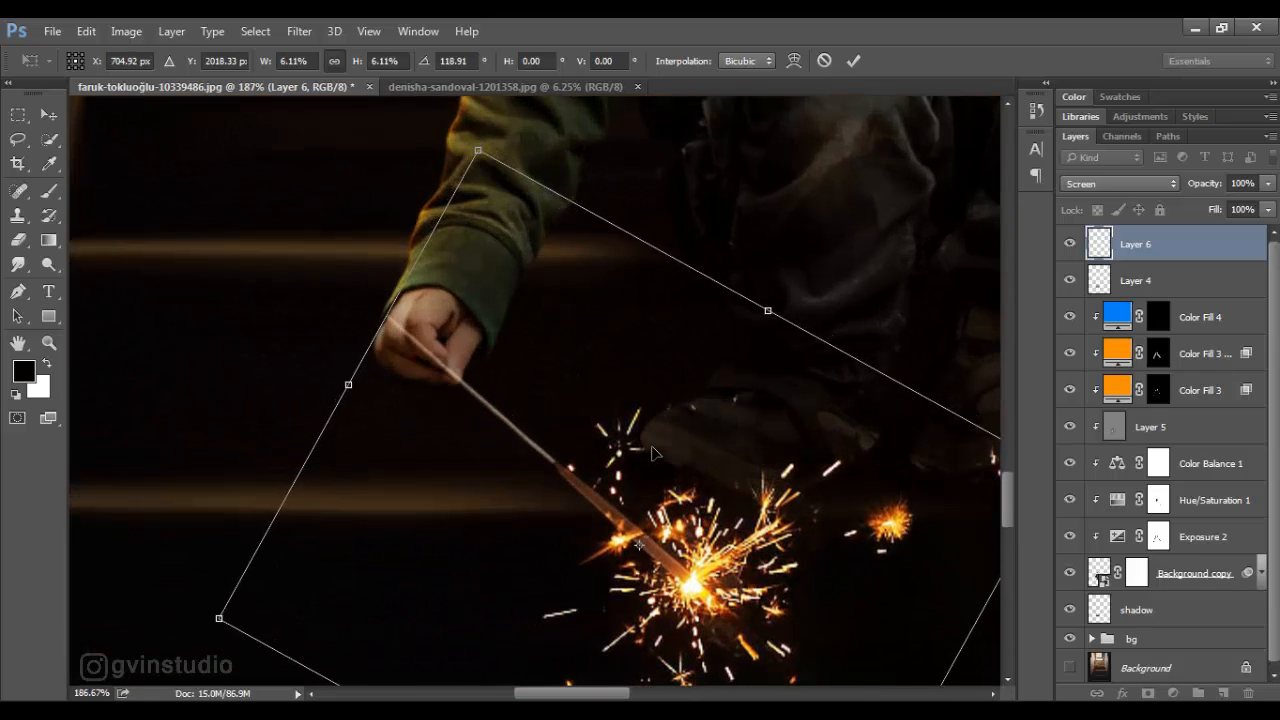
key(Up)
scroll(652, 453, down, 6)
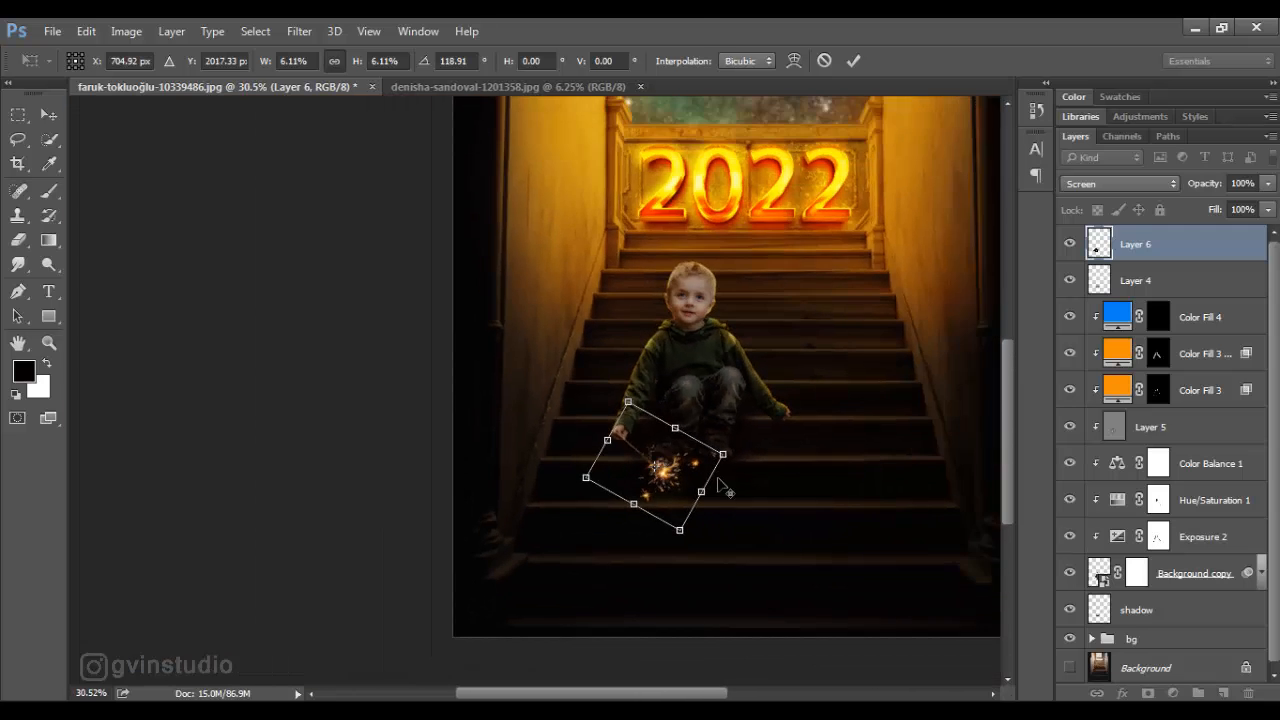
scroll(688, 478, up, 2)
scroll(688, 478, up, 3)
click(853, 60)
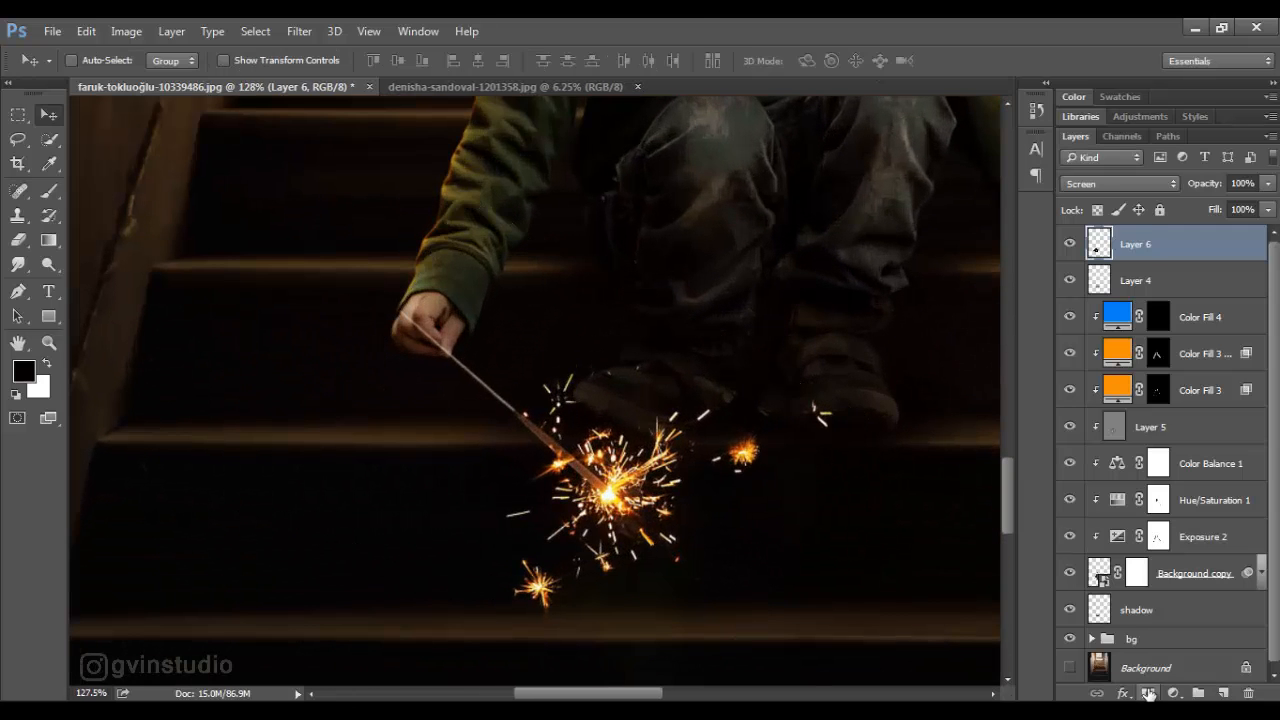
- Add a layer mask to the sparkler layer and hide the stick over the boy's fingers with a 15 px hard black brush
click(1147, 693)
key(b)
right_click(320, 268)
click(646, 163)
scroll(430, 356, up, 1)
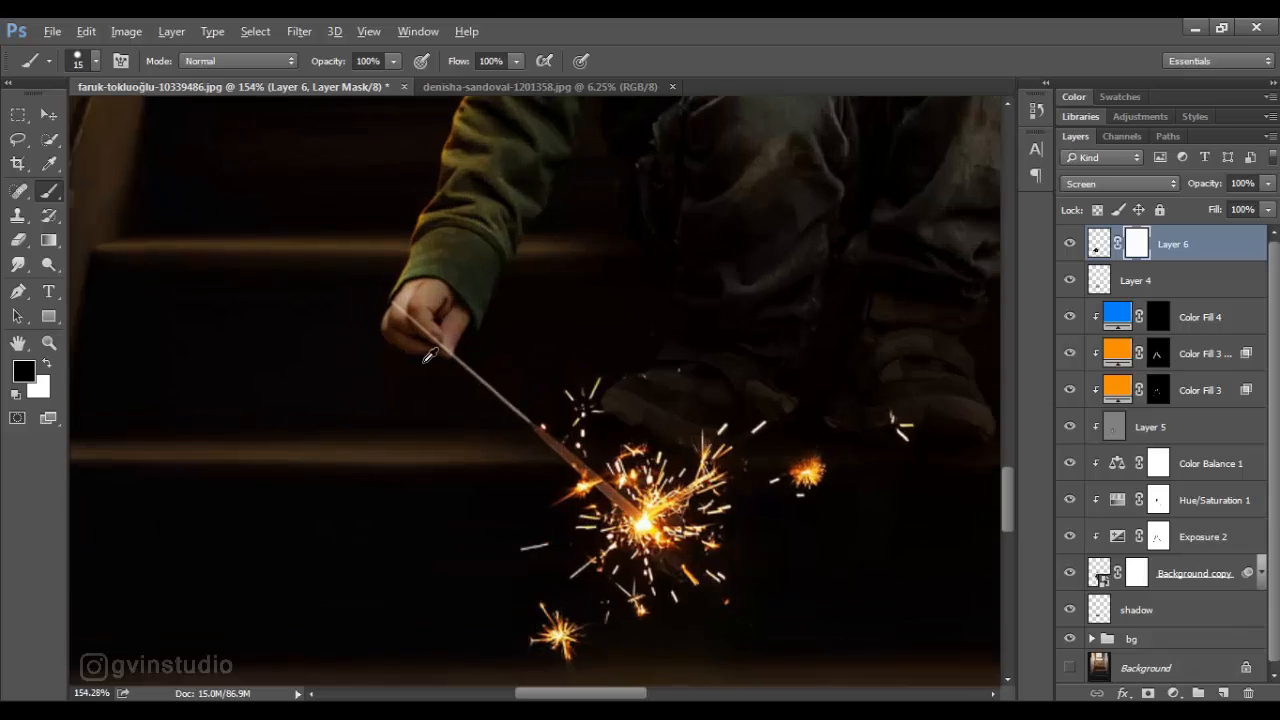
scroll(430, 356, up, 5)
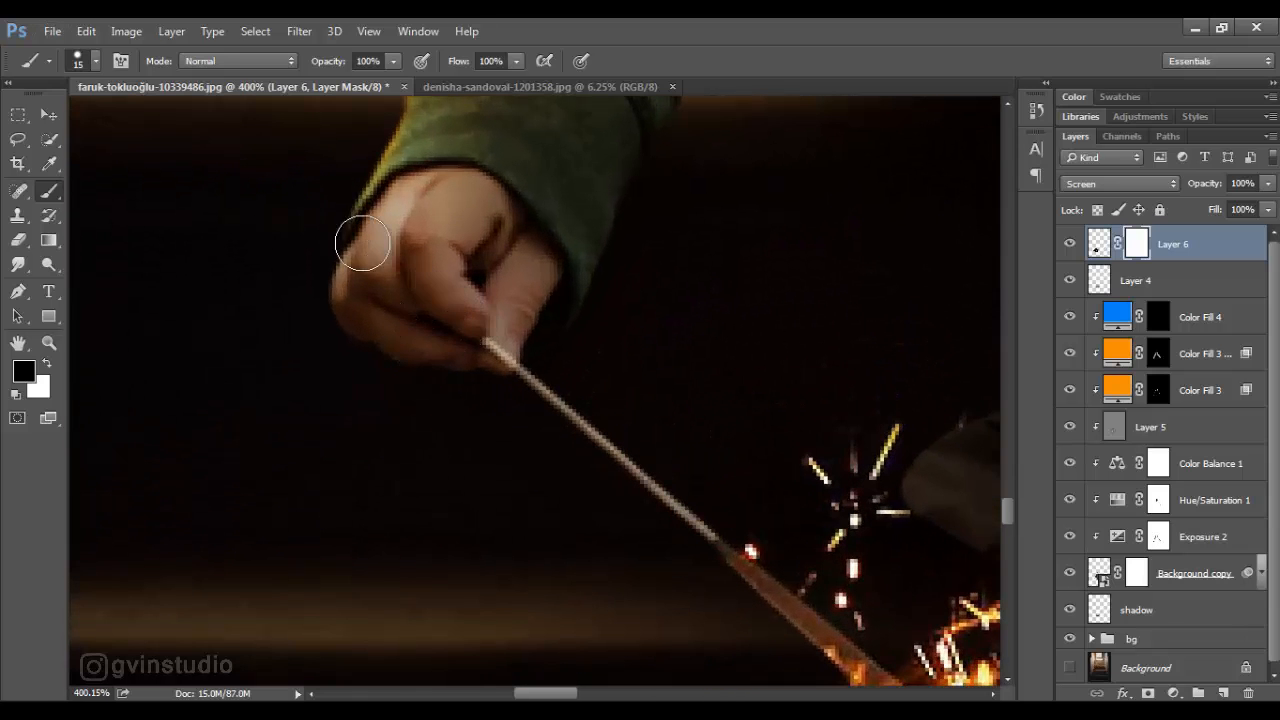
key(v)
scroll(370, 350, down, 7)
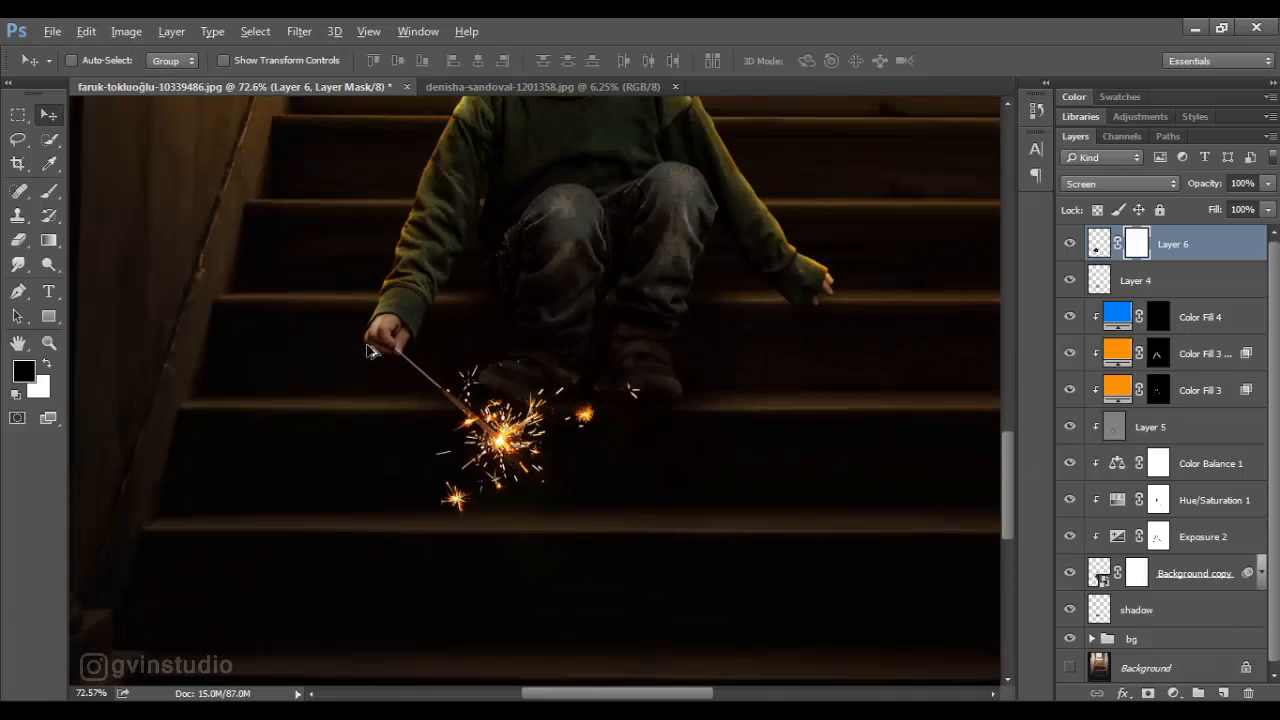
scroll(372, 348, down, 2)
scroll(374, 350, up, 5)
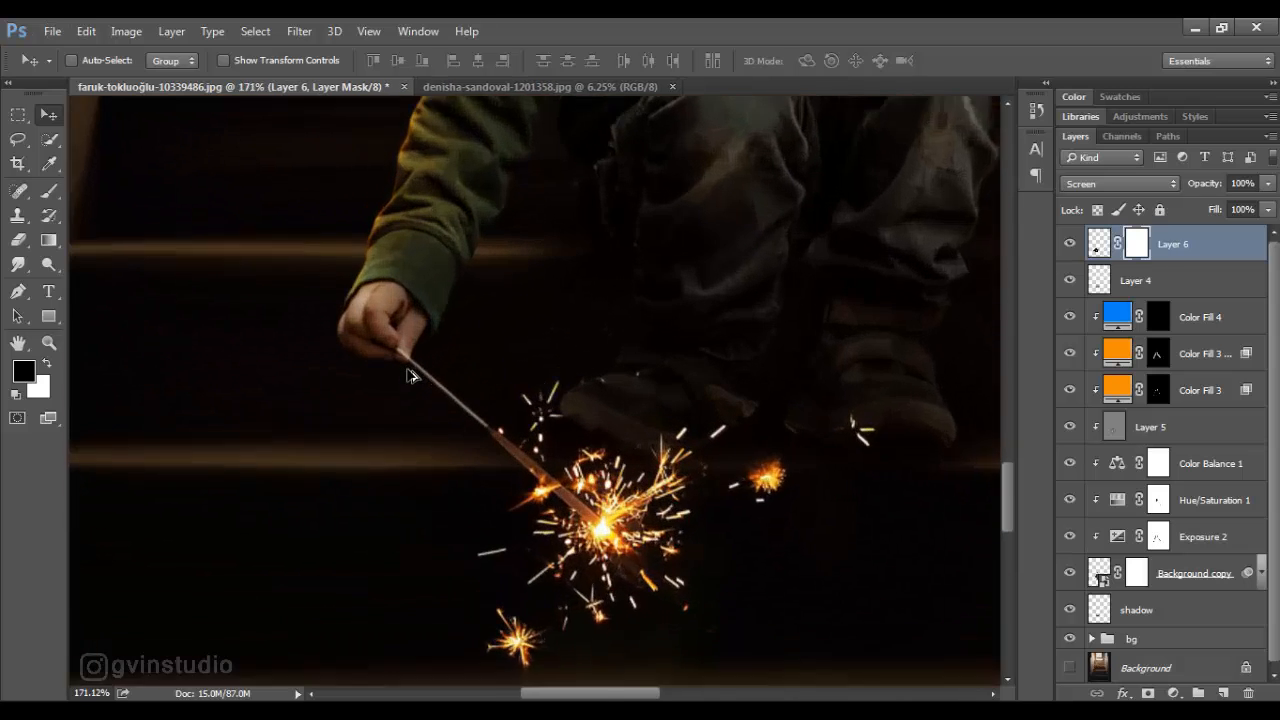
- Create a new layer below the sparkler and paint a shadow by the fingers with a small soft black brush at 44% flow
scroll(408, 376, up, 2)
key(ctrl+shift+alt+n)
click(48, 190)
right_click(257, 285)
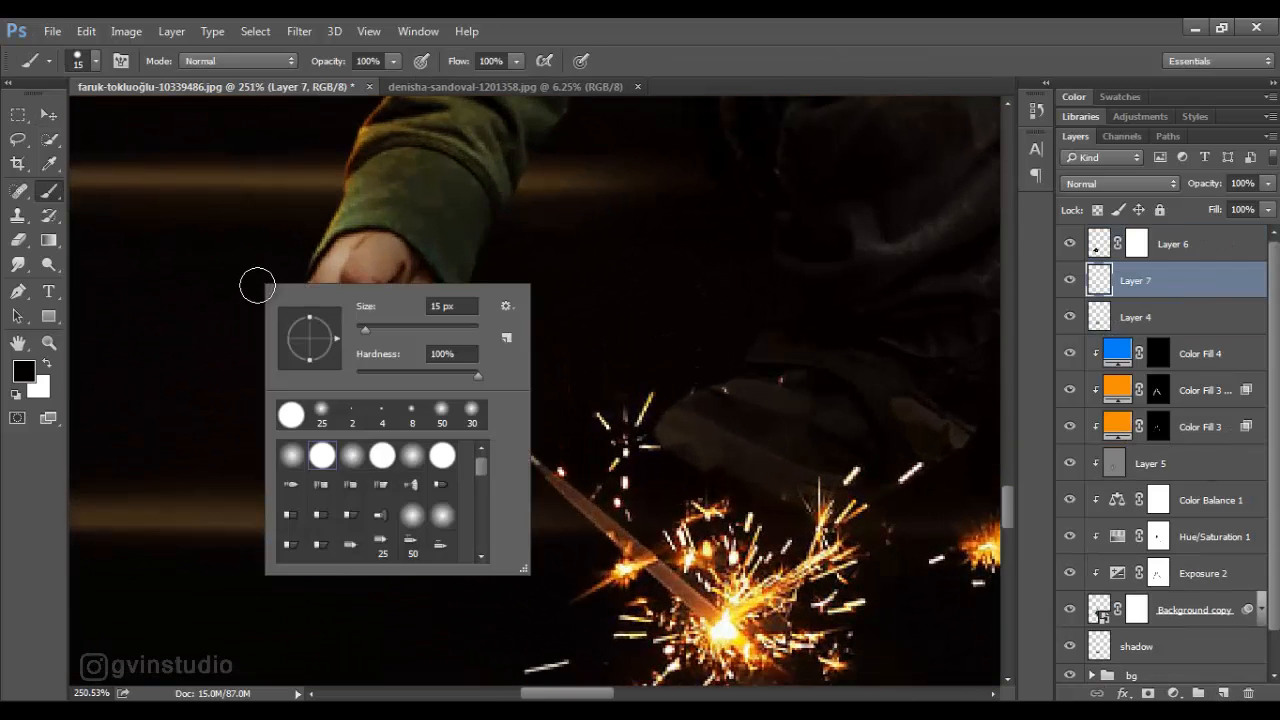
click(292, 456)
drag(460, 62, 406, 64)
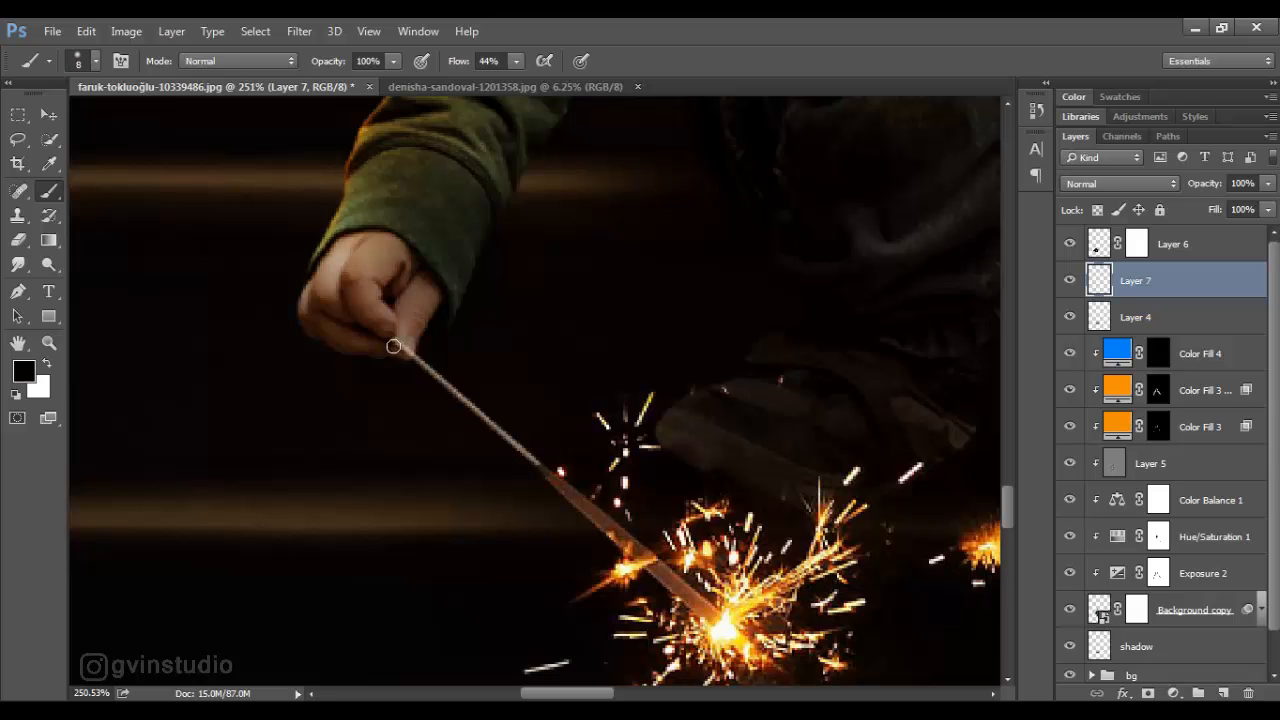
key(v)
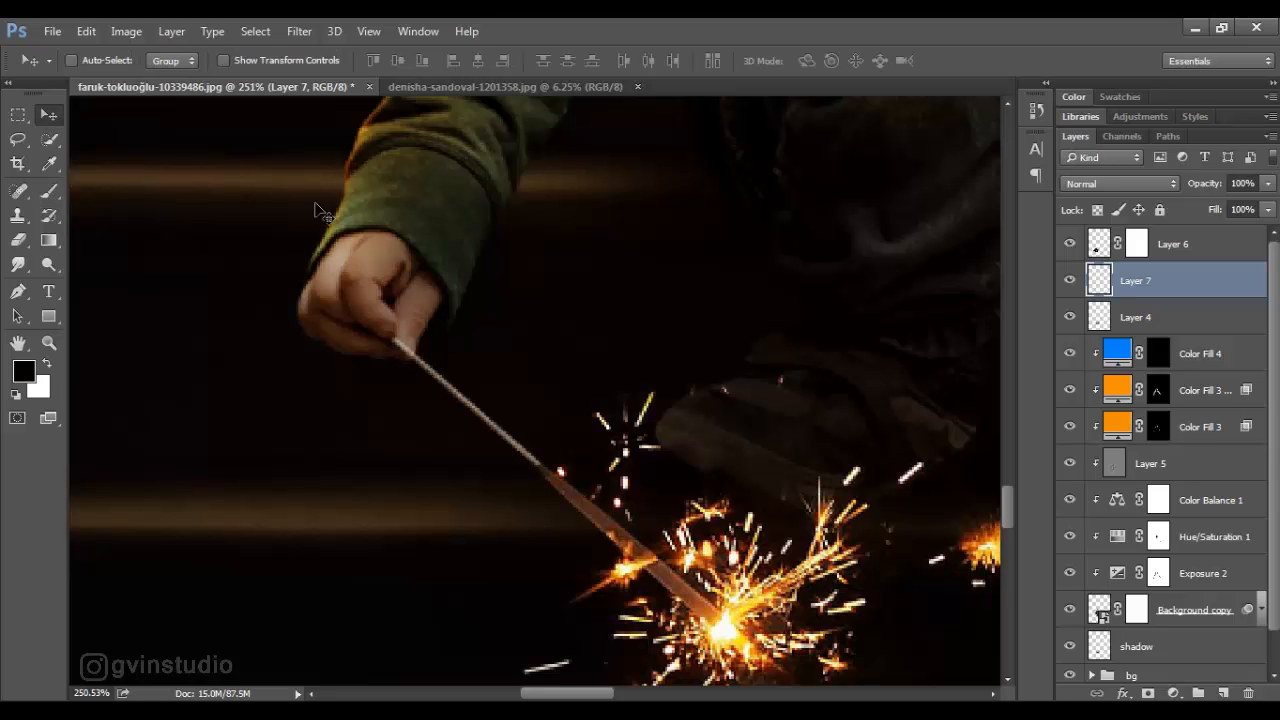
- Rename both Layer 7 and Layer 4 as shadow
scroll(578, 379, down, 7)
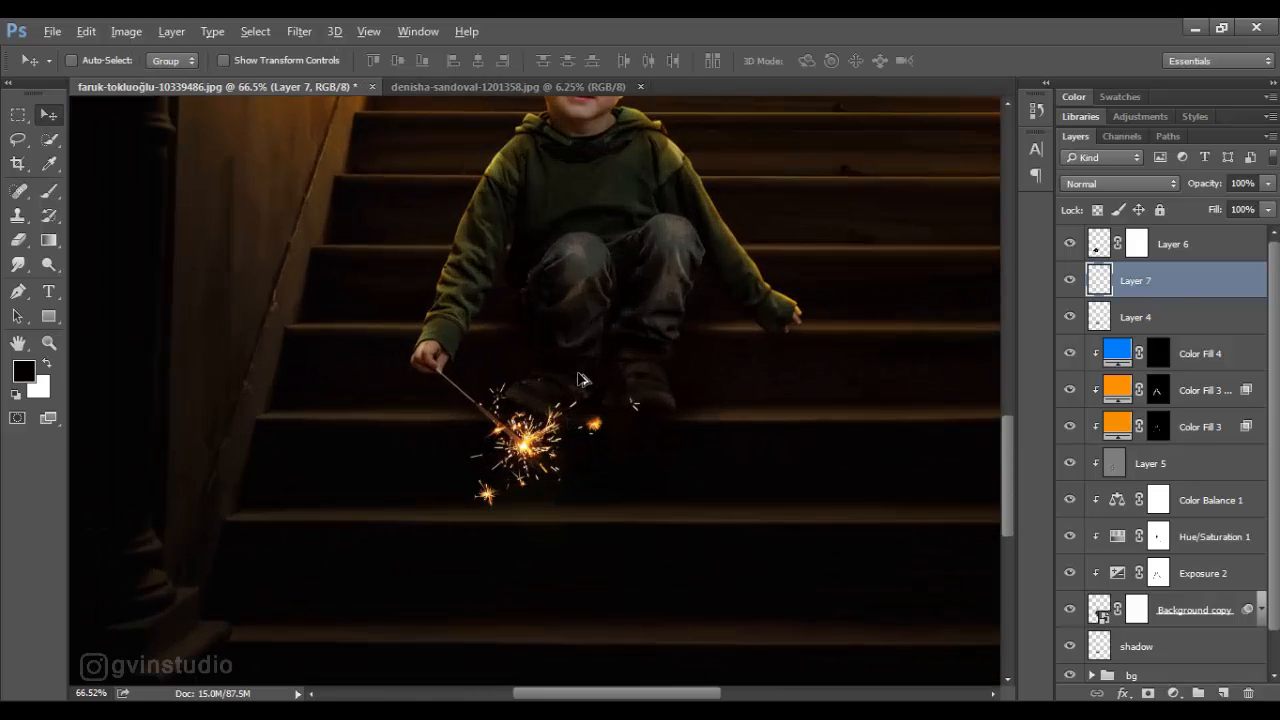
double_click(1130, 281)
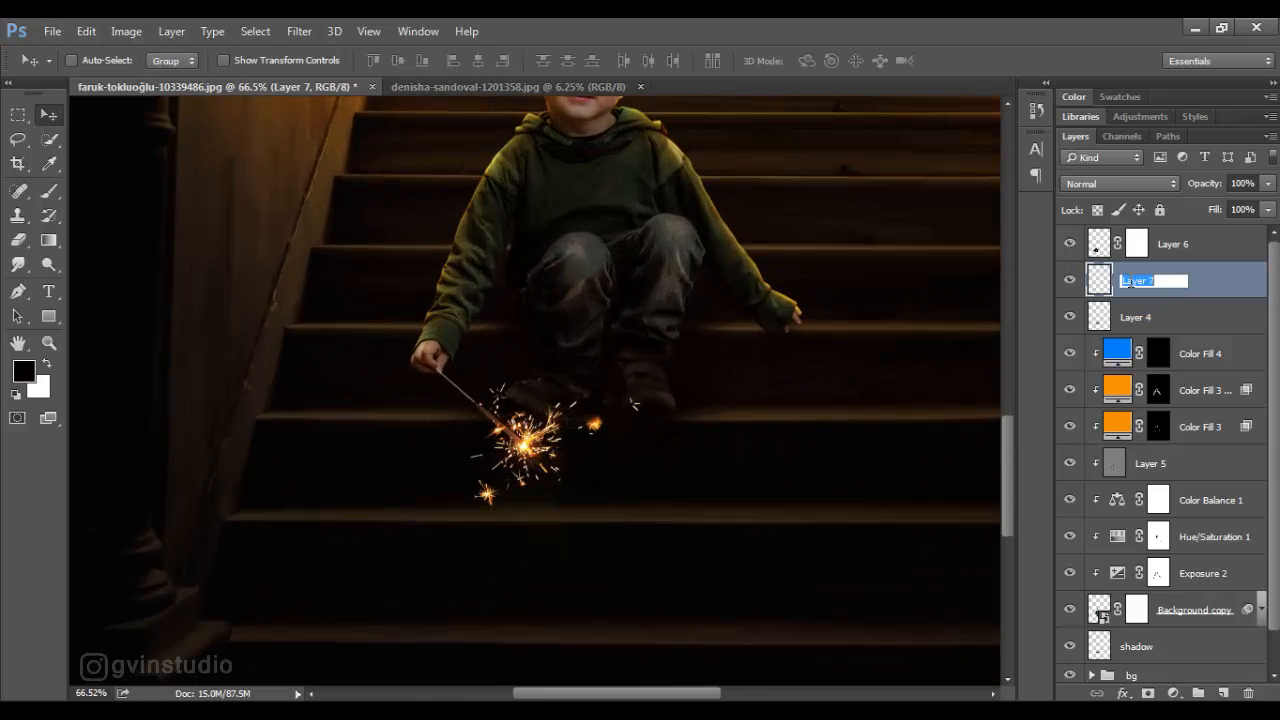
text(shadow)
key(Return)
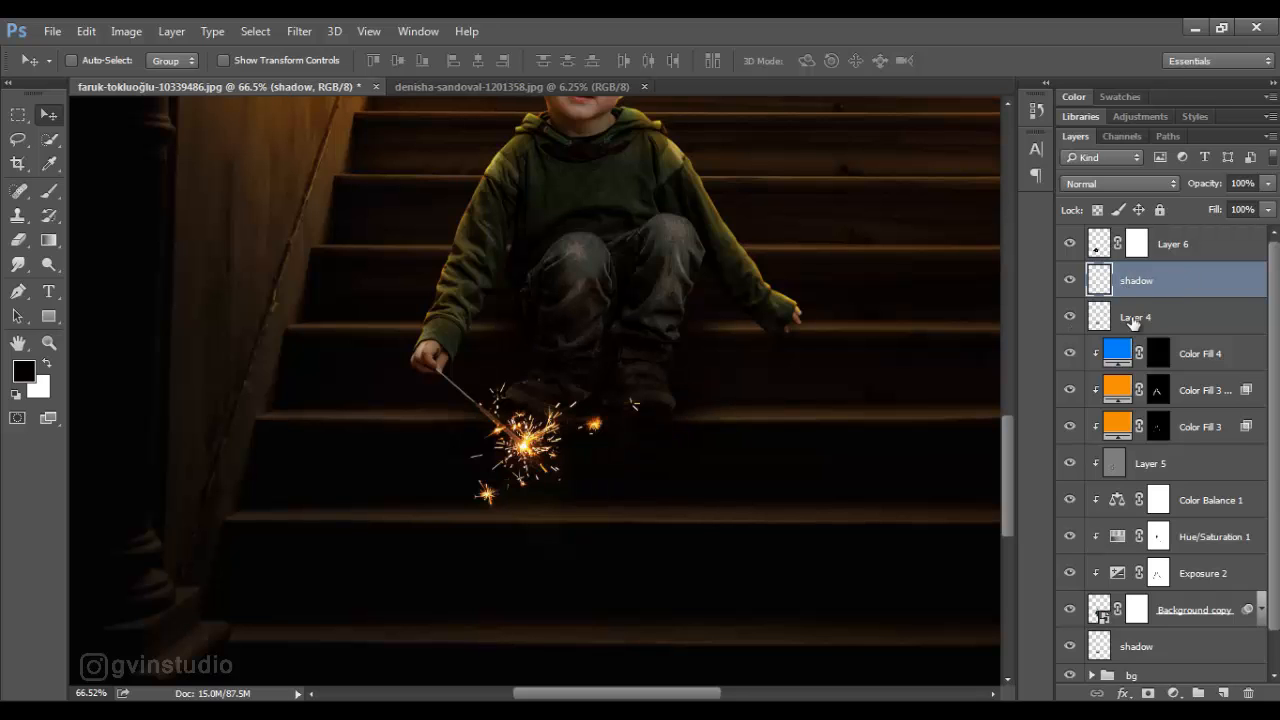
double_click(1134, 318)
key(Return)
- Add a Color Balance adjustment clipped to the sparkler layer and shift its midtones toward red
click(1175, 250)
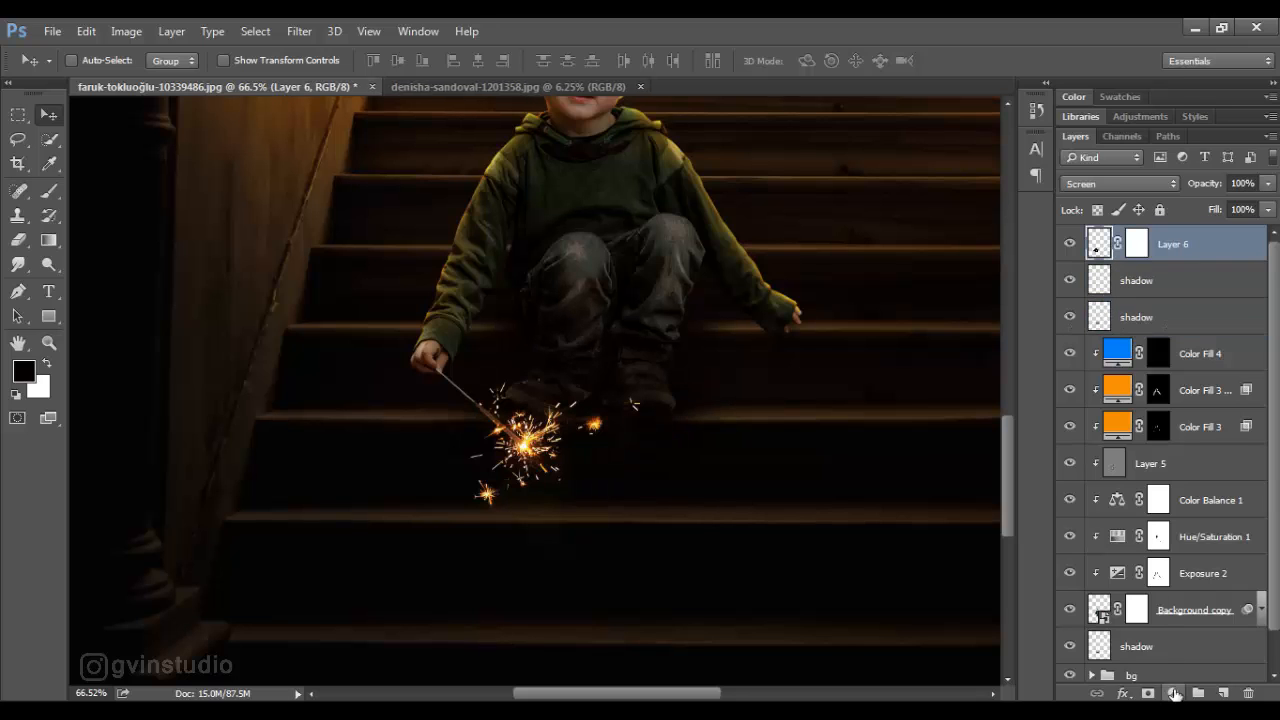
click(1174, 693)
click(1100, 483)
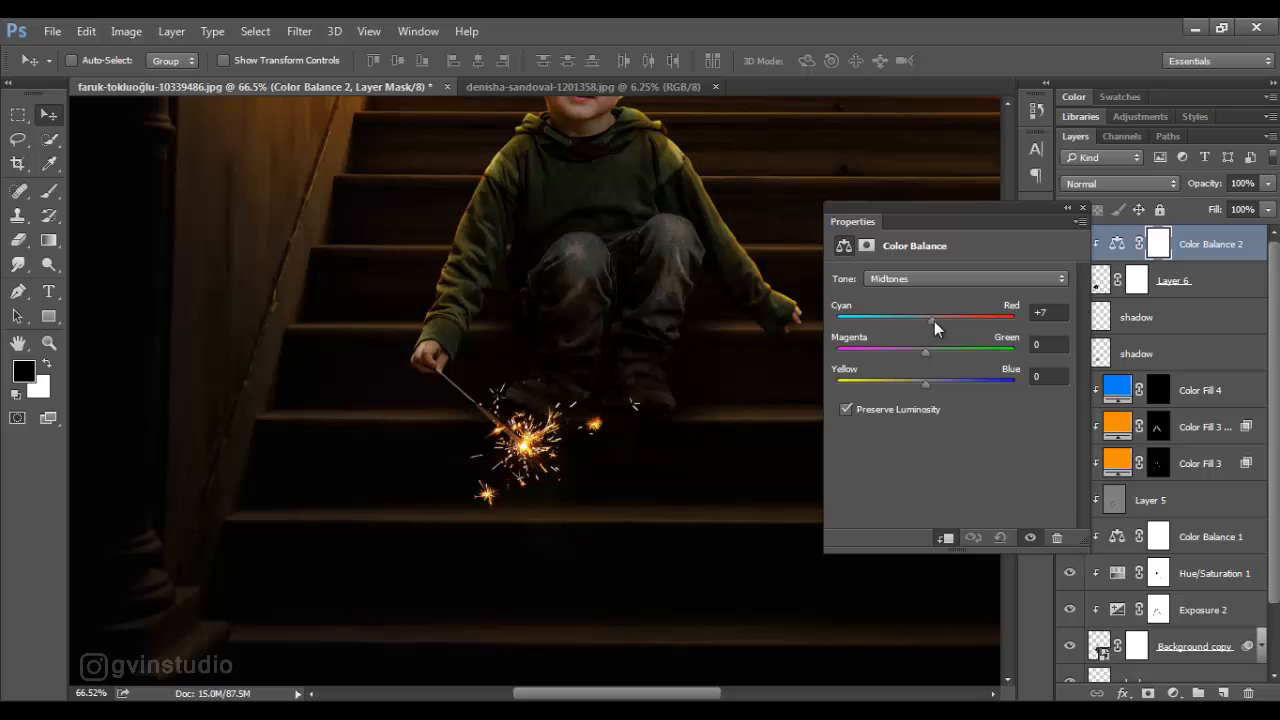
click(1082, 208)
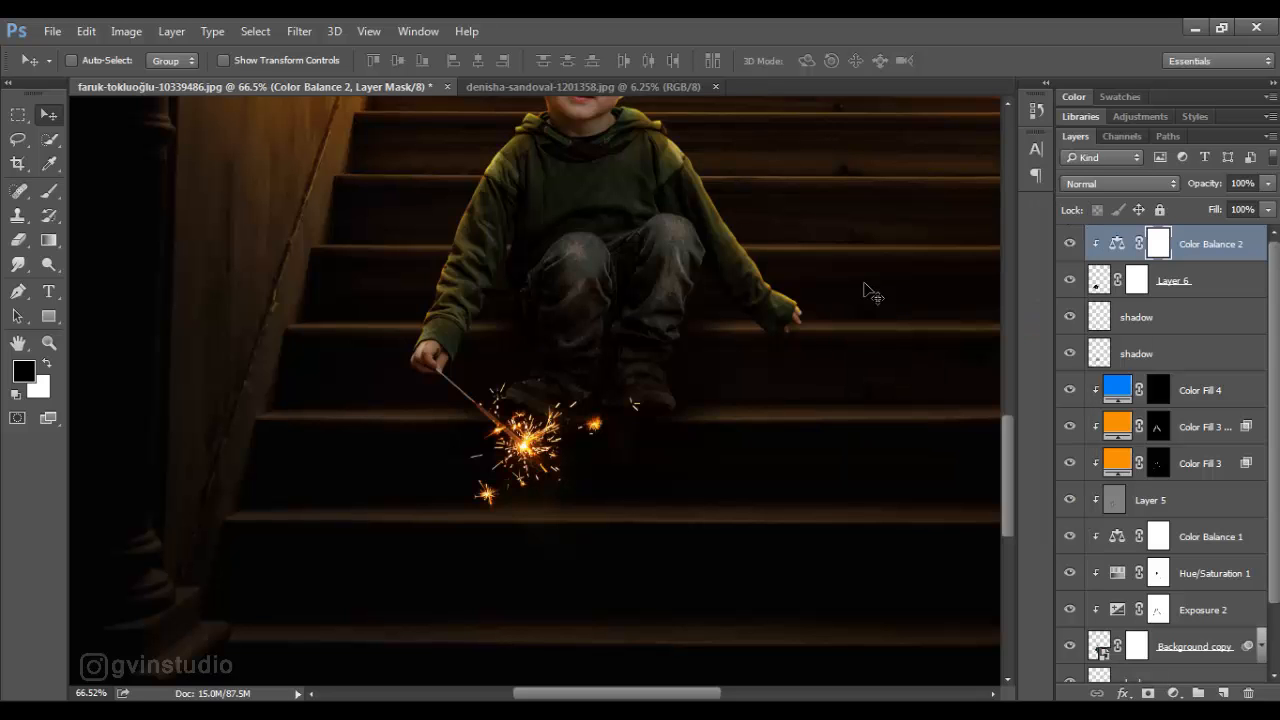
- Add a yellow Solid Color fill layer above the sparkler's Color Balance adjustment, using the pasted color code
scroll(691, 380, down, 6)
scroll(537, 512, up, 5)
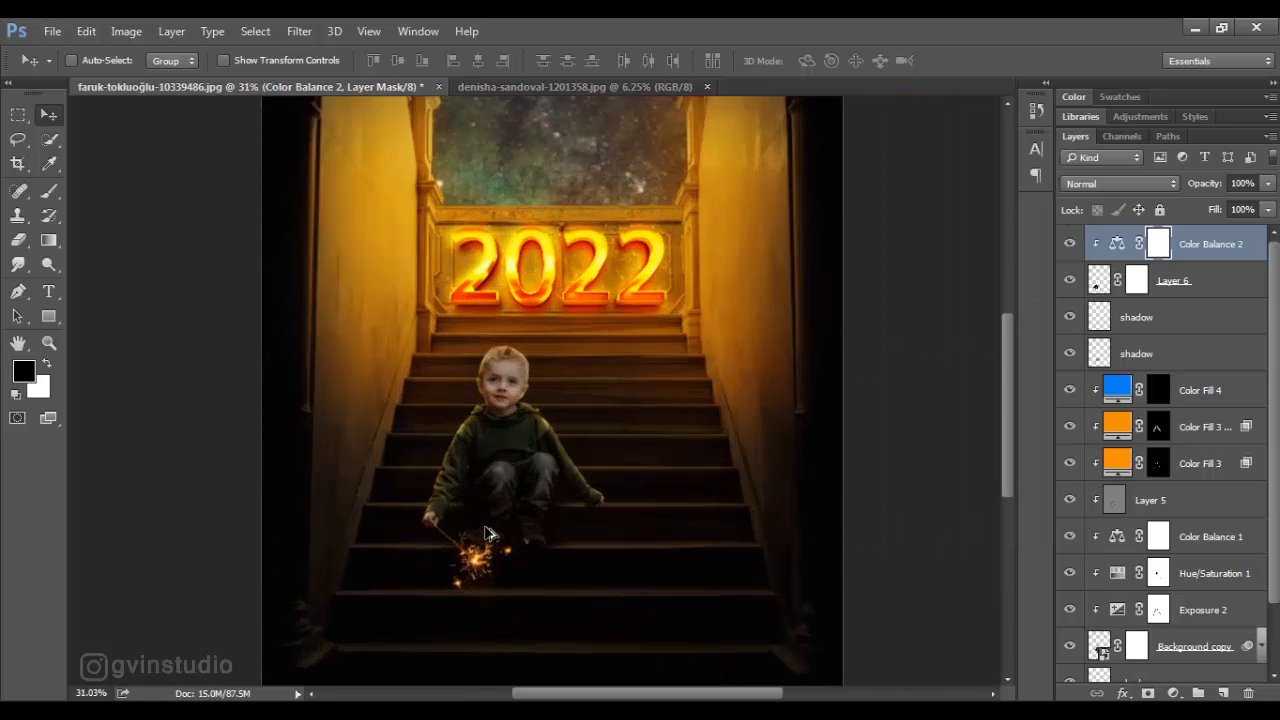
scroll(680, 365, down, 2)
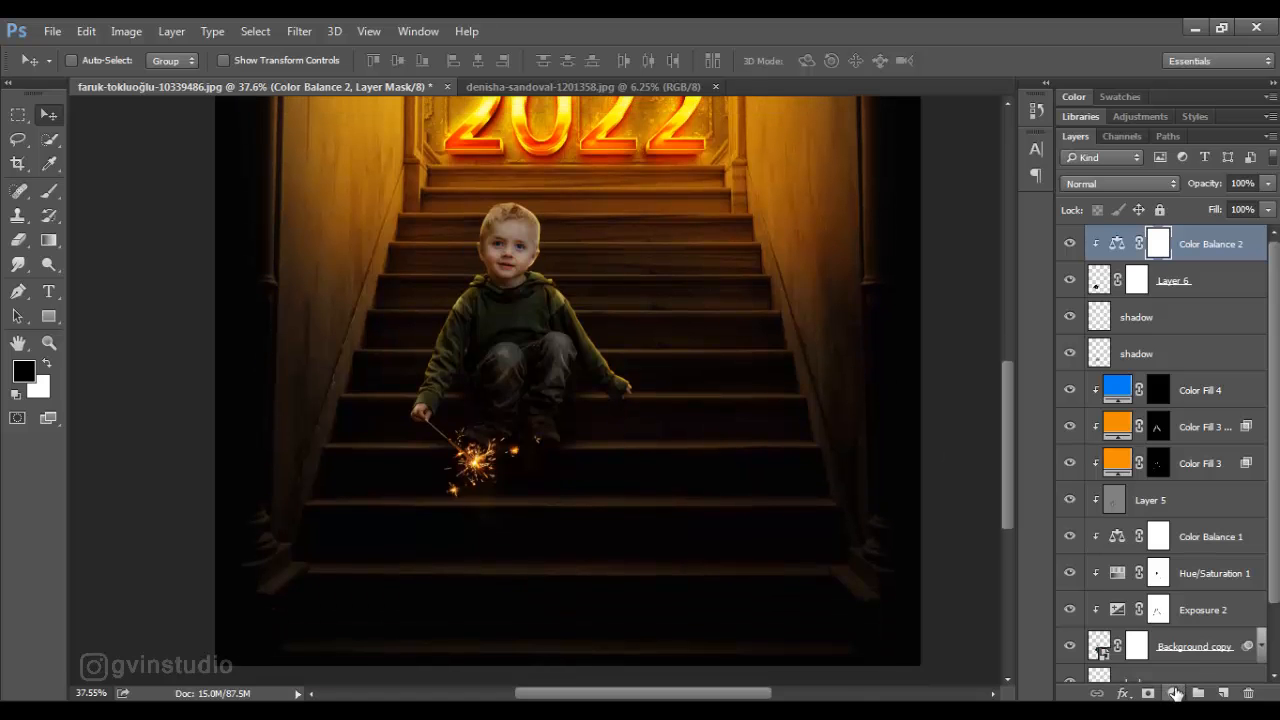
click(1174, 692)
click(1118, 281)
text(fde010)
click(1146, 235)
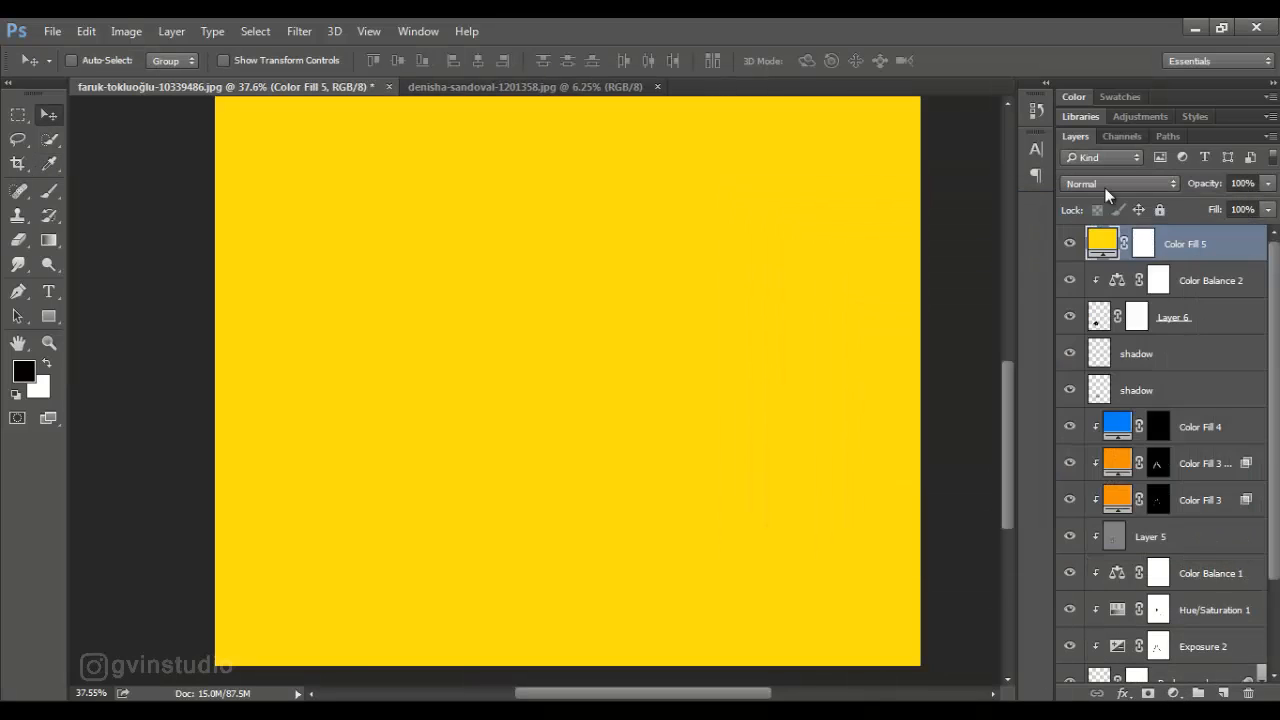
- Set the yellow Color Fill 5 layer to Soft Light and invert its layer mask to hide the effect
click(1105, 188)
click(1105, 380)
click(1143, 243)
key(b)
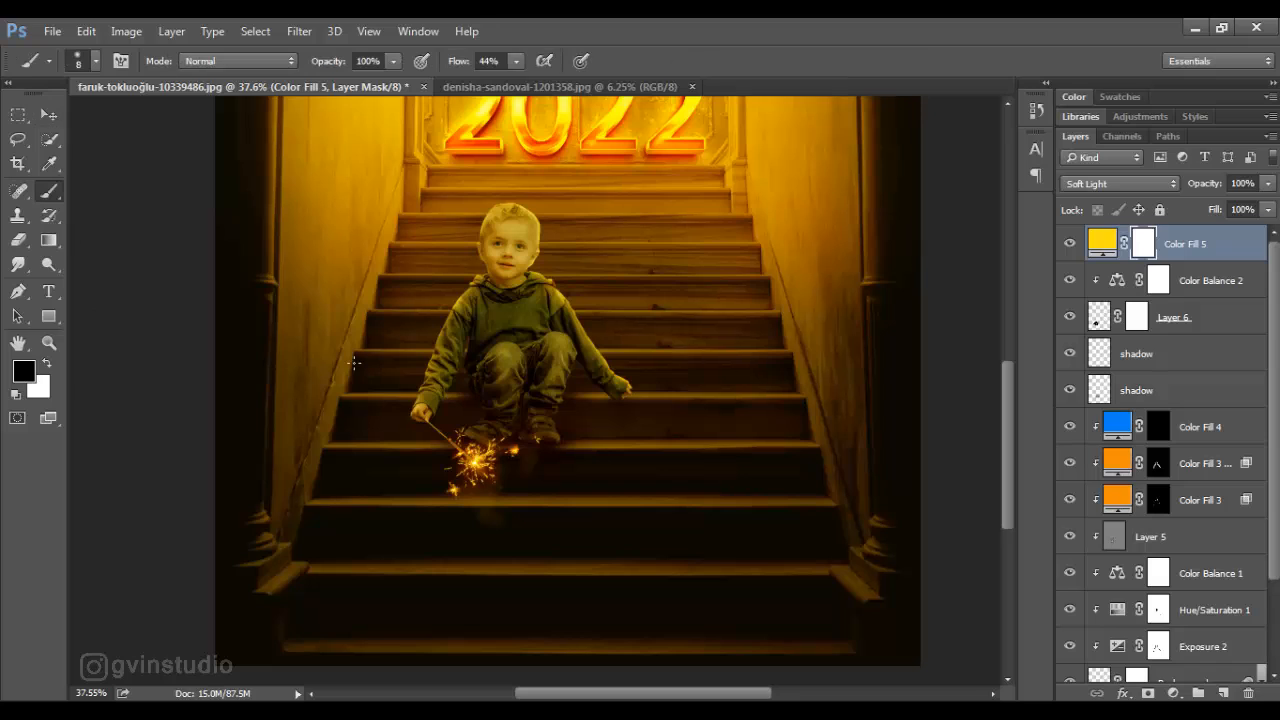
key(ctrl+i)
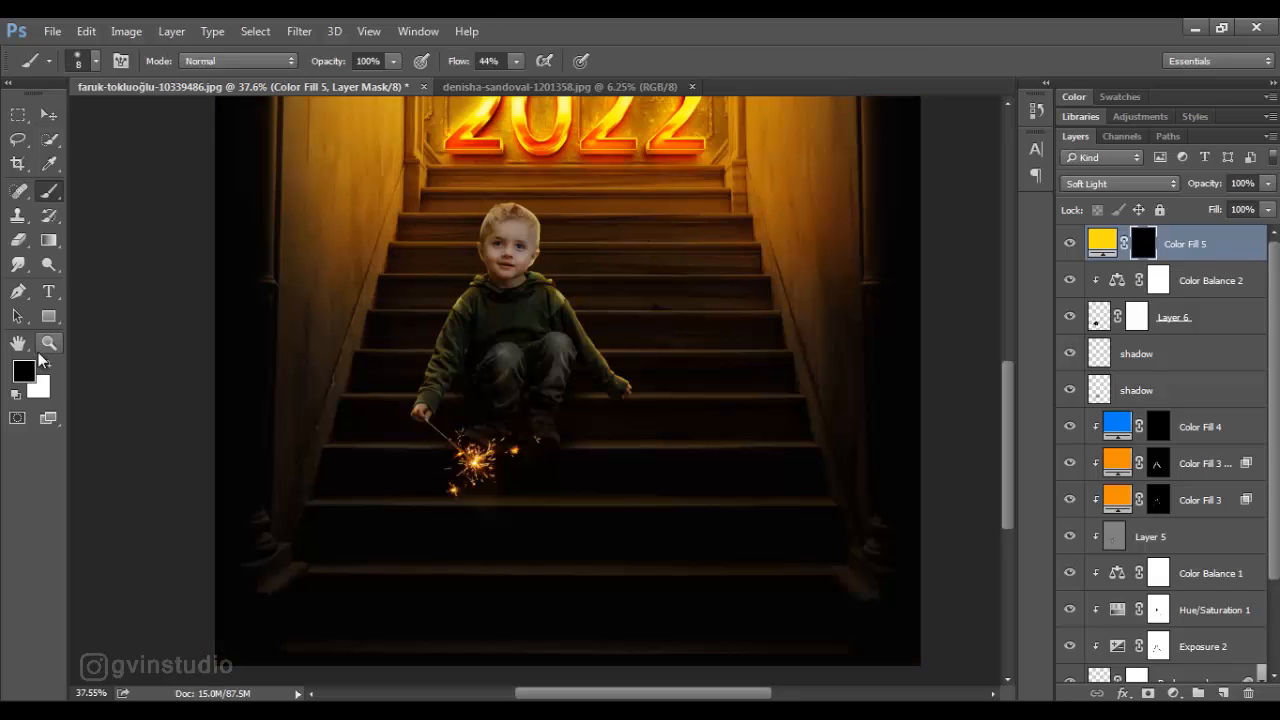
- Paint white on the Color Fill 5 mask around the sparkler with a larger soft brush to reveal a yellow glow
key(x)
key(bracketright)
key(bracketright)
key(bracketright)
key(bracketright)
mouse_move(436, 434)
mouse_down()
mouse_move(466, 463)
mouse_move(469, 451)
mouse_move(438, 452)
mouse_move(460, 469)
mouse_move(490, 470)
mouse_up()
key(bracketleft)
key(v)
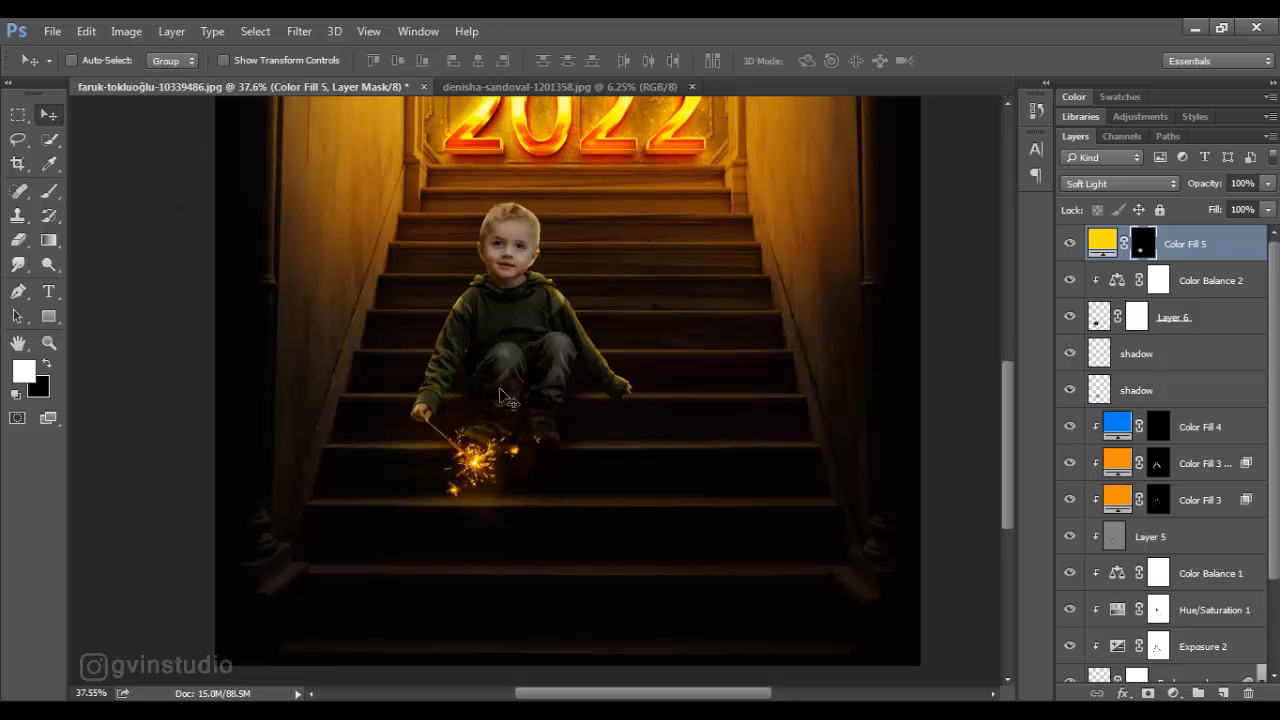
- Close the denisha-sandoval-1201358.jpg sparkler source document
scroll(550, 493, down, 5)
scroll(550, 493, up, 2)
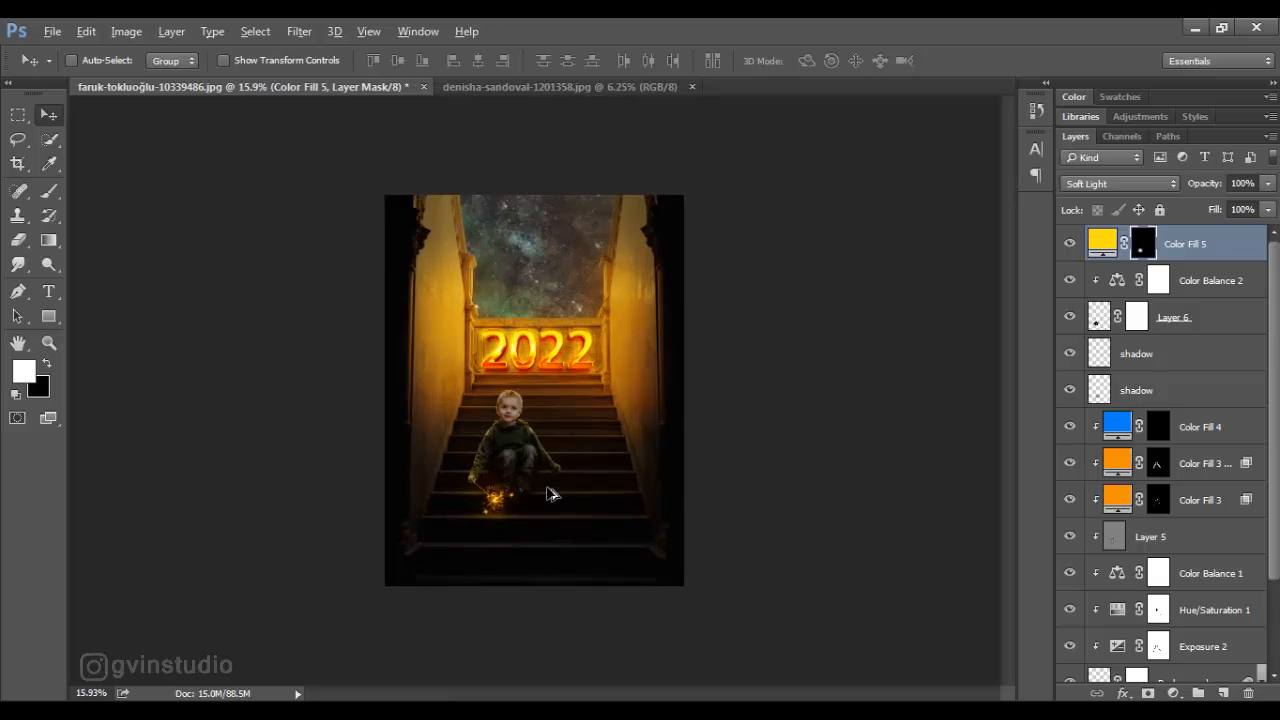
click(668, 88)
click(691, 87)
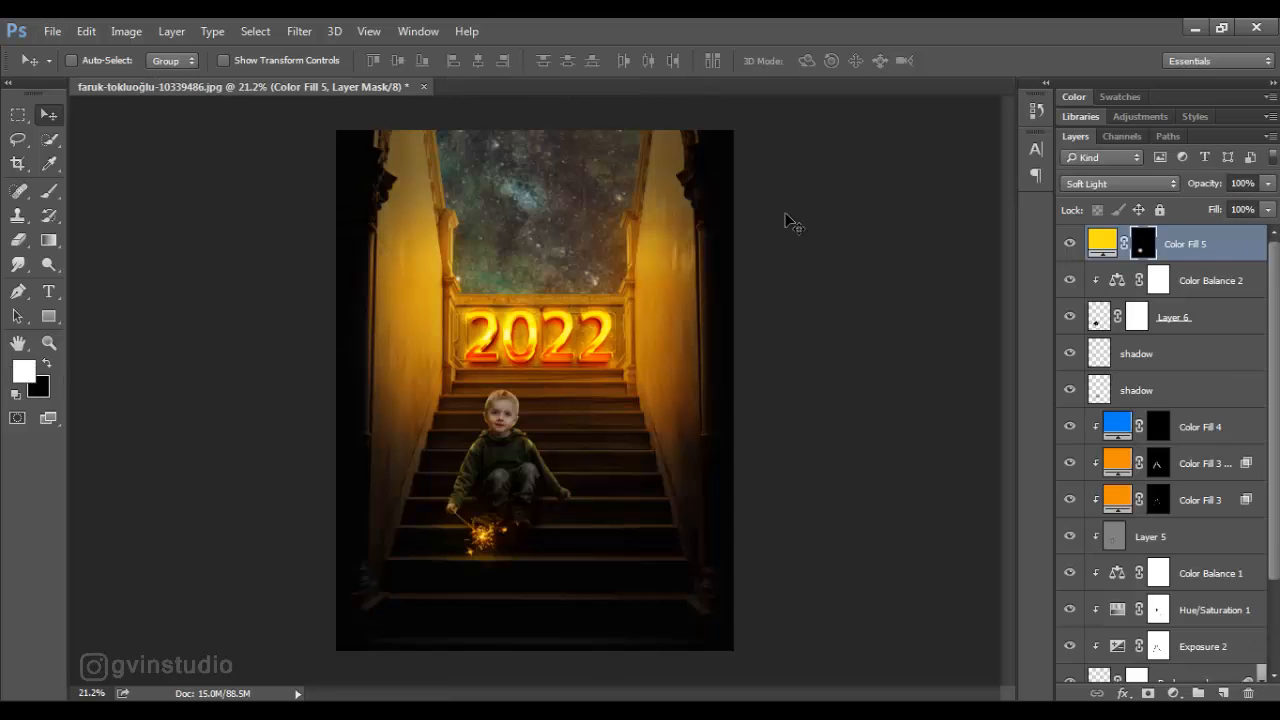
- Group all layers from the lowest shadow layer up to Color Fill 5 and name the group child
scroll(1071, 399, down, 3)
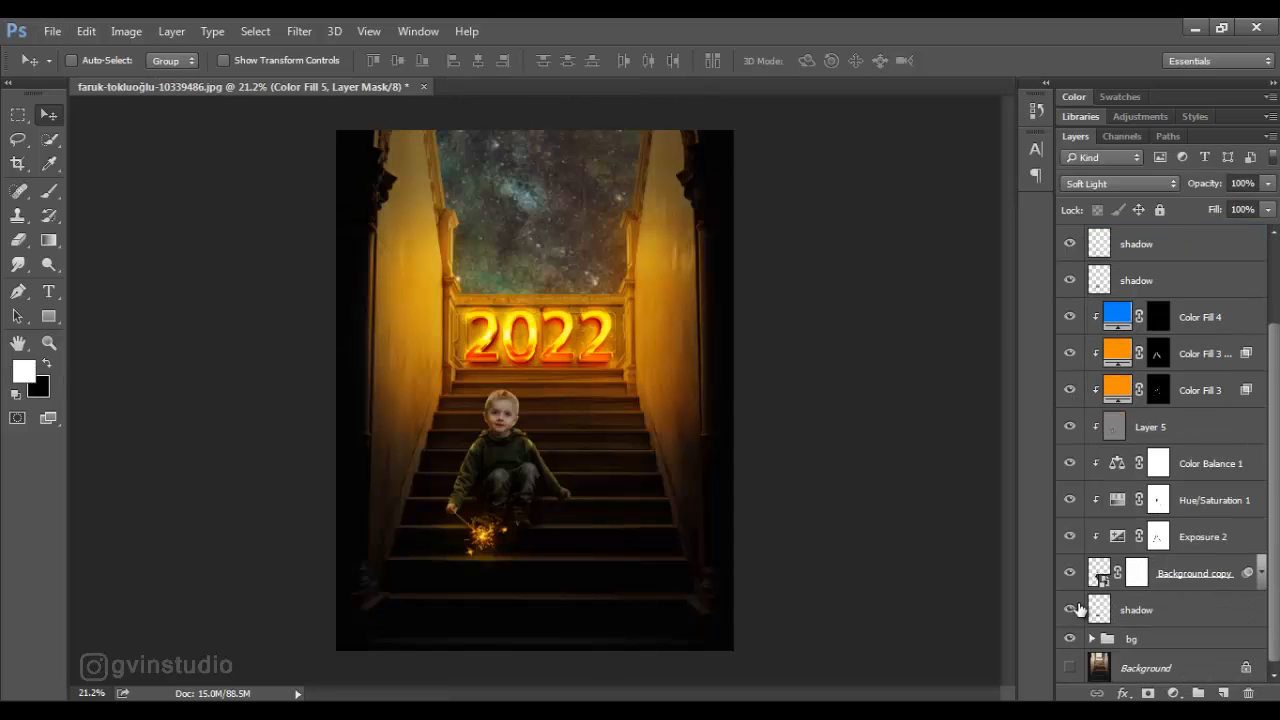
shift+click(1140, 612)
key(ctrl+g)
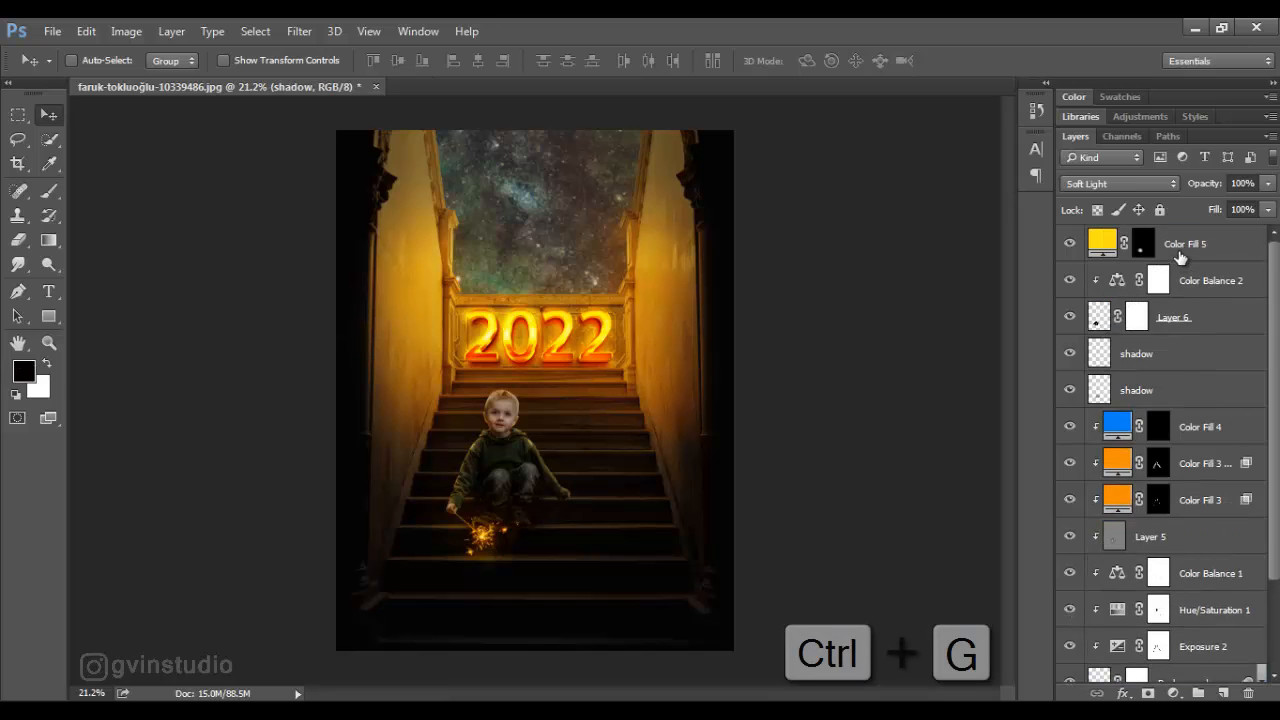
double_click(1140, 236)
text(child)
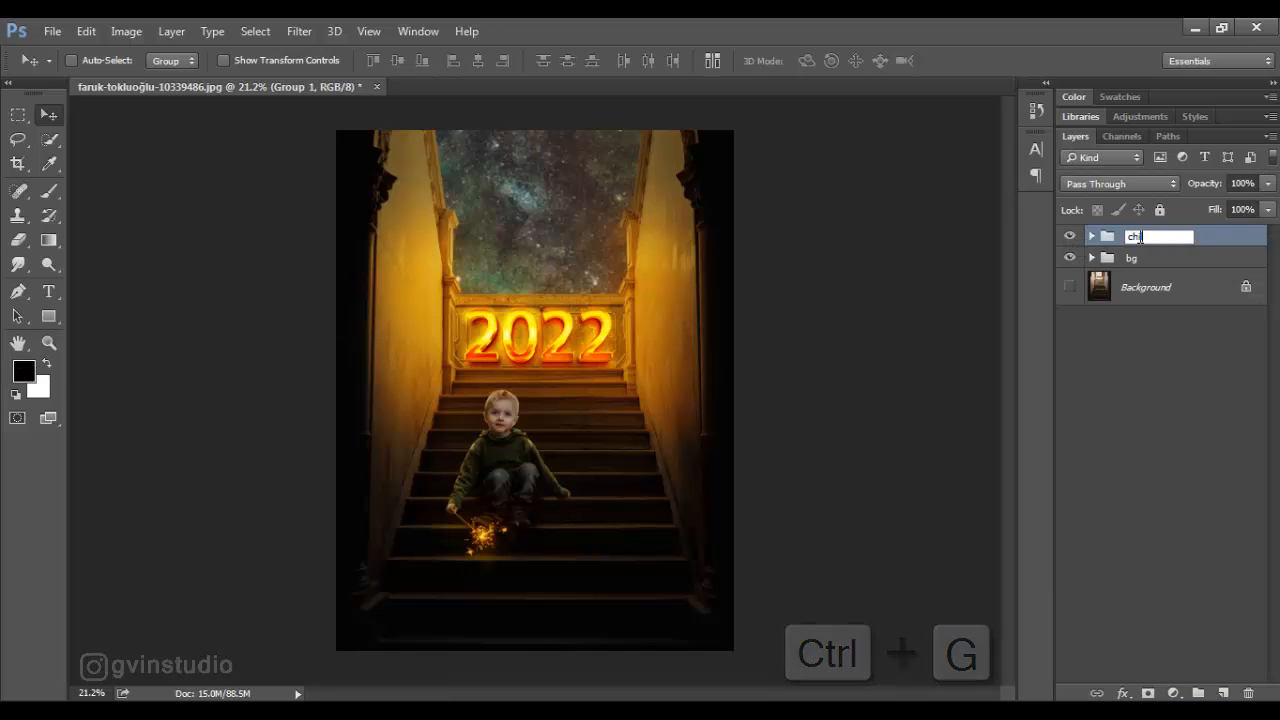
key(Return)
- Open the teddy bear image doll.png and bring it into the staircase document as a new layer
click(52, 31)
click(62, 68)
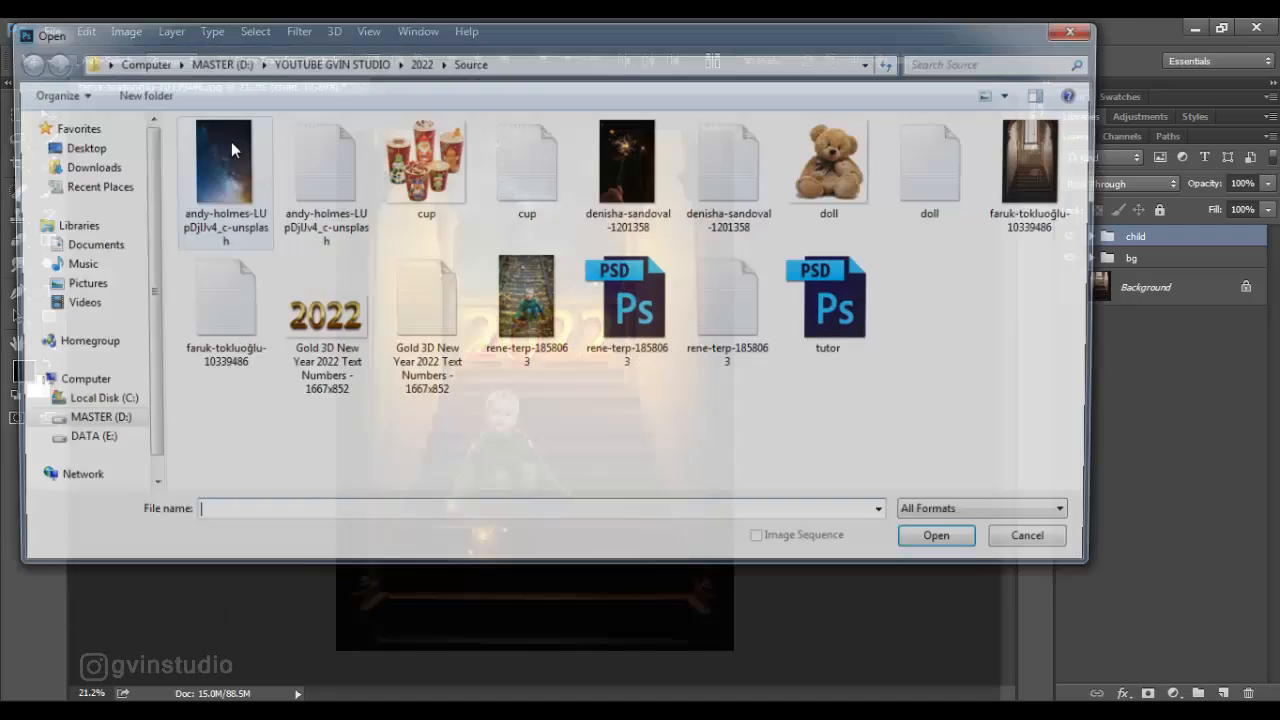
click(830, 205)
click(949, 545)
drag(584, 417, 592, 463)
- Scale the teddy bear down to about 44% and place it on the step beside the boy's free hand
key(ctrl+t)
key(ctrl+t)
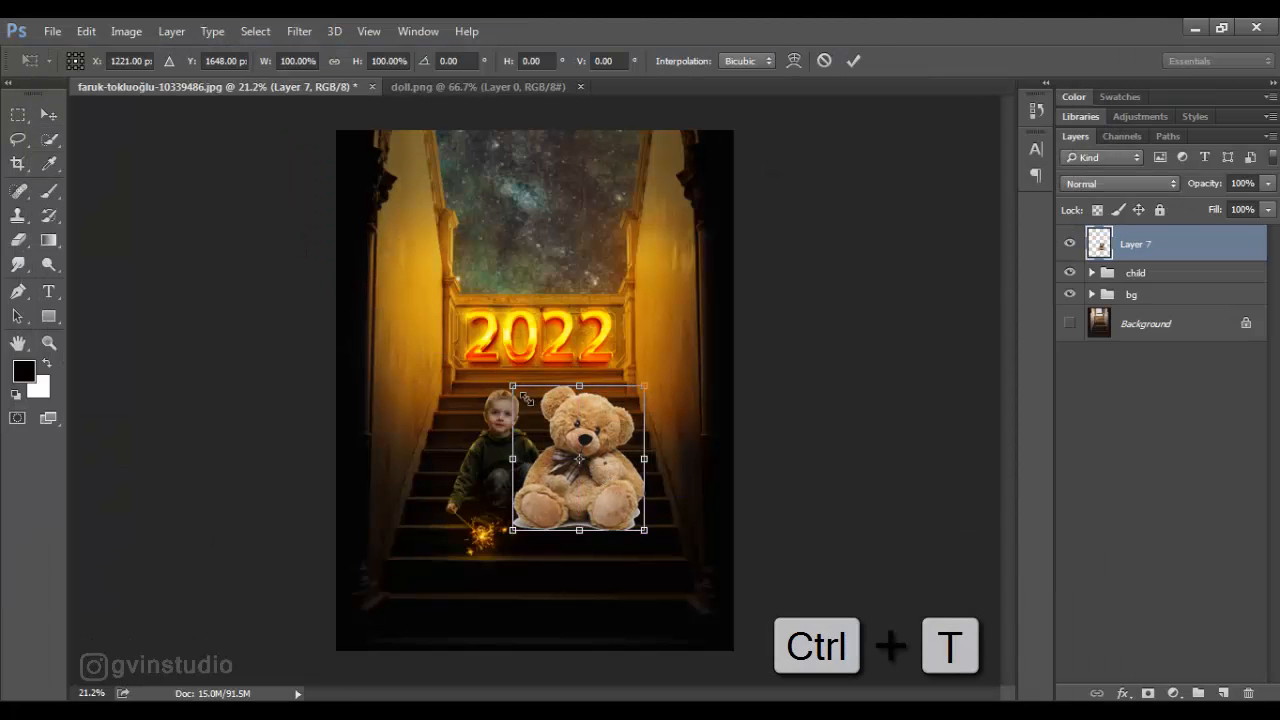
drag(514, 386, 597, 487)
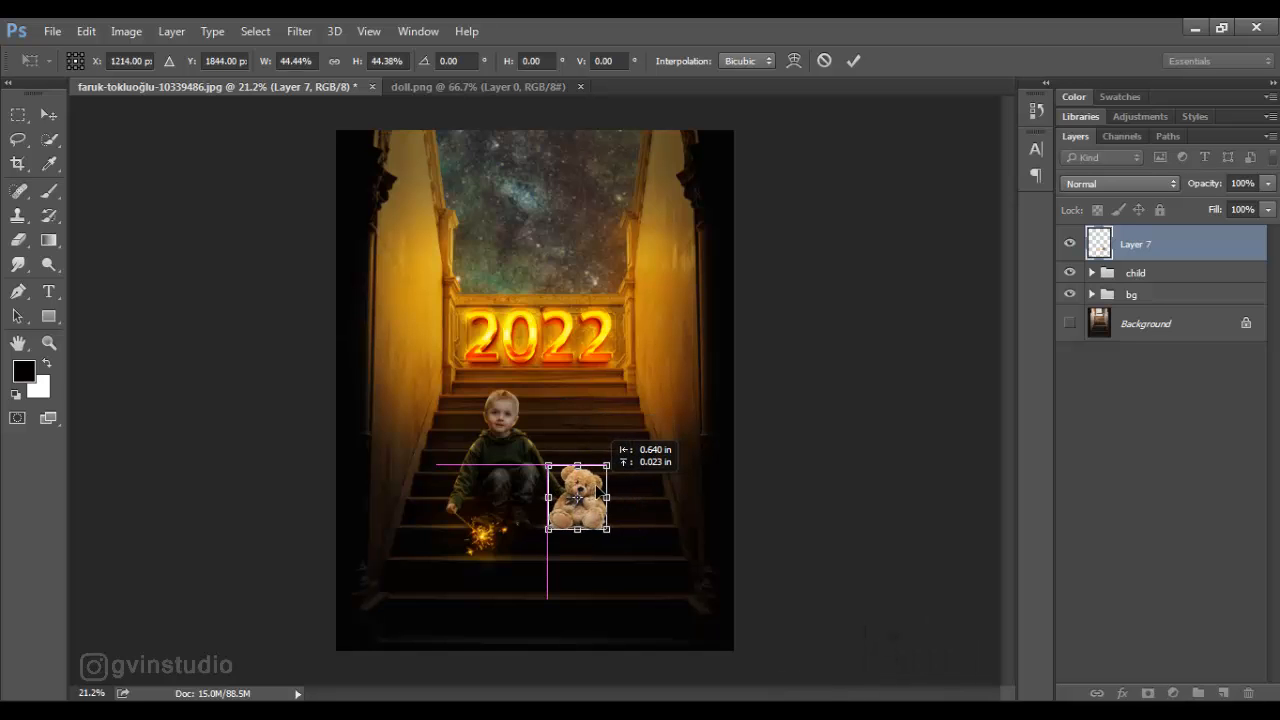
click(853, 61)
scroll(614, 472, up, 6)
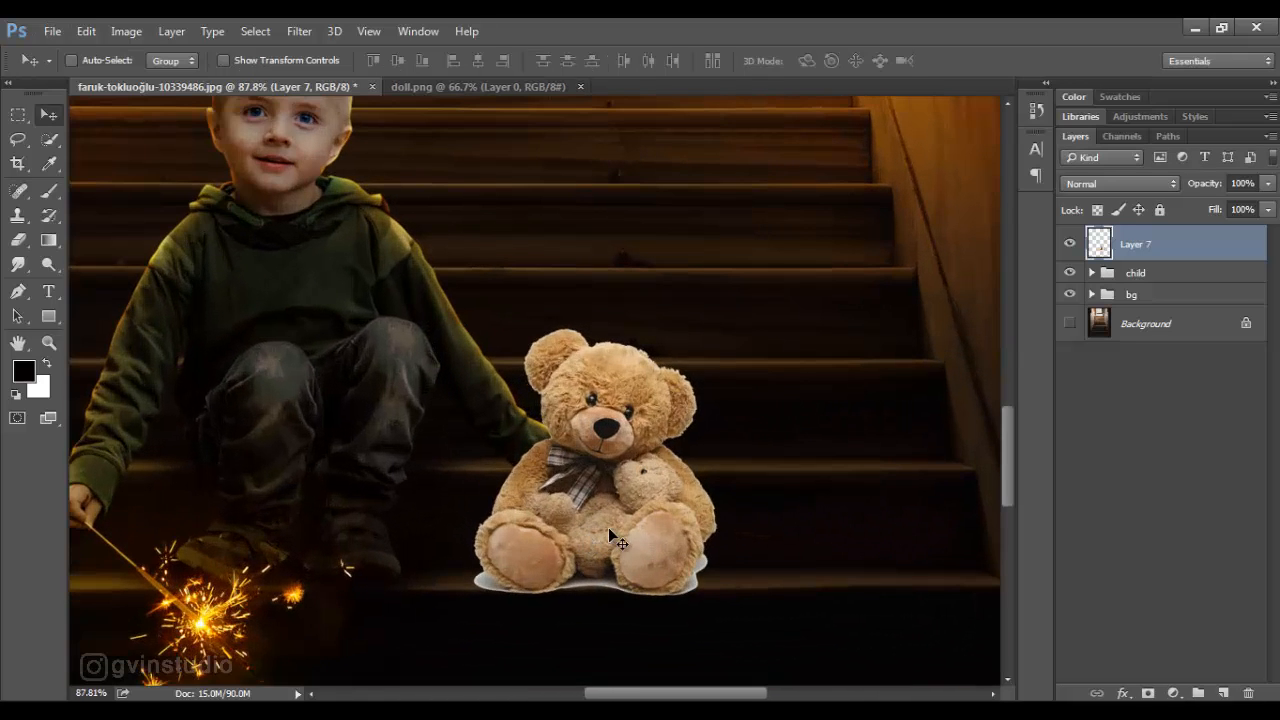
drag(608, 527, 597, 525)
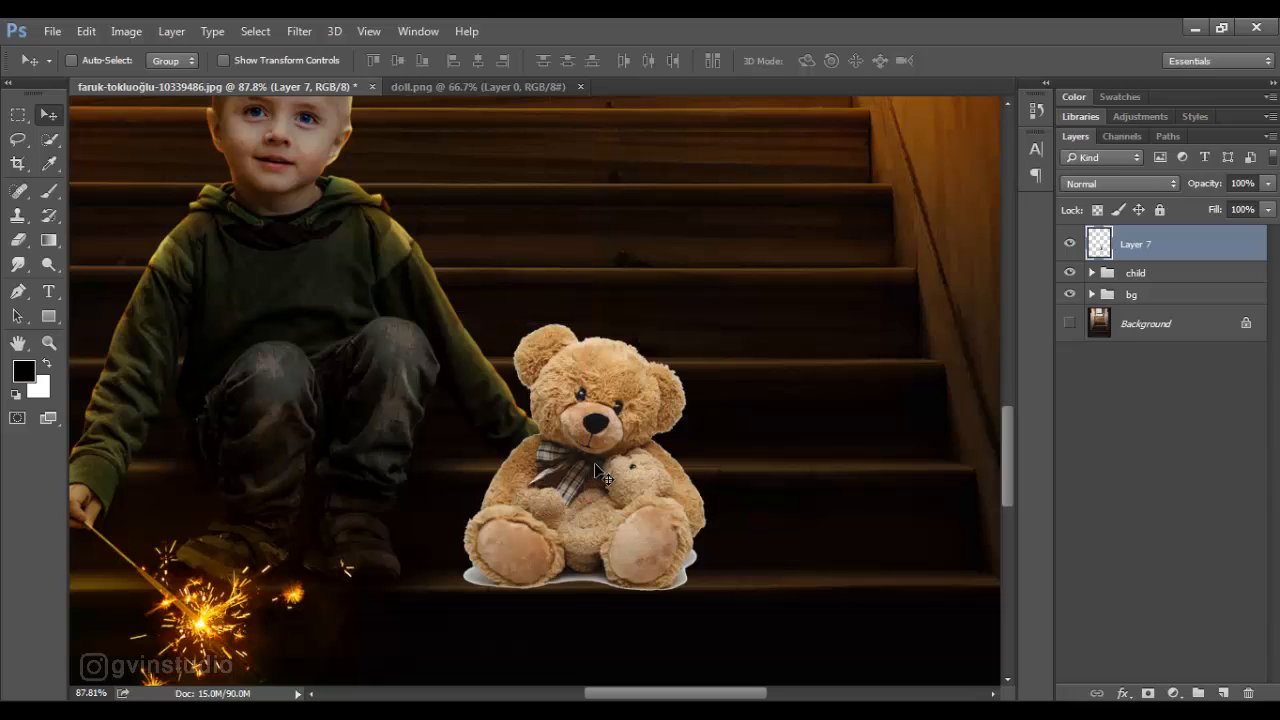
- Load the bear's outline as a selection, contract it slightly, and add a layer mask from it
ctrl+click(1099, 243)
click(255, 31)
mouse_move(286, 272)
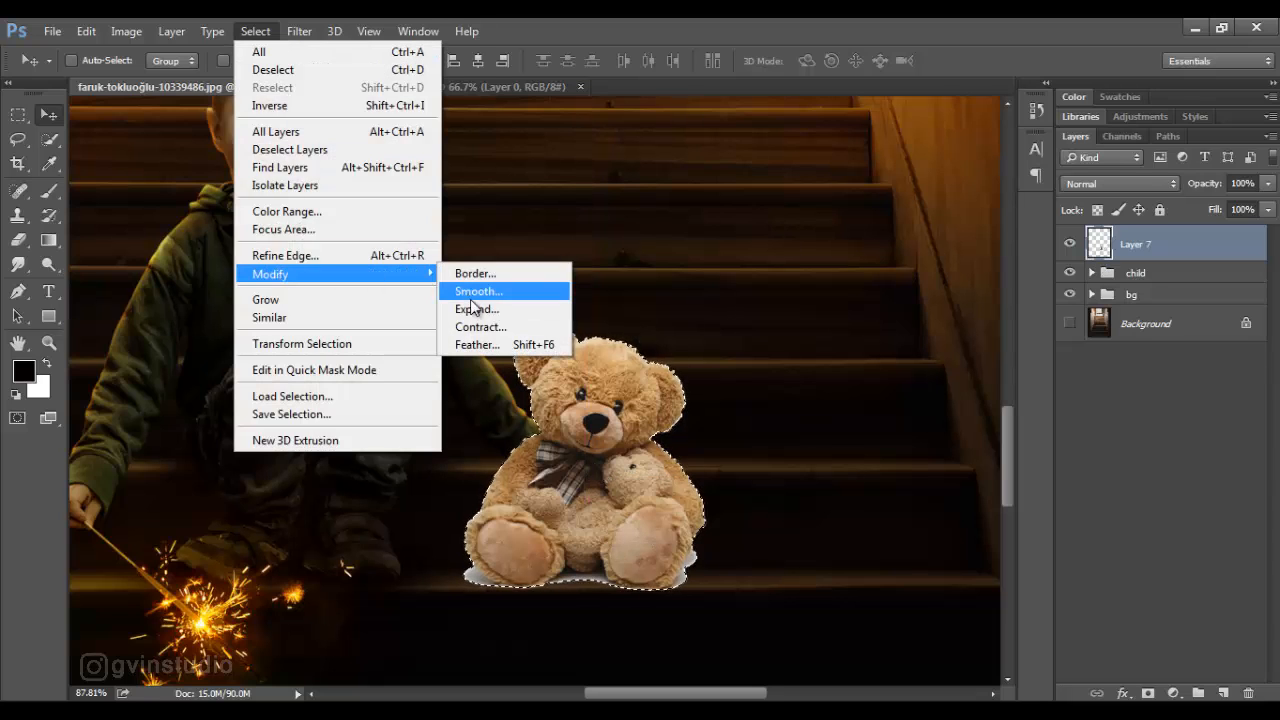
click(477, 326)
click(728, 256)
click(1148, 693)
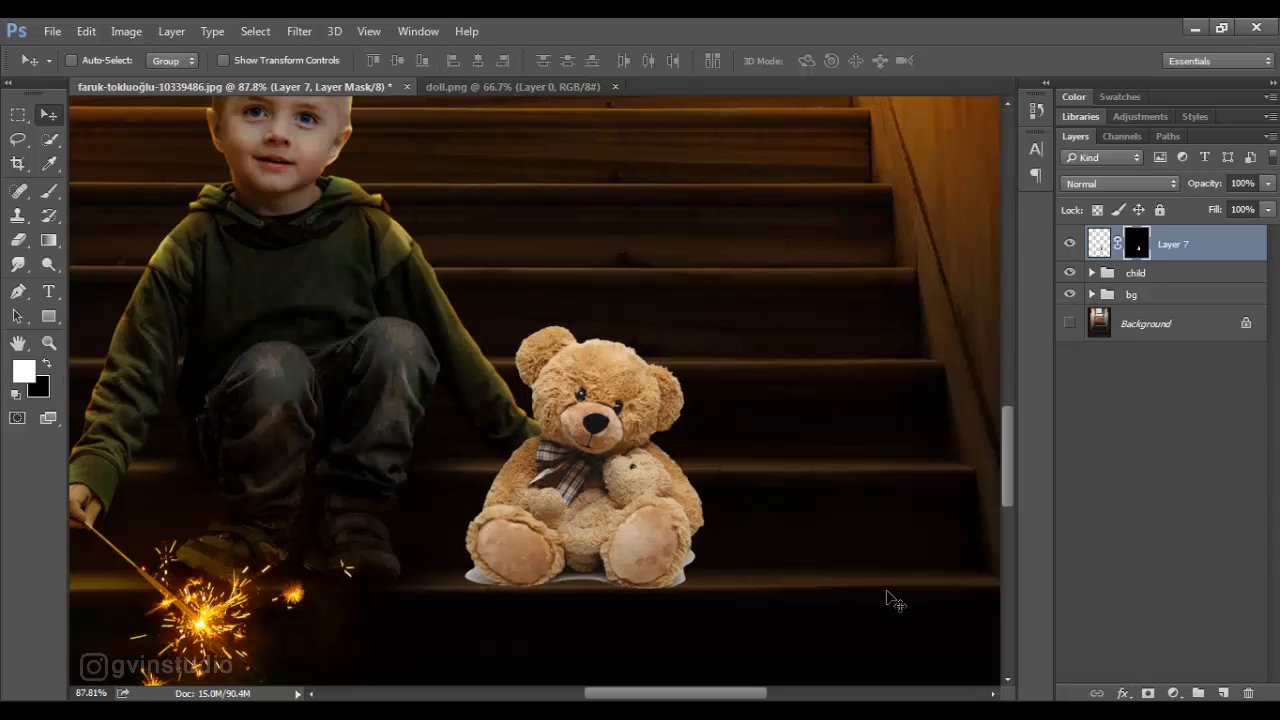
- Mask out the white fringe beside the bear's foot nearest the boy with a size 5 black brush at 100% flow
click(49, 192)
key(x)
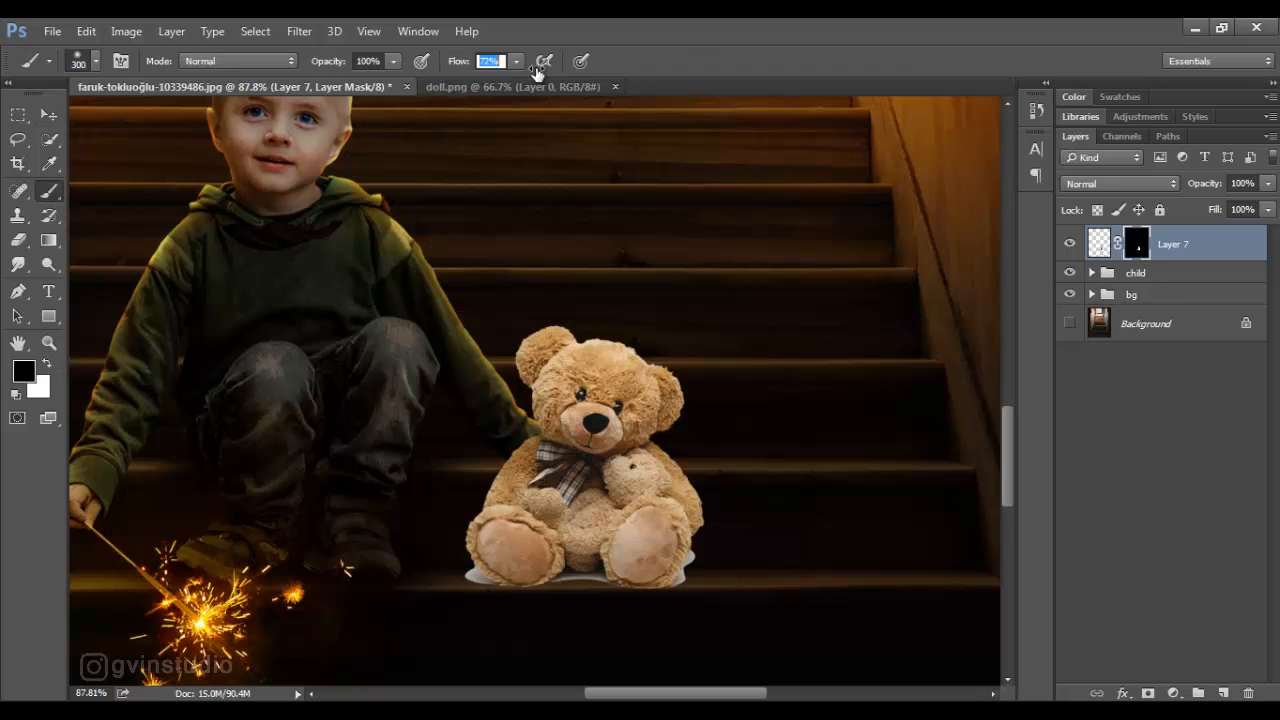
right_click(489, 339)
click(837, 60)
key(bracketleft)
key(bracketleft)
key(bracketleft)
key(bracketleft)
key(bracketleft)
key(bracketleft)
key(bracketleft)
key(bracketleft)
key(bracketleft)
key(bracketleft)
key(bracketleft)
key(bracketleft)
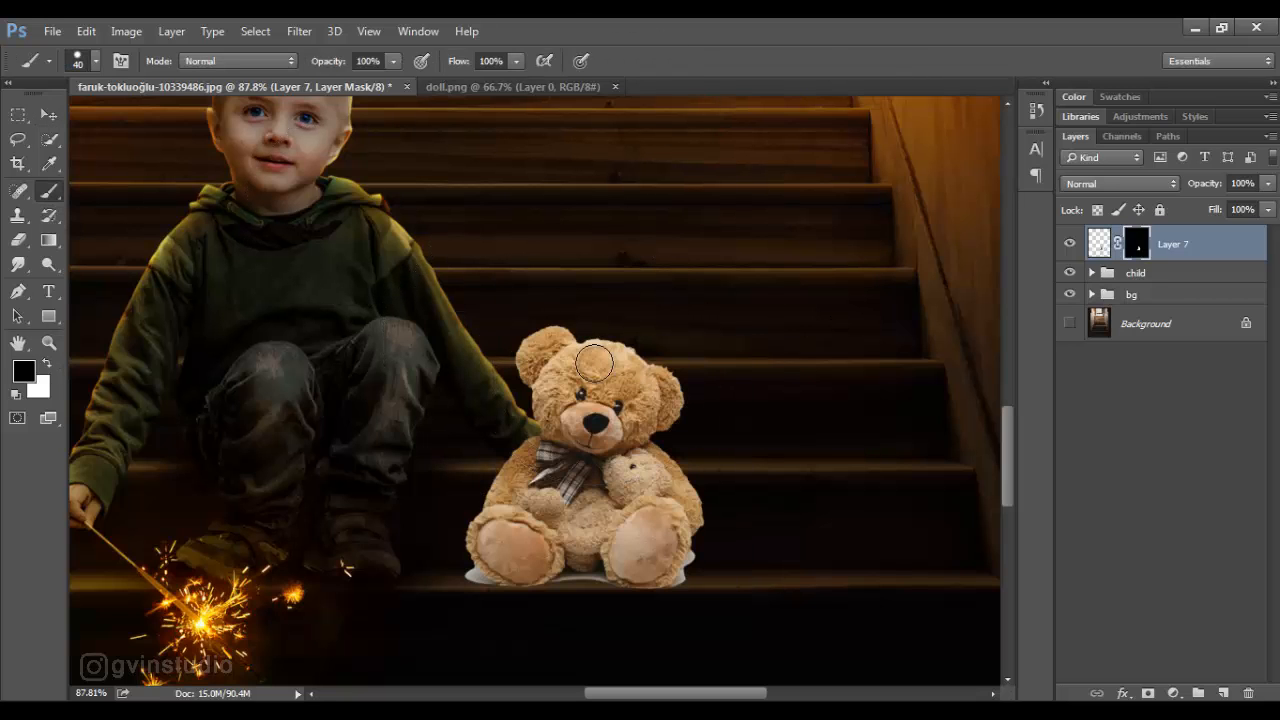
scroll(477, 613, up, 8)
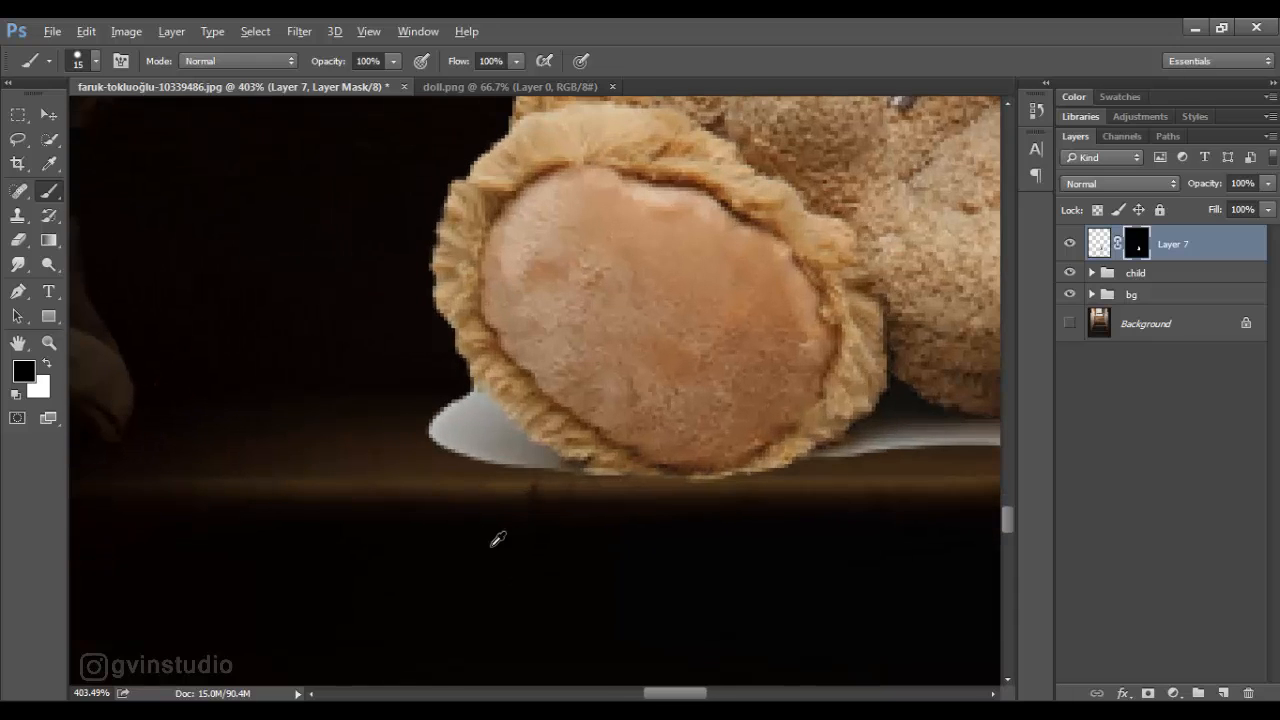
key(bracketleft)
key(bracketleft)
key(bracketleft)
drag(479, 399, 497, 420)
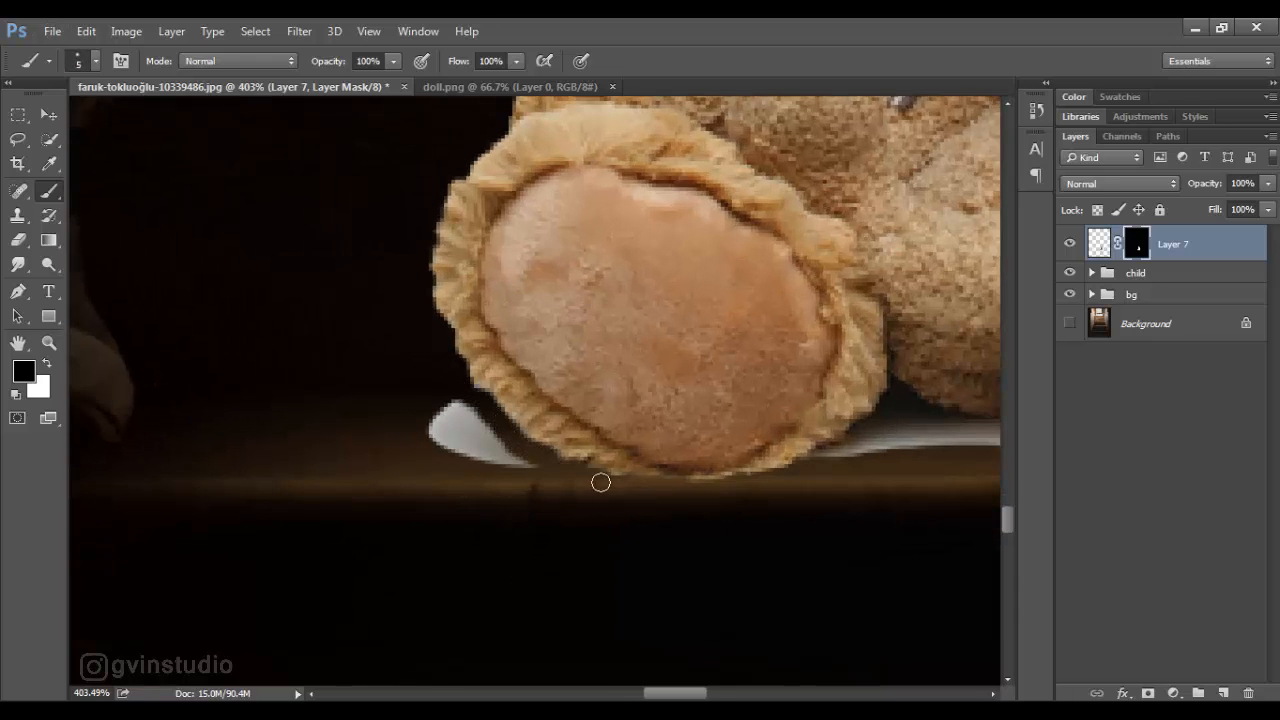
mouse_move(600, 482)
mouse_down()
mouse_move(482, 443)
mouse_move(515, 452)
mouse_up()
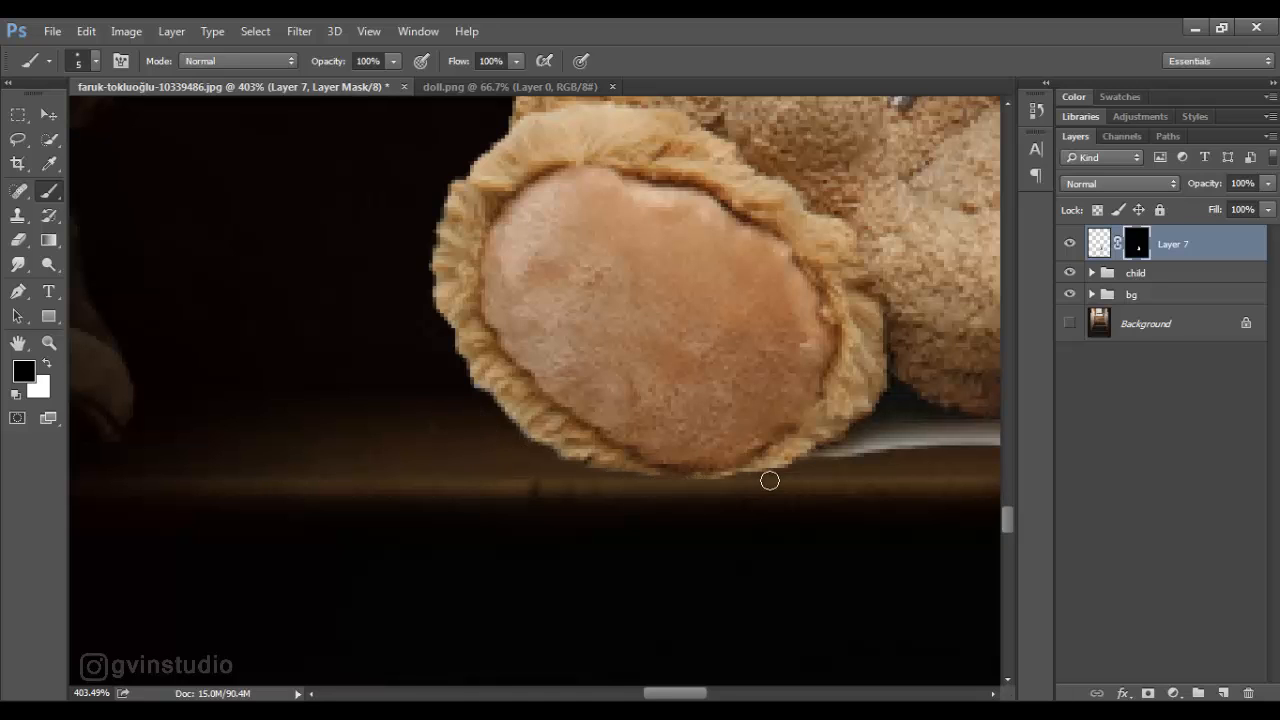
- Mask out the remaining white fringe between the bear's feet and around the foot farther from the boy
mouse_move(770, 481)
mouse_down()
mouse_move(435, 479)
mouse_move(519, 429)
mouse_move(544, 450)
mouse_move(584, 427)
mouse_move(702, 404)
mouse_move(652, 421)
mouse_move(712, 408)
mouse_up()
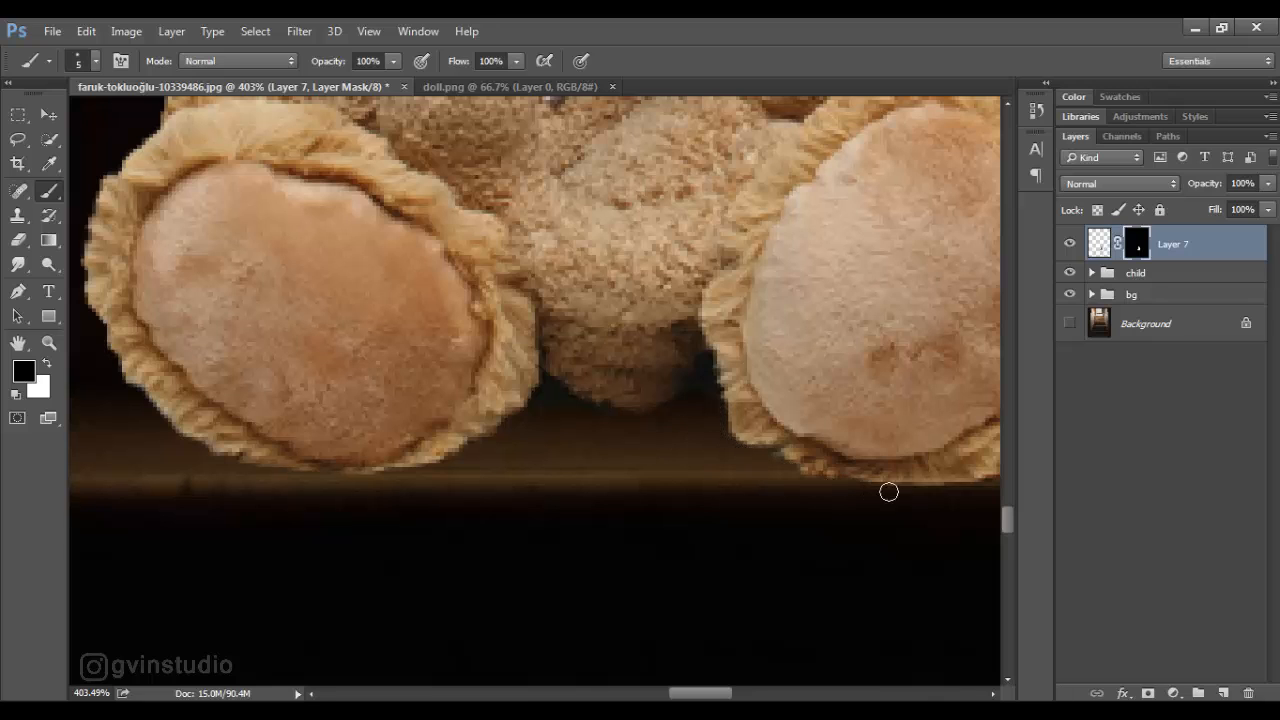
drag(668, 418, 408, 428)
drag(764, 464, 713, 494)
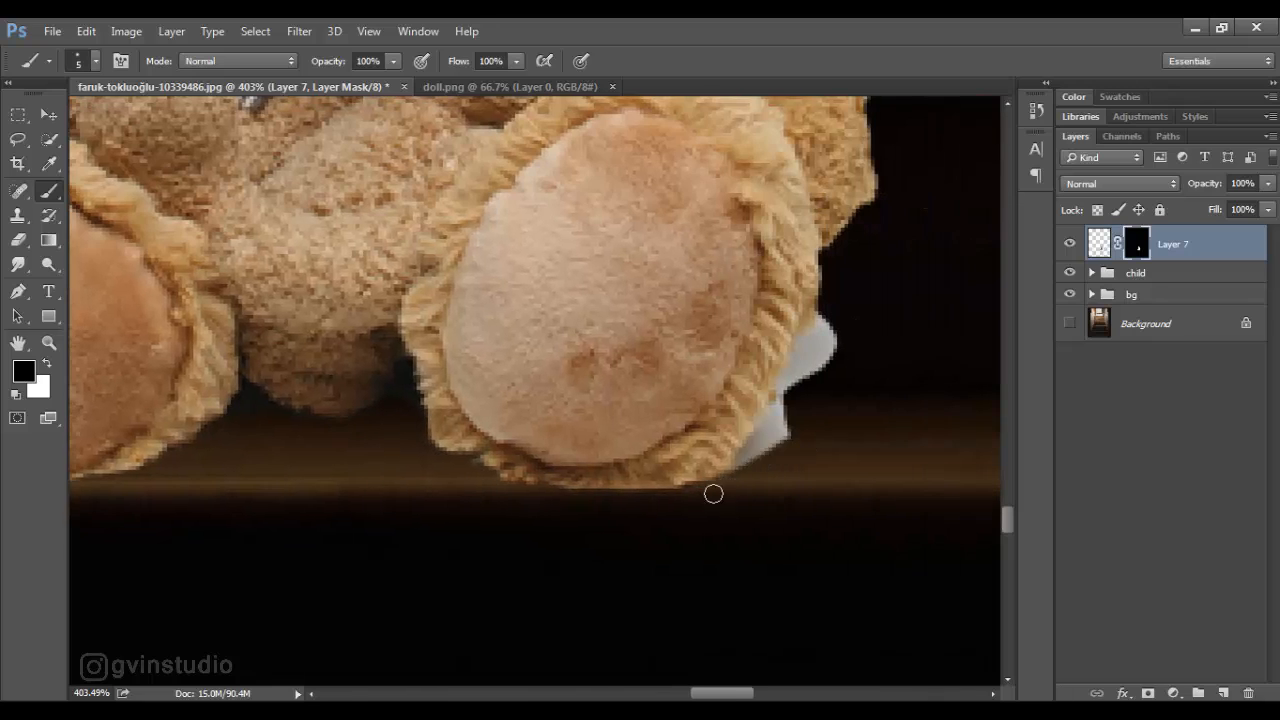
mouse_move(771, 412)
mouse_down()
mouse_move(822, 334)
mouse_move(810, 381)
mouse_up()
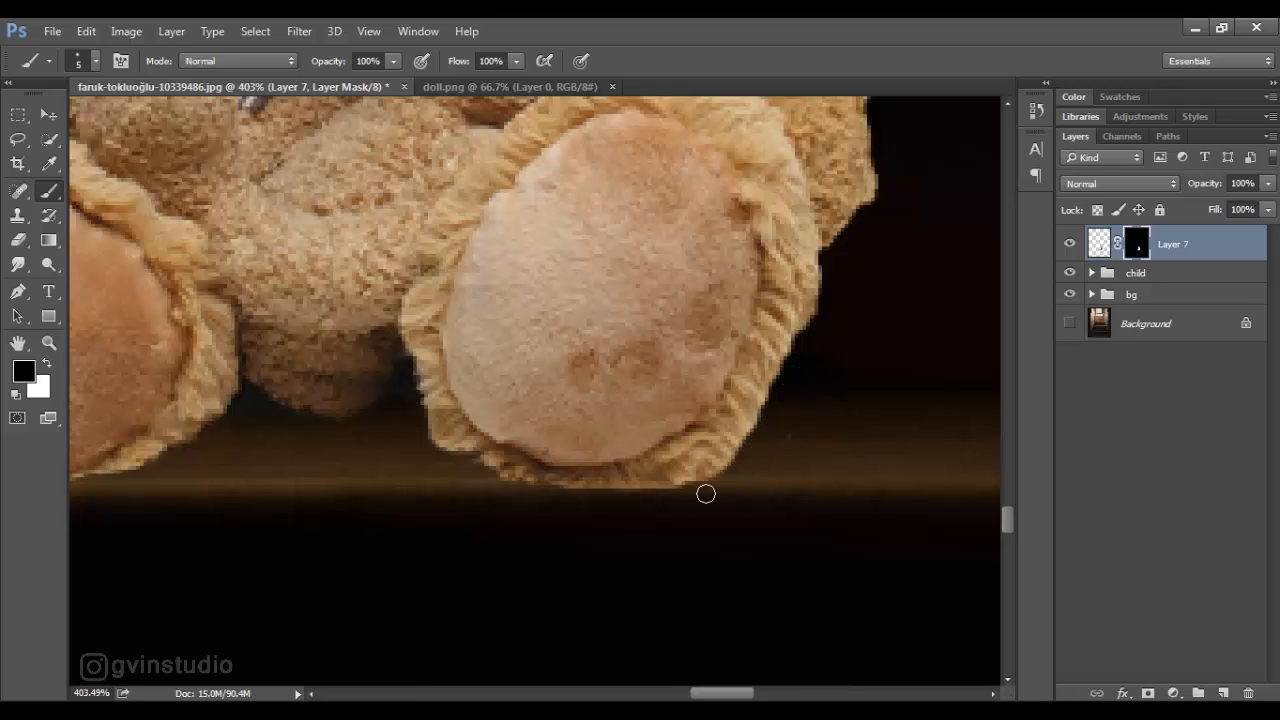
- Nudge the teddy bear image slightly left toward the boy's hand
click(47, 115)
key(ctrl+0)
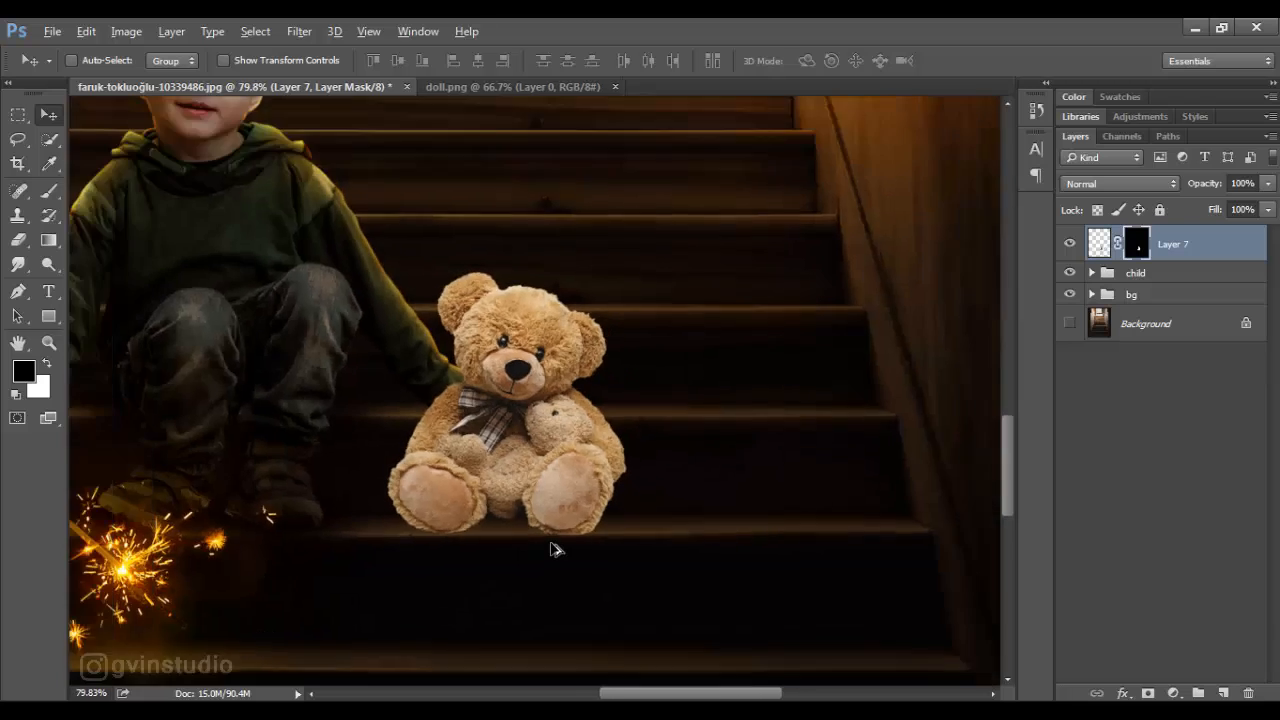
scroll(555, 550, down, 2)
scroll(557, 551, up, 6)
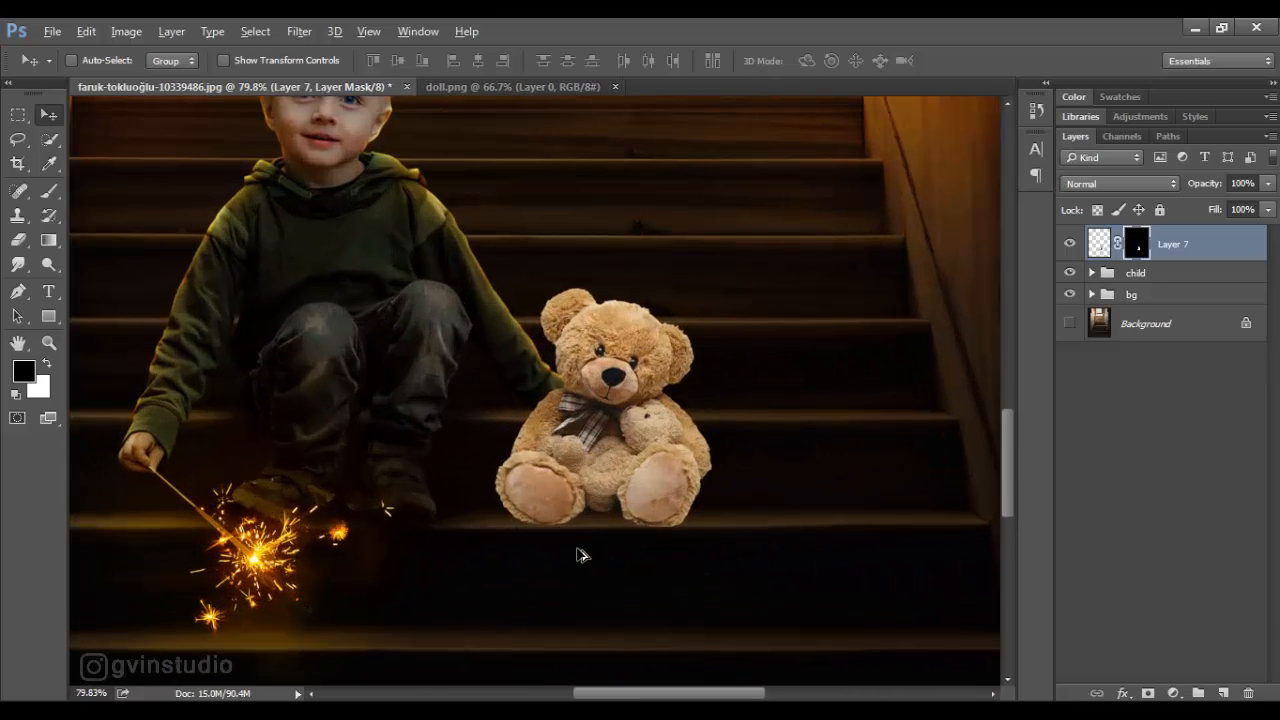
click(1099, 243)
key(Left)
key(Left)
key(Left)
key(Left)
key(Left)
key(Left)
key(Left)
key(Left)
key(Left)
key(Left)
key(Left)
key(Left)
key(Left)
key(Left)
key(Left)
key(Left)
key(Left)
key(Left)
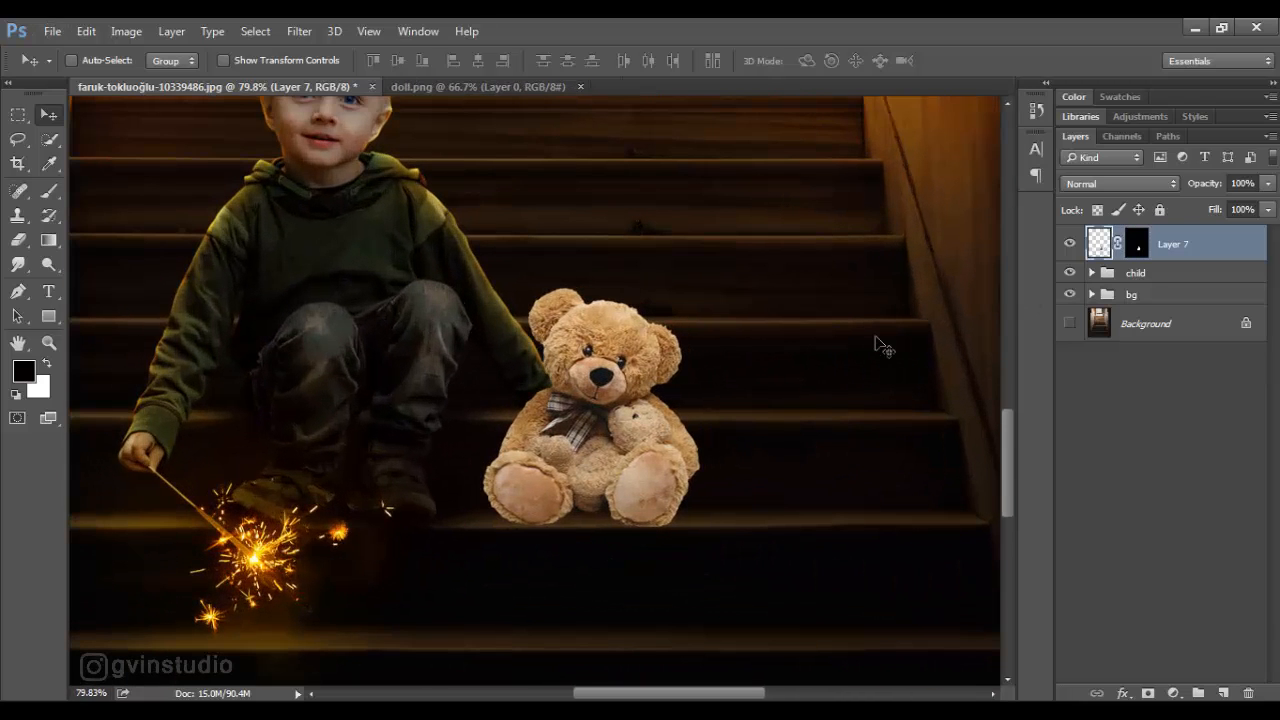
scroll(660, 450, down, 12)
scroll(660, 455, up, 5)
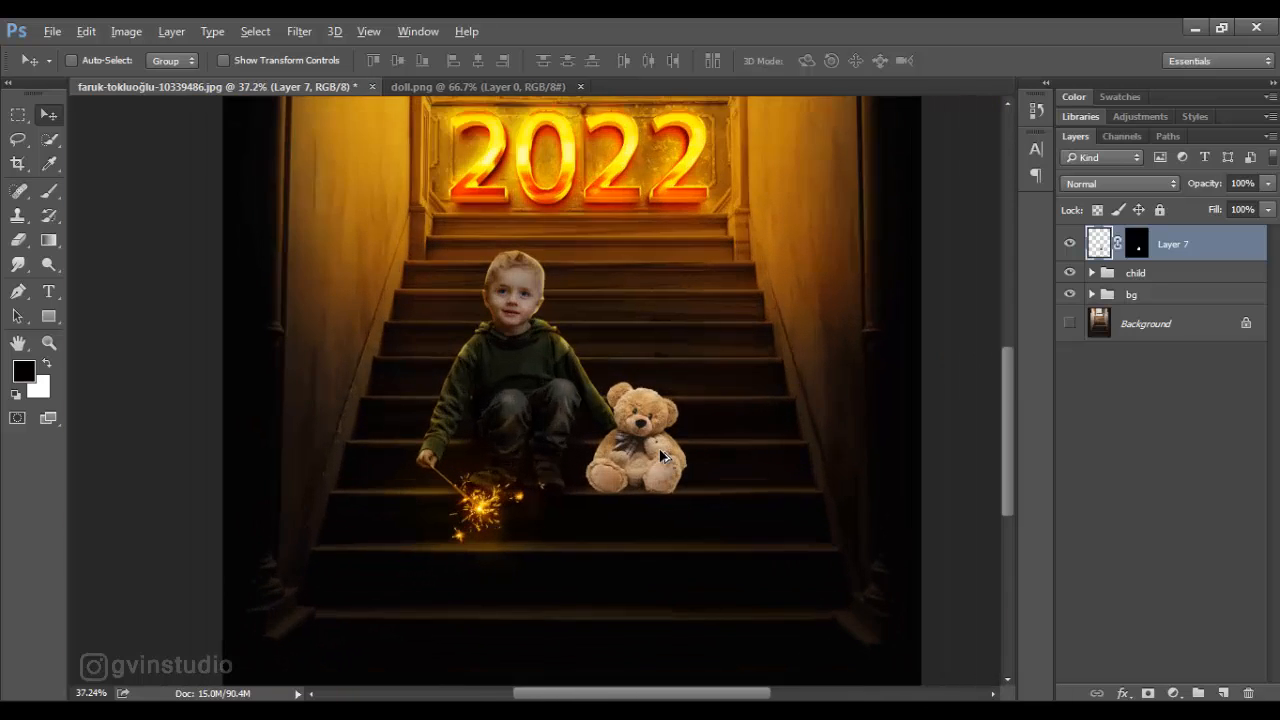
- Add an Exposure adjustment clipped to the bear layer and lower its exposure to darken the bear
click(1173, 694)
click(1107, 414)
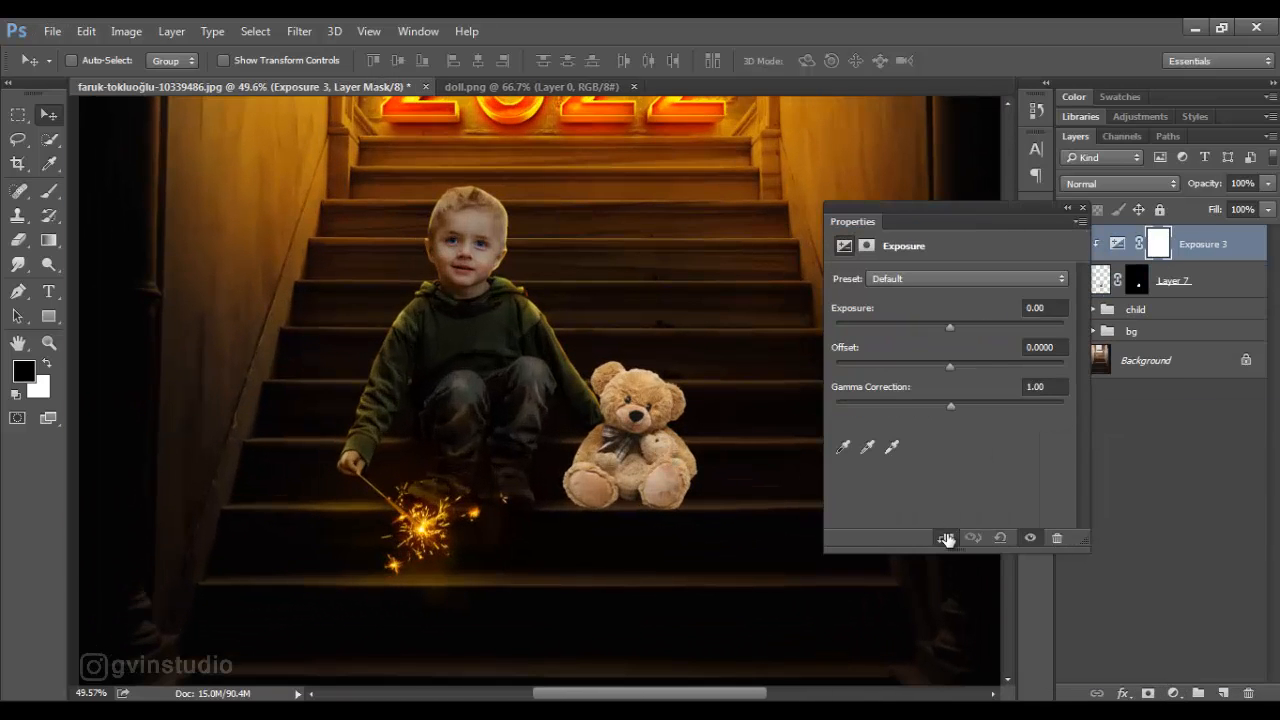
drag(948, 328, 907, 329)
click(1082, 208)
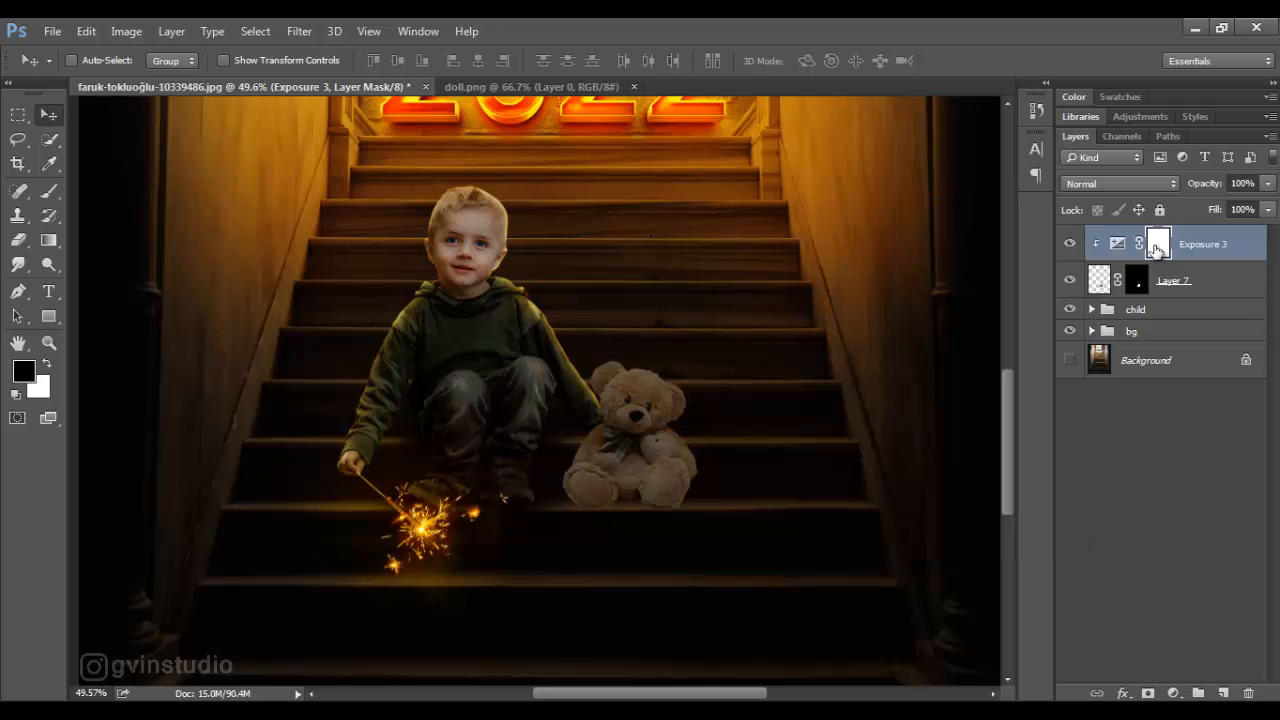
- Paint black at 69% flow with a size 15 brush on the bear's Exposure mask along the outer arm edge farther from the boy
text(b69)
key(Return)
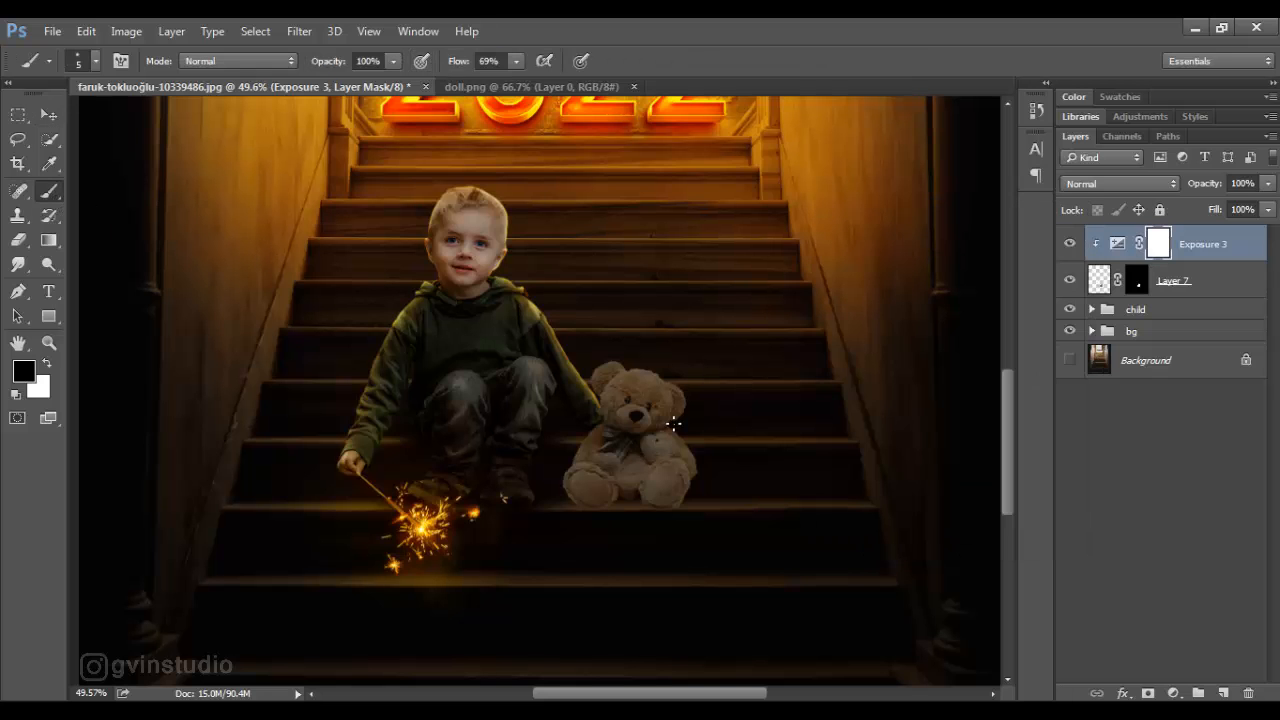
scroll(674, 424, up, 6)
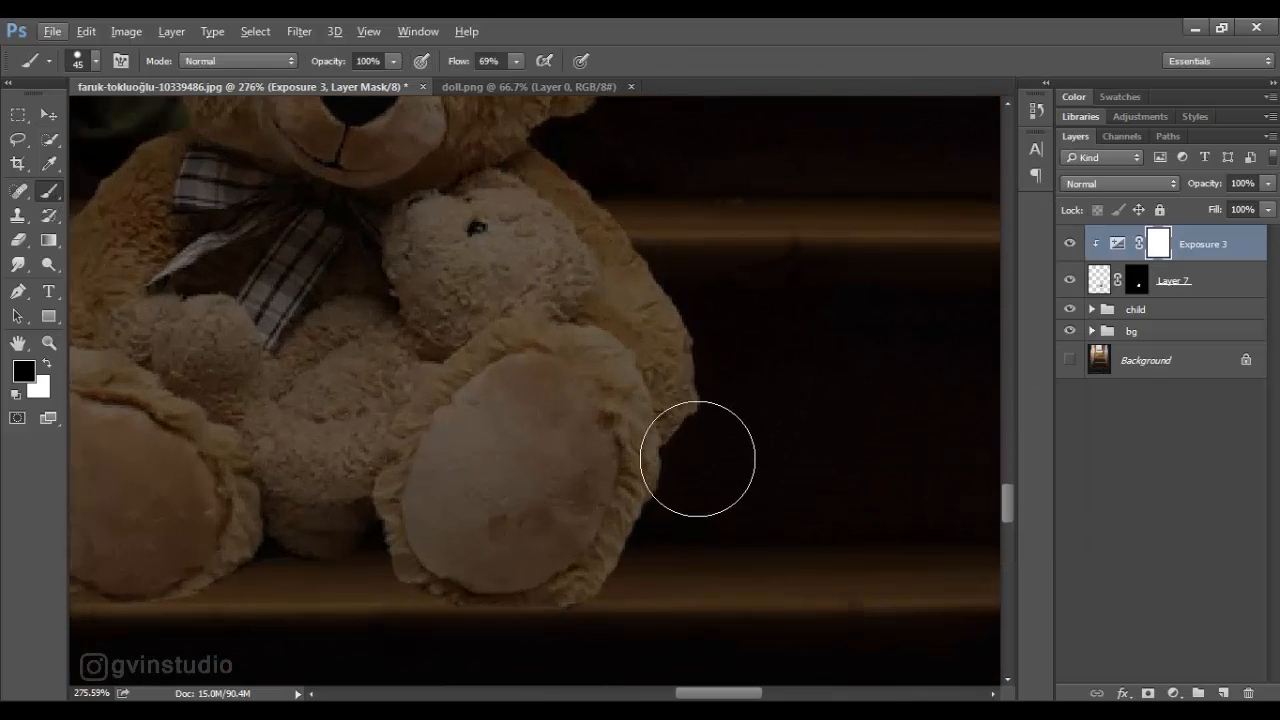
key(bracketleft)
key(bracketleft)
key(bracketleft)
key(bracketleft)
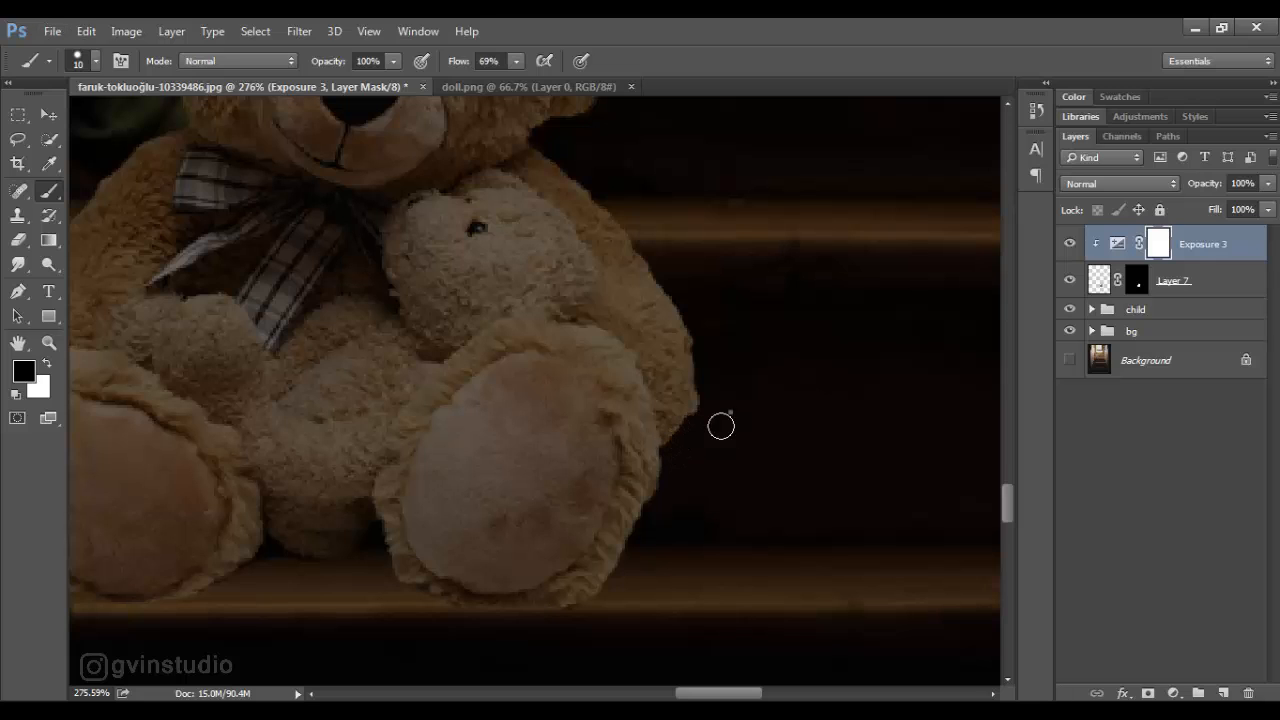
right_click(721, 427)
key(Escape)
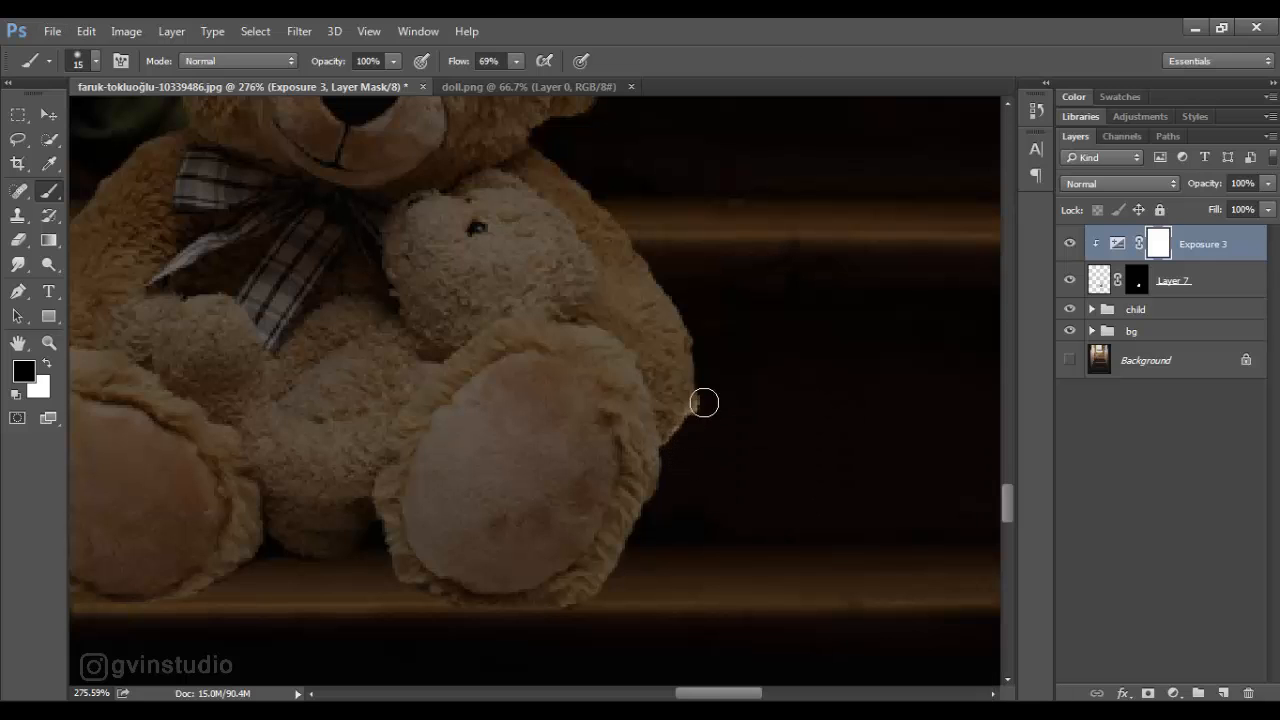
drag(704, 403, 700, 321)
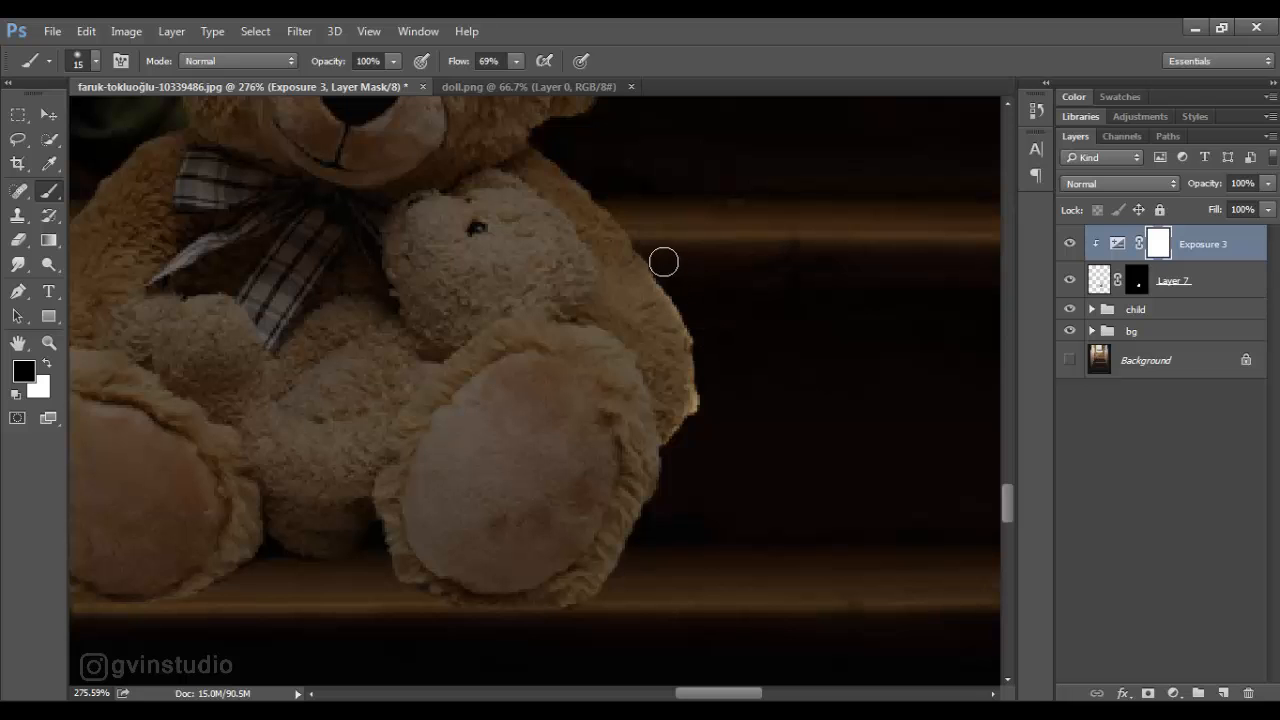
drag(663, 262, 575, 155)
- Brush a thin rim of light on the Exposure mask along the top of the bear's head and both ears
scroll(560, 160, up, 5)
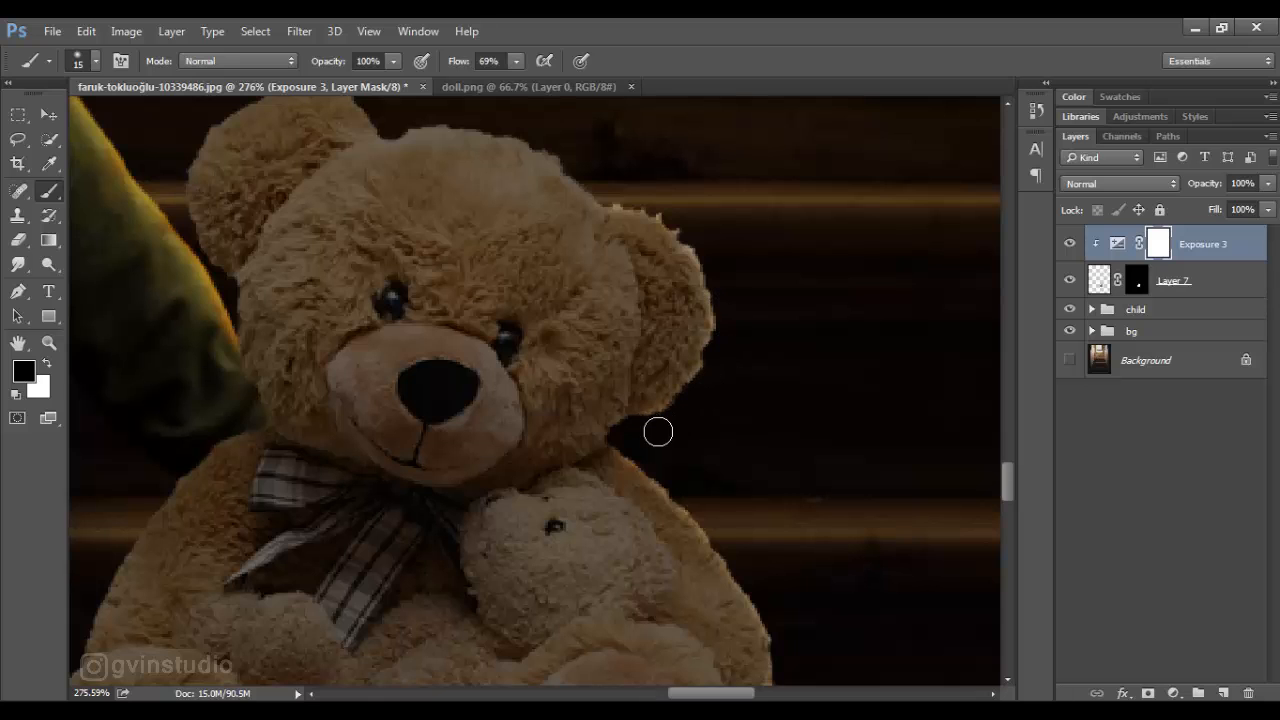
drag(717, 431, 853, 564)
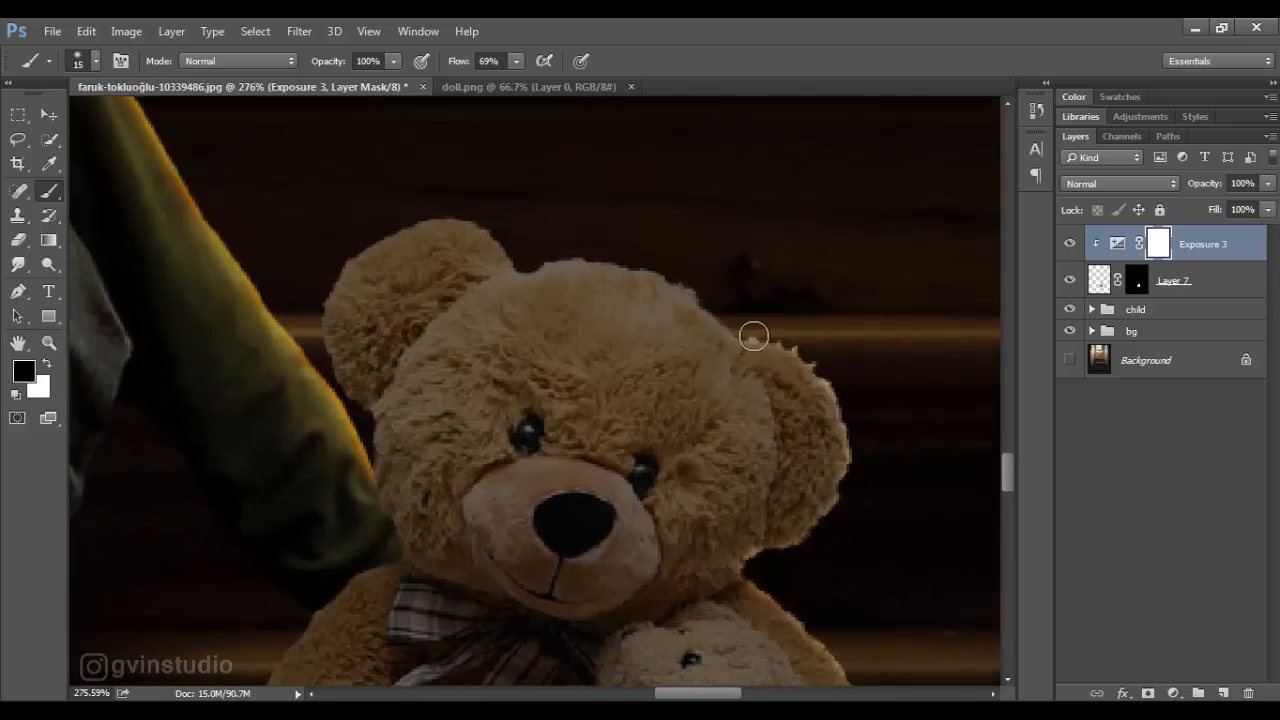
mouse_move(754, 336)
mouse_down()
mouse_move(661, 262)
mouse_move(541, 247)
mouse_move(516, 261)
mouse_move(528, 261)
mouse_move(488, 216)
mouse_move(436, 206)
mouse_up()
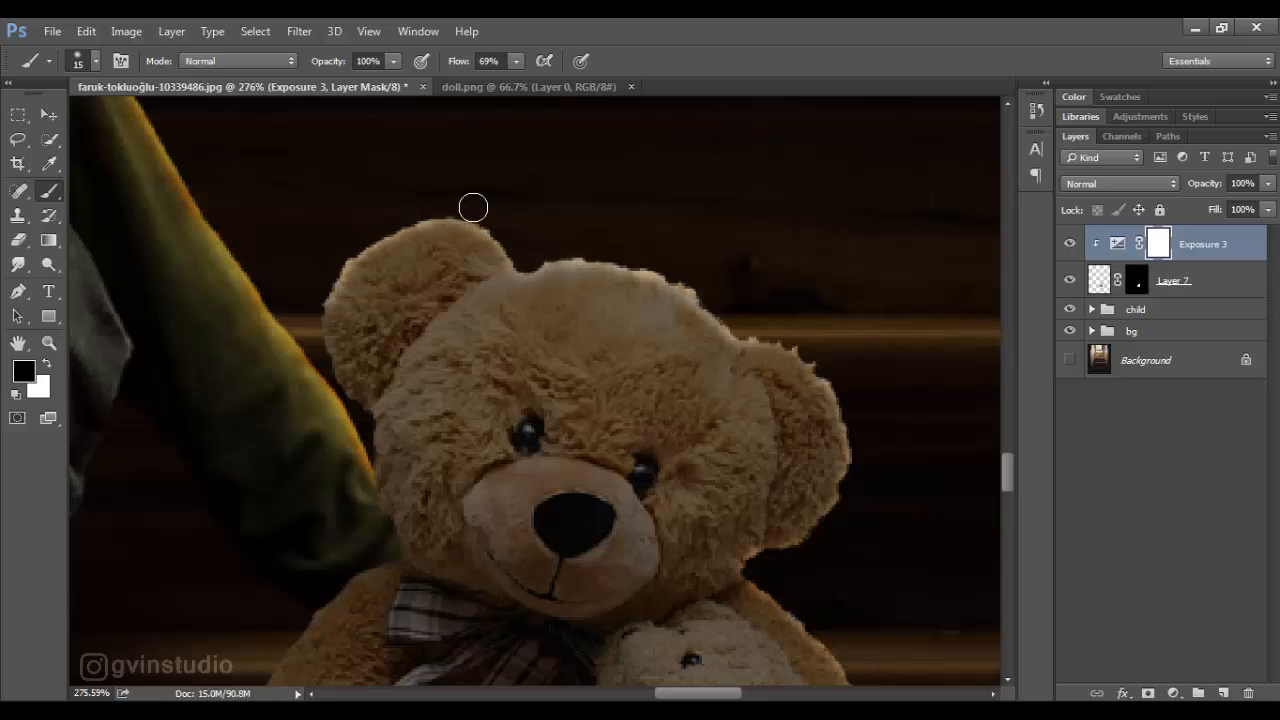
- Paint a rim light over the foot farther from the boy with a size 7 brush at 62% flow, then trim its inner edge in white
scroll(545, 455, down, 8)
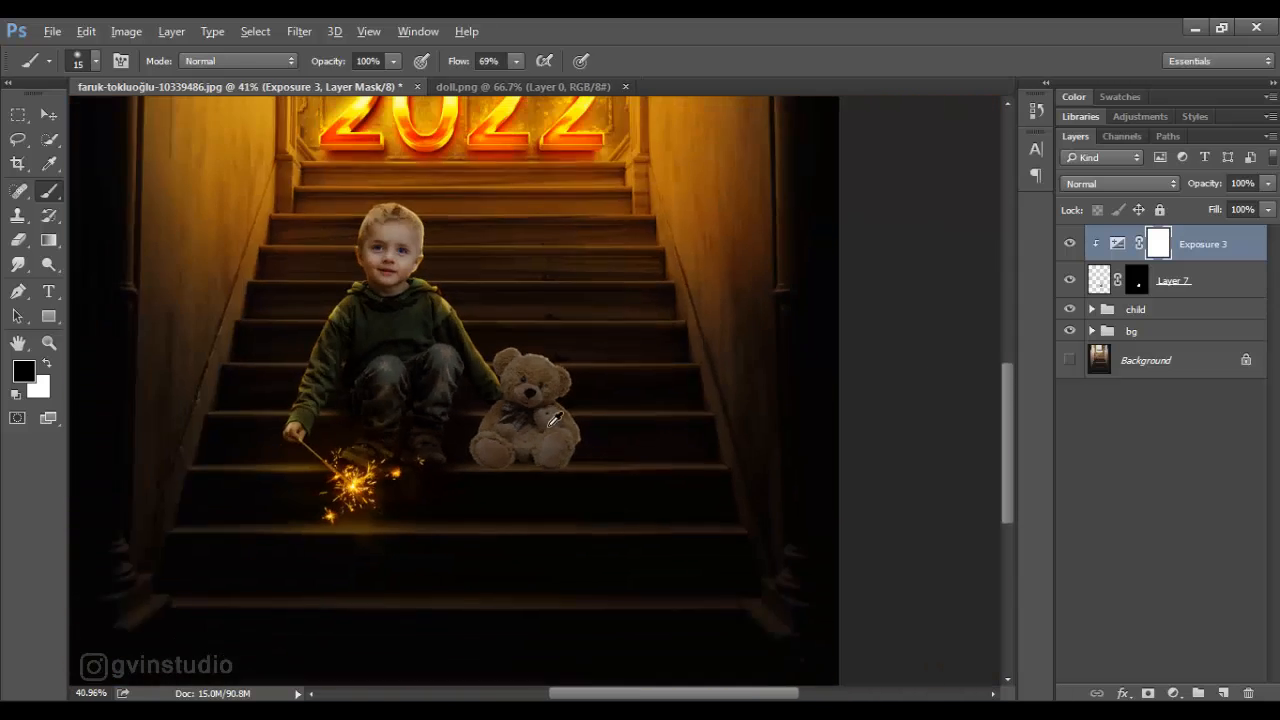
scroll(597, 441, up, 8)
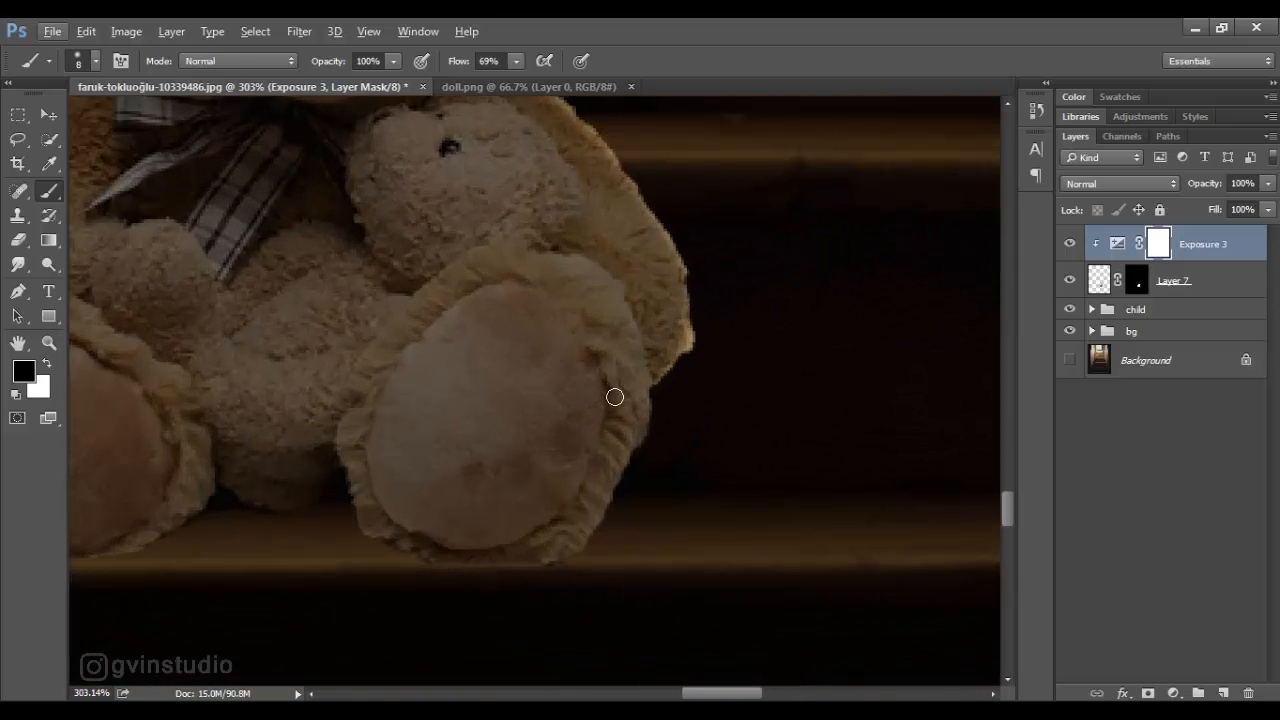
drag(463, 64, 456, 65)
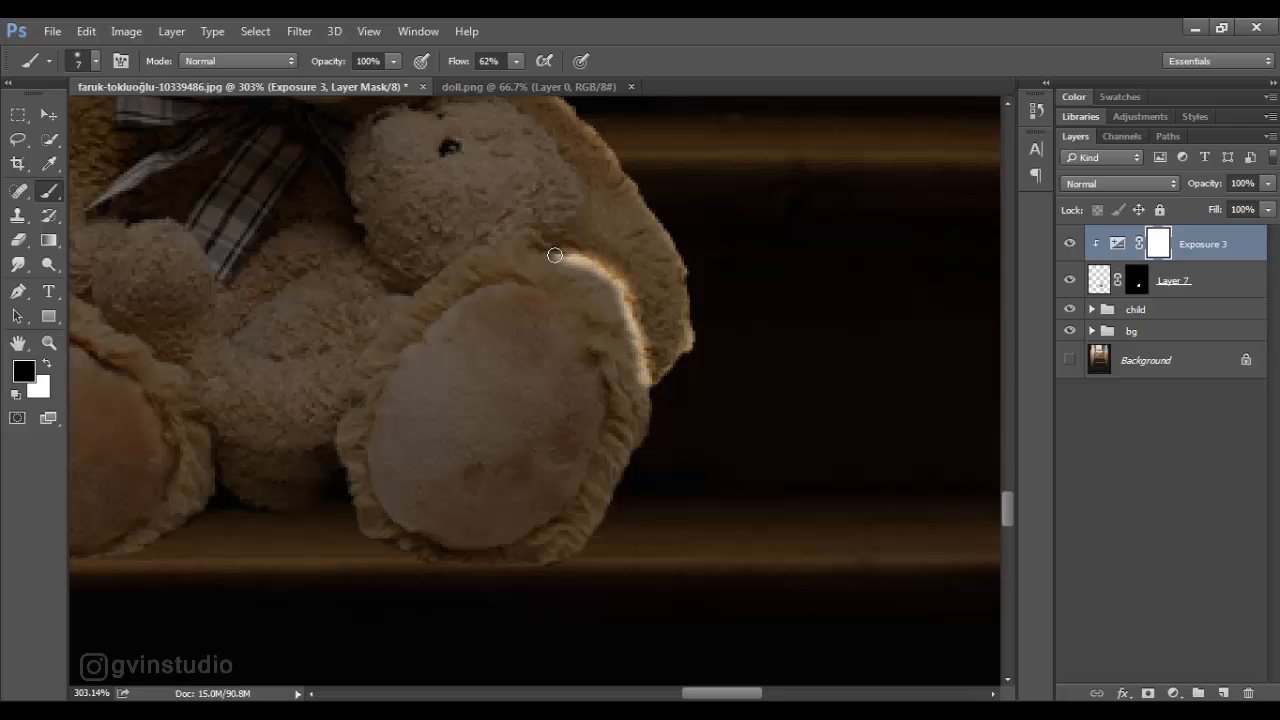
mouse_move(555, 255)
mouse_down()
mouse_move(490, 241)
mouse_move(441, 271)
mouse_move(361, 356)
mouse_up()
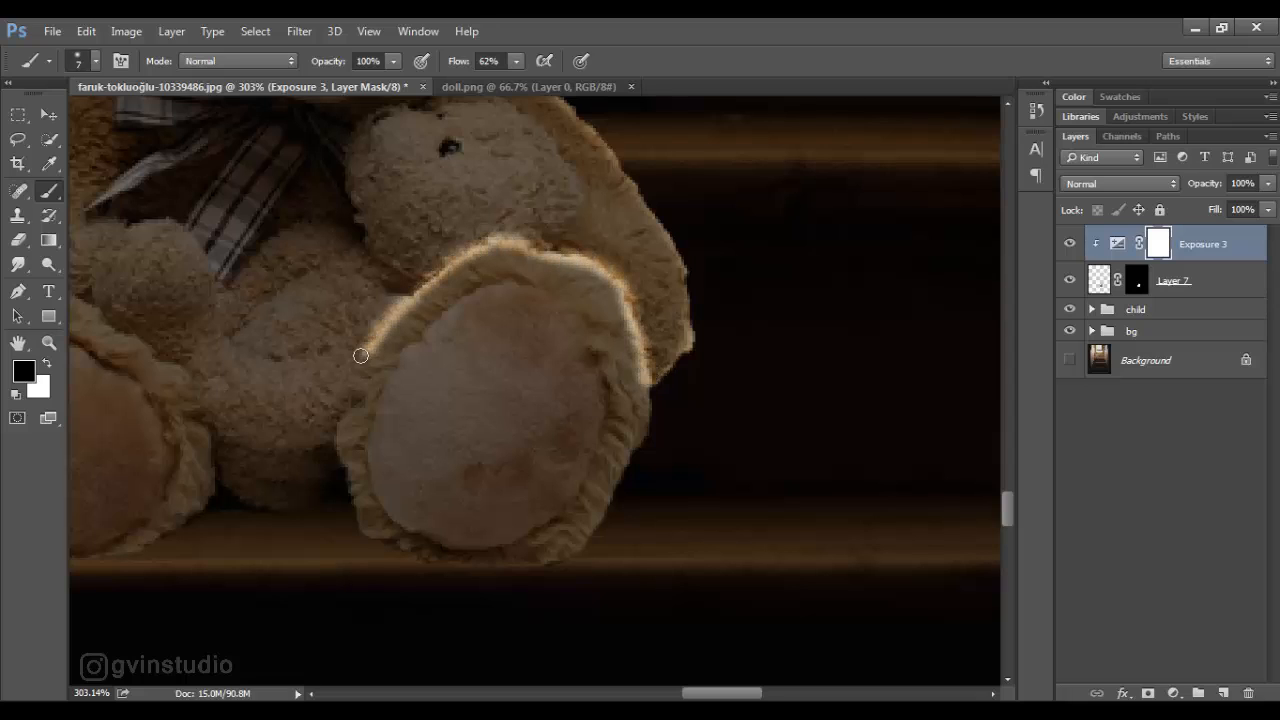
click(47, 364)
drag(423, 266, 346, 365)
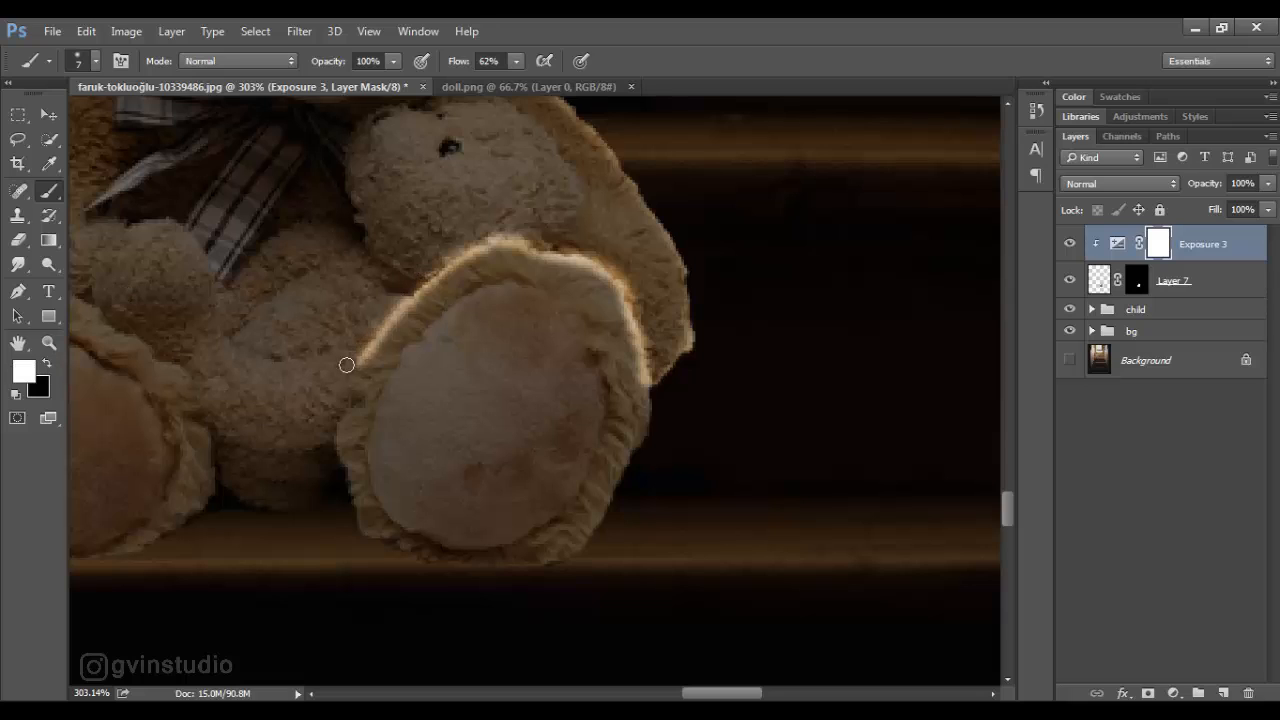
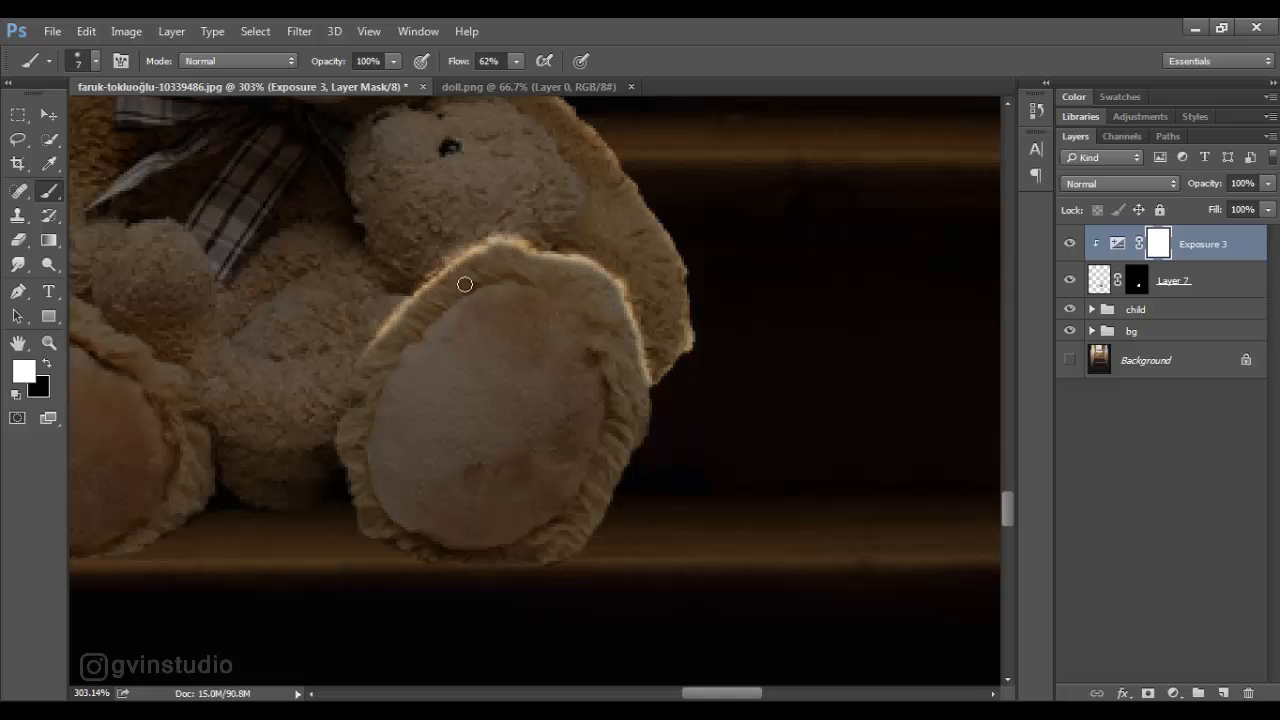
- Soften the rim light on the foot farther from the boy with a white size 25 brush at 18% flow
scroll(647, 452, down, 20)
scroll(518, 468, up, 12)
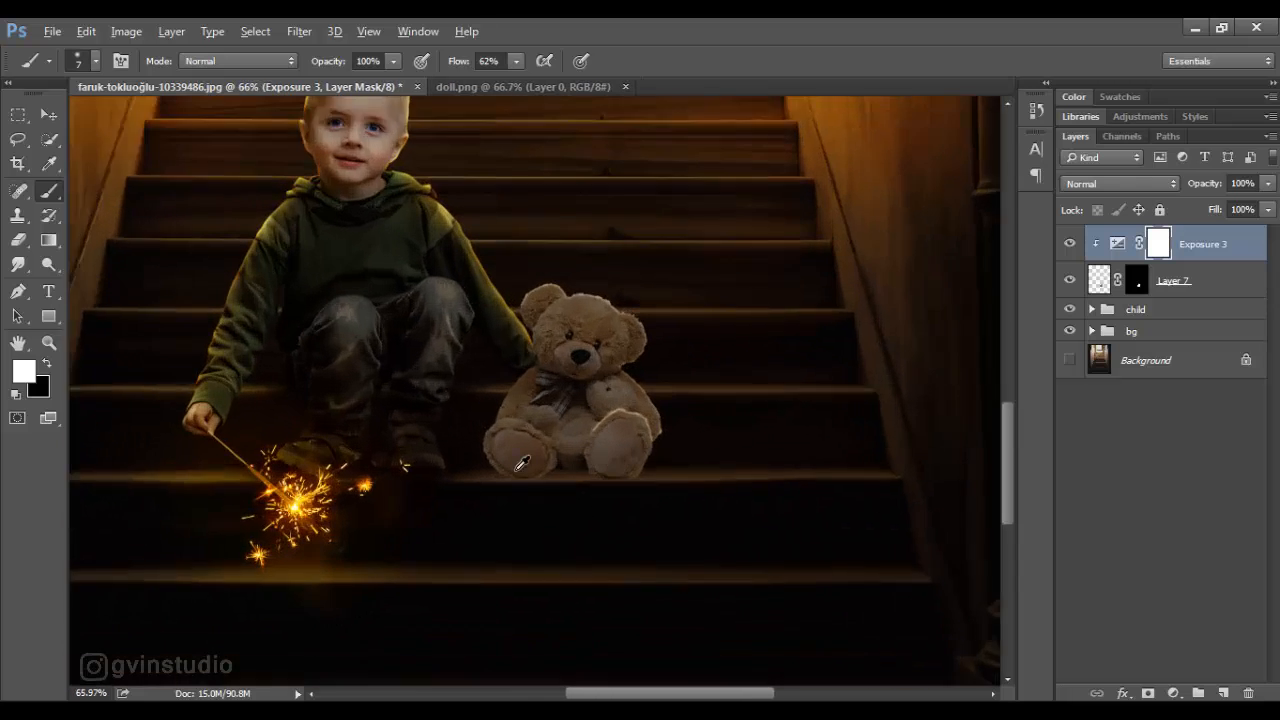
scroll(729, 434, up, 8)
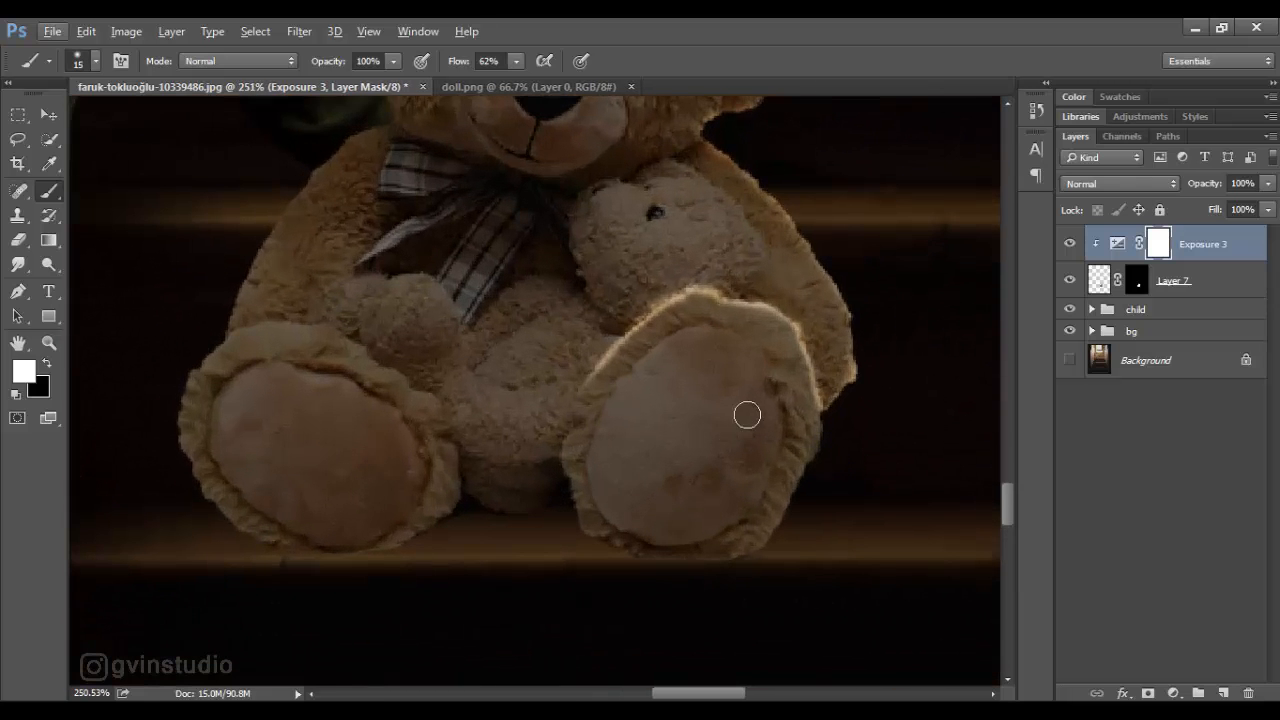
key(bracketright)
key(bracketright)
drag(457, 64, 442, 68)
key(shift+1)
key(shift+8)
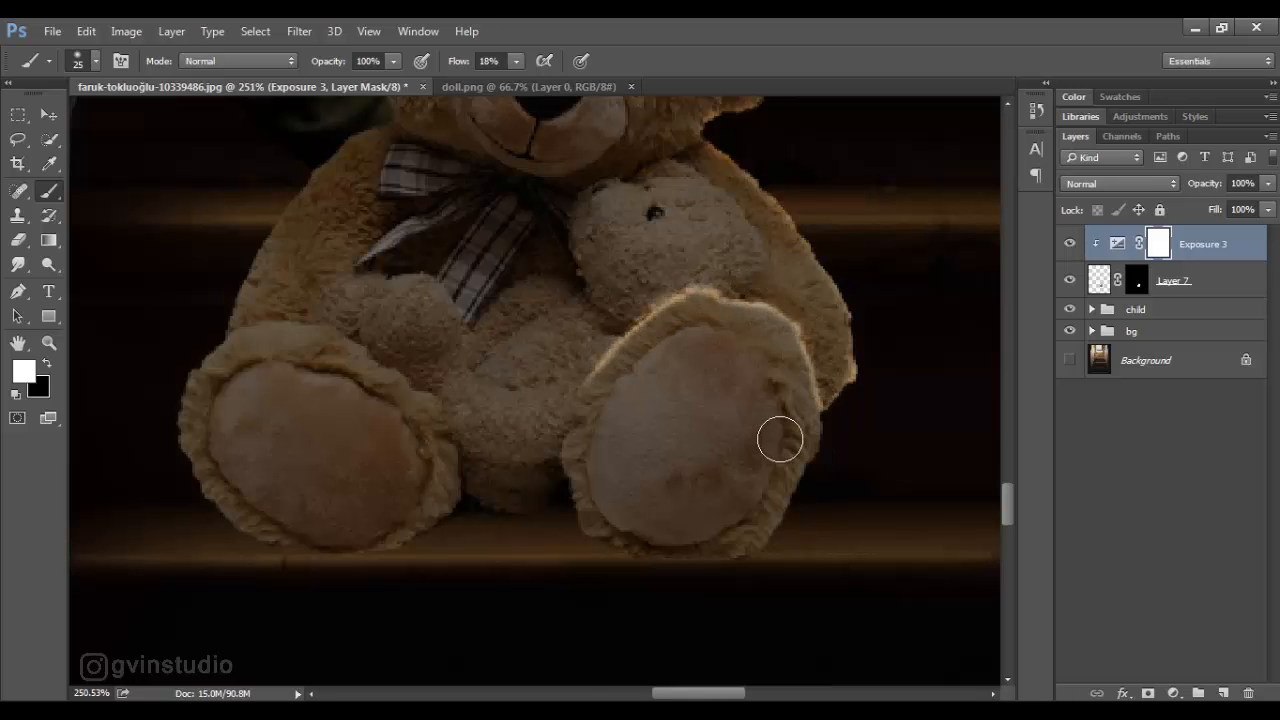
- Paint a thin rim light along the upper edge of the foot nearer the boy in black, size 4, at 32% flow
scroll(716, 481, down, 13)
scroll(716, 481, up, 12)
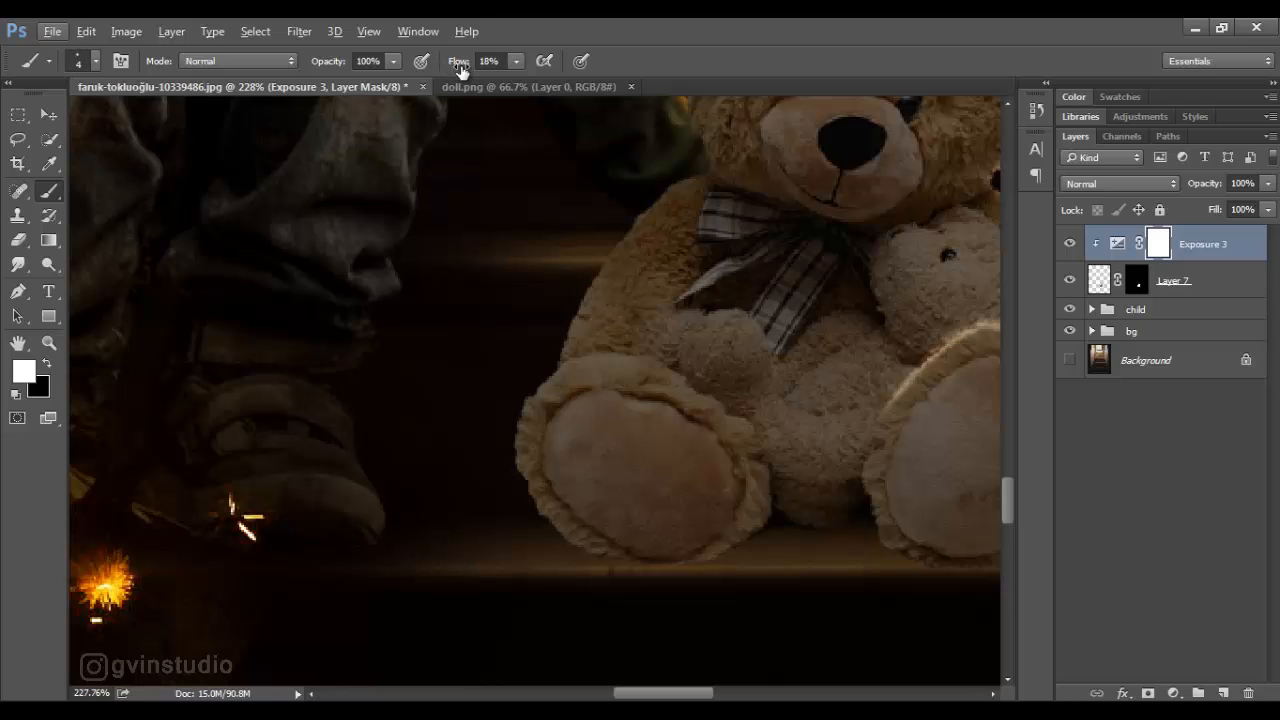
drag(460, 68, 474, 68)
key(x)
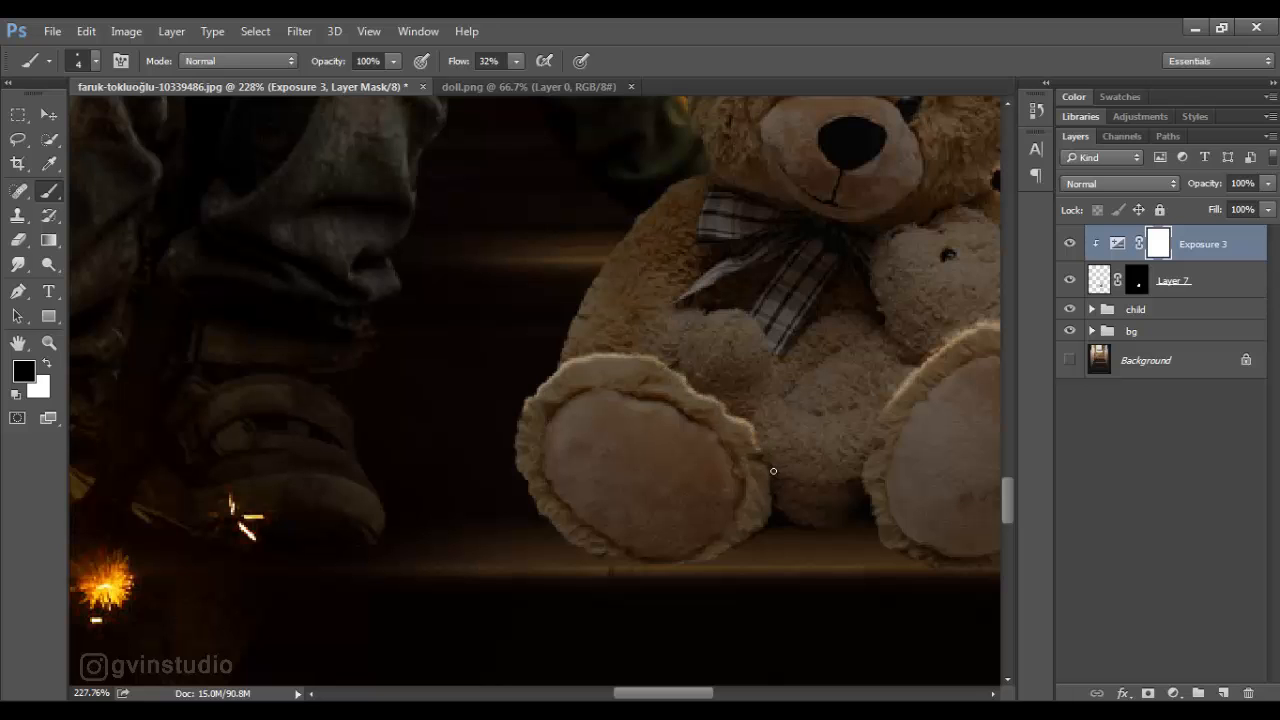
key(x)
click(49, 116)
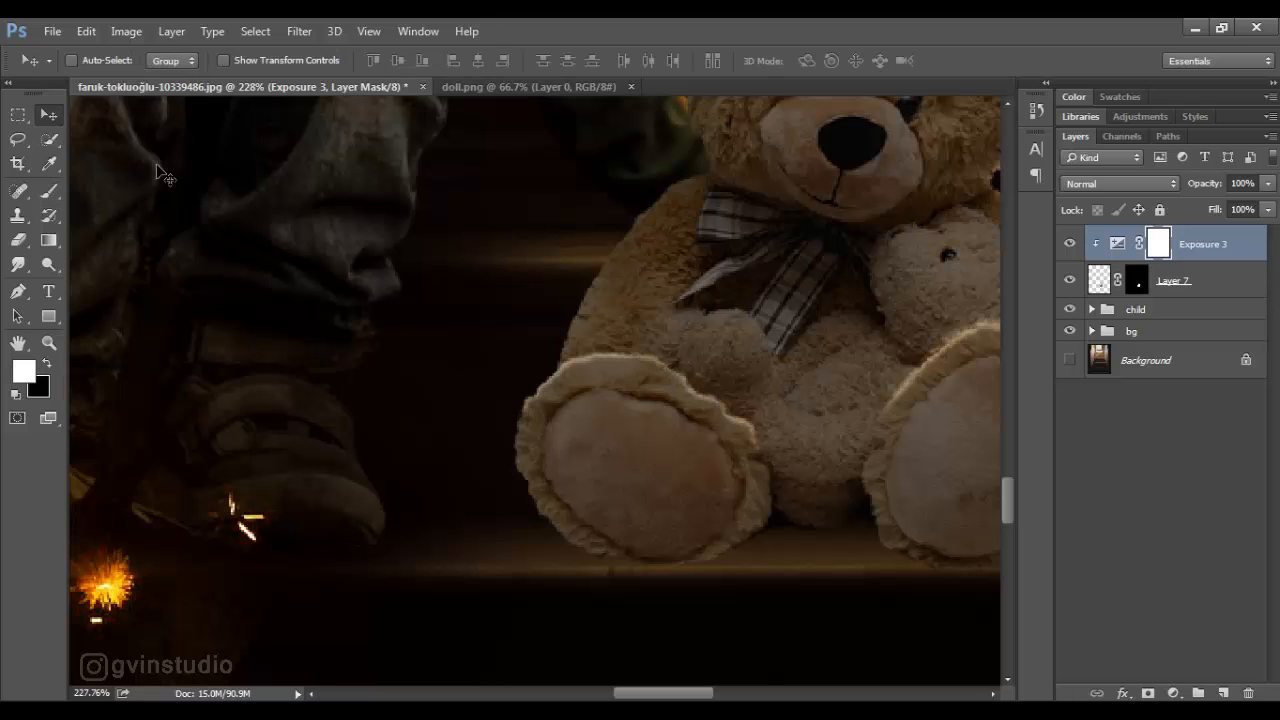
scroll(543, 451, down, 13)
scroll(575, 519, up, 9)
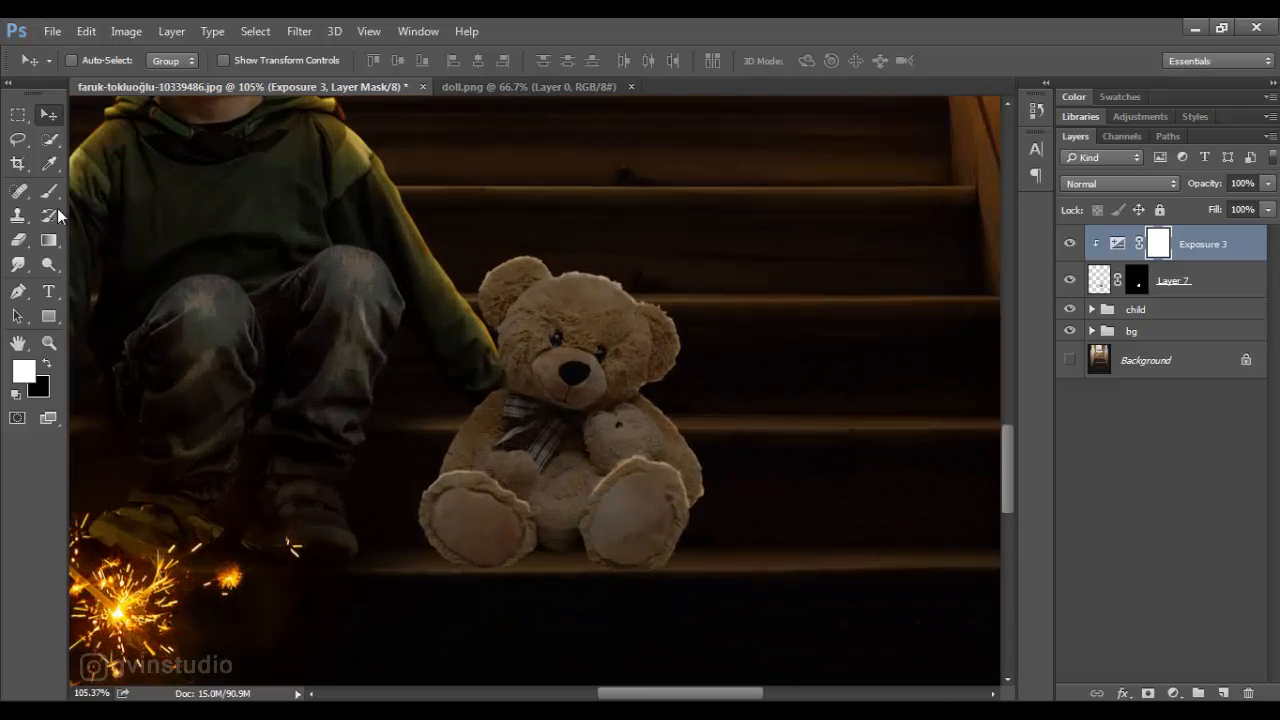
- Softly brighten the bear's head and body on the Exposure mask with black at 6% to 10% flow, brush size 40 to 70
click(49, 192)
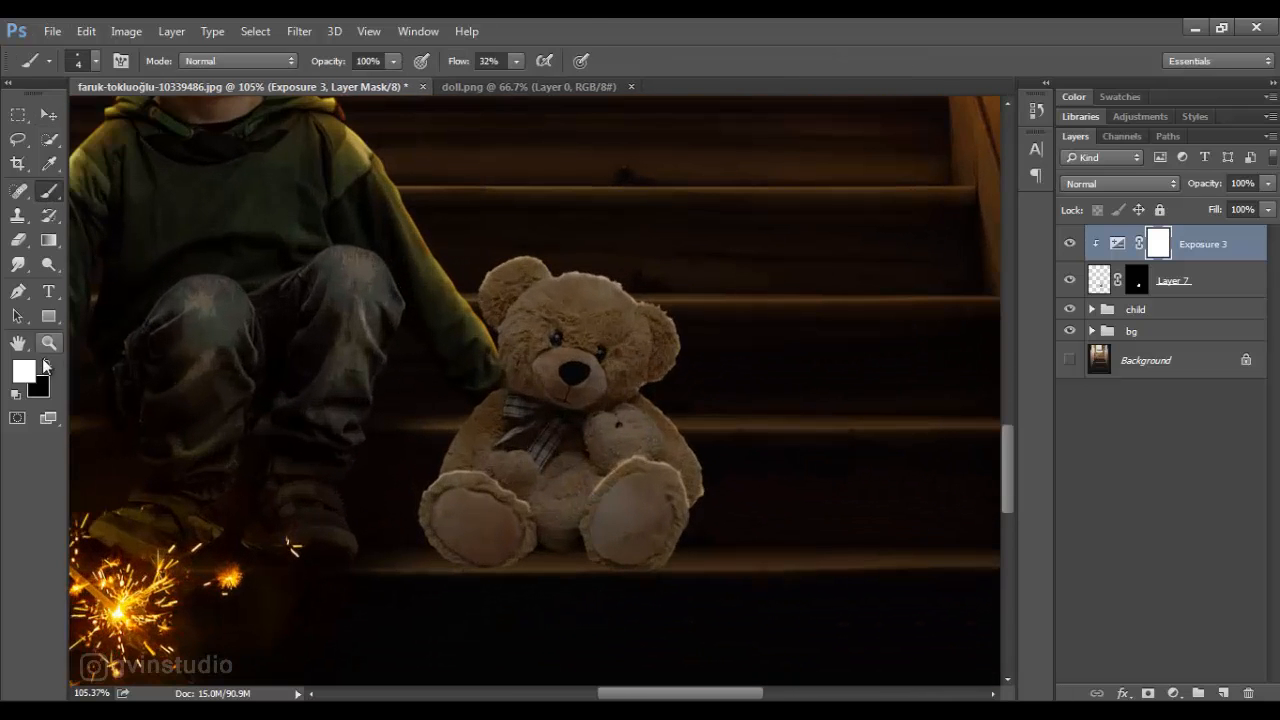
click(46, 363)
drag(470, 64, 436, 66)
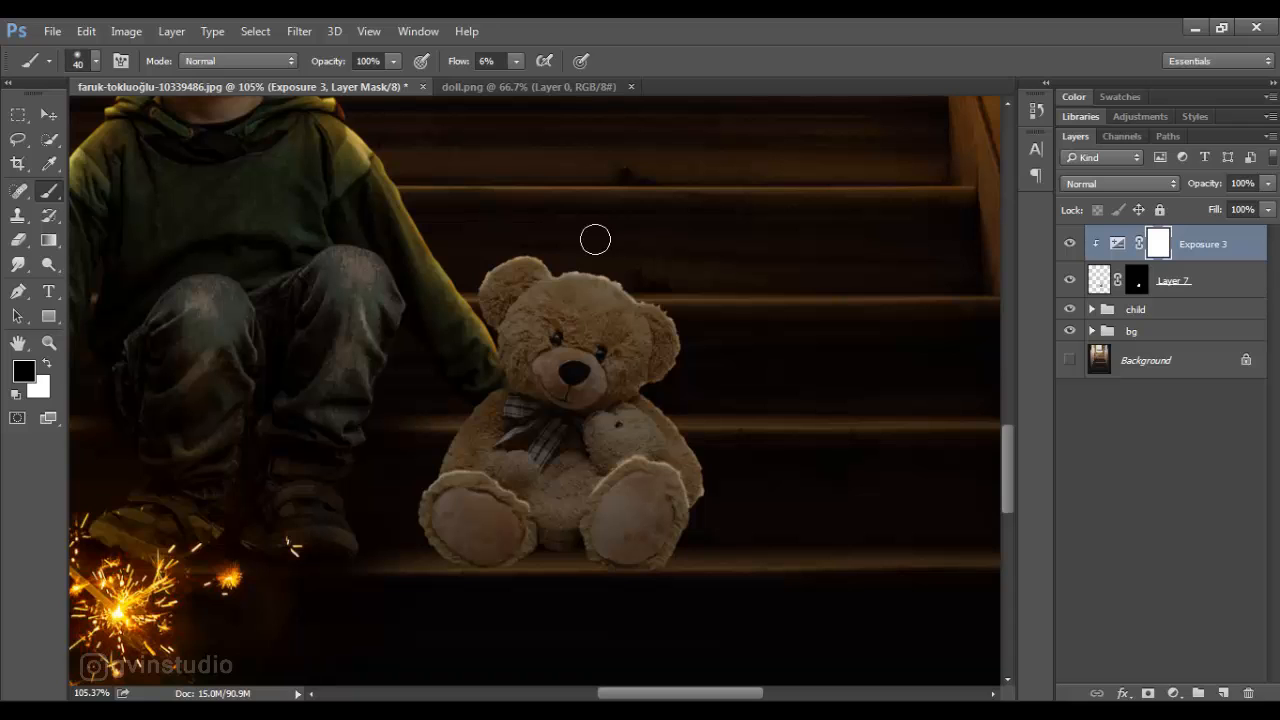
mouse_move(516, 245)
mouse_down()
mouse_move(486, 263)
mouse_move(506, 243)
mouse_move(585, 272)
mouse_up()
drag(458, 62, 492, 62)
mouse_move(575, 270)
mouse_down()
mouse_move(675, 309)
mouse_move(686, 352)
mouse_move(657, 406)
mouse_move(716, 493)
mouse_move(618, 424)
mouse_move(644, 437)
mouse_move(615, 362)
mouse_move(558, 372)
mouse_move(584, 385)
mouse_move(598, 357)
mouse_move(557, 347)
mouse_move(495, 502)
mouse_move(463, 515)
mouse_move(470, 537)
mouse_move(636, 527)
mouse_move(622, 518)
mouse_move(637, 542)
mouse_move(577, 386)
mouse_up()
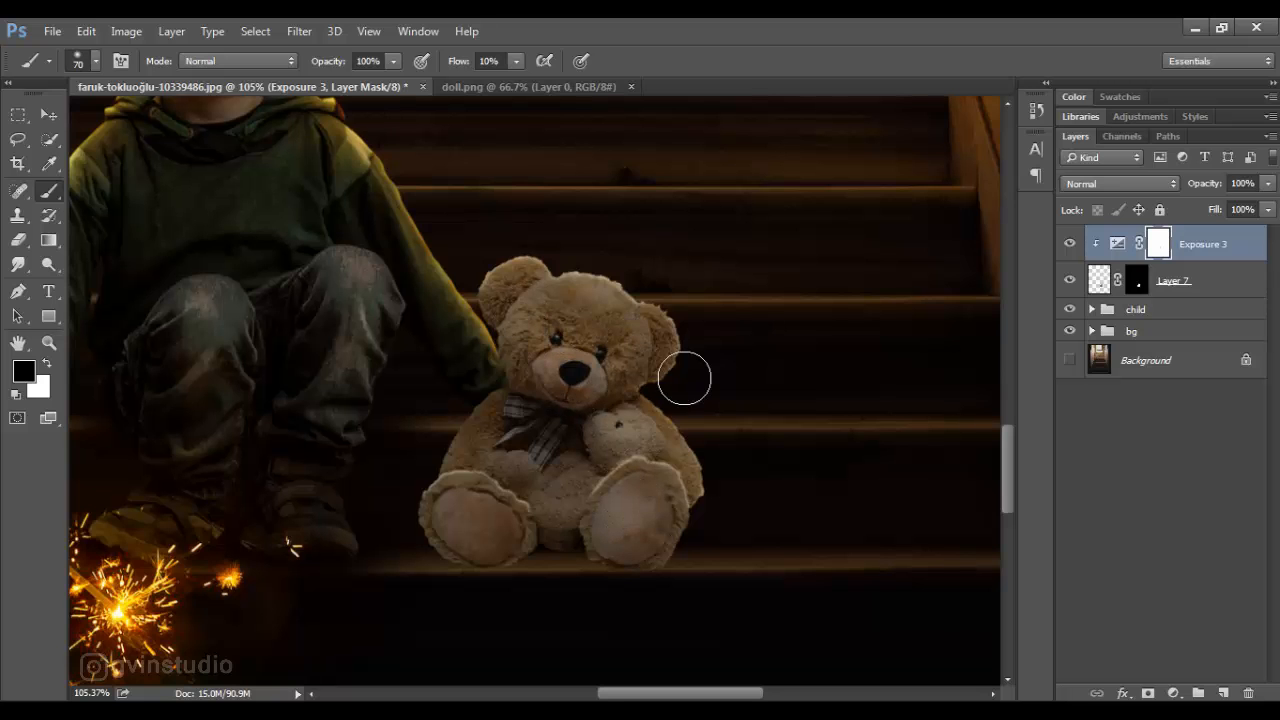
scroll(638, 434, down, 1)
scroll(638, 434, down, 5)
scroll(617, 440, up, 6)
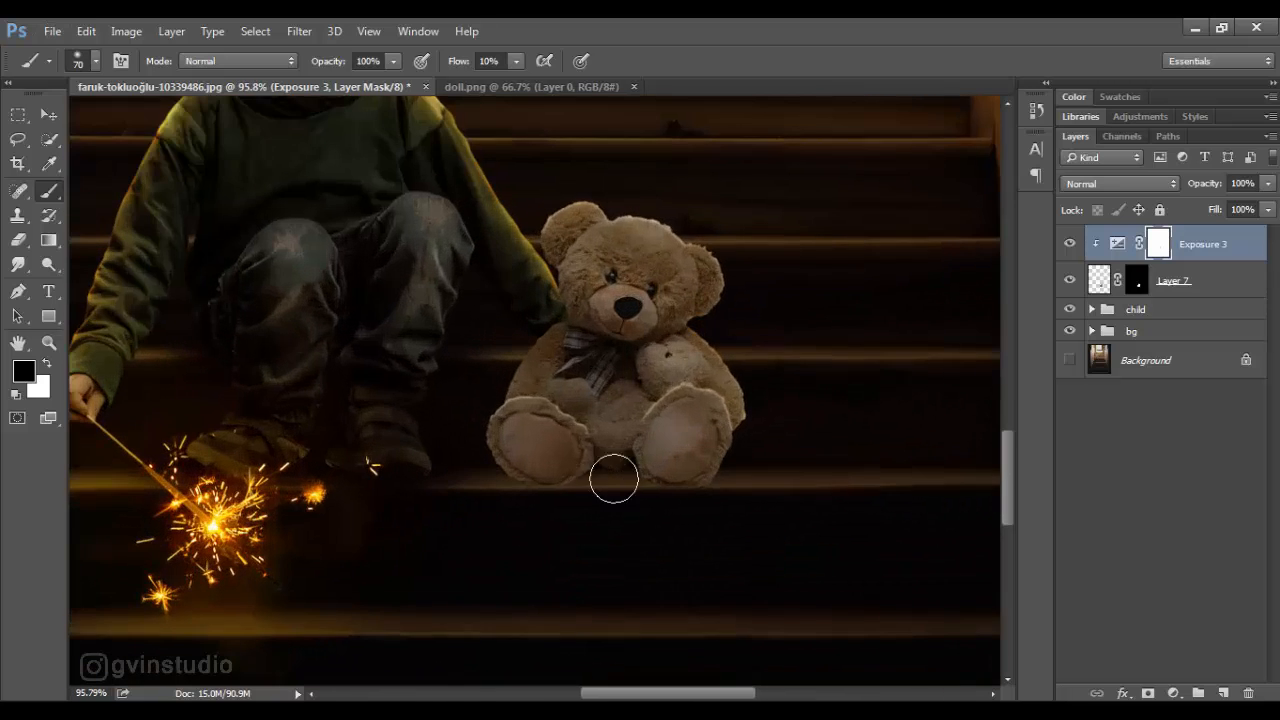
scroll(630, 417, down, 5)
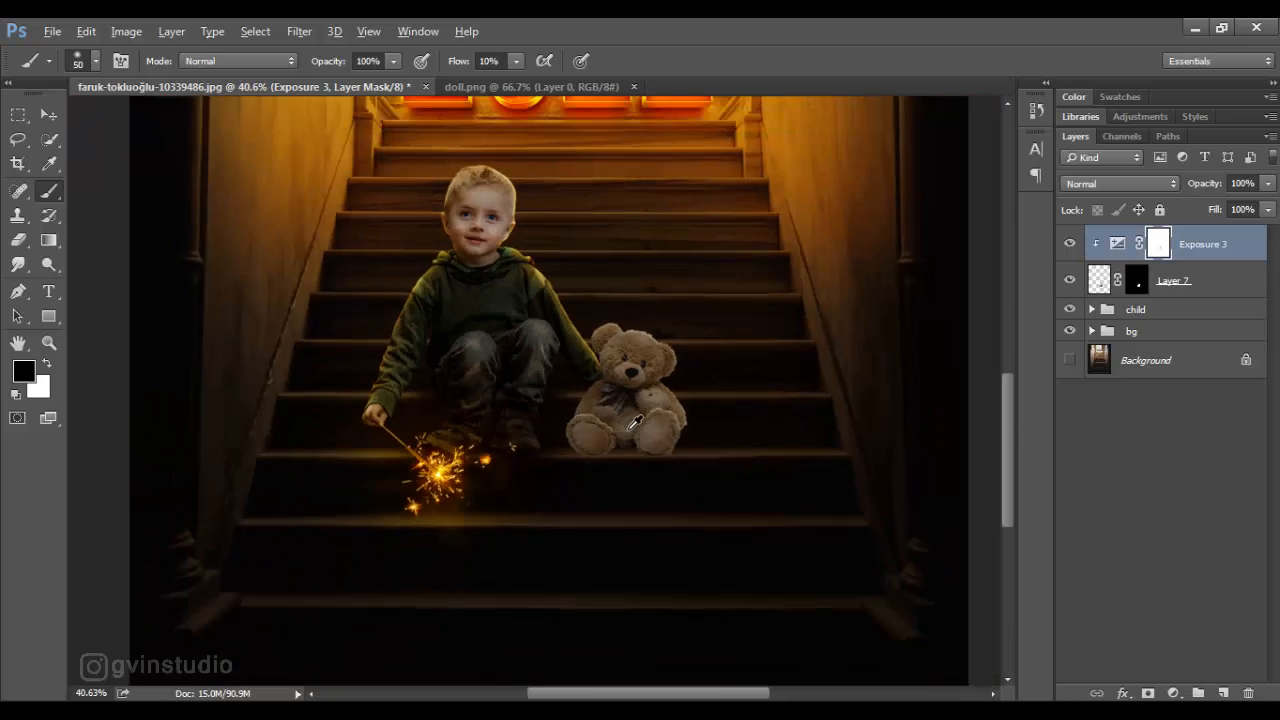
- Clip a Hue/Saturation adjustment with saturation -20 and a Color Balance with midtones red +15 and blue -14 to the bear
click(1173, 693)
click(1120, 460)
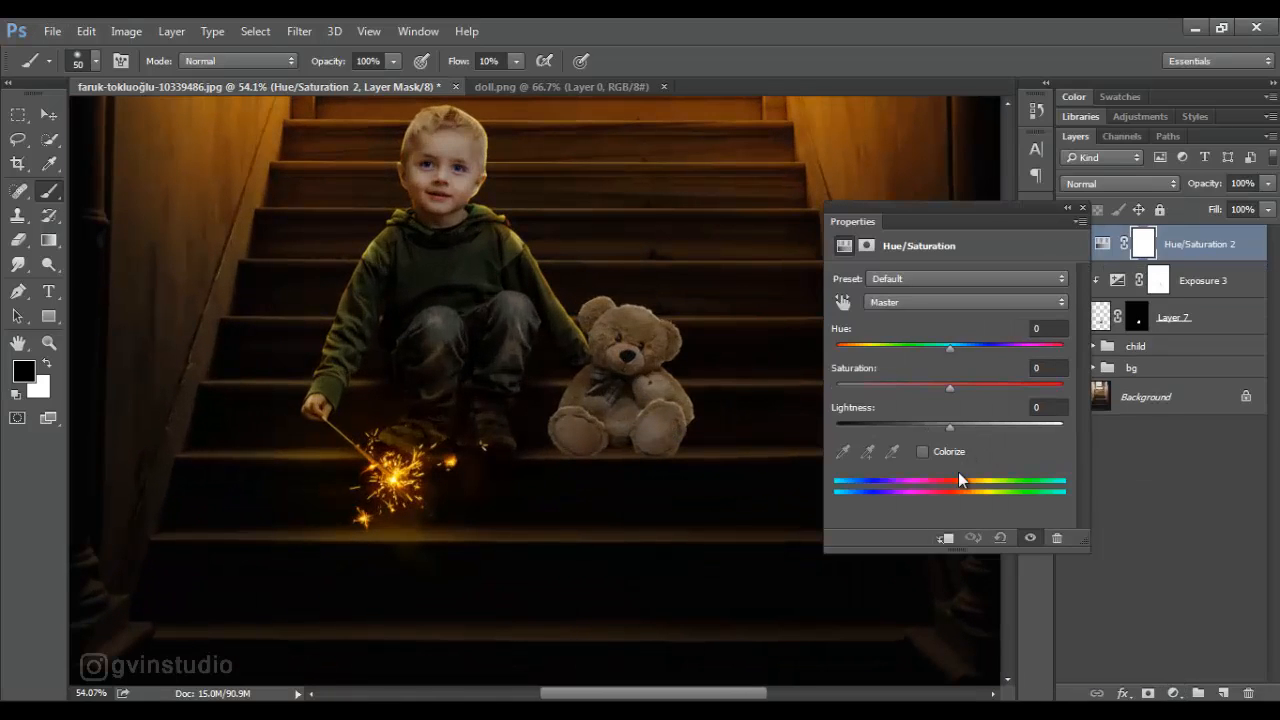
click(1173, 693)
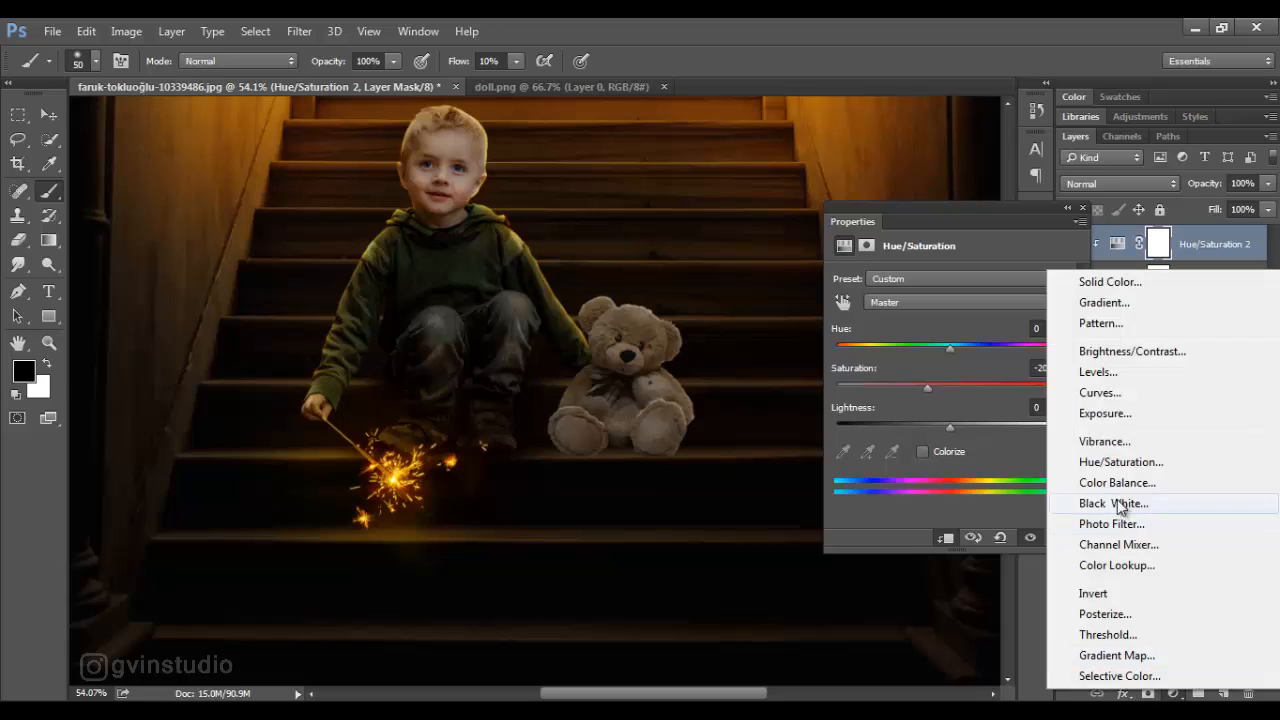
click(1110, 477)
drag(911, 322, 915, 323)
mouse_move(925, 382)
mouse_down()
mouse_move(937, 384)
mouse_move(913, 383)
mouse_up()
drag(913, 321, 937, 319)
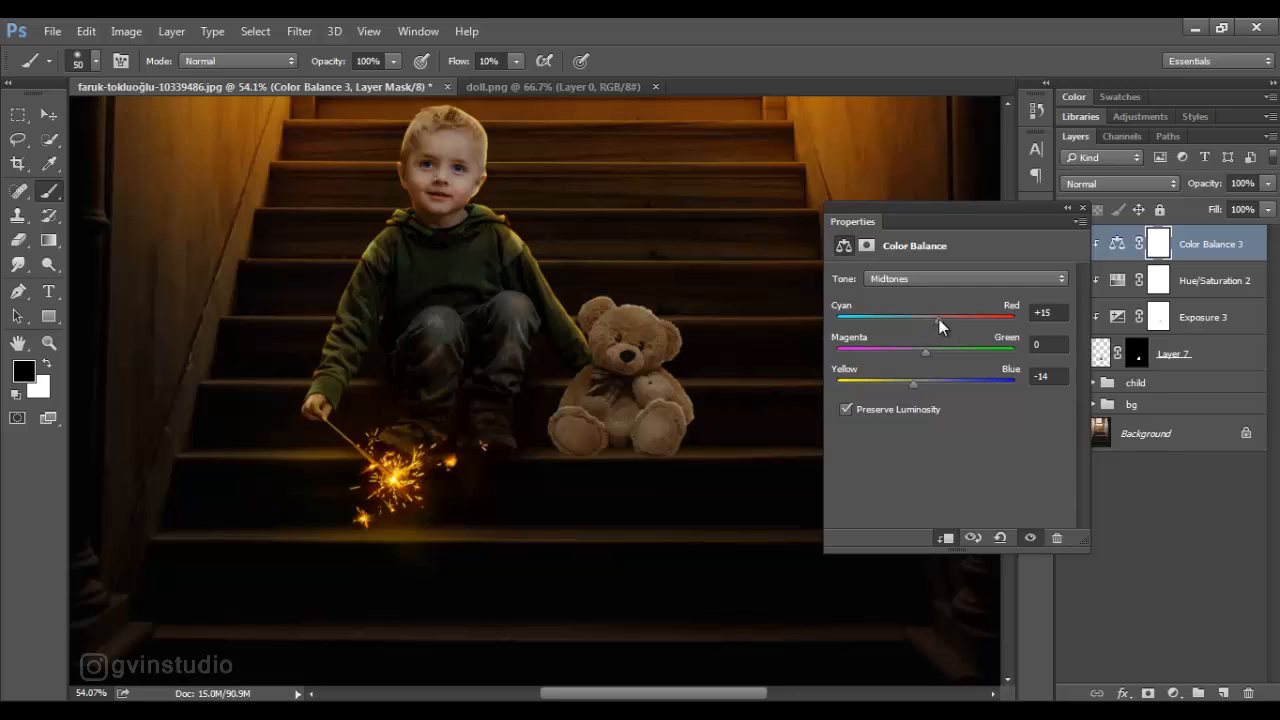
click(1082, 208)
- Scale the bear layer and its three clipped adjustments down to about 92%
key(v)
scroll(622, 464, down, 3)
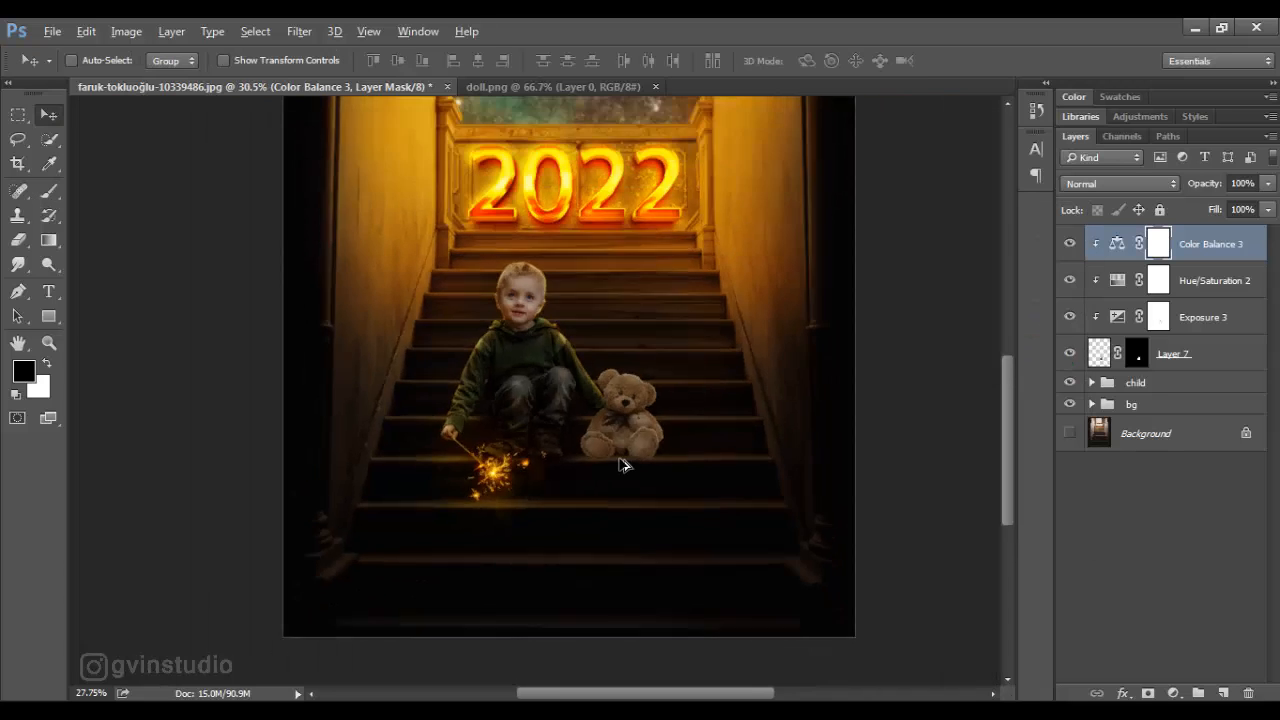
scroll(590, 500, down, 2)
scroll(575, 555, up, 6)
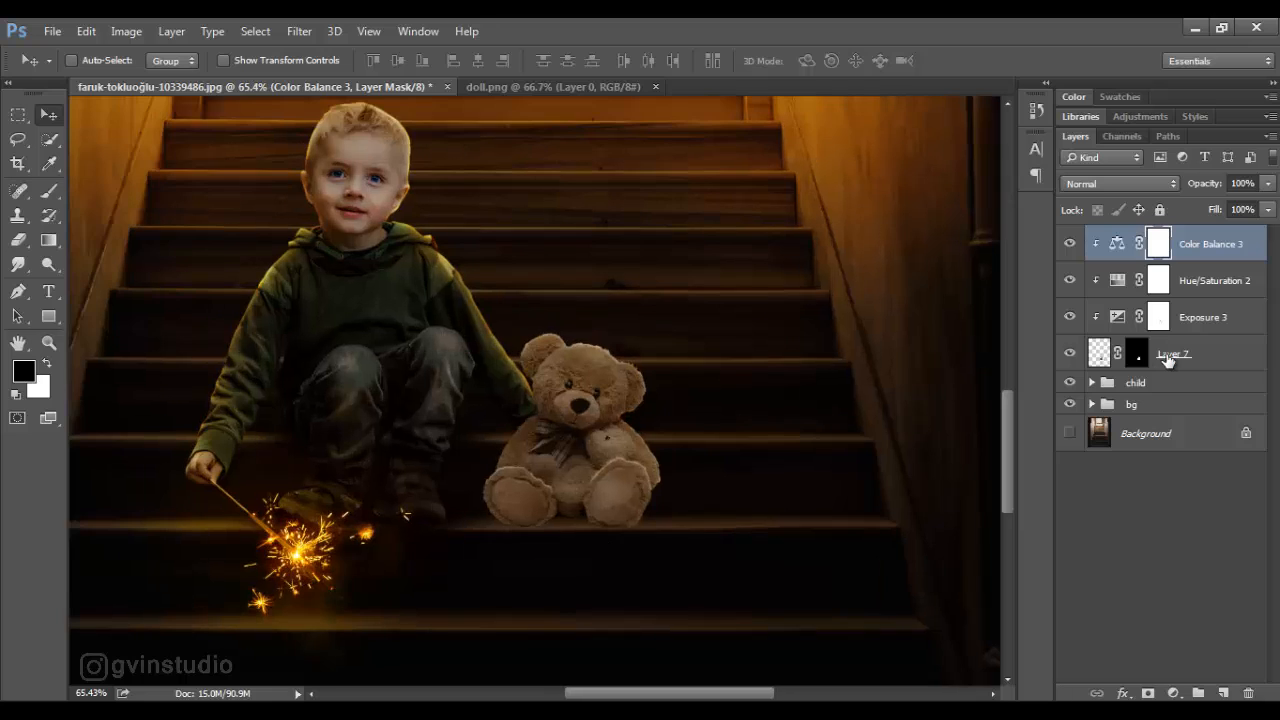
shift+click(1167, 356)
key(ctrl+t)
drag(701, 298, 683, 316)
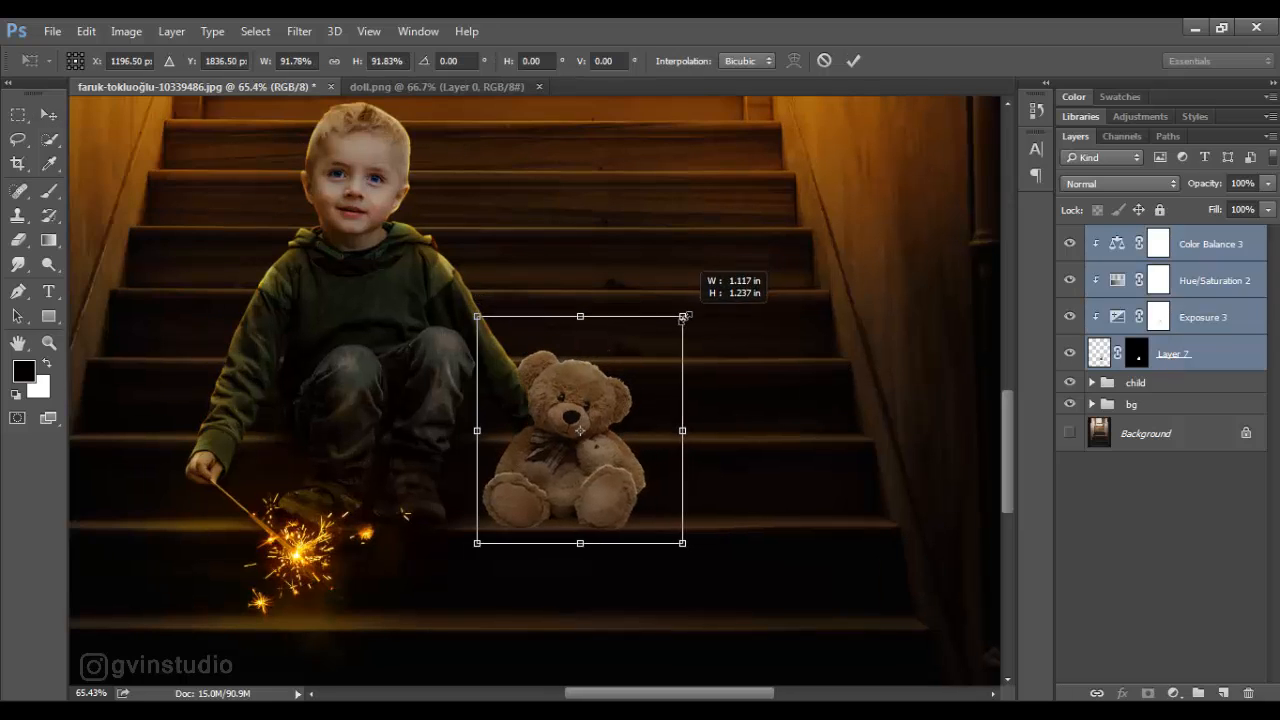
key(Return)
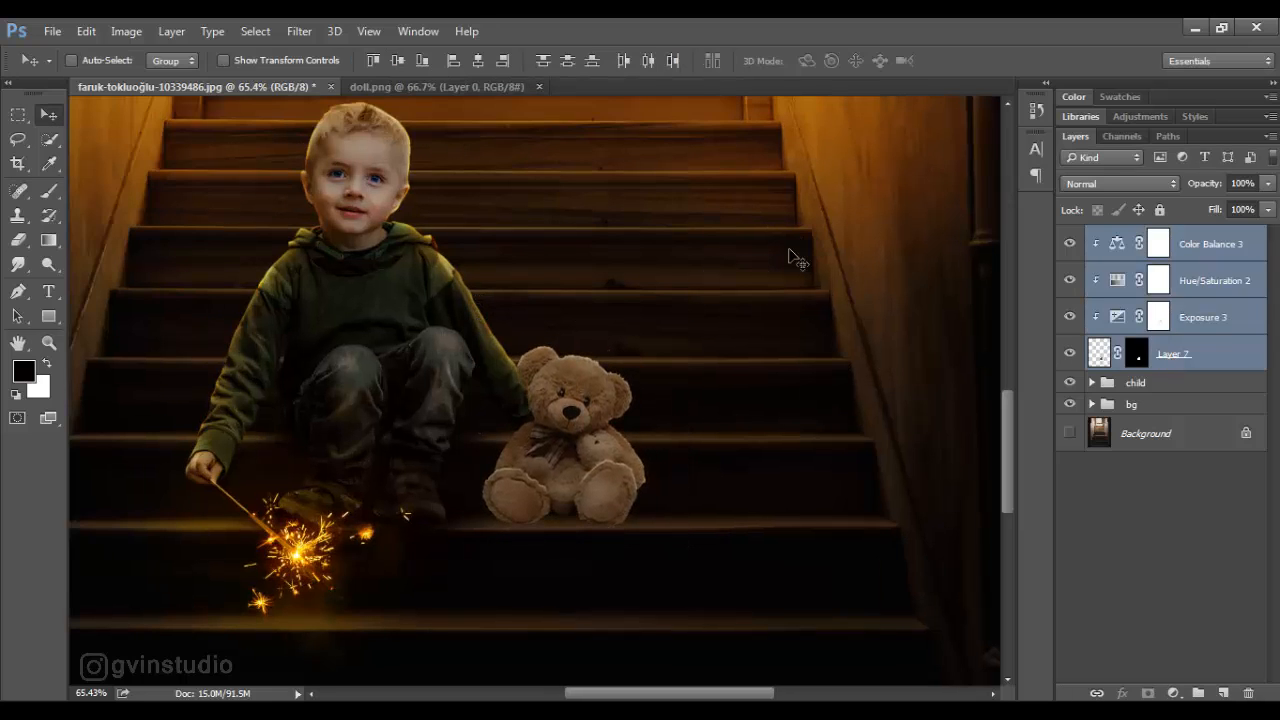
- Enlarge the bear and its clipped adjustments slightly with Free Transform
scroll(786, 328, down, 5)
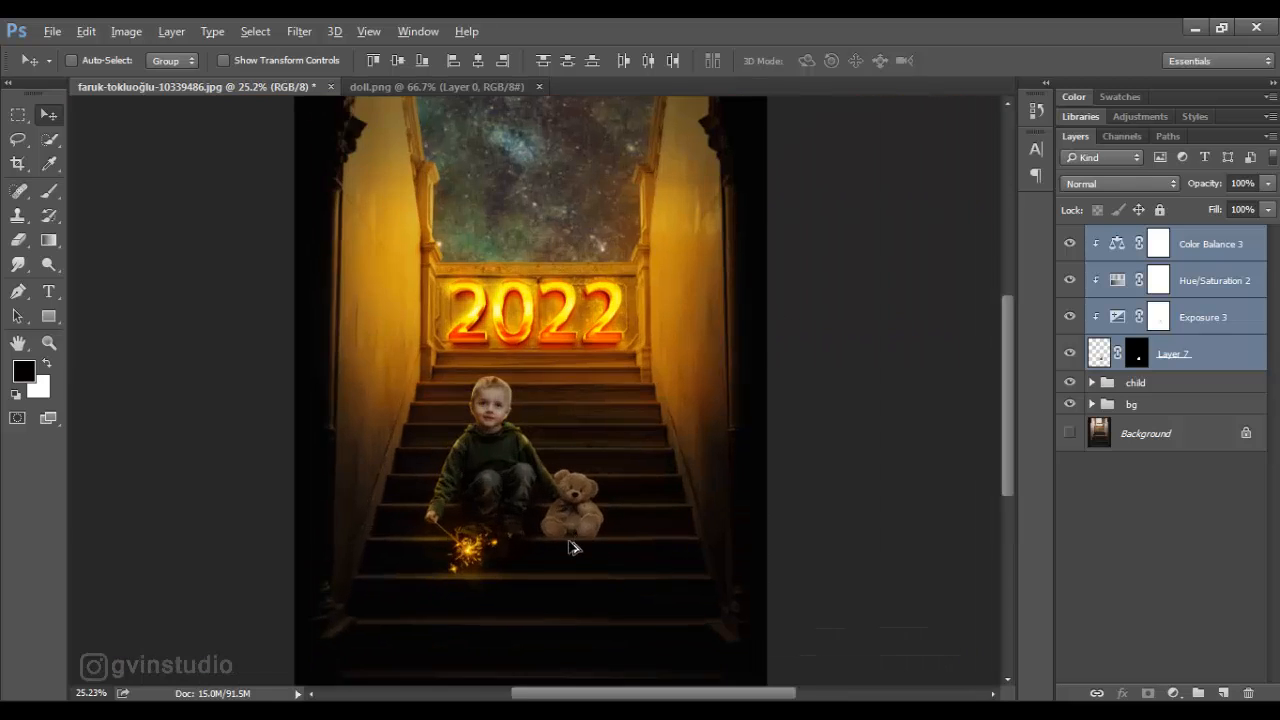
scroll(570, 547, up, 5)
key(ctrl+t)
drag(491, 266, 487, 258)
click(853, 60)
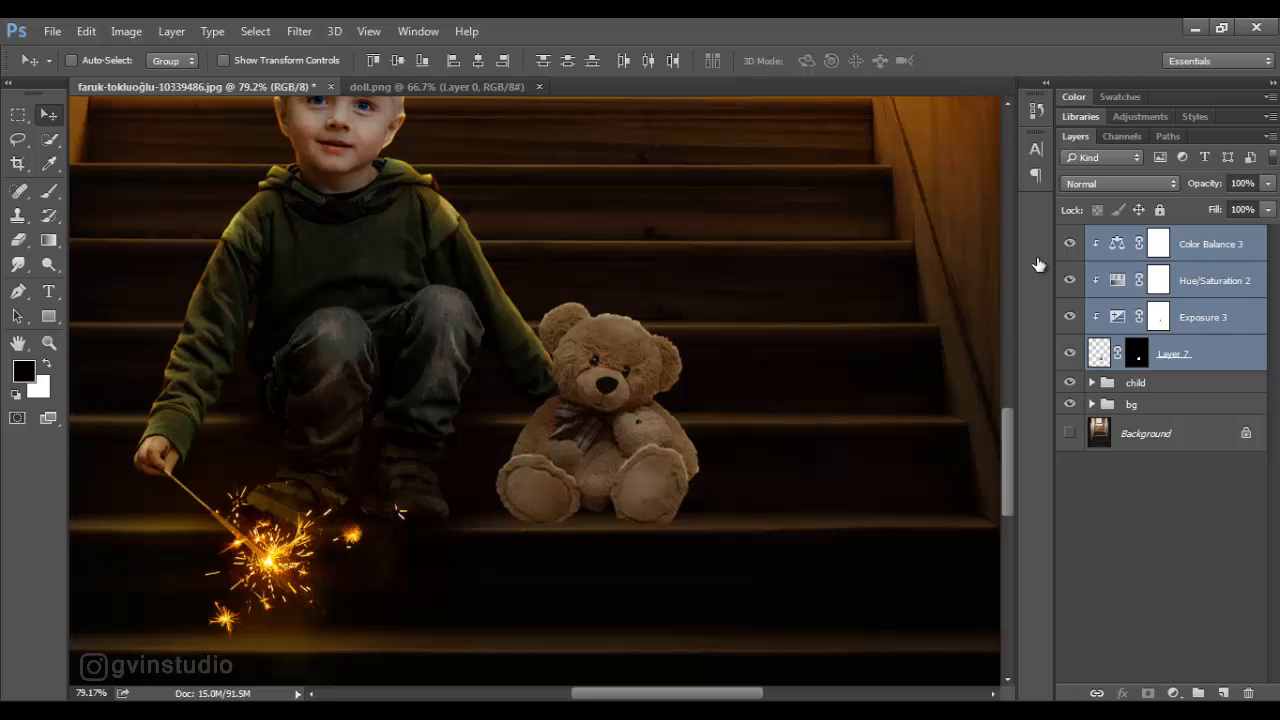
- Copy the orange hex code from the Color Fill 3 copy layer inside the child group
click(1210, 252)
click(1092, 382)
click(1180, 631)
double_click(1132, 631)
right_click(1075, 528)
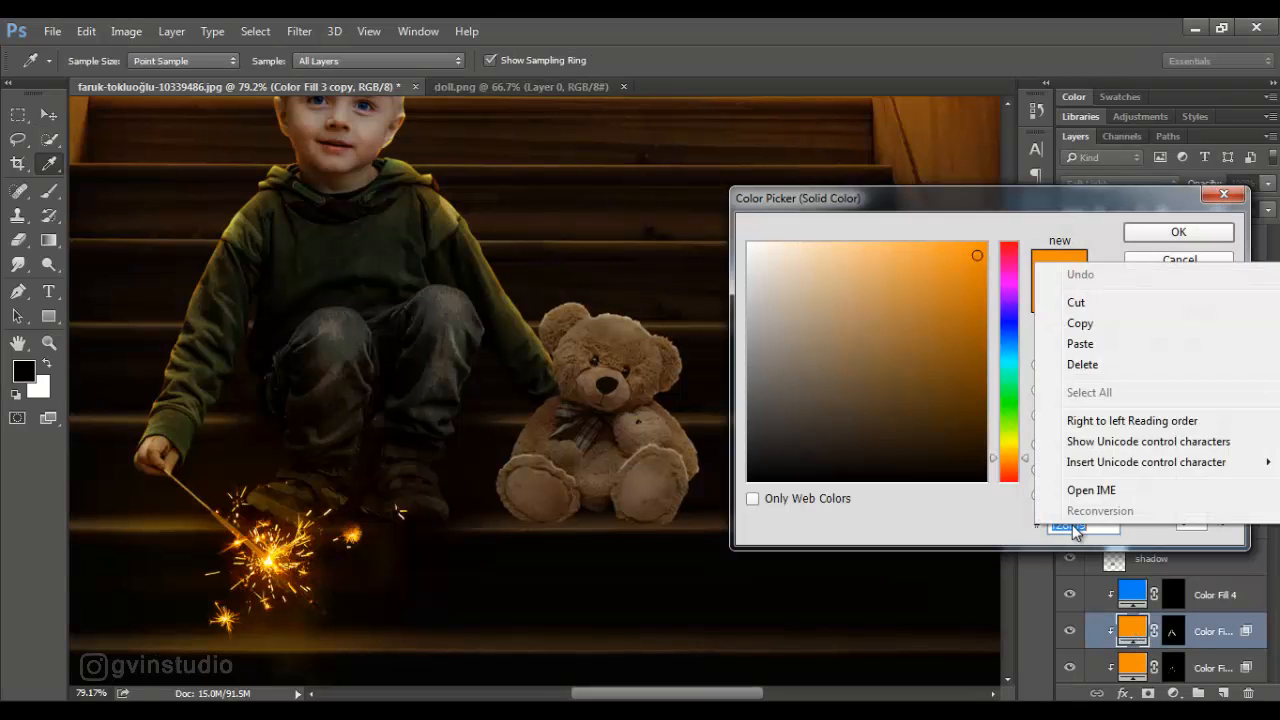
click(1080, 323)
click(1151, 231)
- Add a Solid Color fill with the copied orange above the bear's Color Balance and set its blend mode to Color Dodge
click(1210, 244)
click(1173, 693)
click(1090, 277)
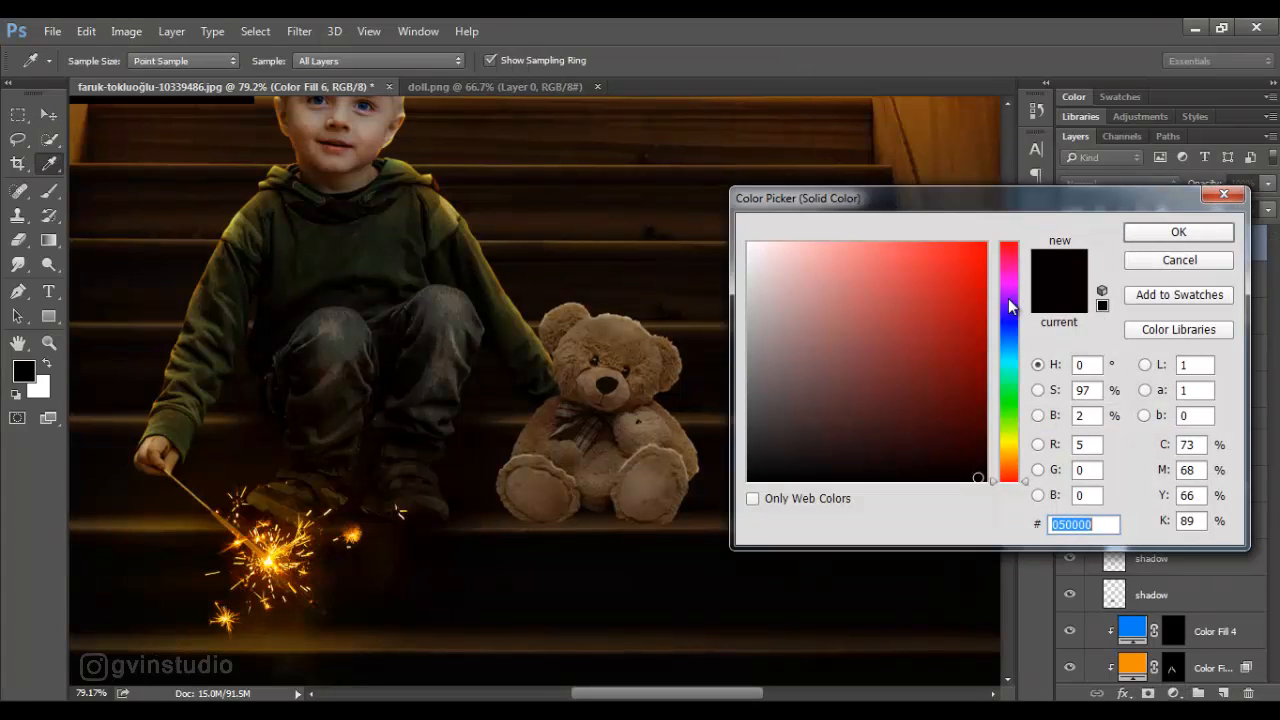
key(ctrl+v)
click(1160, 240)
click(1111, 185)
click(1090, 328)
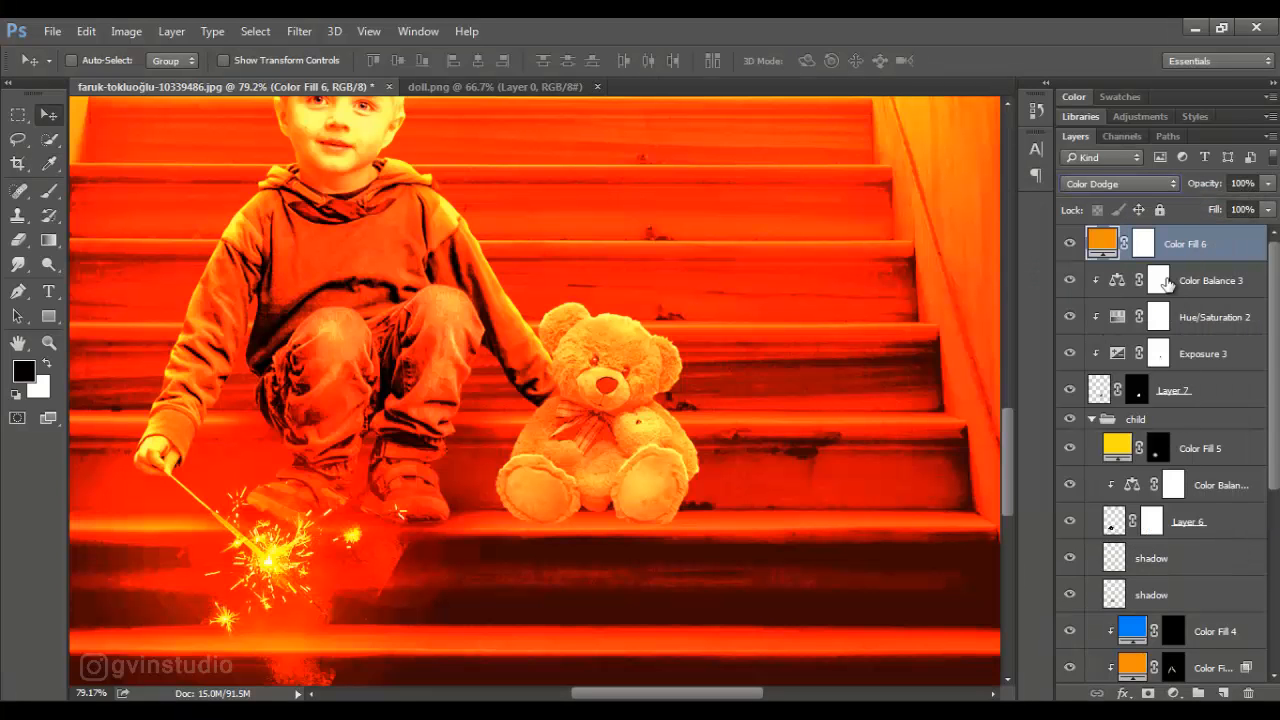
- Clip the orange fill to the bear with its mask inverted to black, and close doll.png
alt+click(1206, 259)
click(1157, 250)
key(ctrl+i)
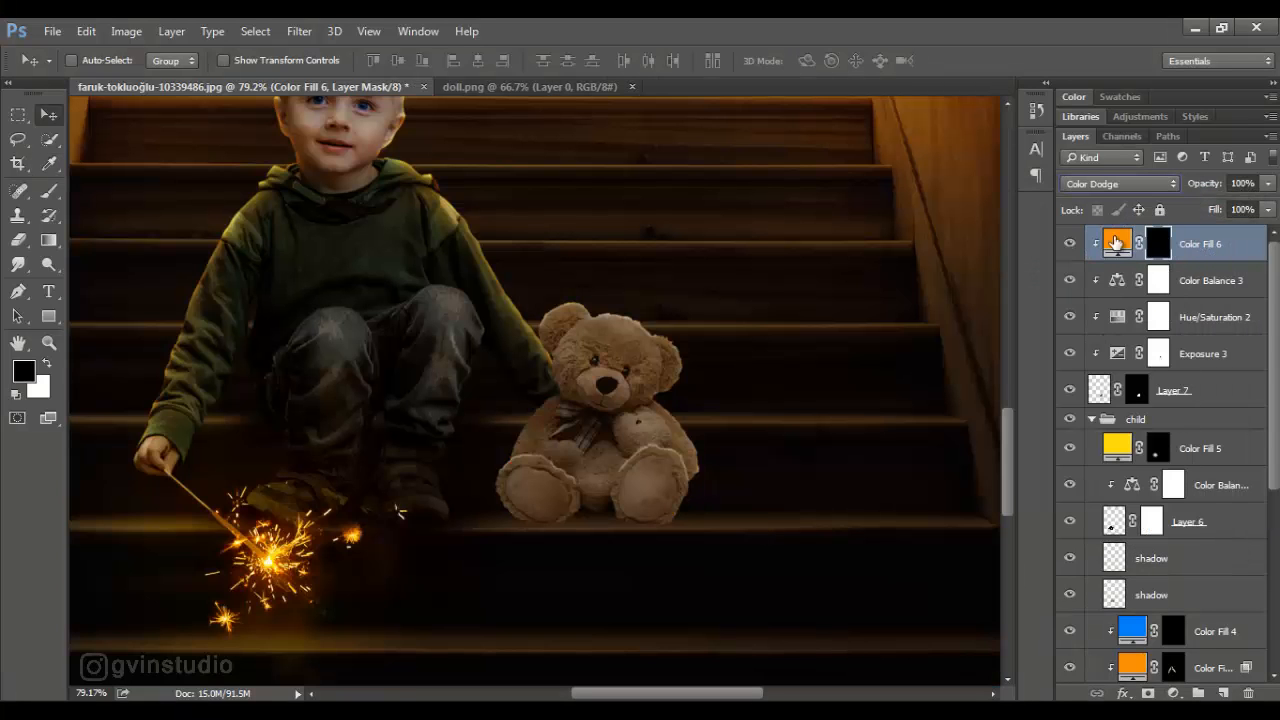
click(631, 86)
- Paint orange rim light in white at 25% flow, size 20, along the bear's outer arm farther from the boy
text(x)
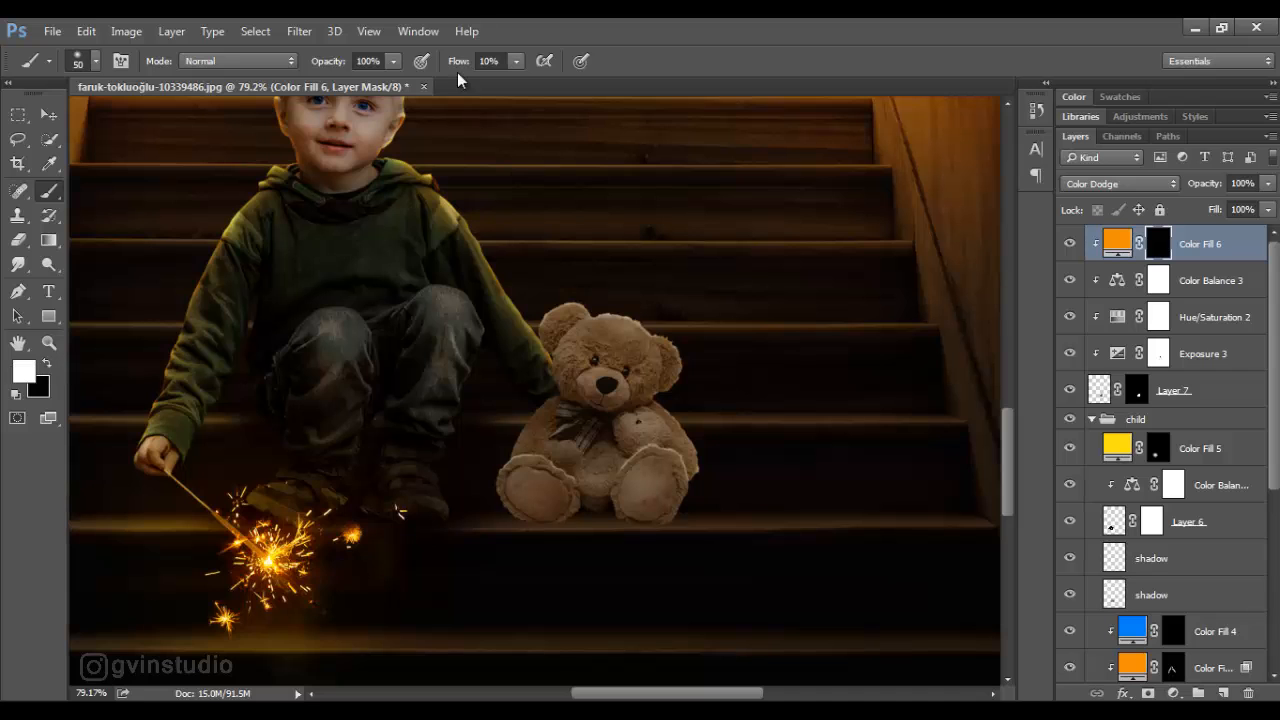
text(25)
key(Return)
scroll(715, 500, up, 7)
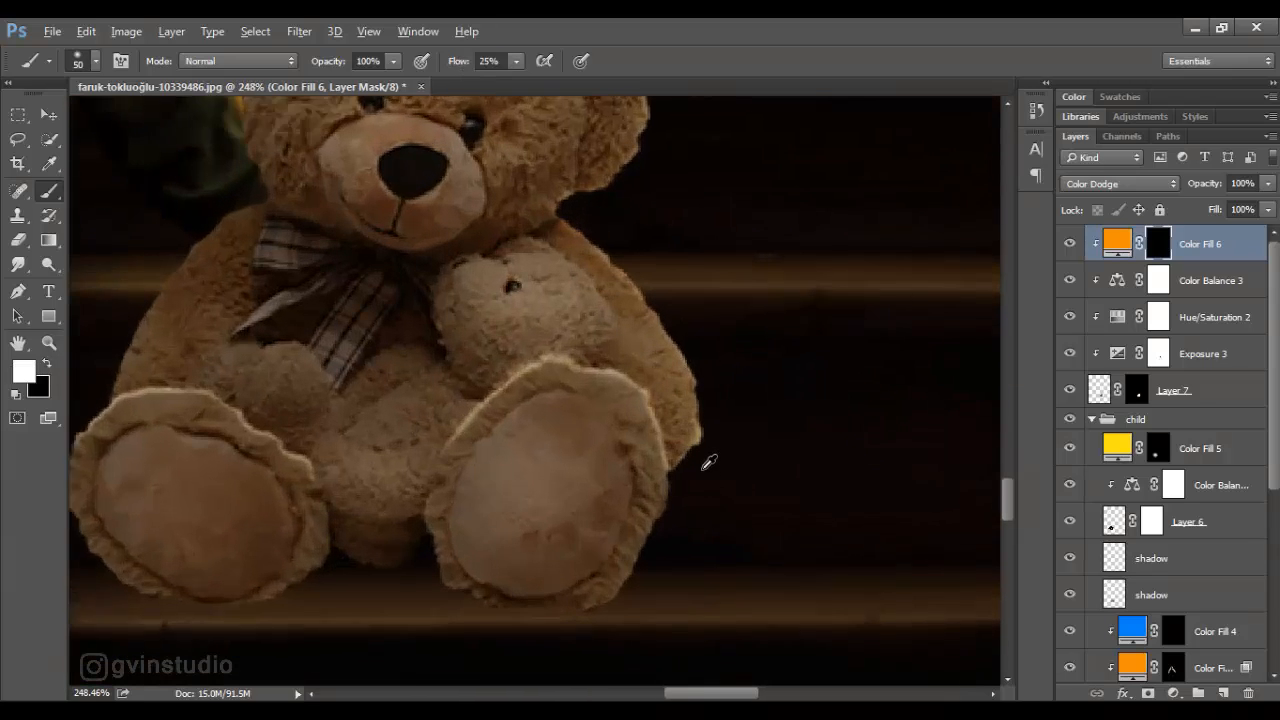
key(bracketleft)
key(bracketleft)
mouse_move(709, 466)
mouse_down()
mouse_move(731, 443)
mouse_move(729, 409)
mouse_up()
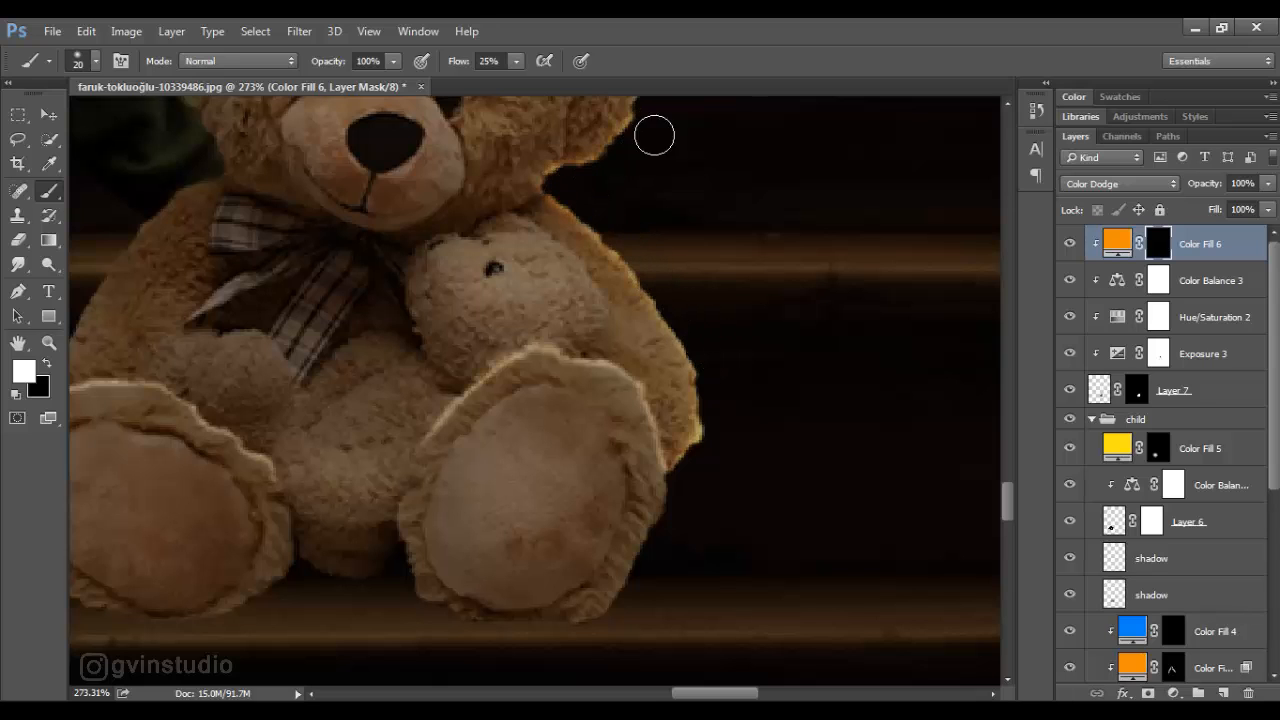
- Paint orange rim light on the fill mask around the bear's ears and along the top of its head
mouse_move(718, 355)
mouse_down()
mouse_move(797, 563)
mouse_move(842, 633)
mouse_up()
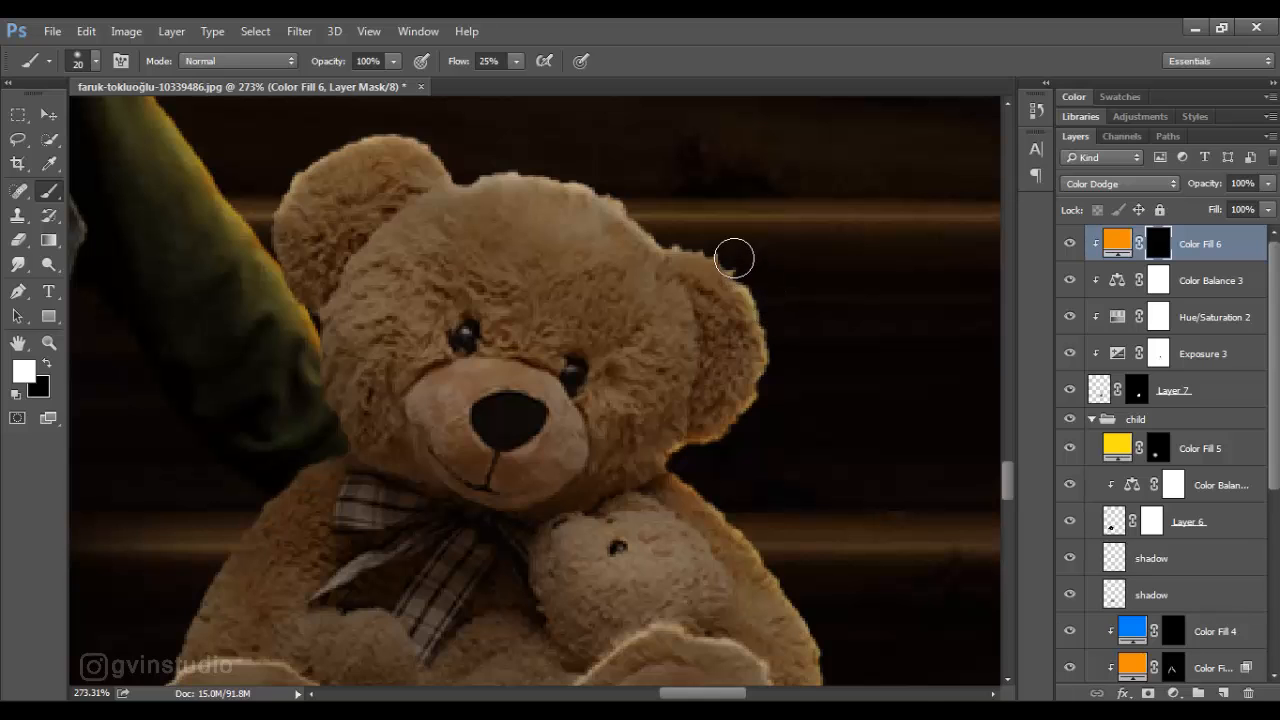
mouse_move(569, 173)
mouse_down()
mouse_move(457, 166)
mouse_move(429, 141)
mouse_up()
mouse_move(348, 133)
mouse_down()
mouse_move(271, 186)
mouse_move(283, 215)
mouse_up()
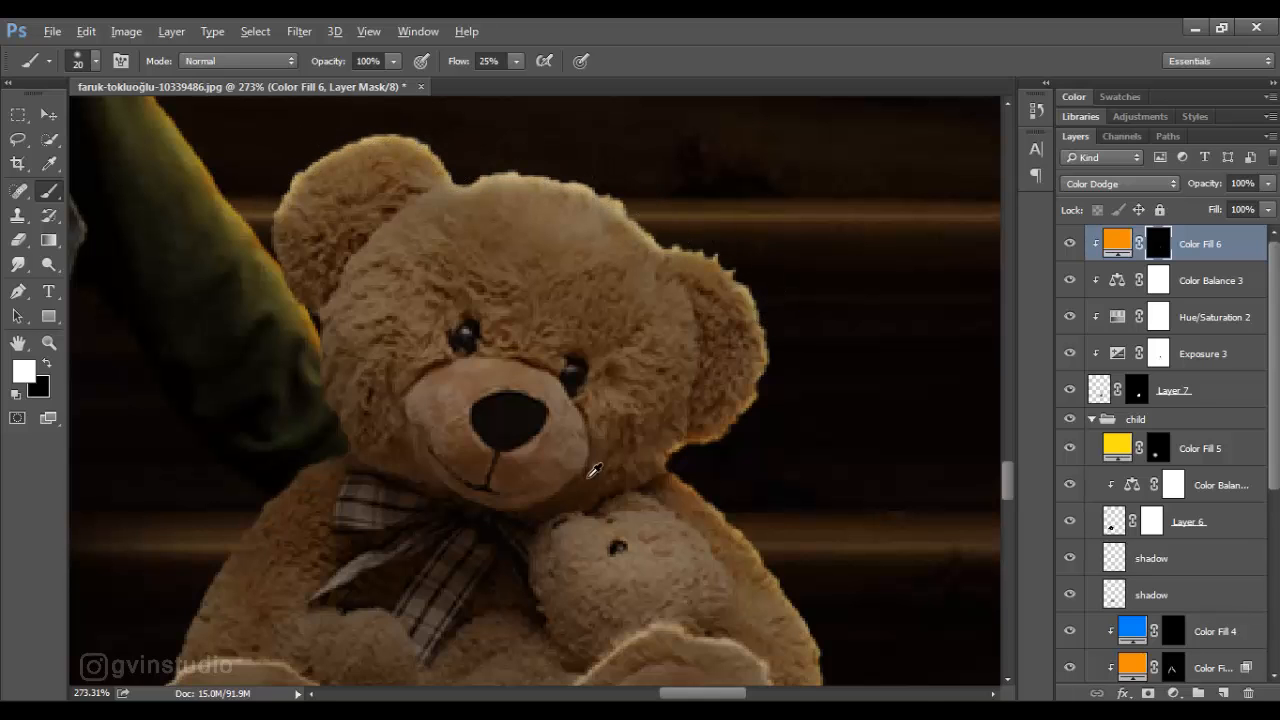
scroll(595, 471, down, 3)
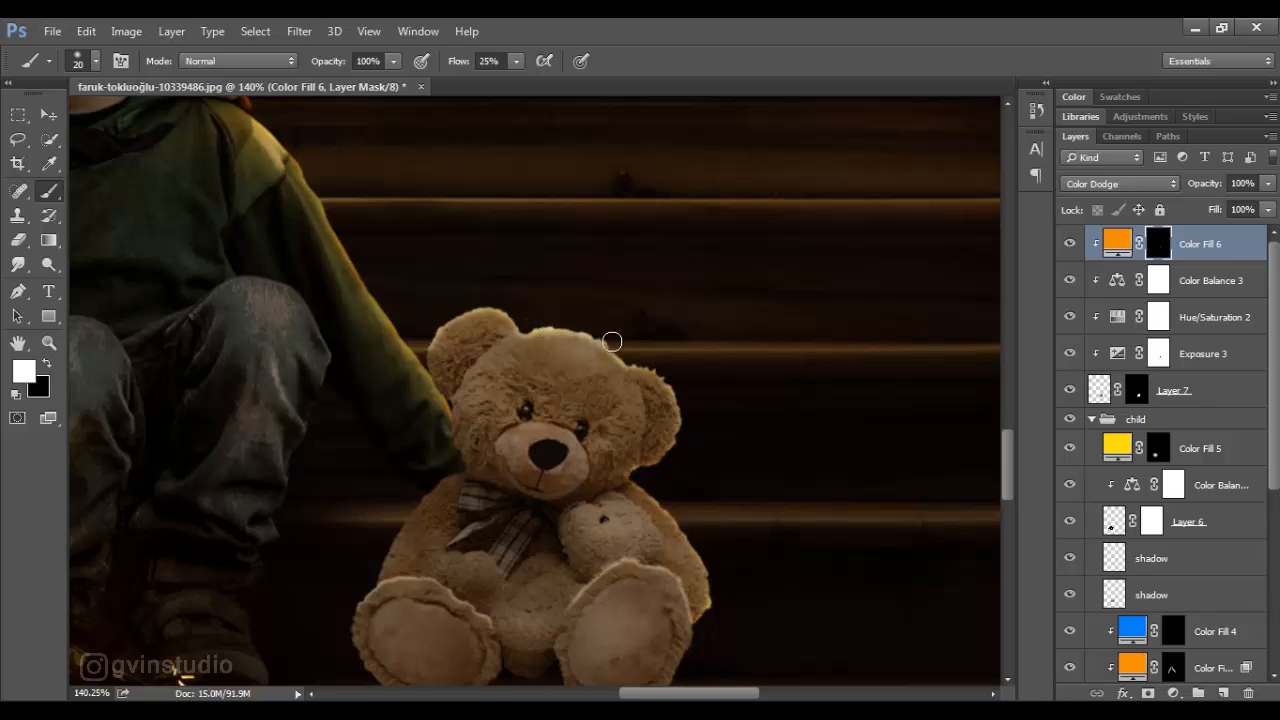
- Paint orange rim light along the upper edges of both bear feet with a size 8 brush
scroll(650, 365, down, 3)
scroll(605, 520, up, 5)
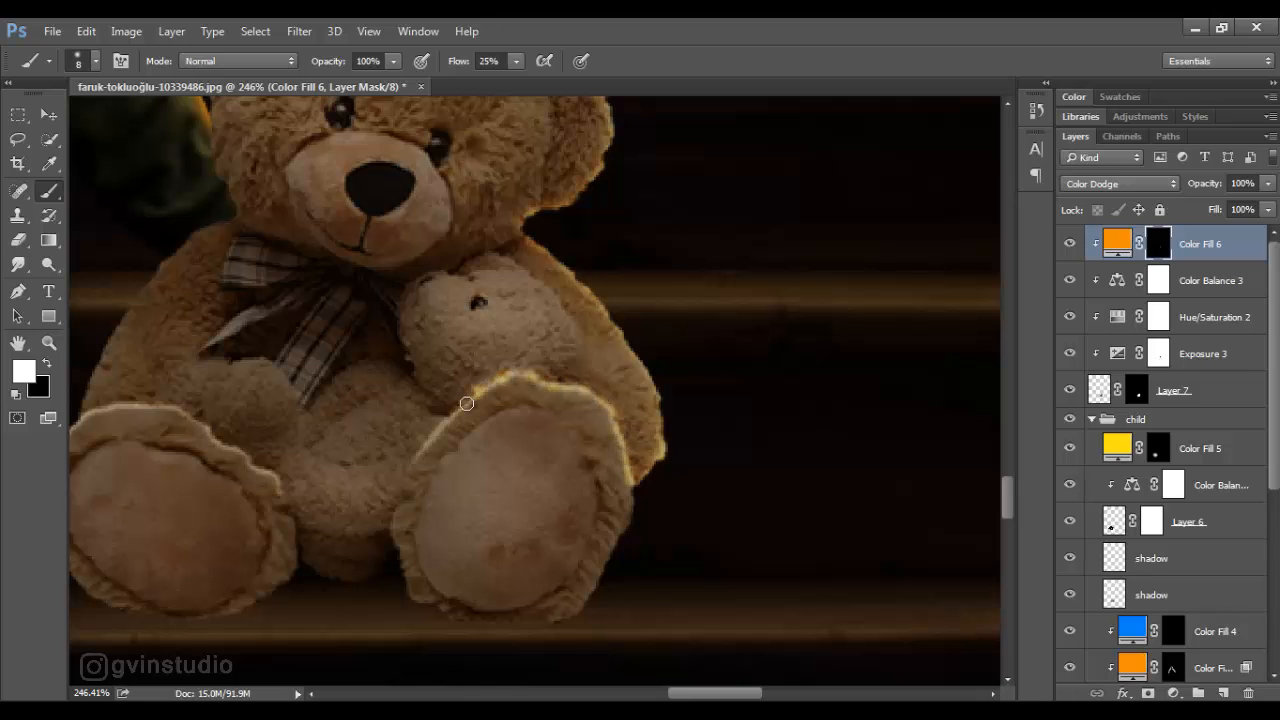
scroll(515, 381, left, 5)
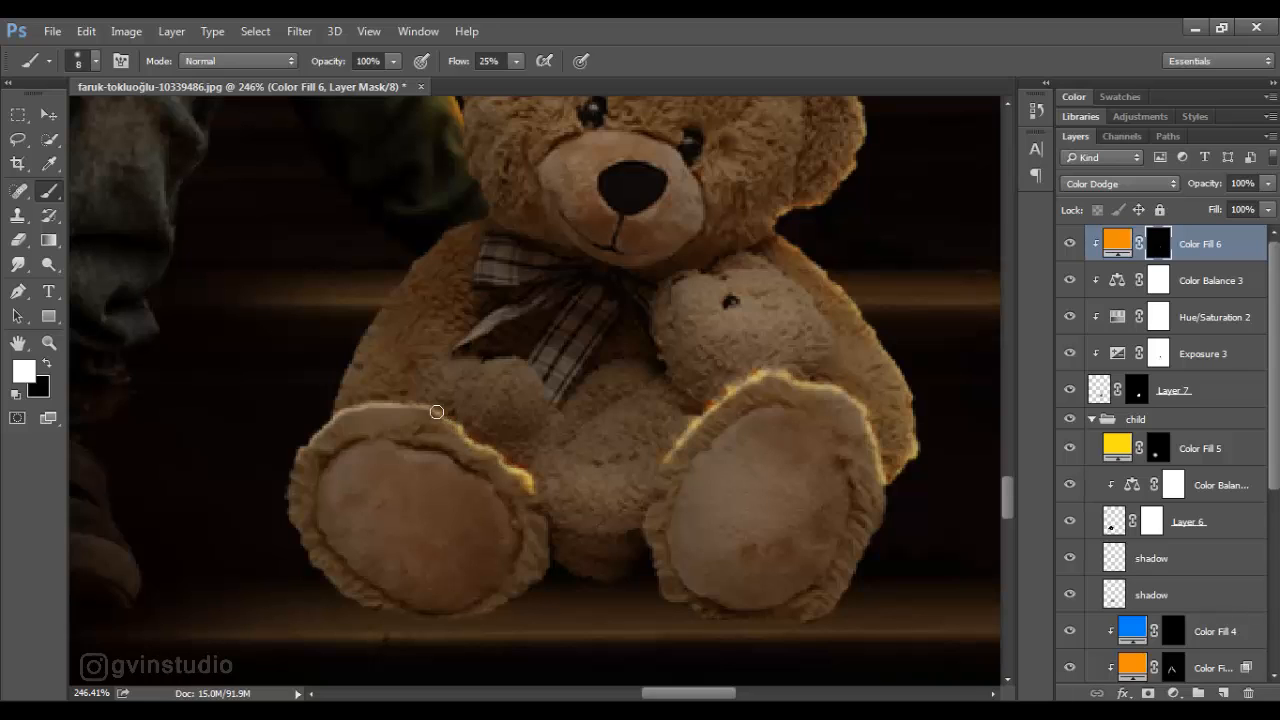
- Soften the orange rim light on the bear's feet by painting the fill mask black at 8% flow, size 40
click(45, 365)
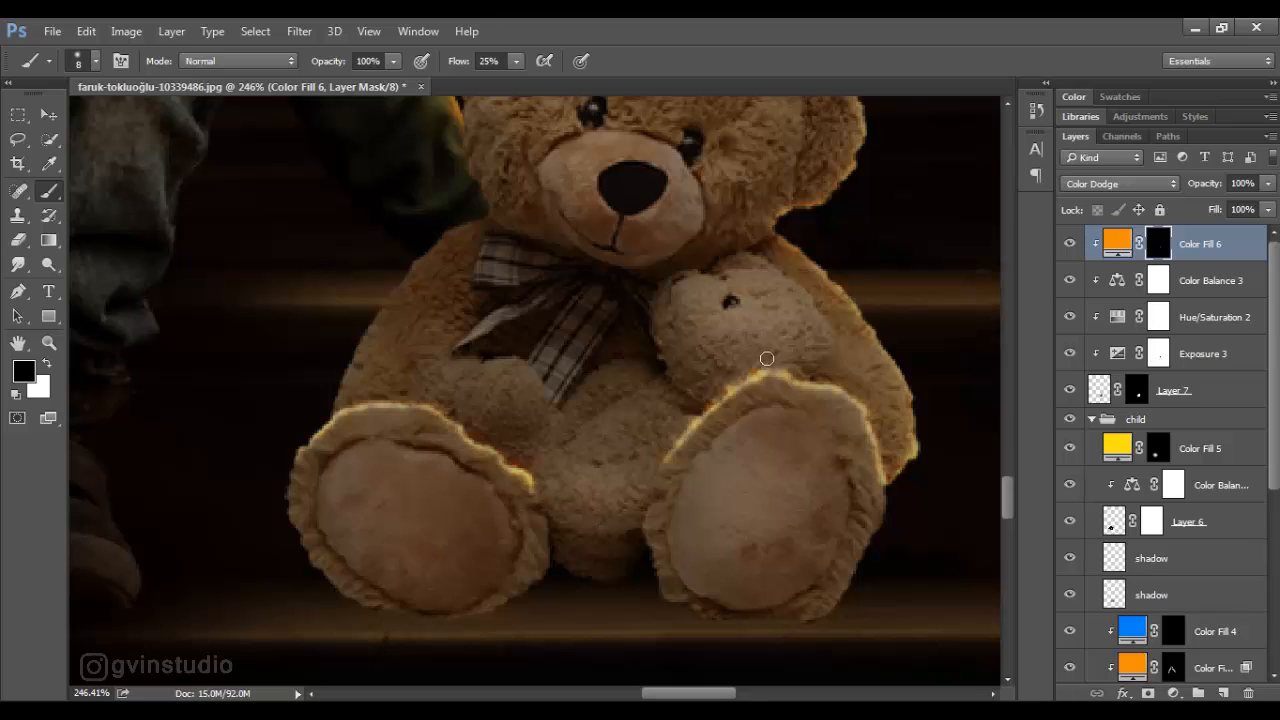
drag(461, 66, 444, 66)
key(bracketright)
key(bracketright)
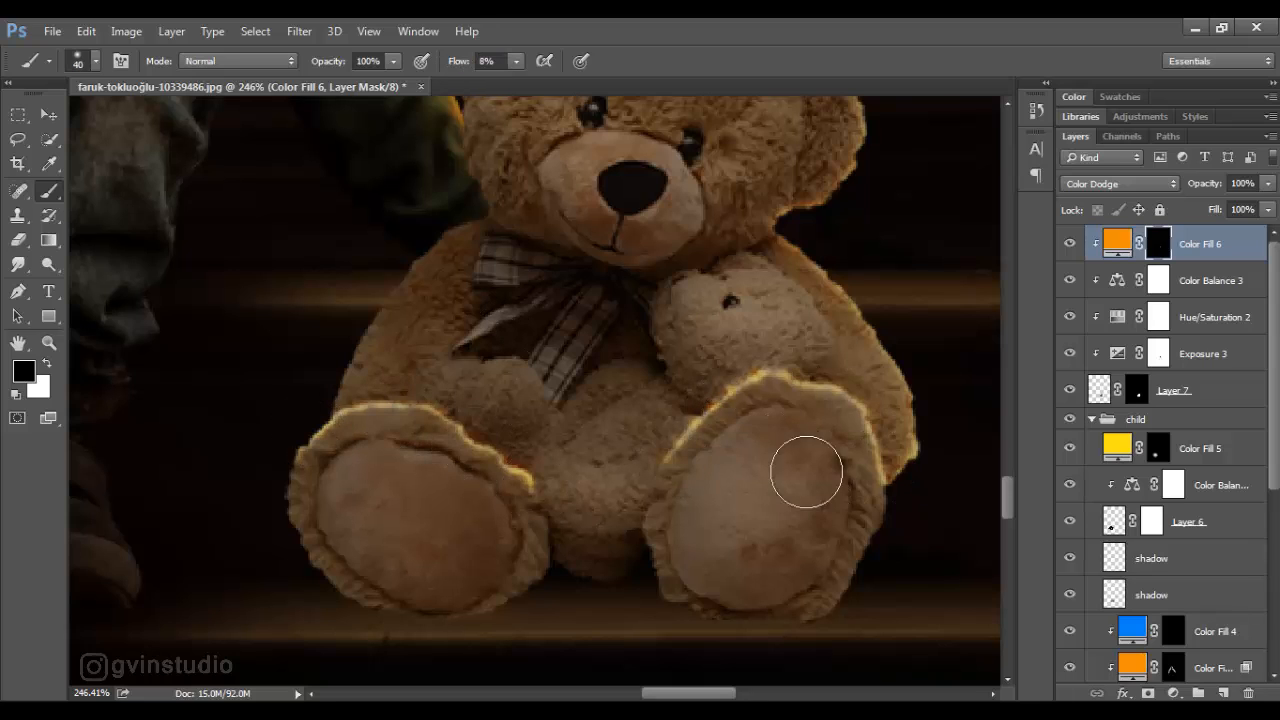
scroll(590, 533, down, 10)
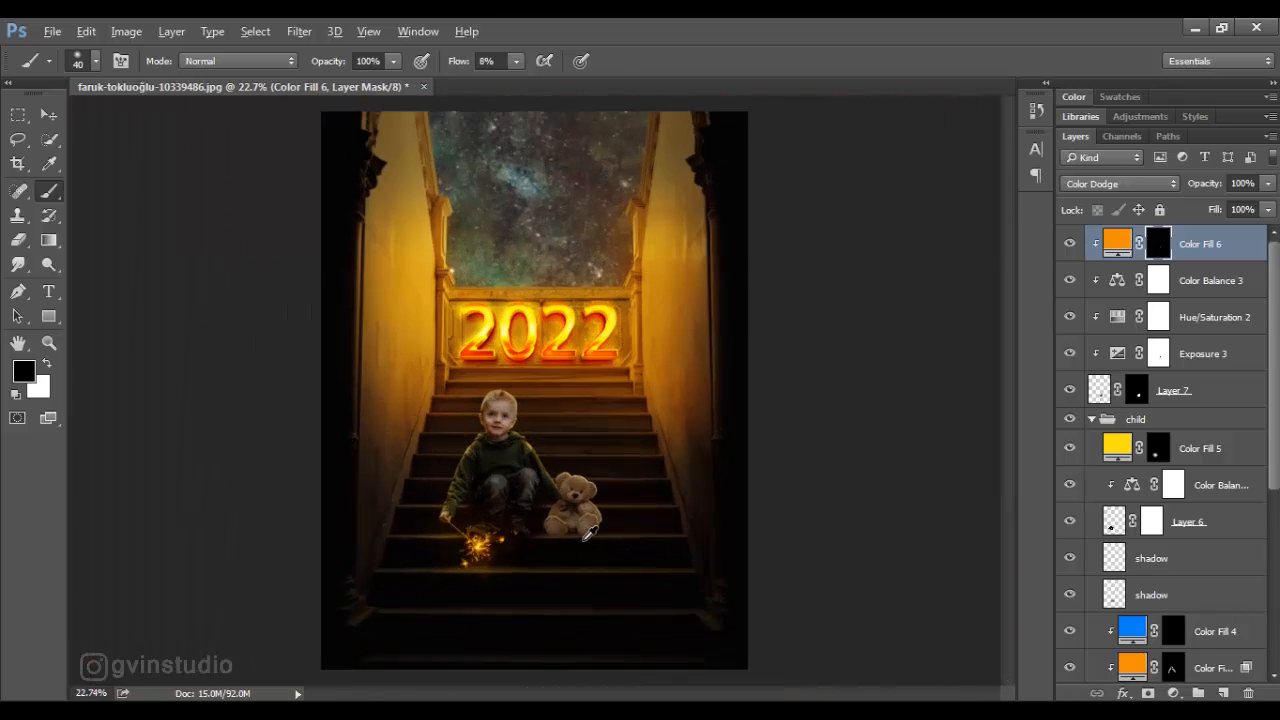
- Apply the bear layer's mask and convert the layer to a smart object
scroll(590, 533, up, 3)
key(v)
click(1137, 390)
right_click(1137, 392)
click(1128, 455)
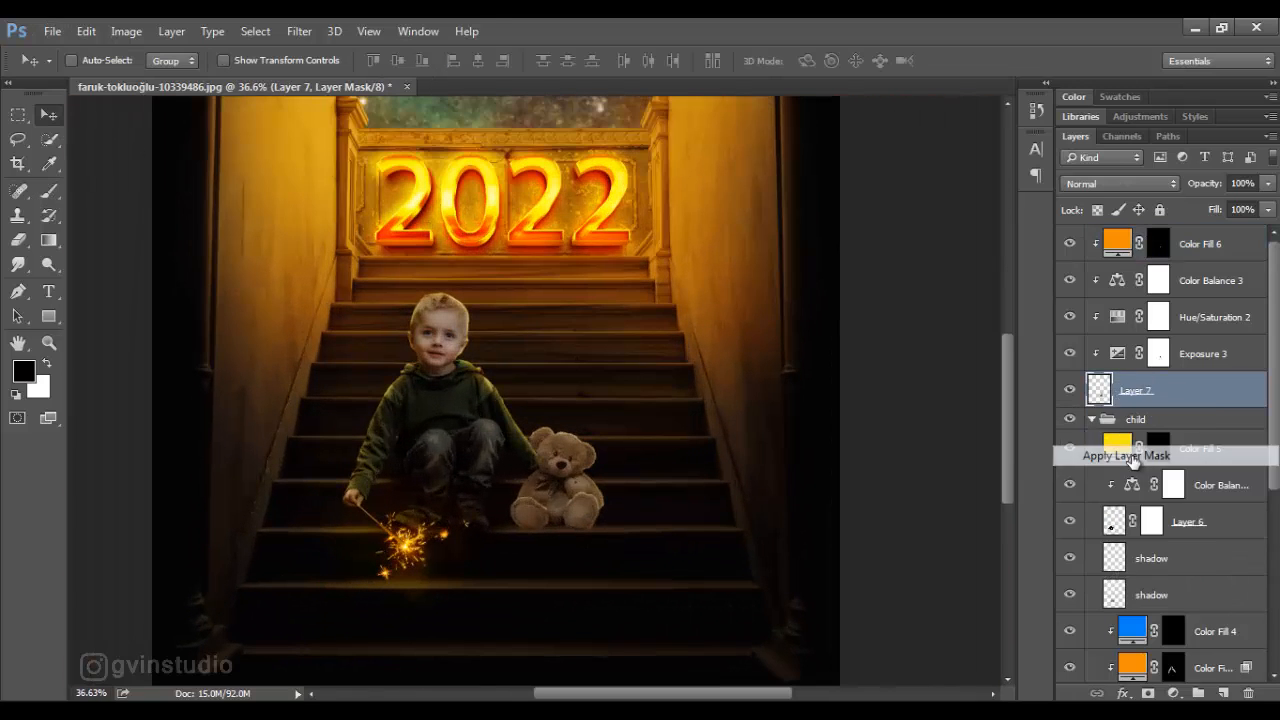
right_click(1200, 398)
click(900, 266)
- Adjust the bear smart object with the Camera Raw Filter
click(312, 38)
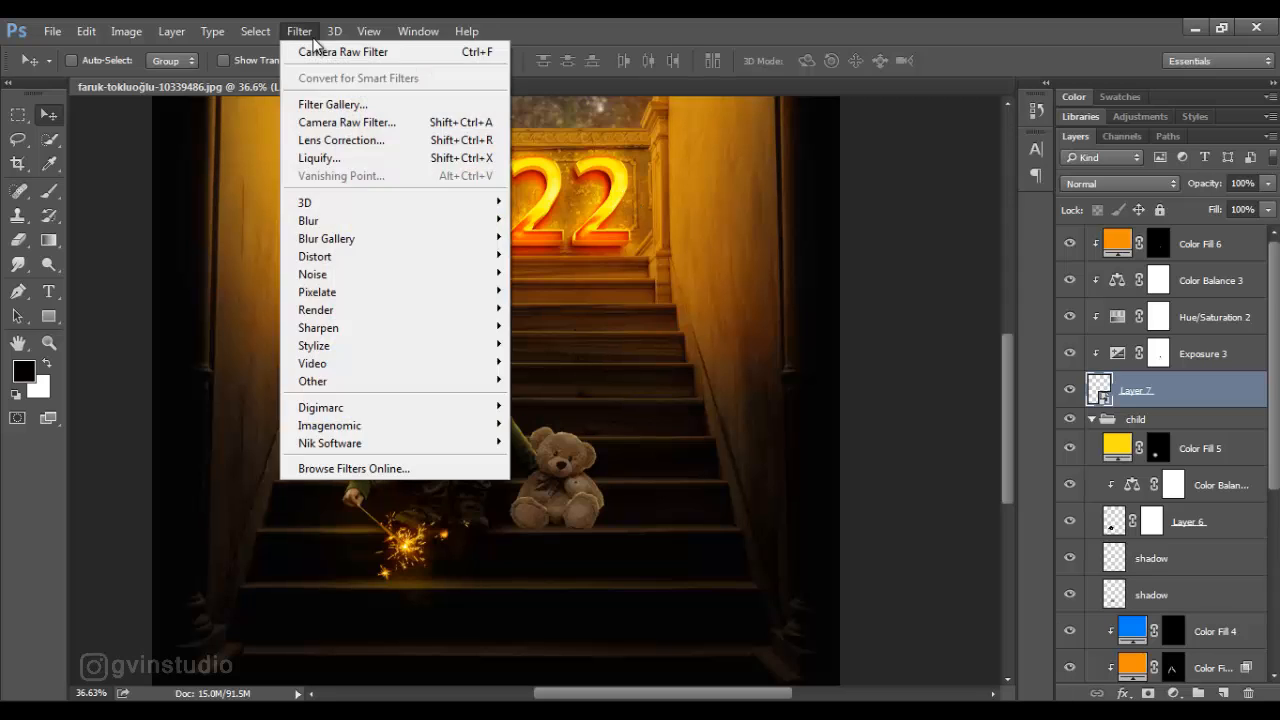
click(346, 122)
drag(970, 592, 1014, 593)
key(Return)
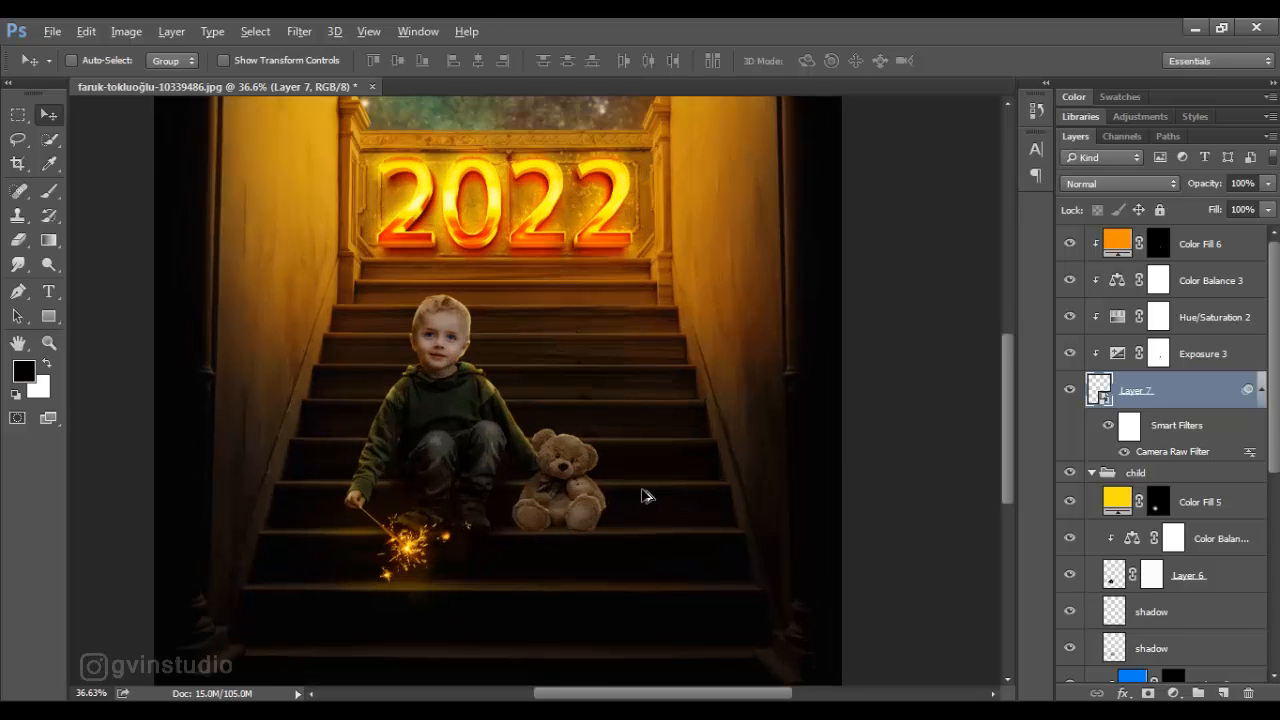
- Set the lightness of the bear's Hue/Saturation adjustment to -17 and collapse the bear layer's smart filter list
double_click(1117, 317)
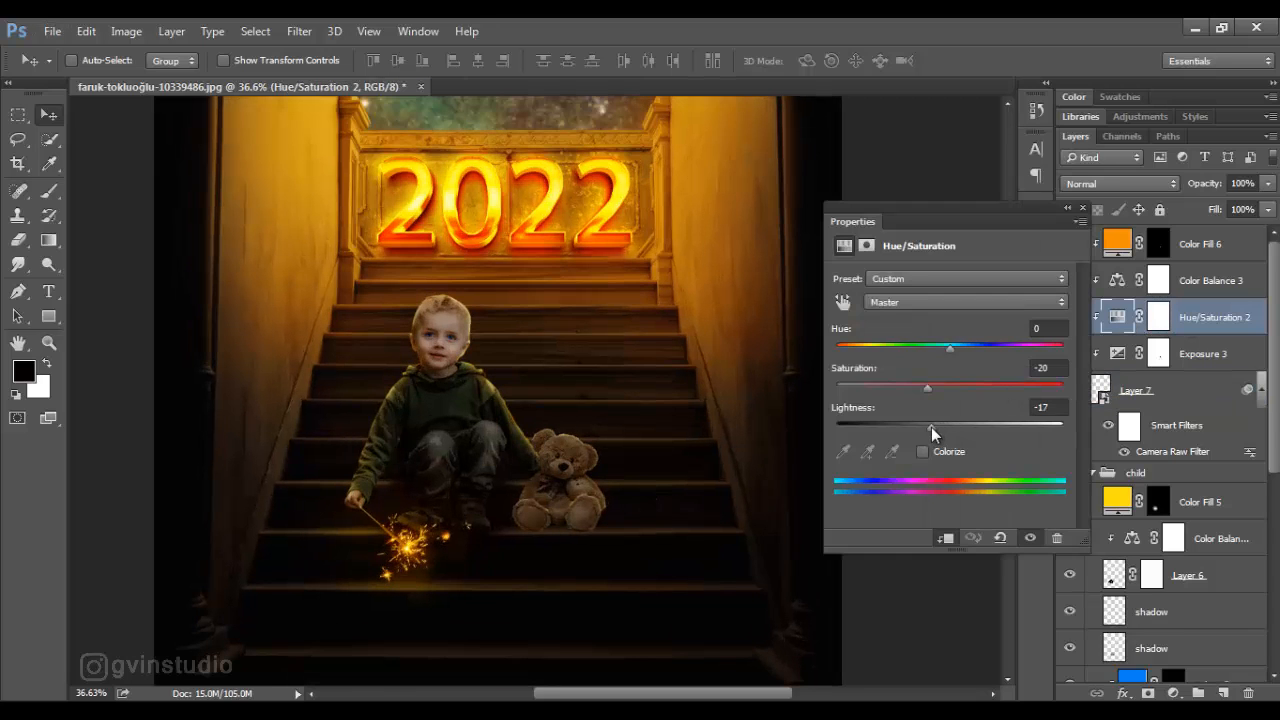
click(1082, 208)
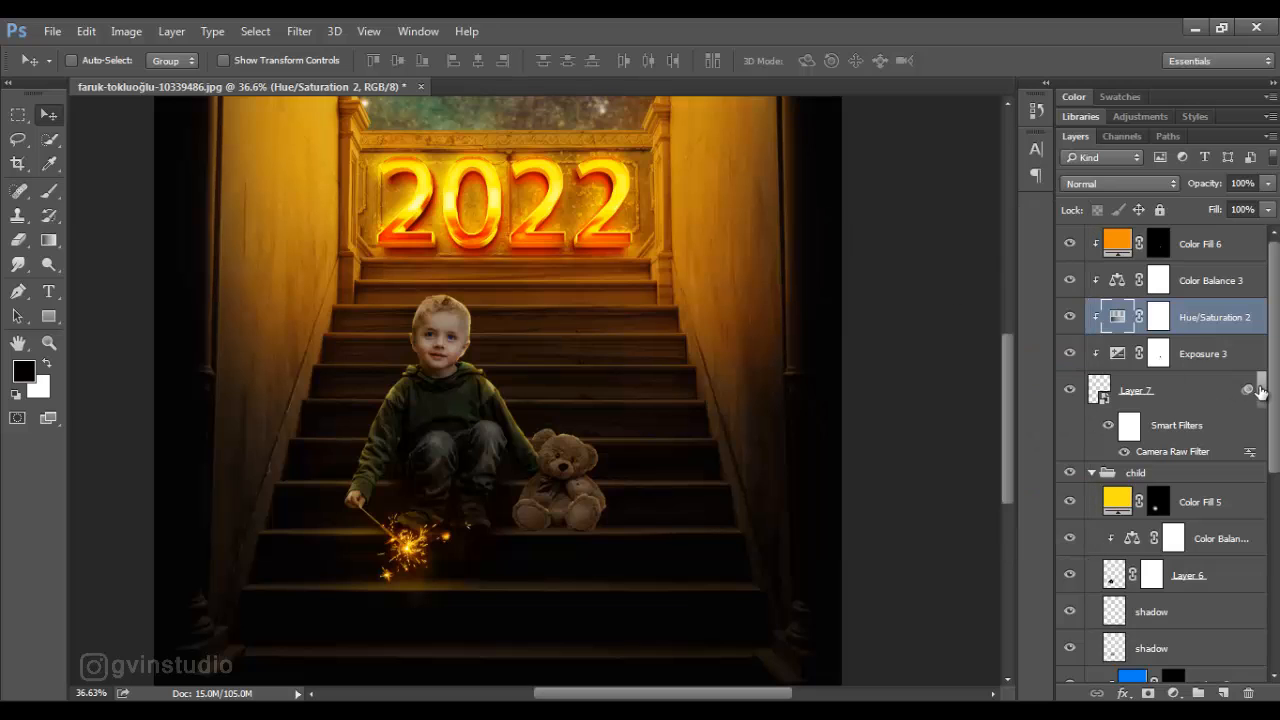
click(1261, 393)
- Add a new layer directly beneath the bear layer and name it shadow
click(1156, 400)
ctrl+click(1224, 693)
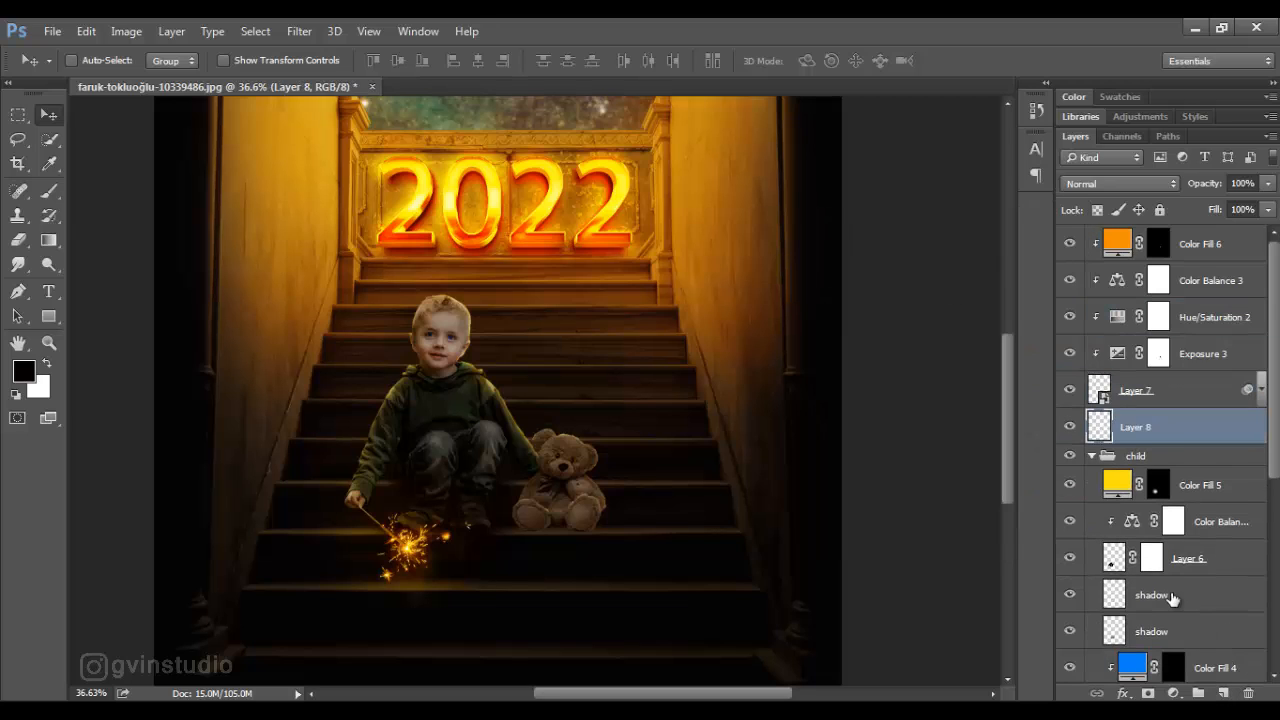
double_click(1137, 427)
text(shadow)
key(Return)
- Paint a black contact shadow under the bear with a flattened soft brush at 54% flow, sizes 150 and 125
key(b)
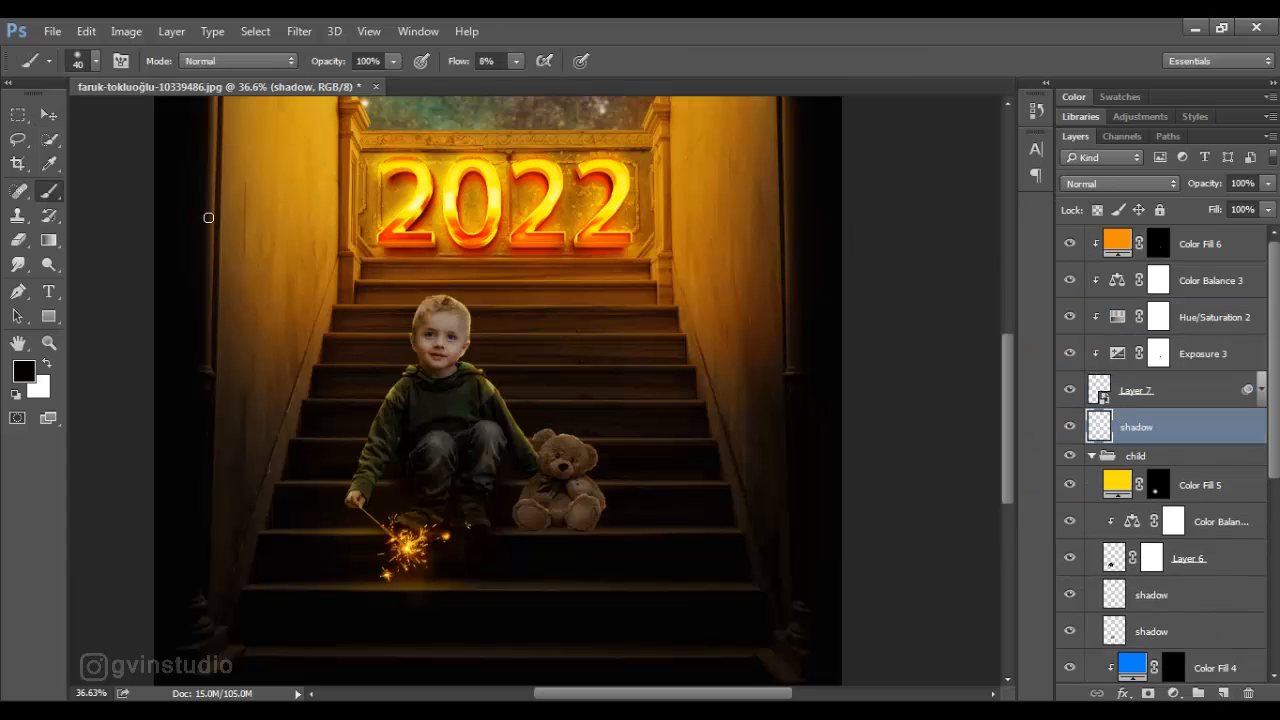
right_click(545, 405)
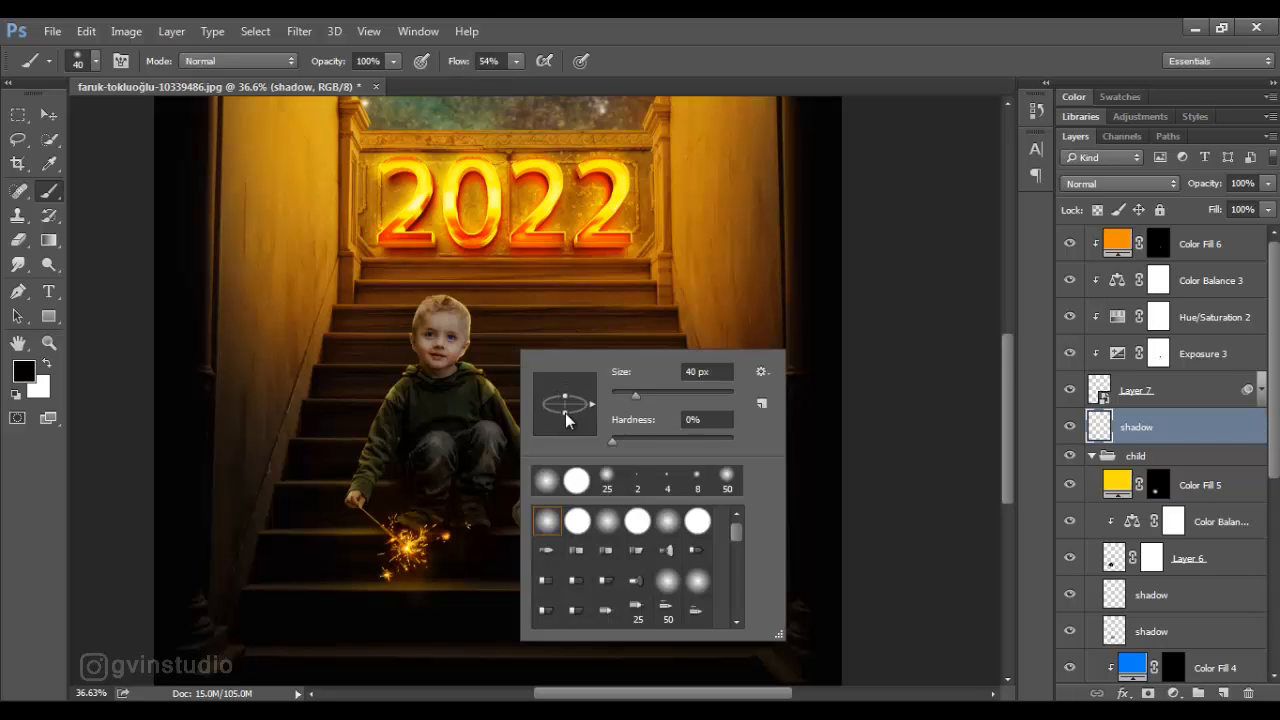
drag(566, 414, 566, 409)
click(801, 38)
scroll(549, 511, up, 5)
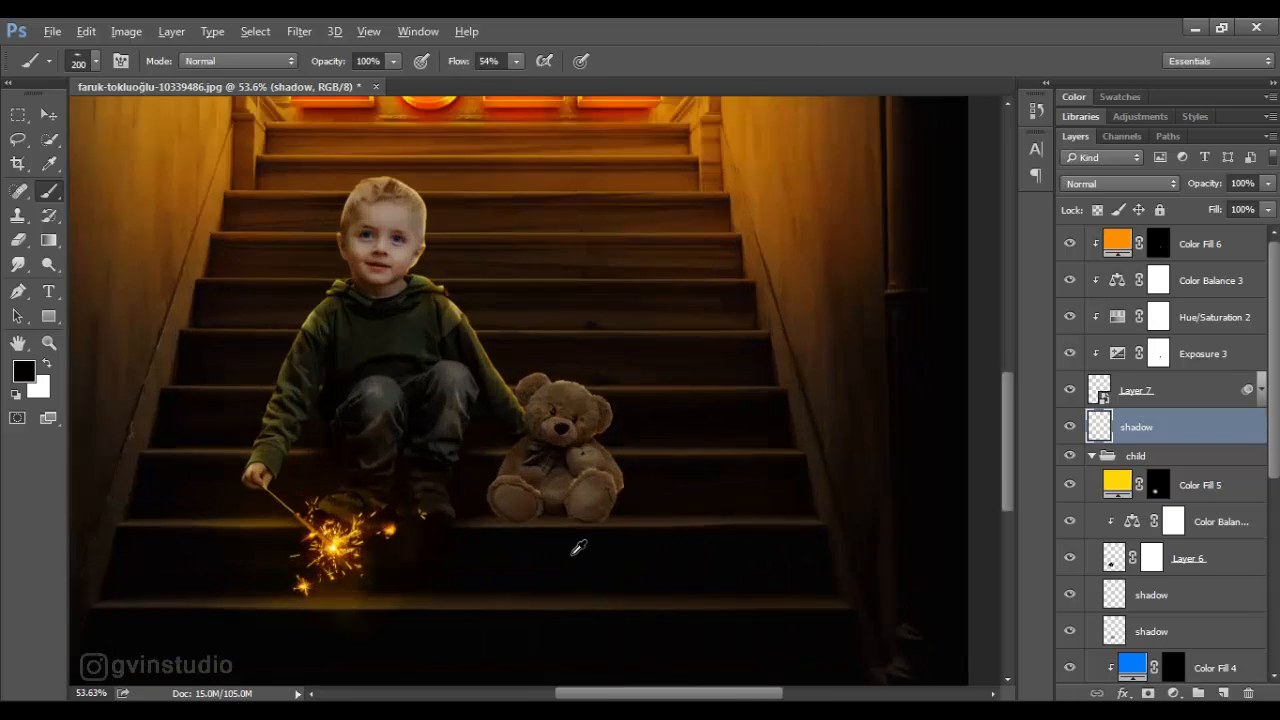
key(bracketleft)
key(bracketleft)
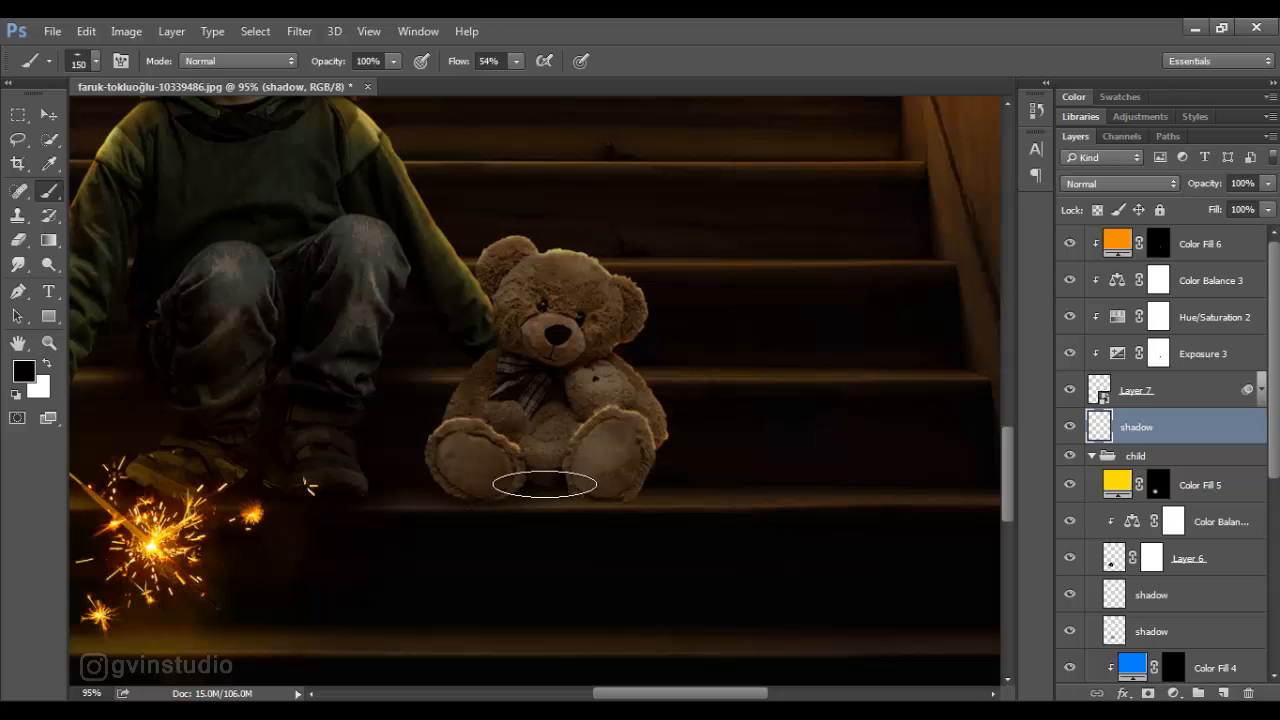
key(bracketleft)
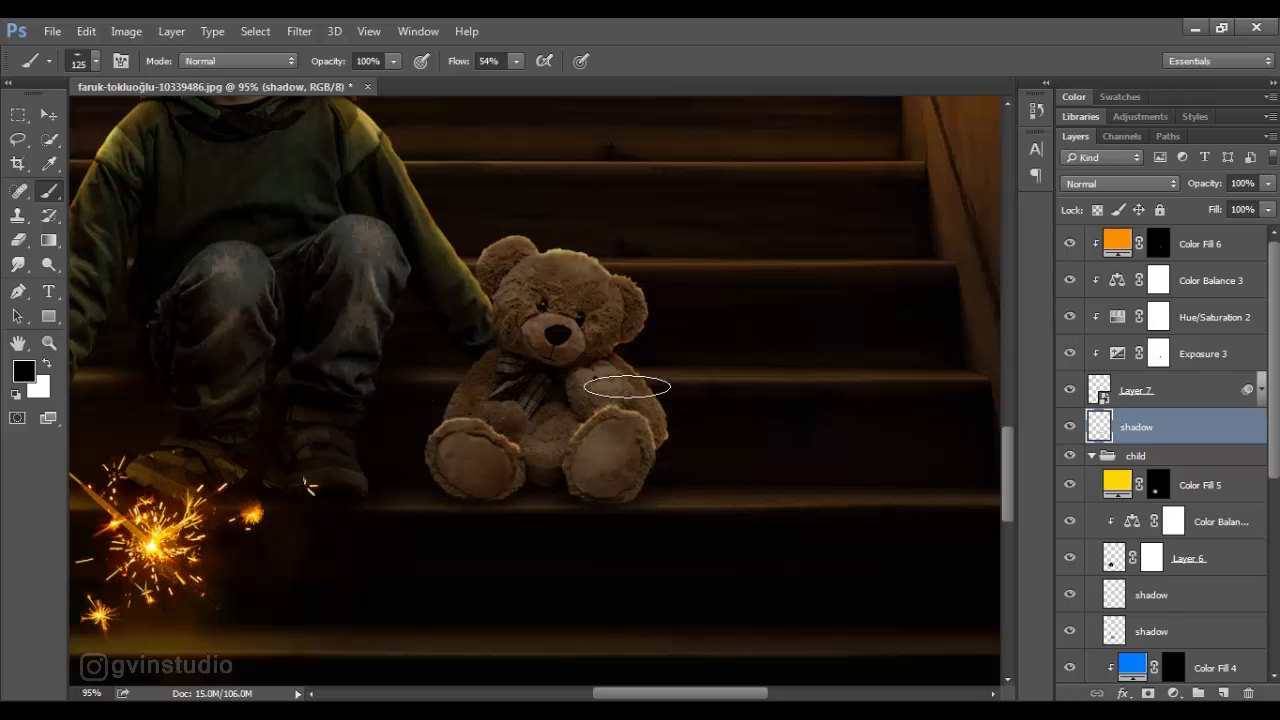
click(48, 114)
scroll(613, 384, down, 6)
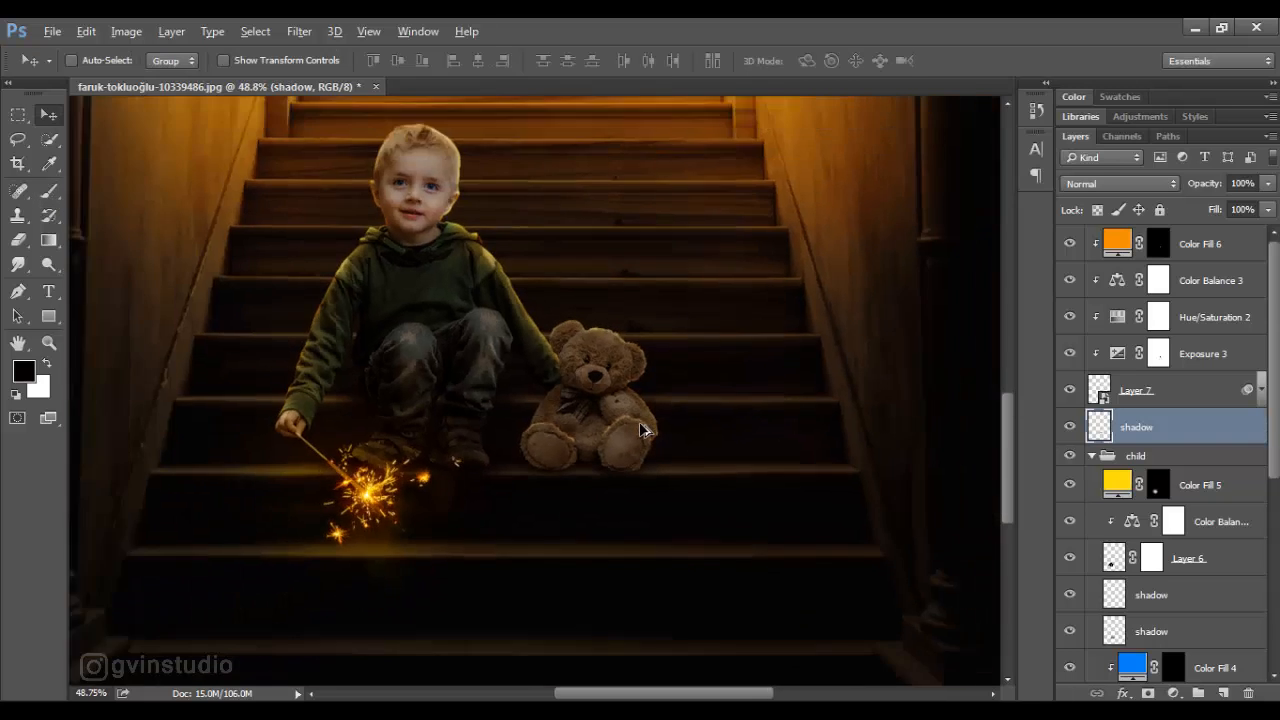
scroll(596, 525, up, 3)
scroll(601, 533, up, 3)
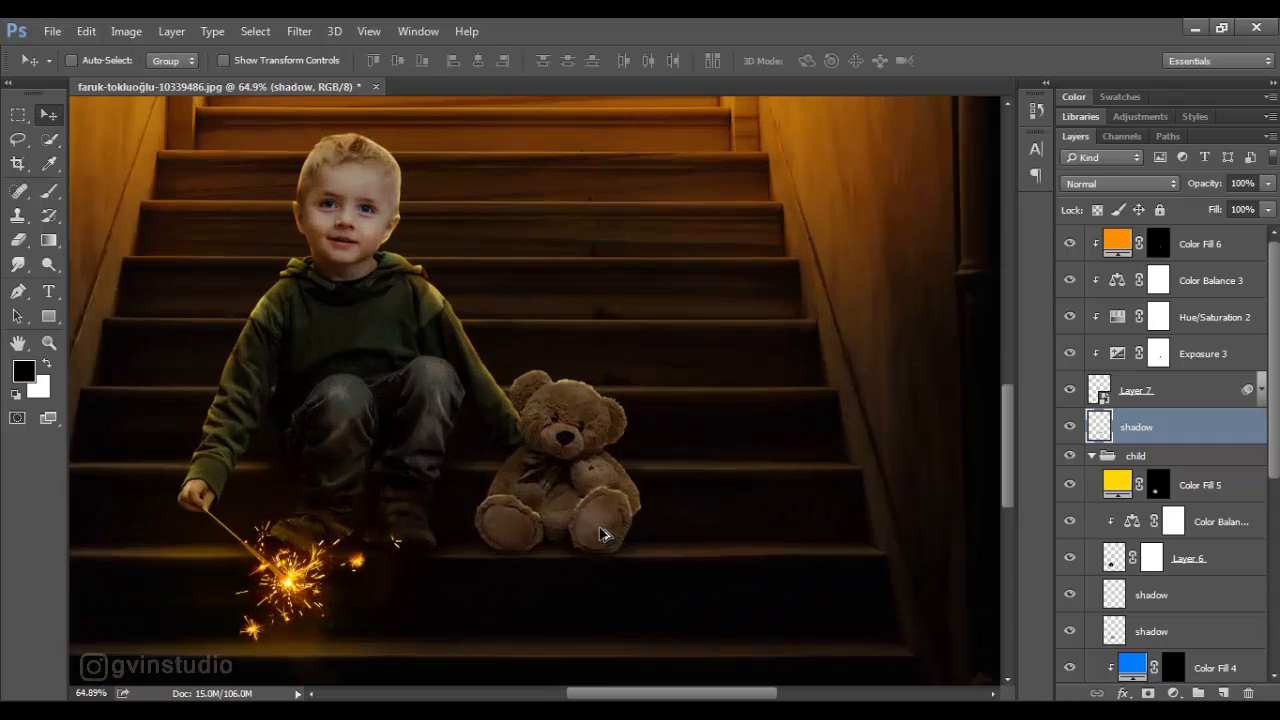
- Duplicate the bear's orange fill layer and set the copy's blend mode to Soft Light
click(1186, 249)
key(ctrl+j)
click(1120, 183)
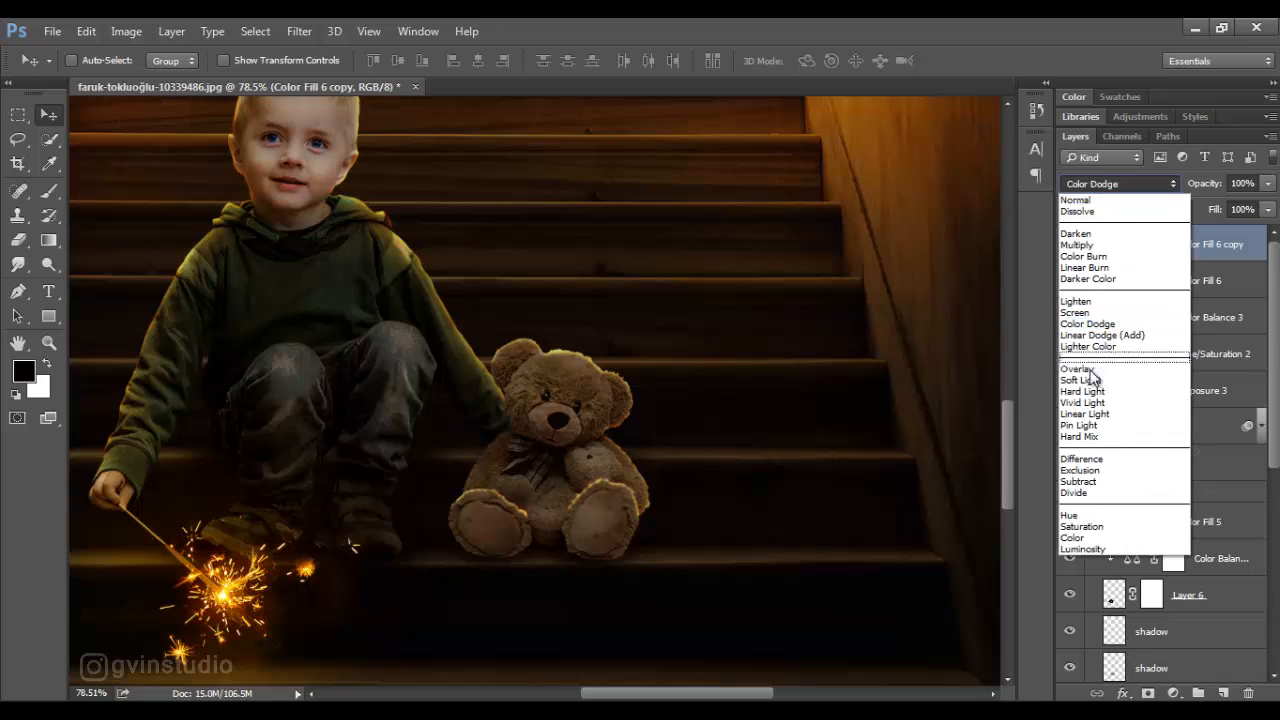
click(1089, 372)
- Paint a soft orange glow on the bear's head by whitening the duplicate fill's mask at 22% flow, size 90
click(1158, 244)
key(b)
right_click(223, 278)
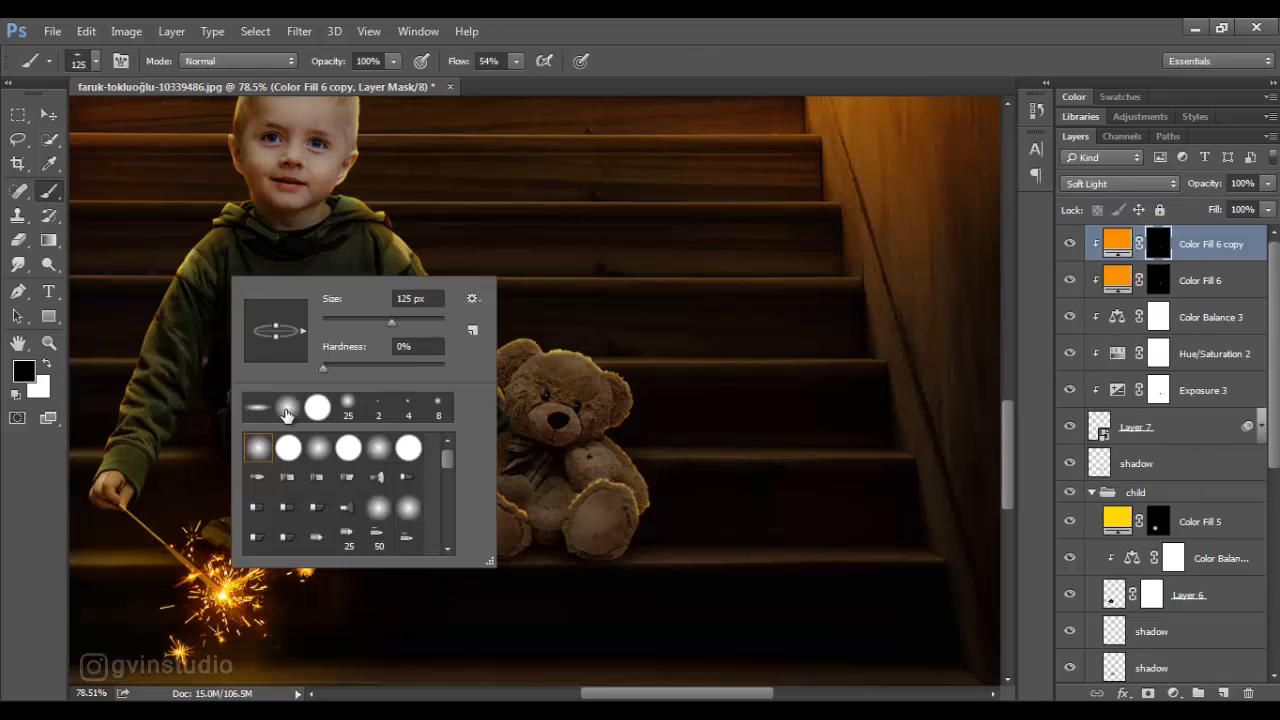
key(x)
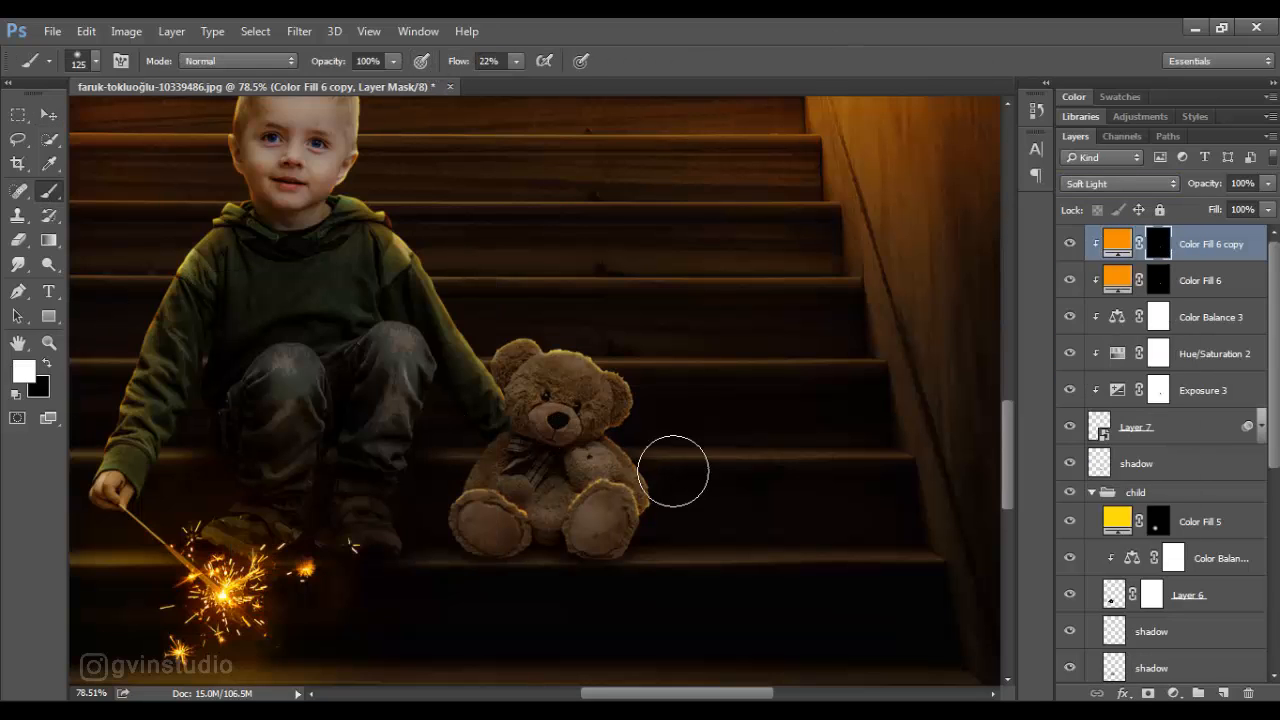
key(bracketleft)
key(bracketleft)
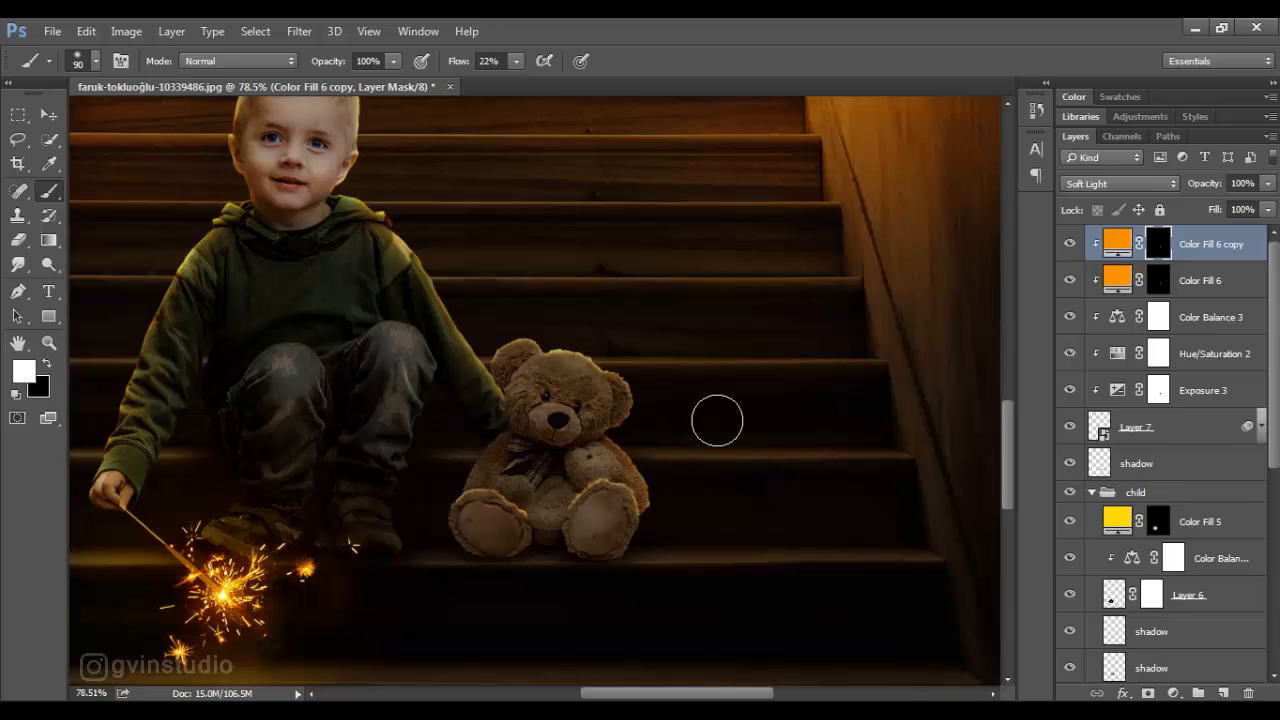
mouse_move(634, 377)
mouse_down()
mouse_move(577, 345)
mouse_move(512, 337)
mouse_move(495, 351)
mouse_move(593, 355)
mouse_up()
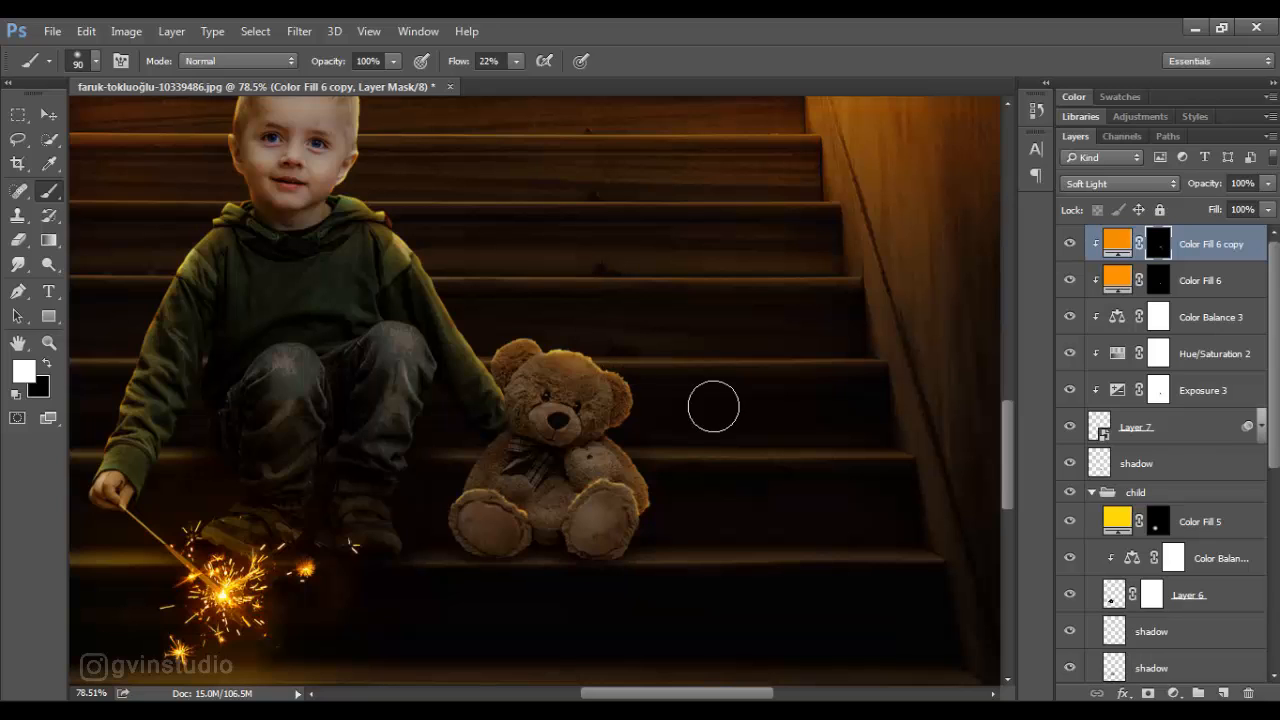
- Paint a fainter orange glow across the bear's feet and body on the Soft Light fill mask at 4% flow
drag(457, 62, 440, 62)
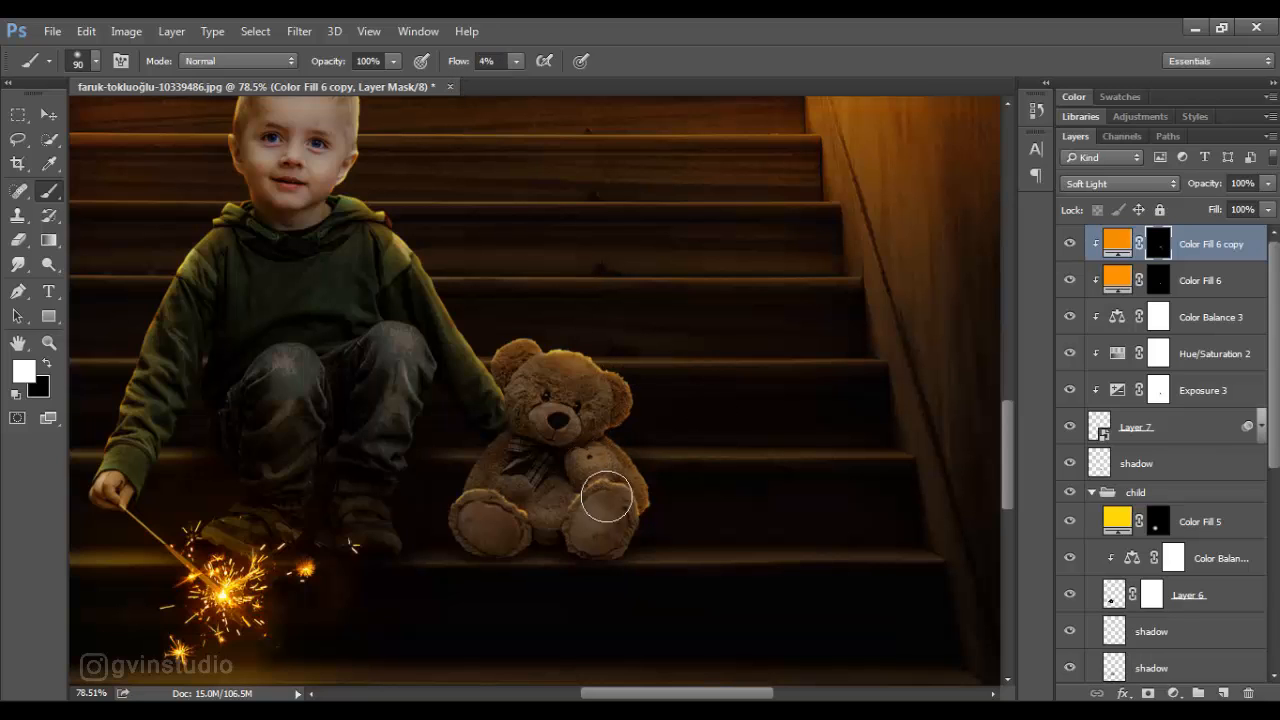
mouse_move(472, 509)
mouse_down()
mouse_move(597, 496)
mouse_move(611, 516)
mouse_move(589, 464)
mouse_move(632, 468)
mouse_up()
key(v)
scroll(567, 419, down, 6)
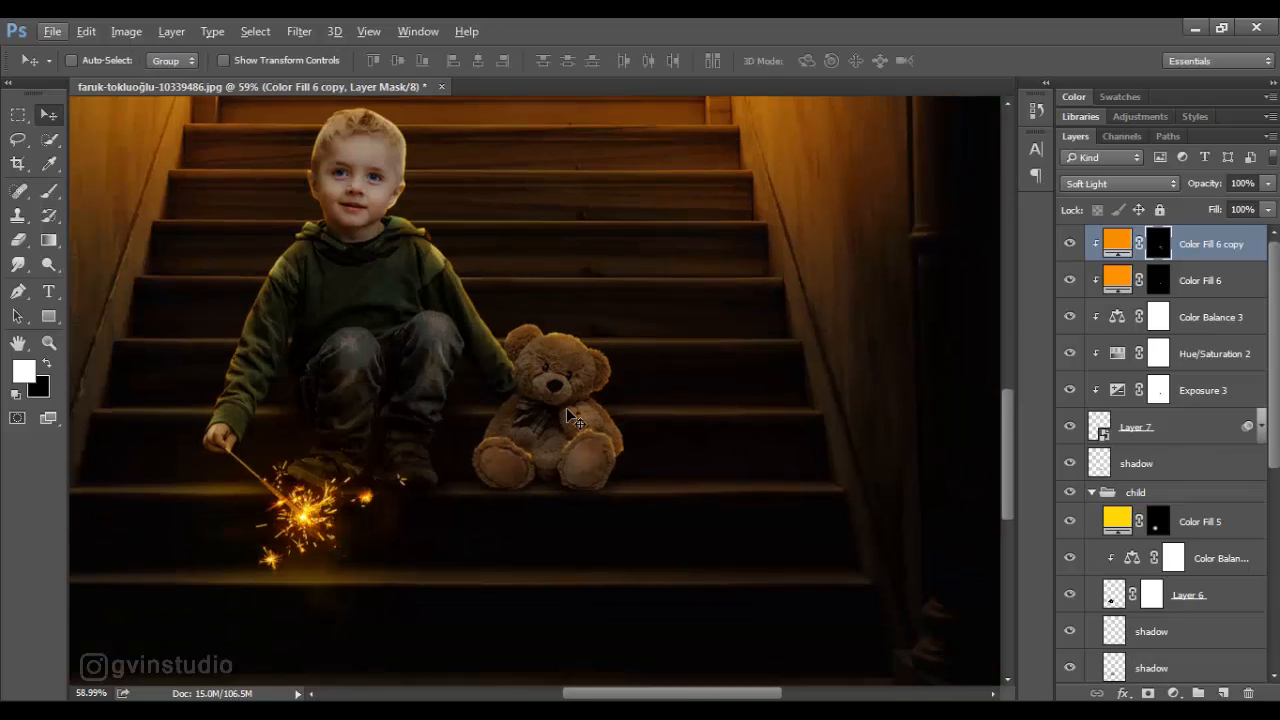
scroll(578, 435, up, 1)
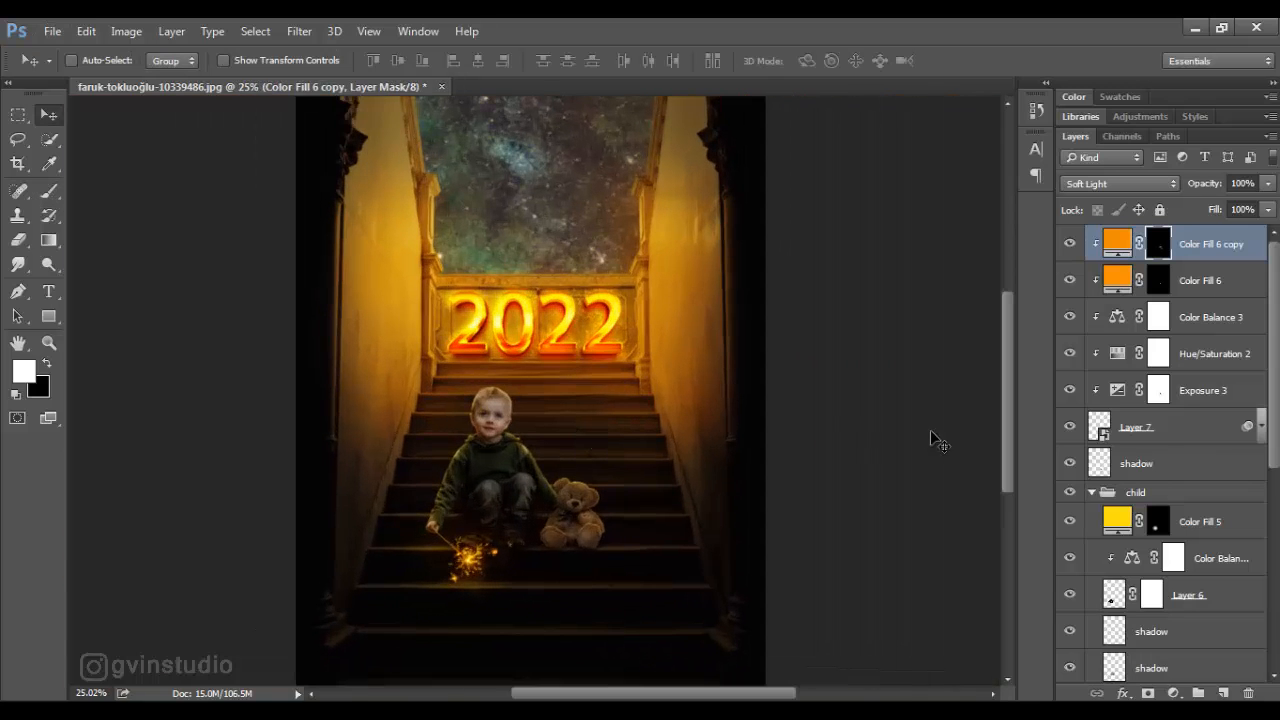
- Group all the bear layers, name the group doll, and collapse the child group
shift+click(1105, 463)
key(ctrl+g)
double_click(1140, 236)
text(do)
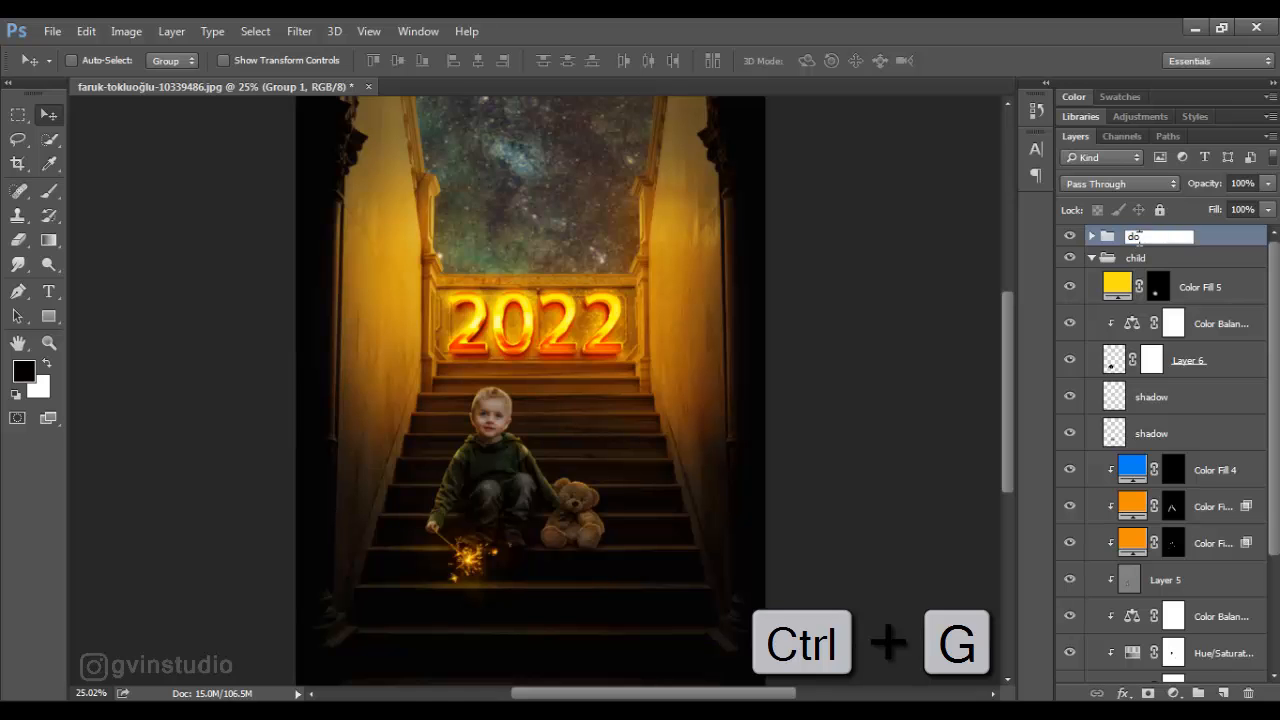
text(ll)
key(Return)
click(1092, 257)
- Open the image file cup.png
scroll(463, 488, down, 1)
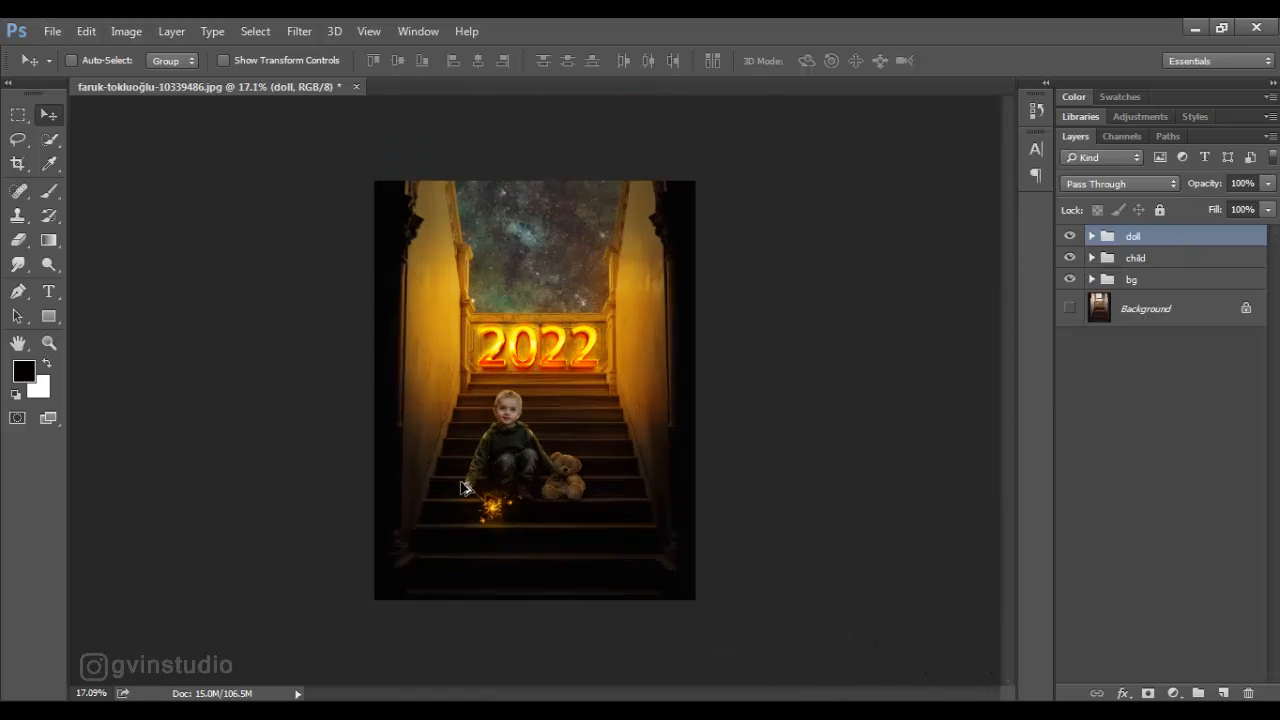
scroll(430, 542, up, 4)
click(52, 31)
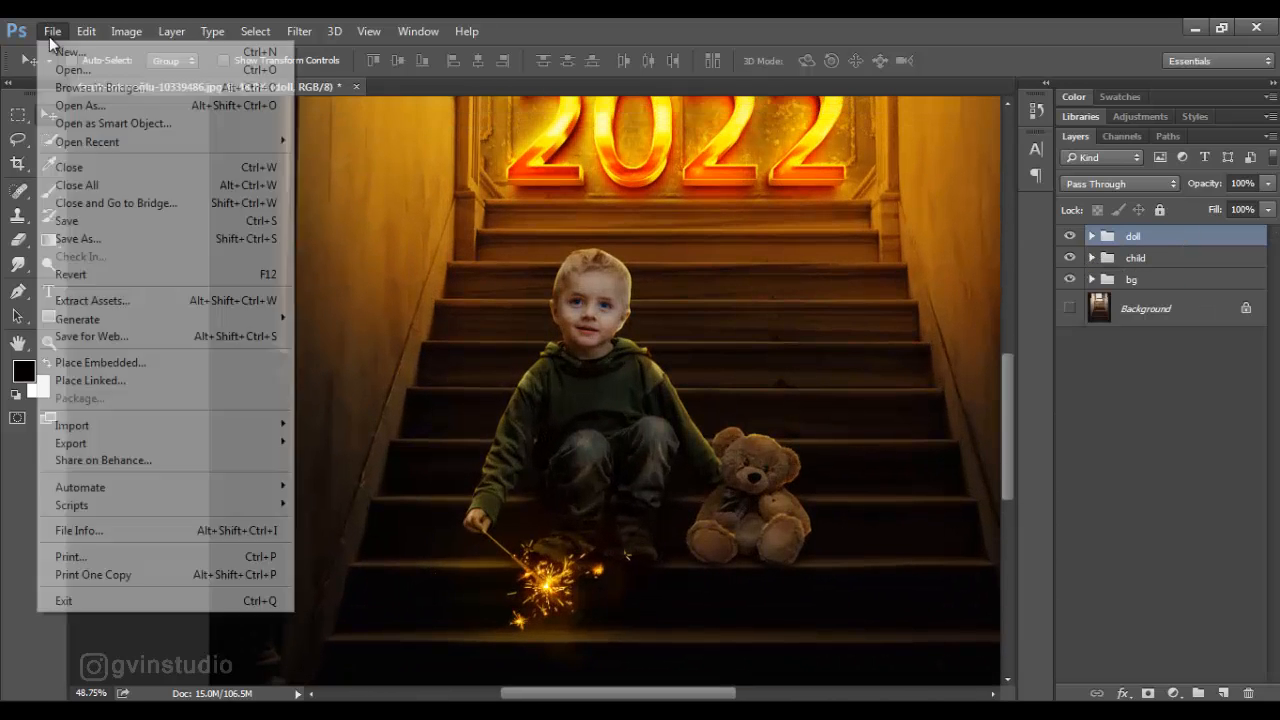
click(72, 70)
click(423, 147)
click(951, 543)
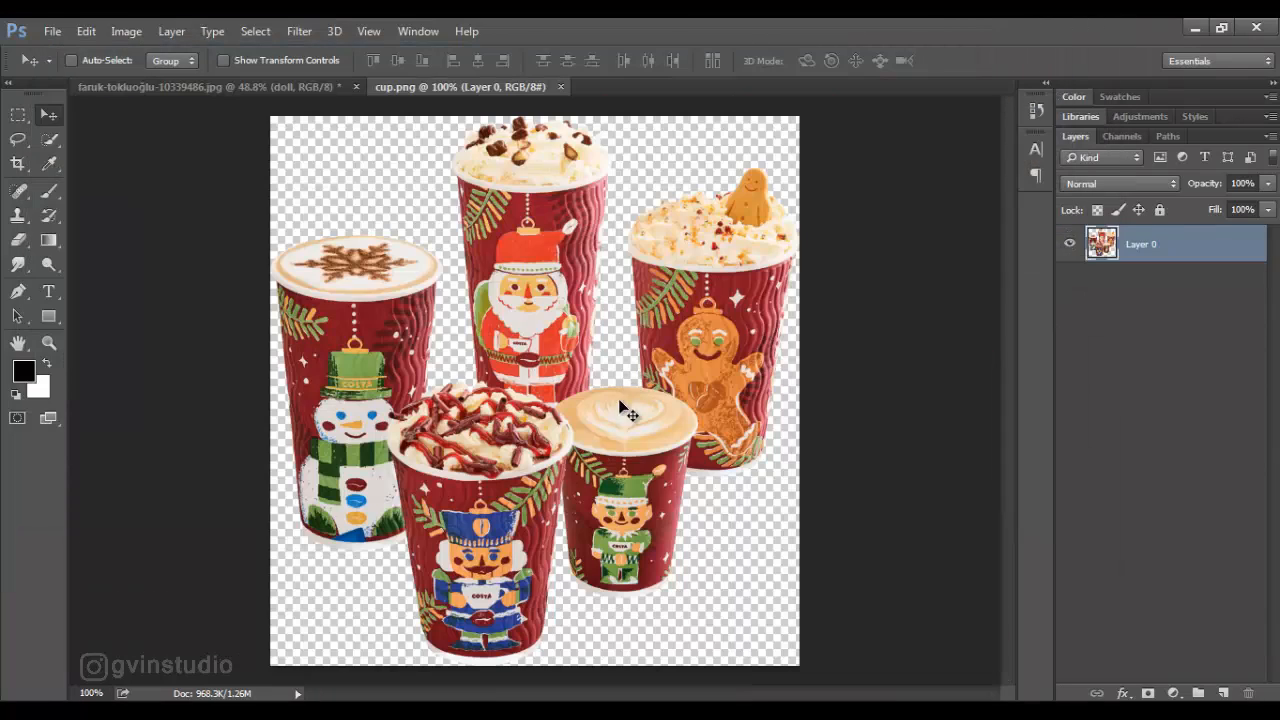
- Trace a closed Pen tool path around the front cup with the blue nutcracker and chocolate-topped cream
click(19, 292)
scroll(456, 560, up, 2)
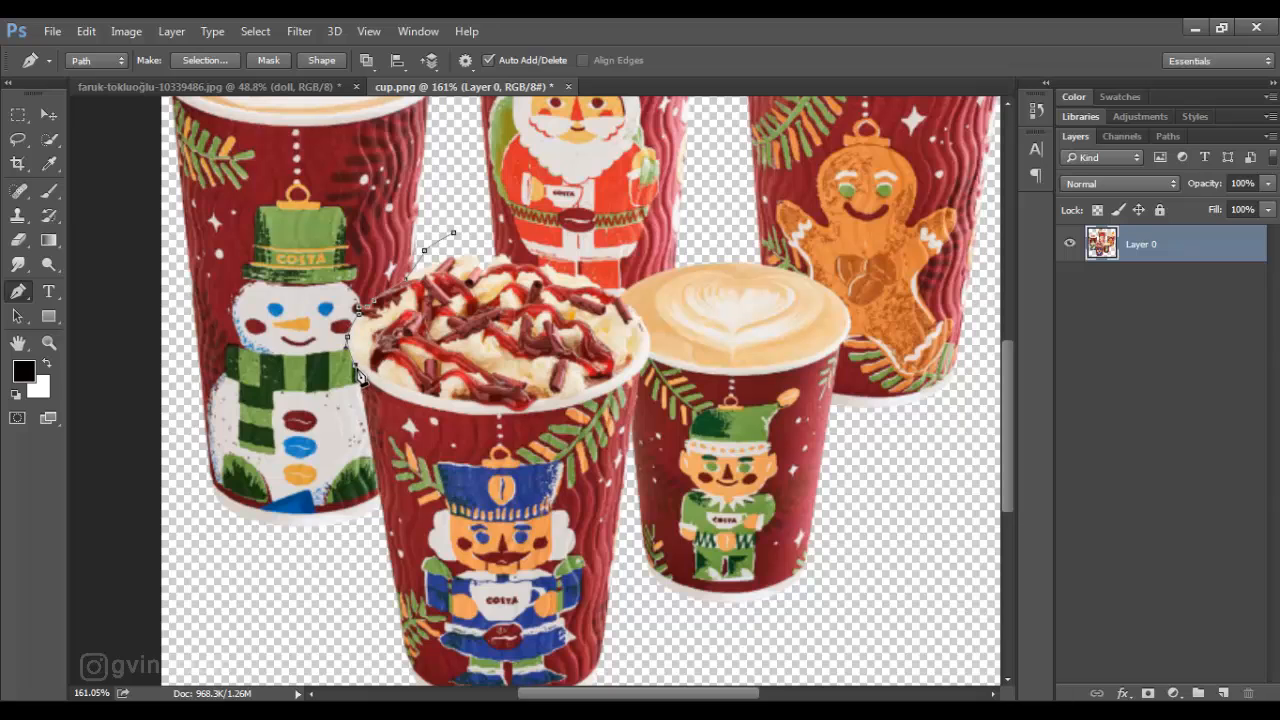
click(369, 557)
click(366, 573)
drag(520, 426, 516, 332)
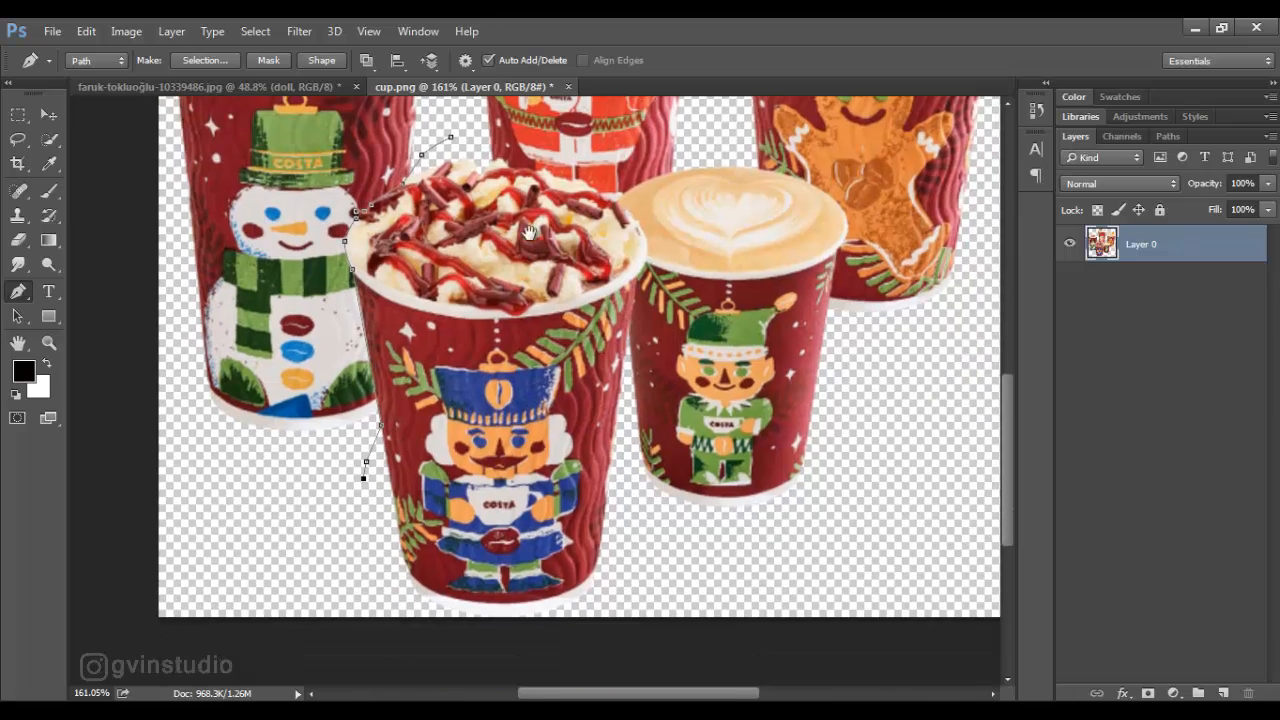
drag(442, 454, 452, 384)
click(394, 523)
drag(449, 570, 478, 575)
drag(590, 578, 597, 578)
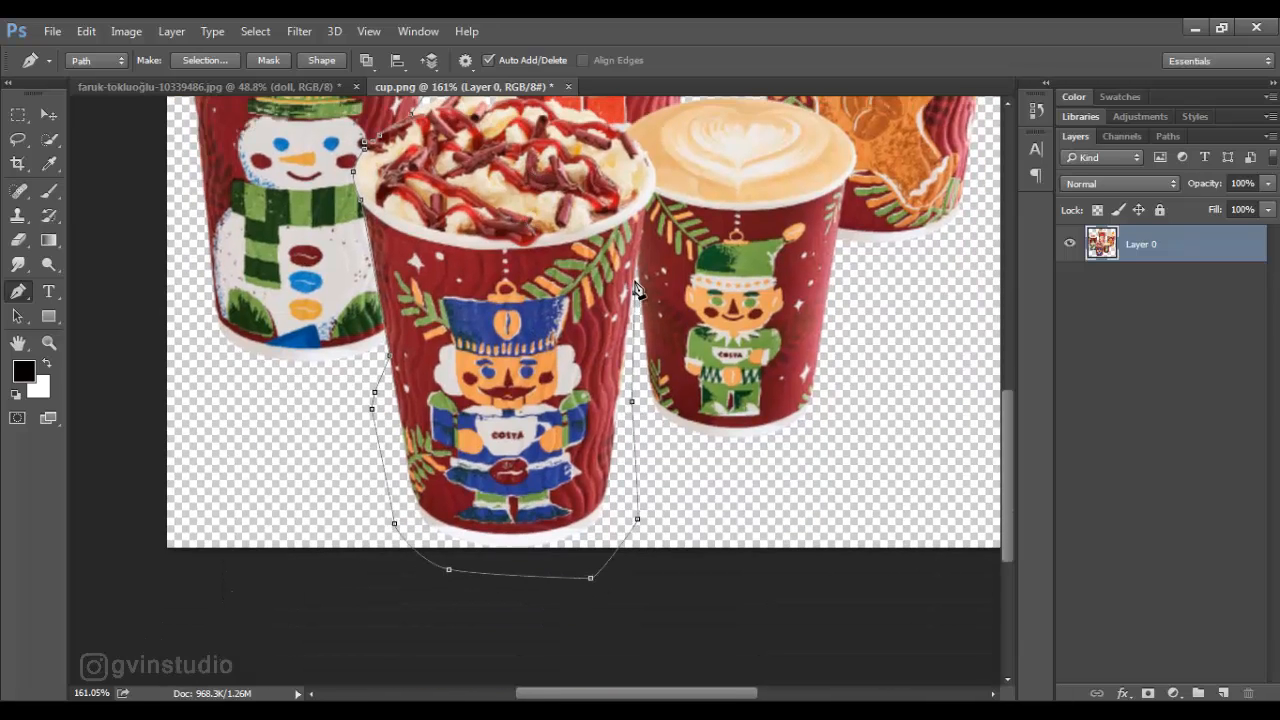
scroll(658, 230, up, 3)
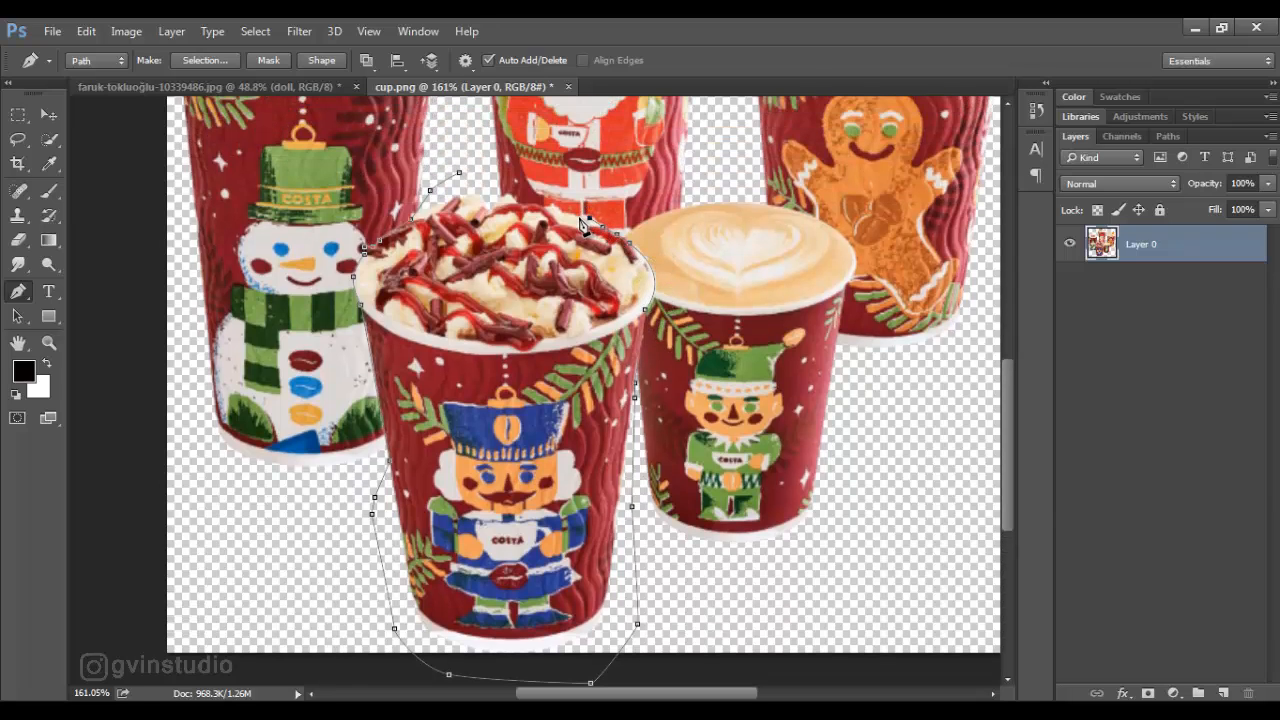
click(463, 183)
- Convert the path around the nutcracker cup into a selection
key(ctrl+0)
right_click(525, 430)
click(578, 305)
key(Return)
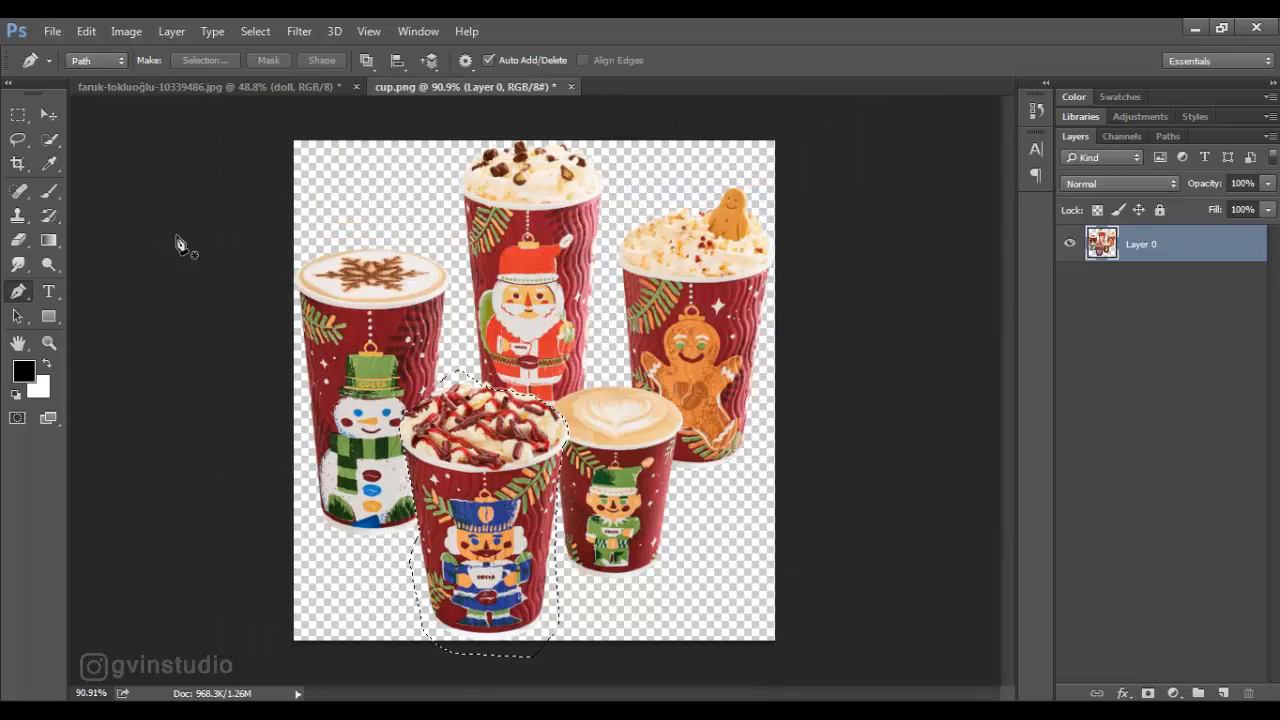
- Move the selected cup into the staircase composition and close cup.png
key(v)
drag(468, 445, 440, 444)
click(579, 91)
click(587, 87)
click(650, 298)
- Scale the cup to about 33.5% beside the boy's arm on the sparkler side
key(ctrl+t)
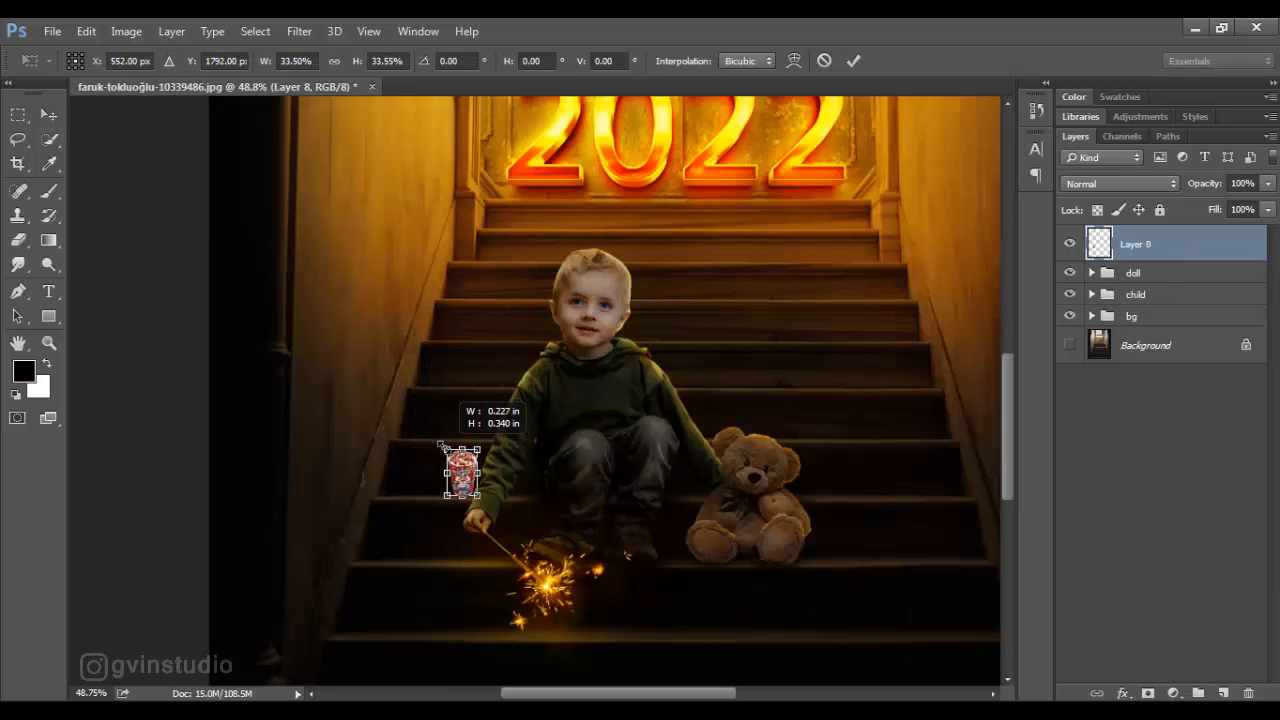
key(Return)
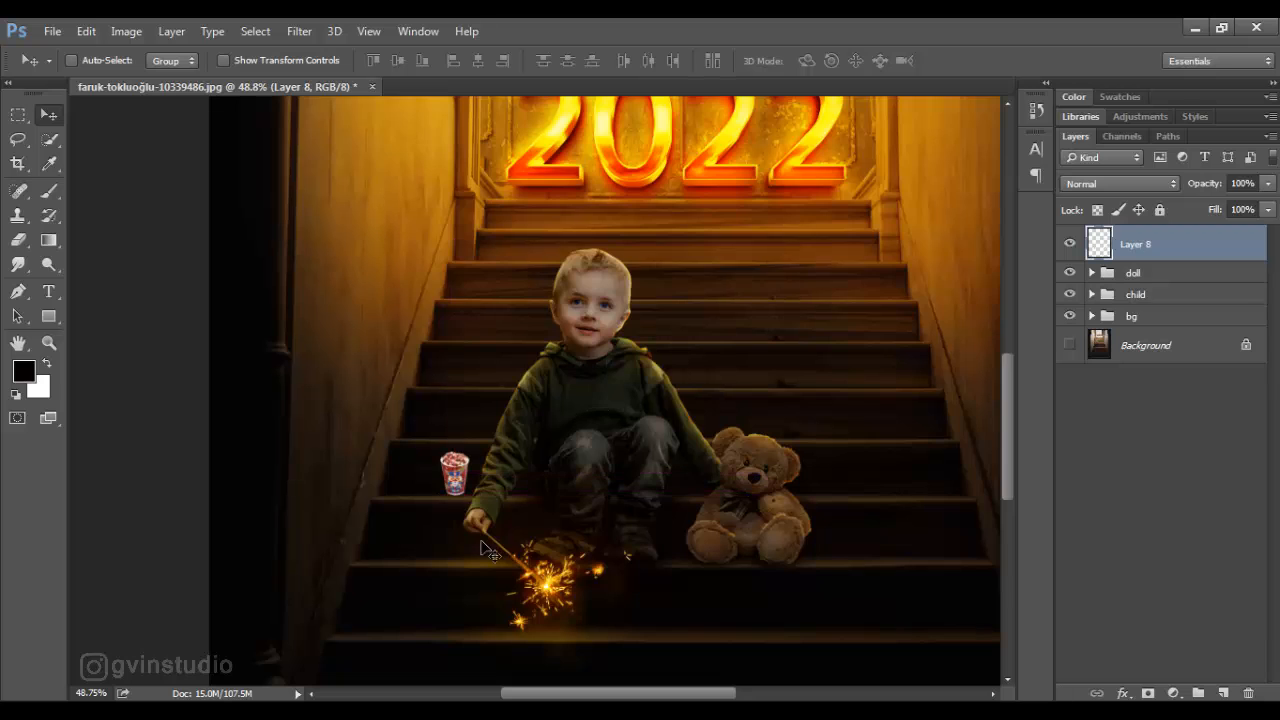
- Make an elliptical selection around the cream-topped upper part of the cup
scroll(470, 540, up, 6)
click(18, 114)
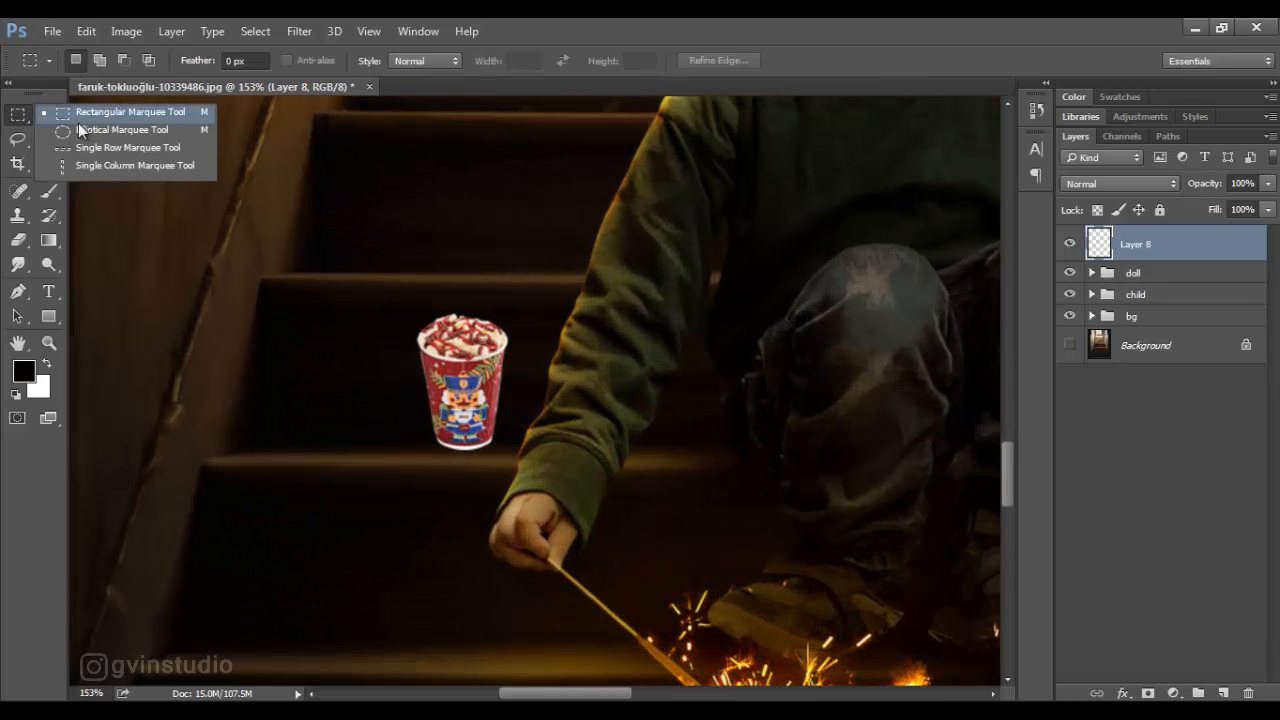
click(84, 130)
drag(385, 275, 526, 362)
key(ctrl+d)
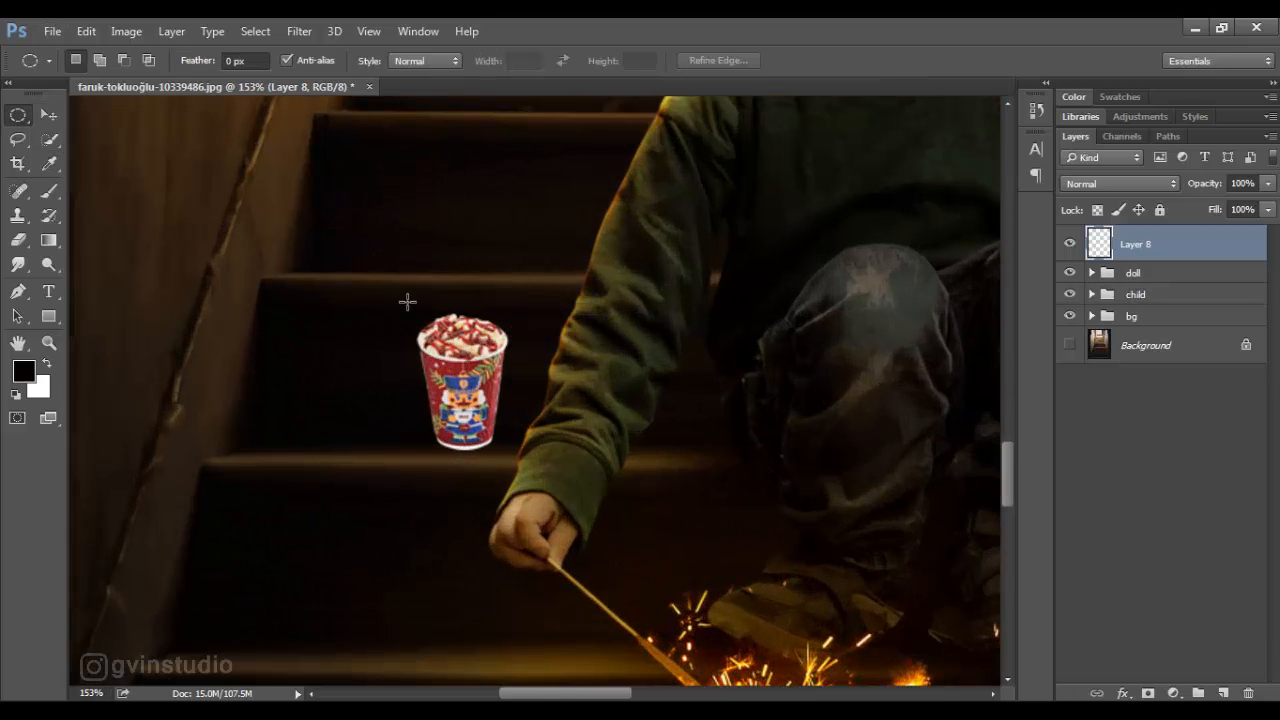
drag(407, 301, 517, 359)
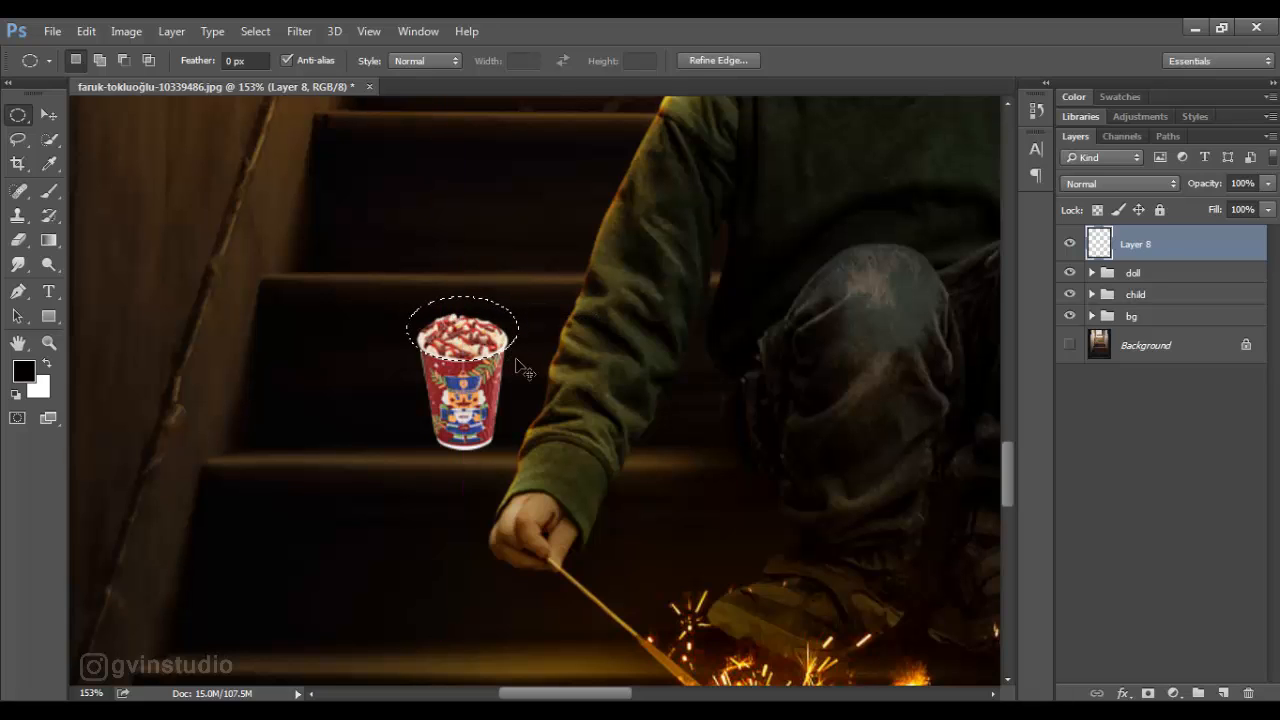
- Squash the selected upper part of the cup vertically with Free Transform and deselect it
key(ctrl+t)
drag(462, 297, 463, 318)
click(853, 60)
key(ctrl+d)
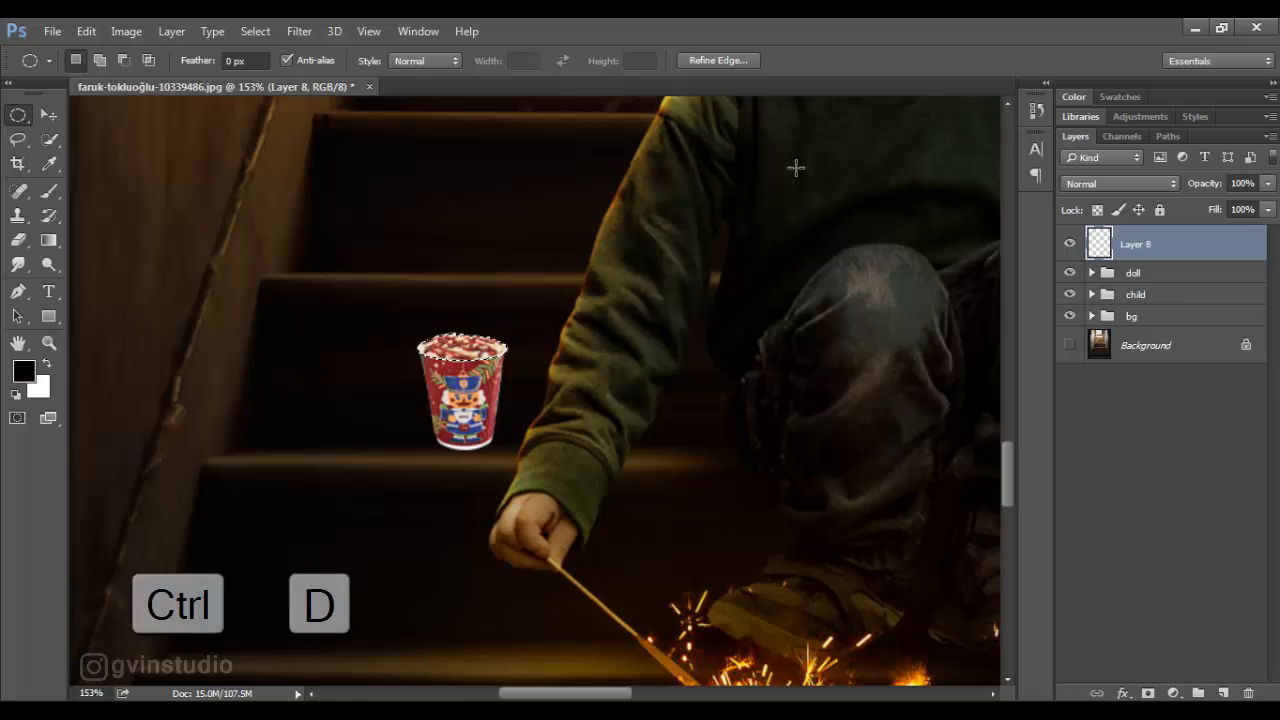
key(v)
scroll(497, 403, down, 3)
scroll(497, 403, down, 3)
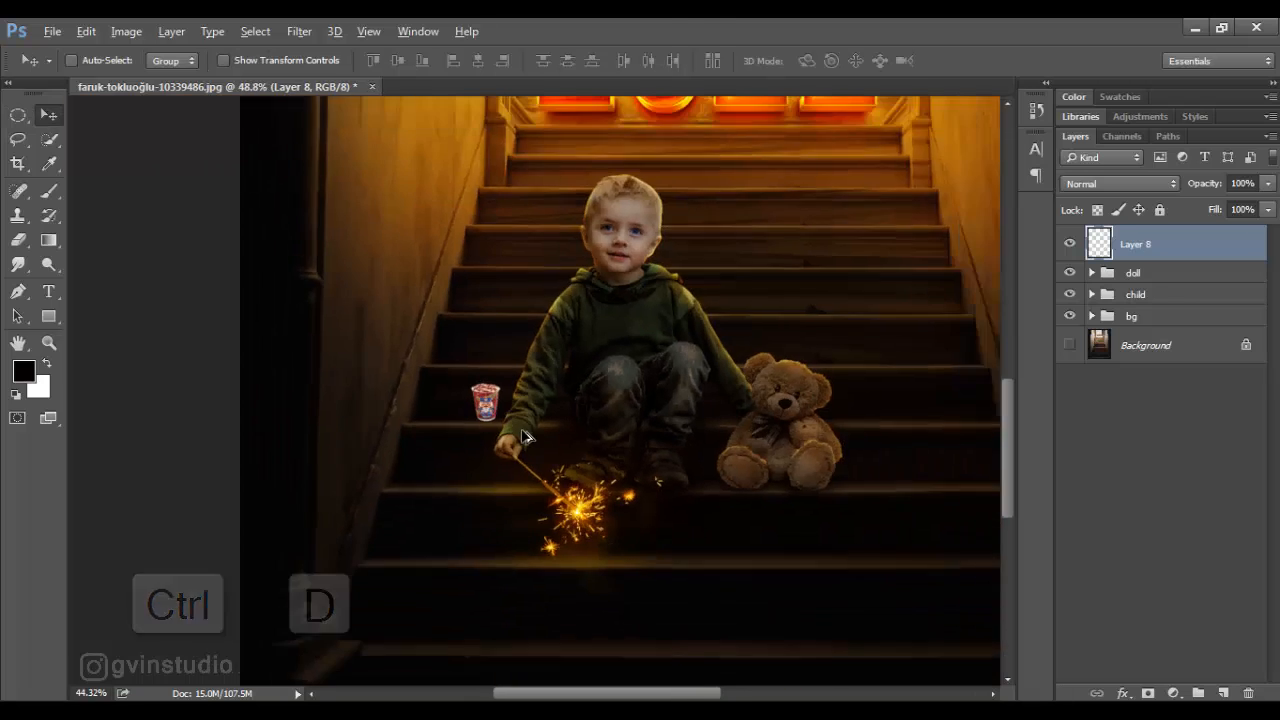
- Add an Exposure adjustment clipped to the cup layer with Exposure set to -2.70
scroll(490, 425, up, 3)
click(1174, 693)
click(1105, 414)
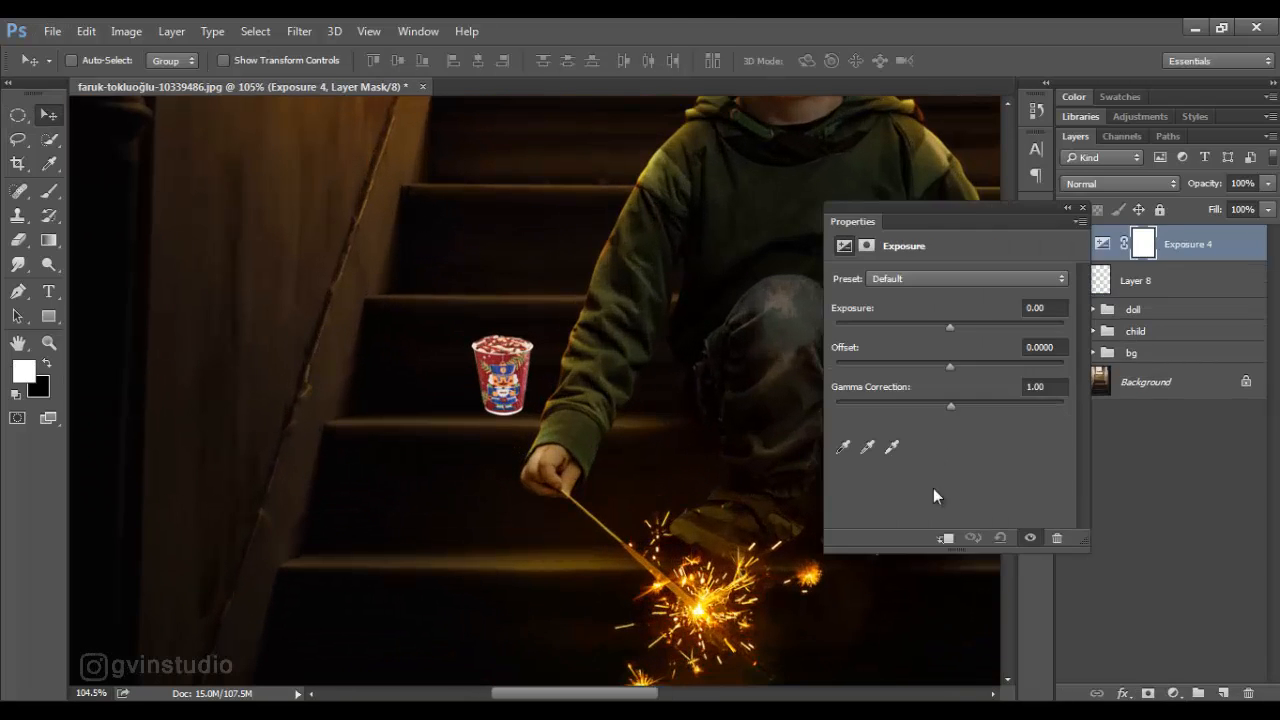
drag(949, 324, 904, 327)
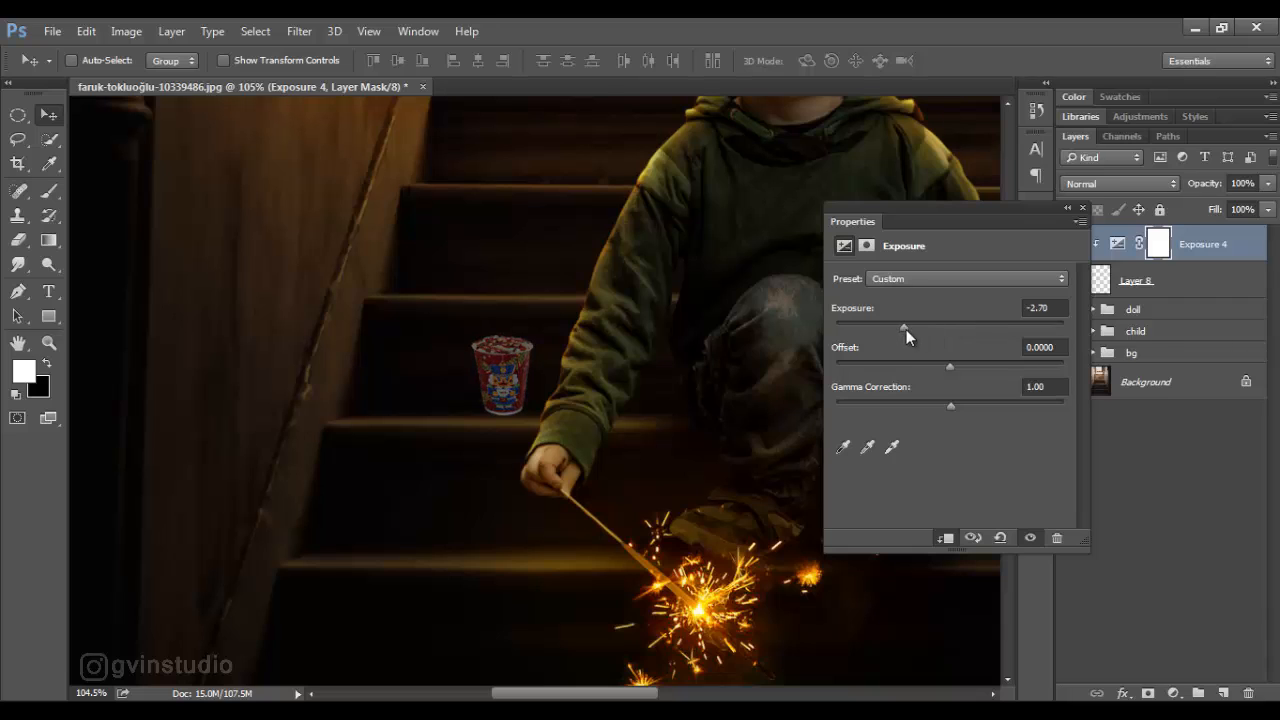
click(1082, 208)
- Paint black on the Exposure mask over the cup's cream top with a 60 px brush at 13% flow
key(b)
click(44, 364)
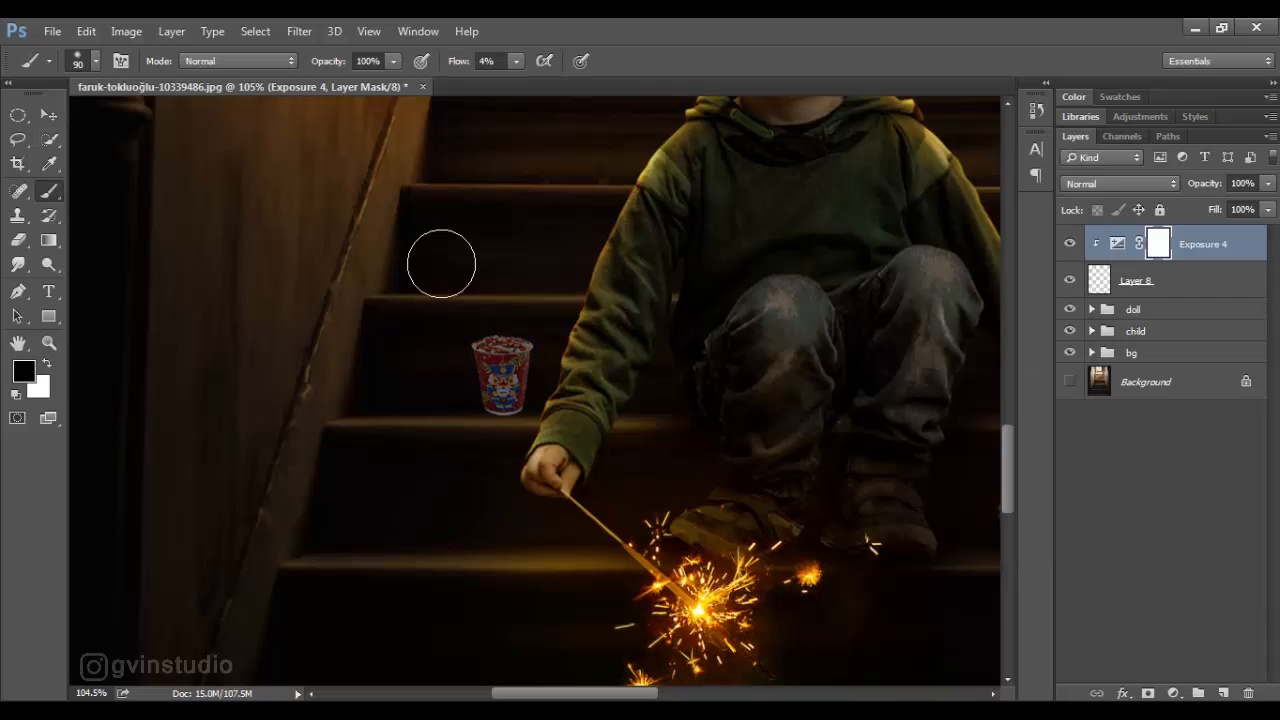
drag(457, 66, 462, 66)
key(bracketleft)
key(bracketleft)
key(bracketleft)
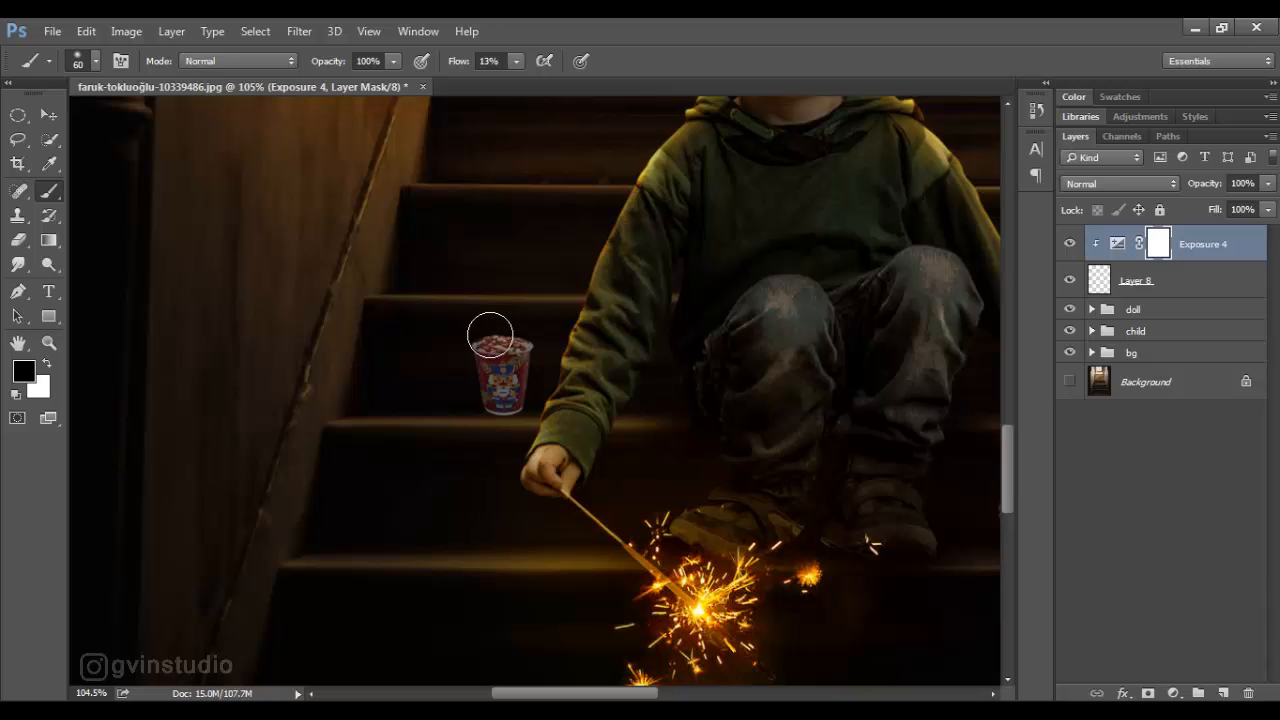
click(48, 115)
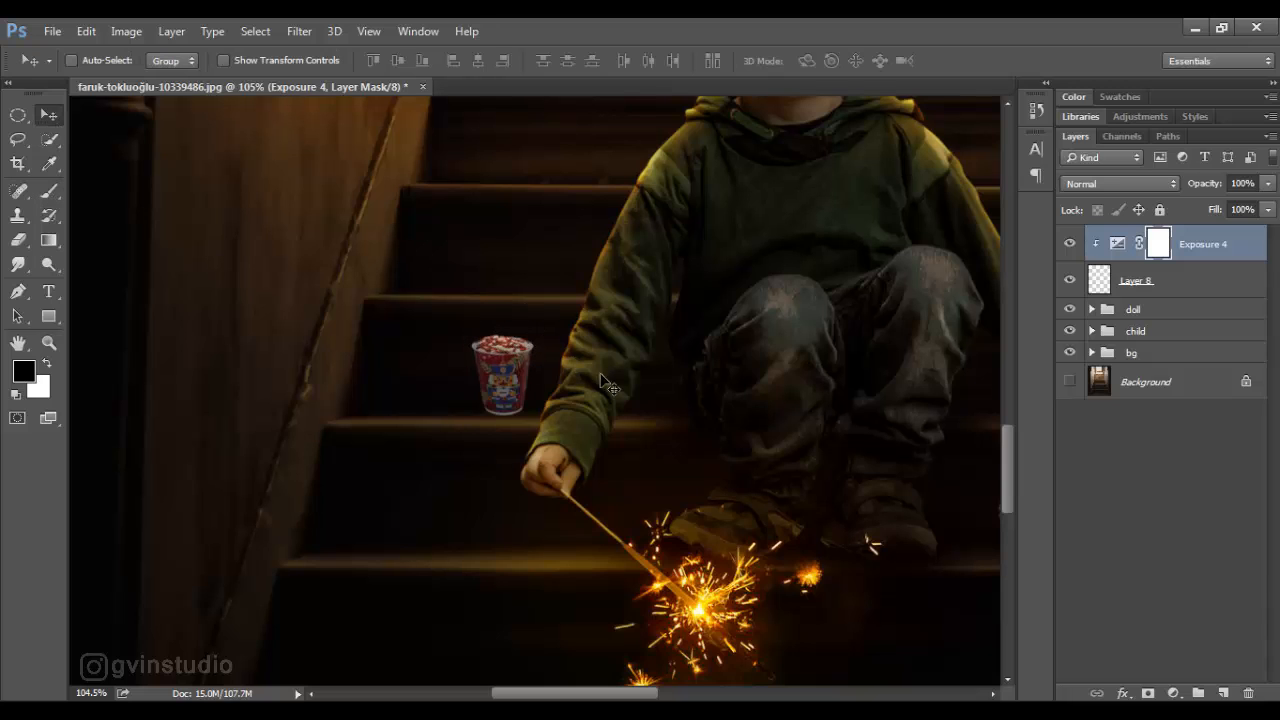
- Add a Hue/Saturation adjustment clipped to the cup with Saturation -26 and Lightness -7
click(1173, 693)
click(1095, 487)
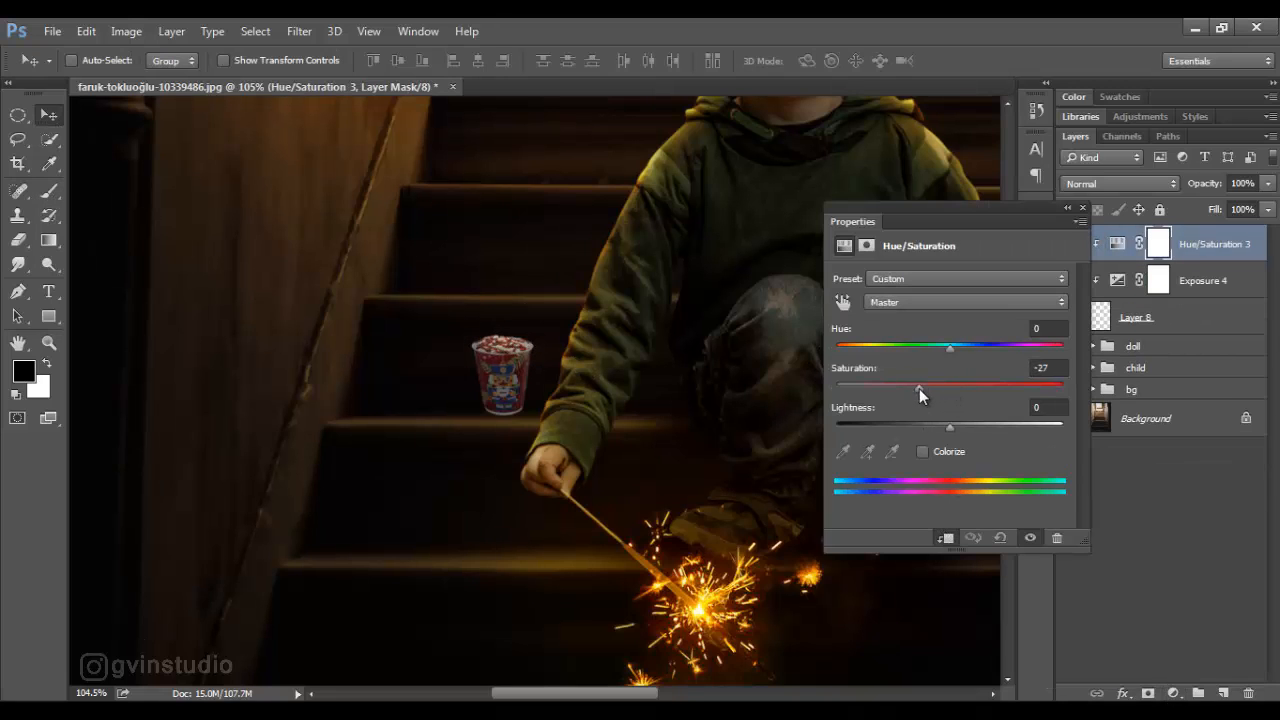
drag(919, 388, 942, 426)
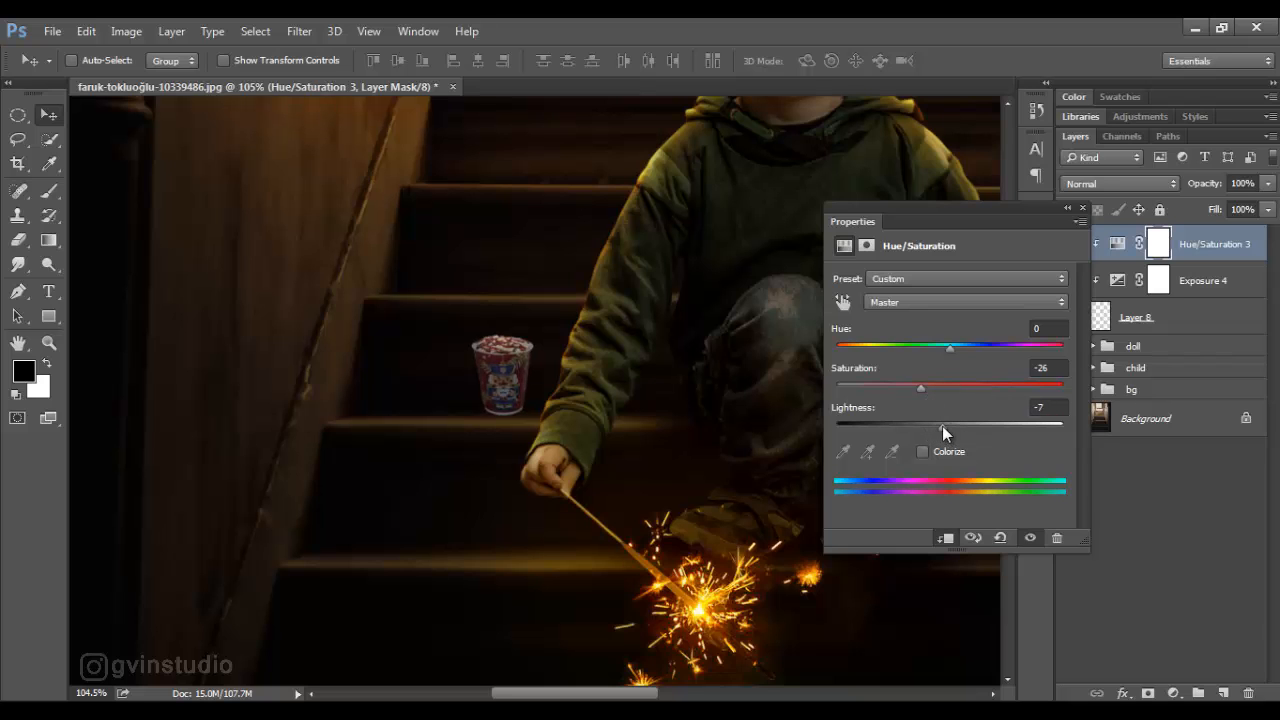
click(1082, 208)
- Add a Color Balance adjustment clipped to the cup with midtones at red +14 and blue -21
scroll(638, 428, down, 5)
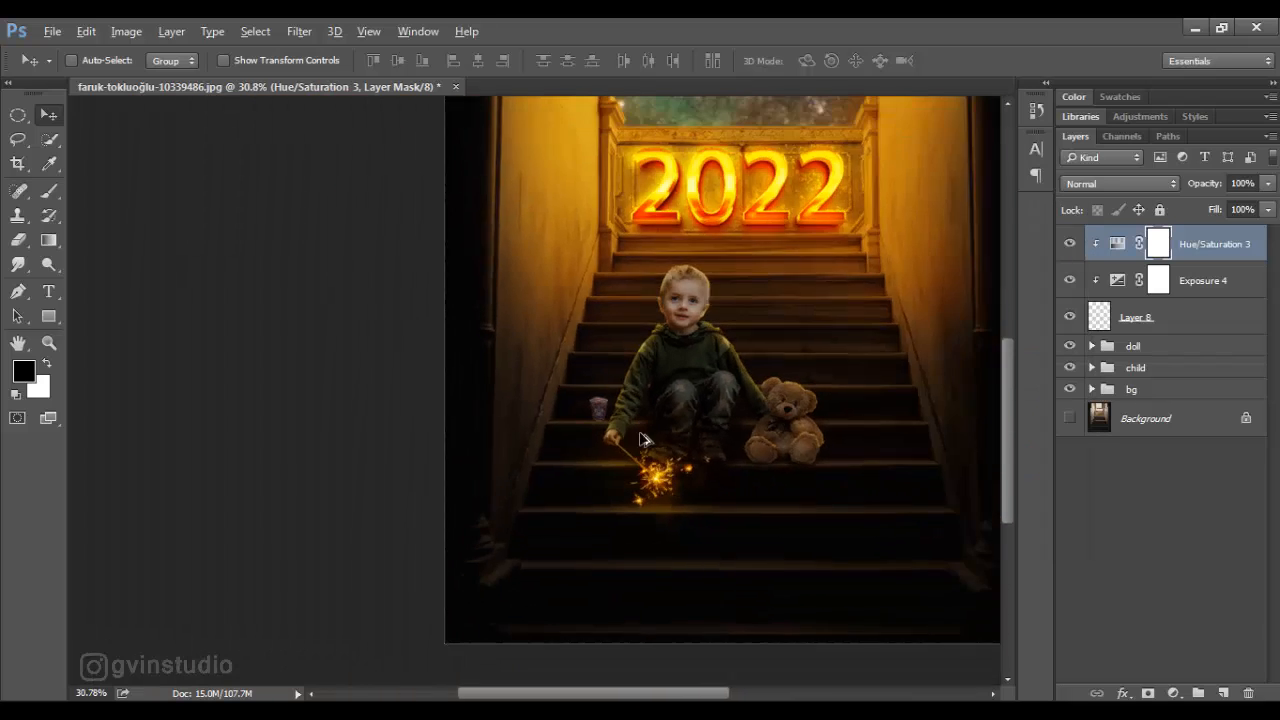
scroll(640, 438, up, 5)
click(1173, 693)
click(1135, 488)
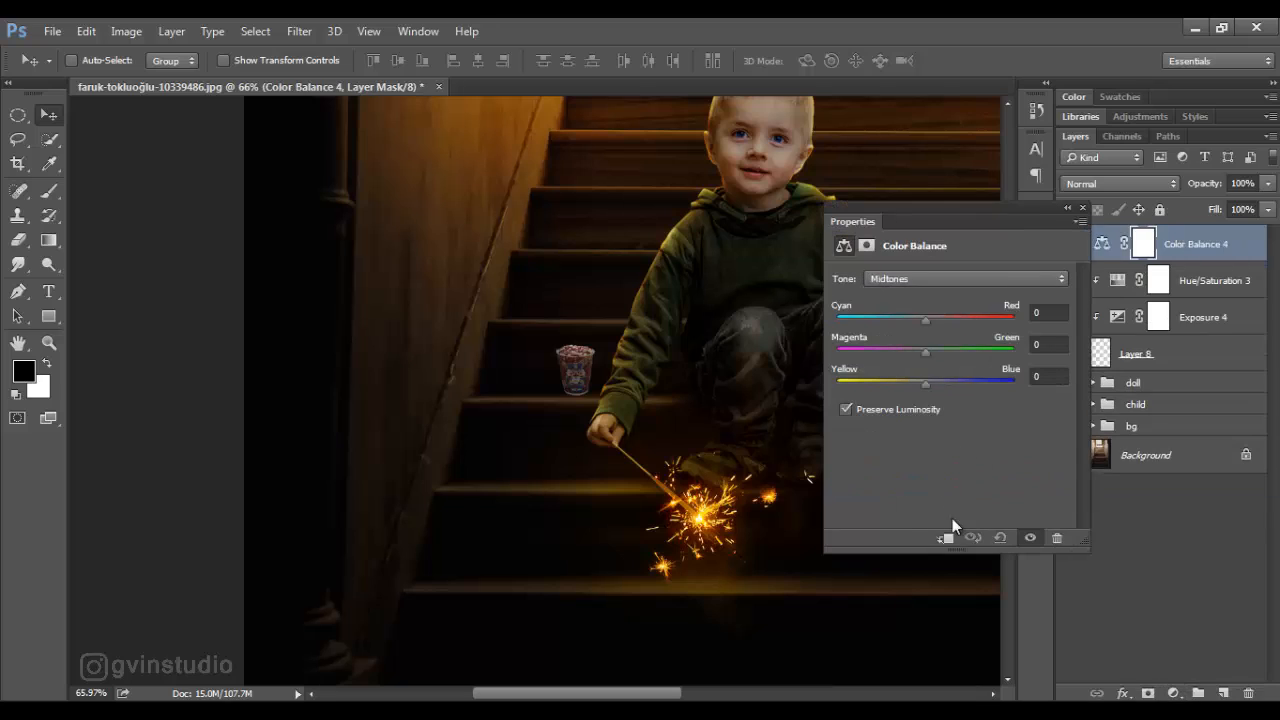
click(945, 537)
click(922, 381)
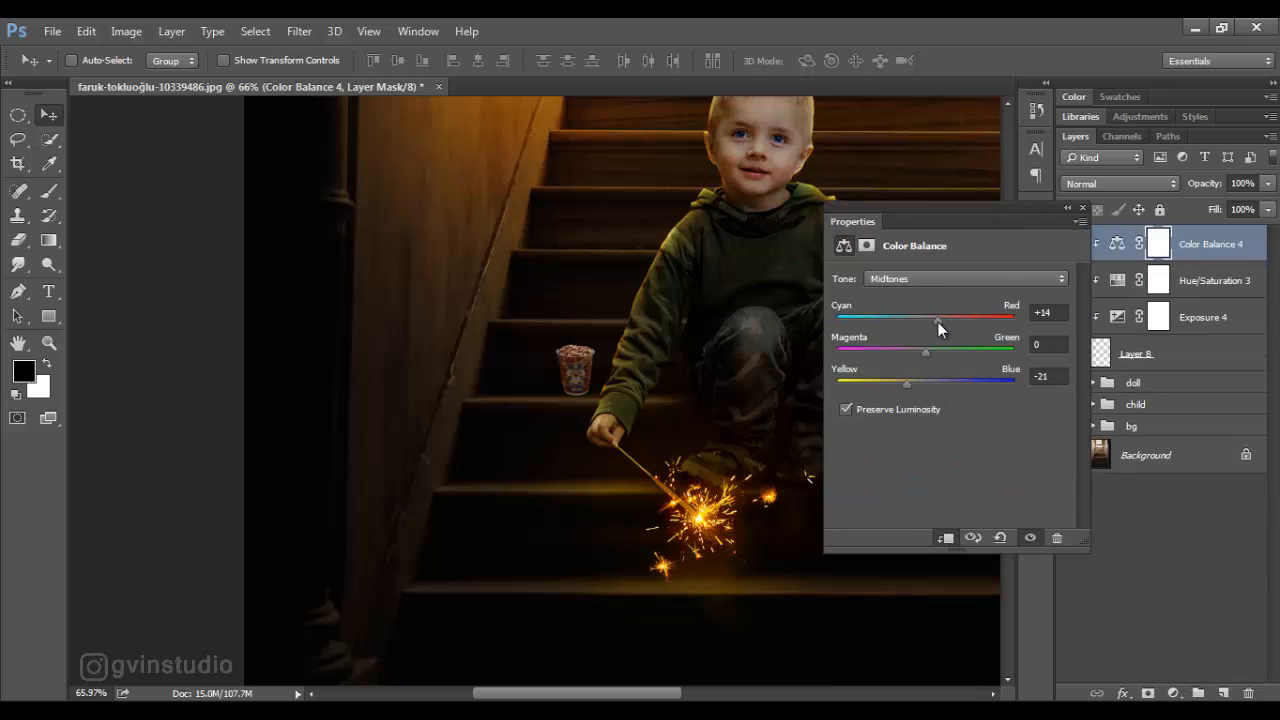
click(1082, 208)
- Lower the Exposure value of the cup's Exposure adjustment further
double_click(1118, 317)
drag(903, 328, 887, 327)
click(1082, 208)
- Create a new layer directly beneath the cup layer and name it shadow
click(1190, 353)
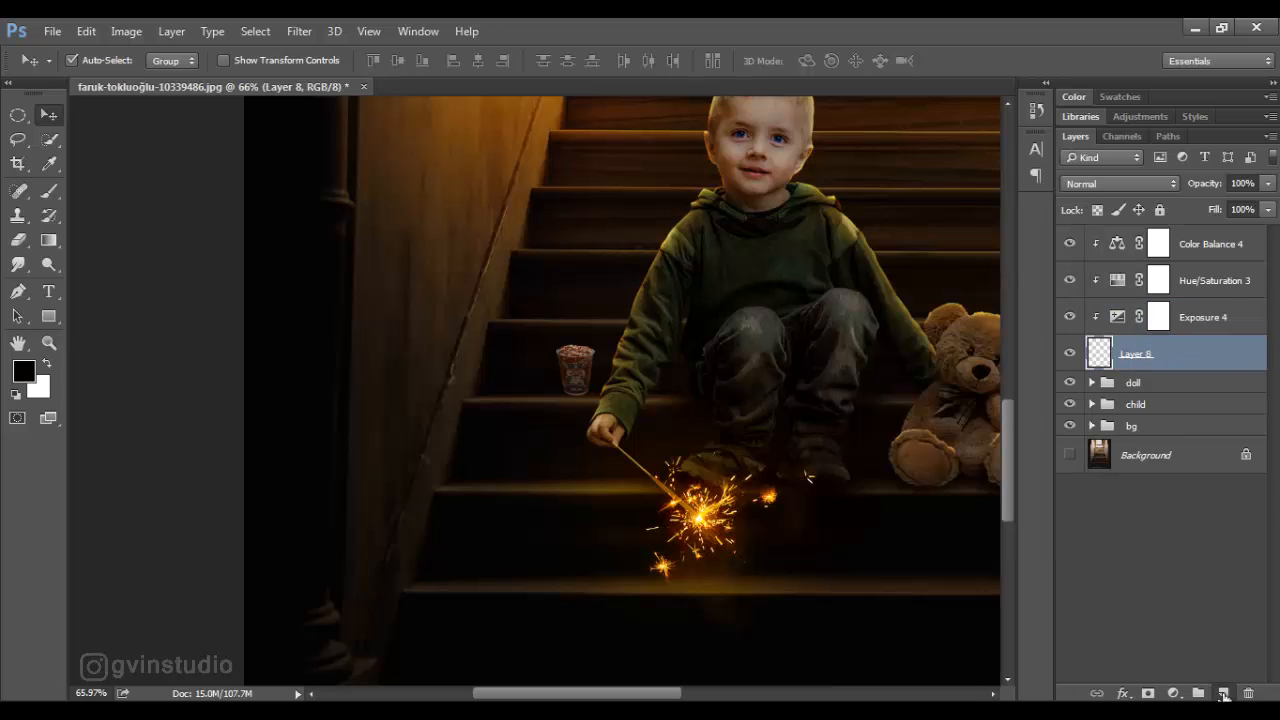
ctrl+click(1224, 694)
double_click(1134, 390)
text(shadow)
key(Return)
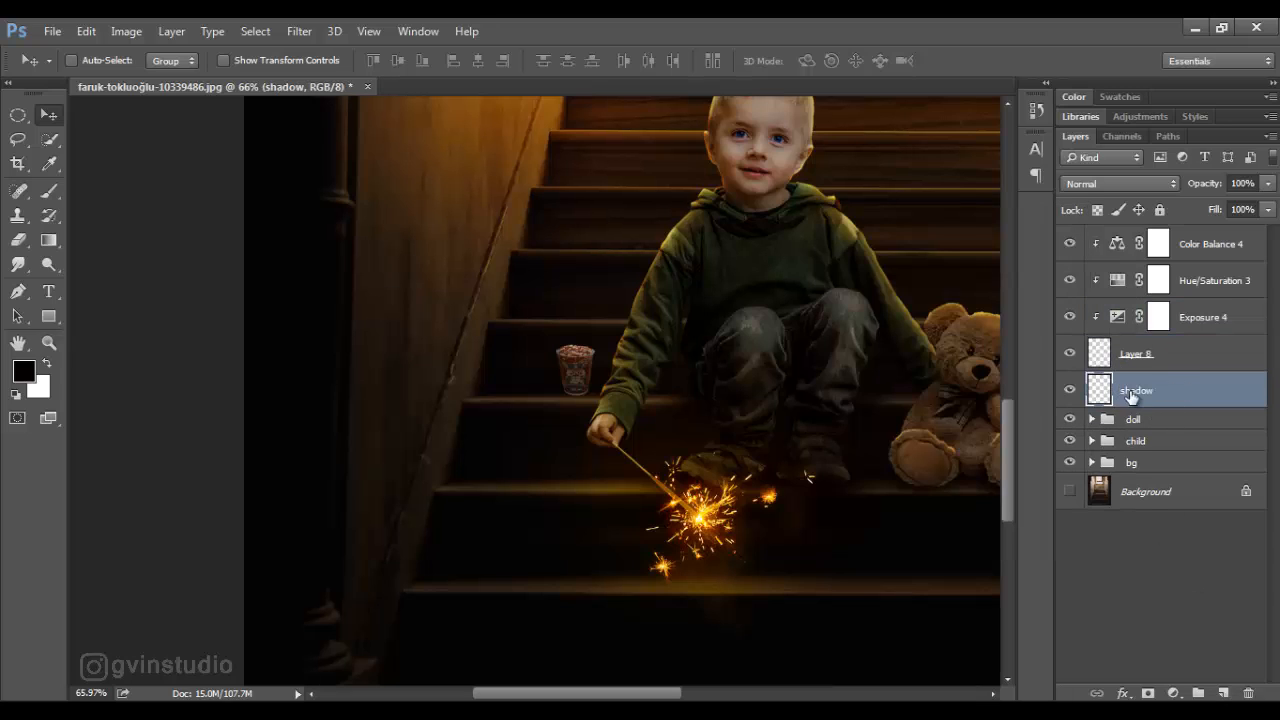
- Paint a black shadow on the step under the cup with a soft, flattened elliptical brush, using sizes up to 80 px at 13% flow
click(57, 195)
right_click(392, 332)
click(456, 462)
click(629, 171)
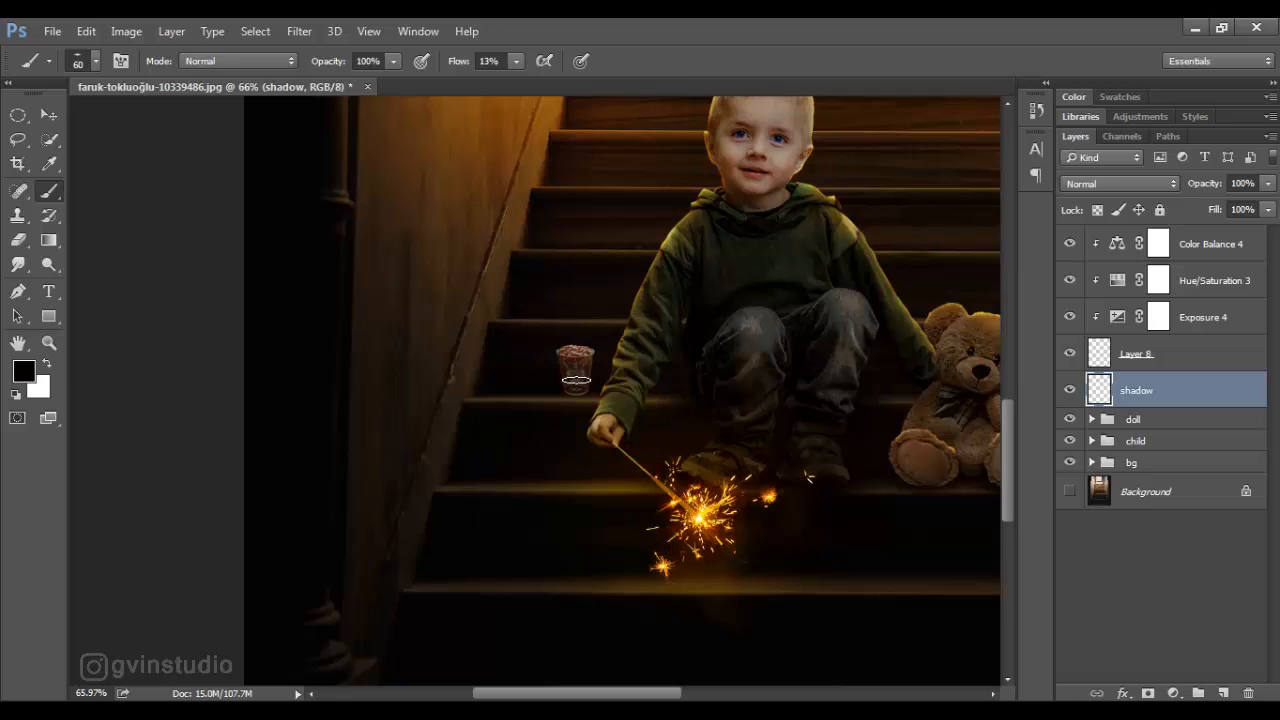
scroll(583, 414, up, 4)
right_click(651, 400)
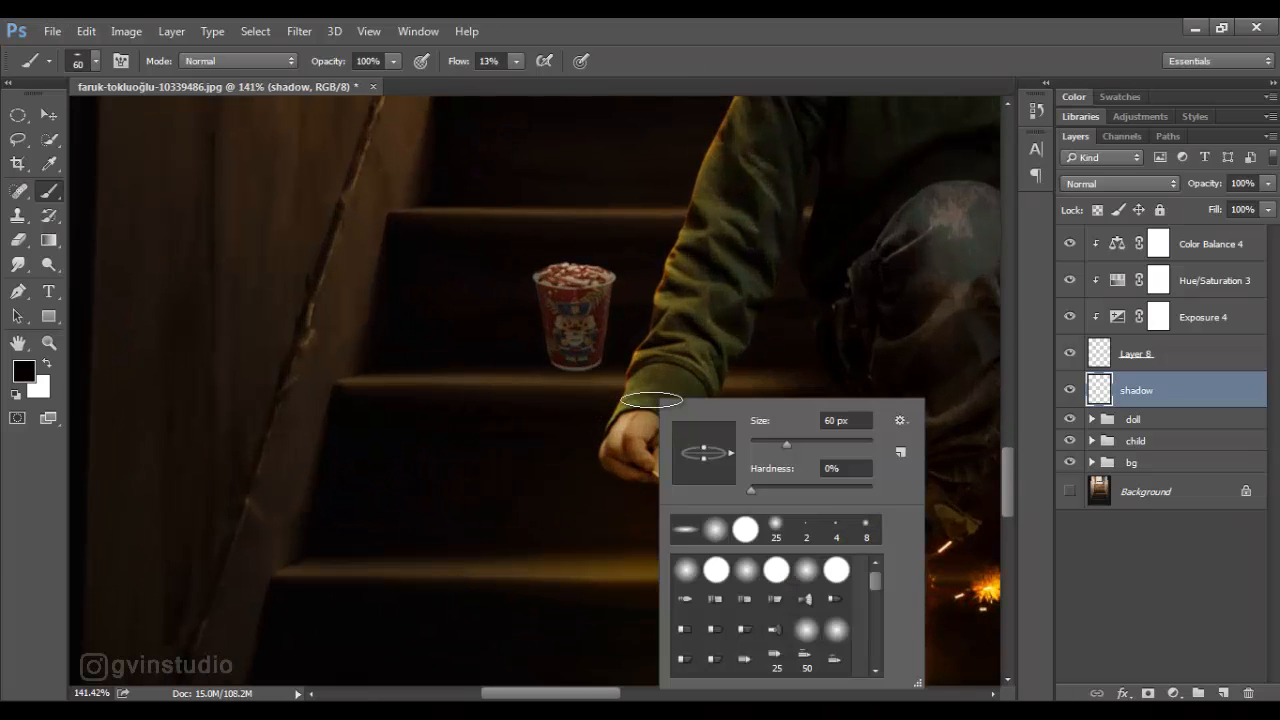
drag(704, 464, 704, 459)
click(806, 60)
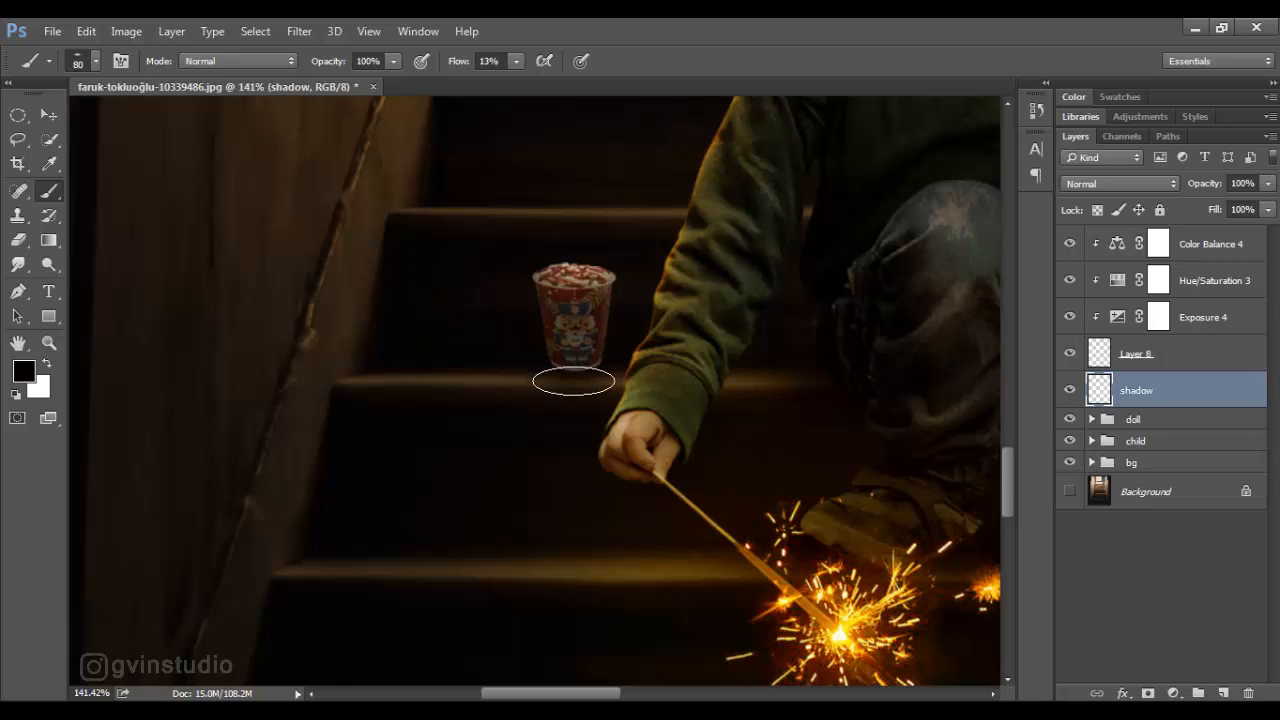
- Nudge the cup layer slightly downward so it rests on the stair edge
click(48, 115)
click(1129, 362)
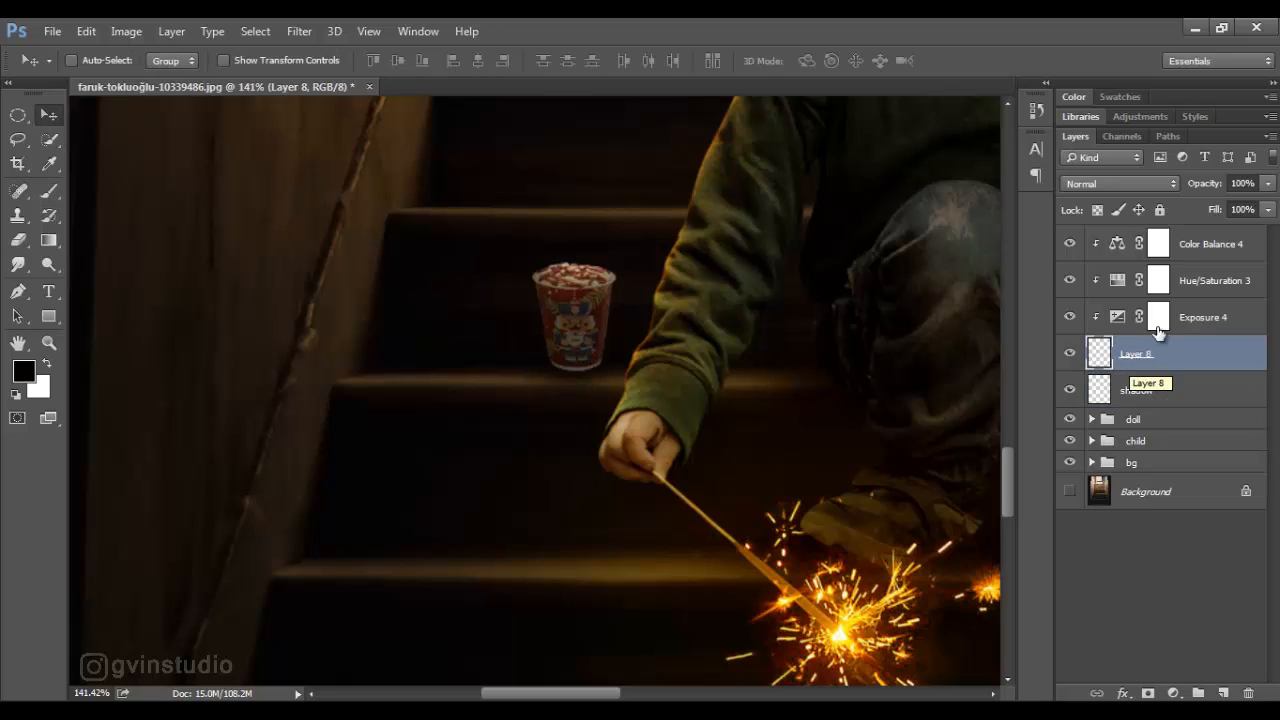
shift+click(1191, 258)
key(Down)
key(Down)
key(Down)
key(Down)
- Add a clipped layer above the cup's Color Balance adjustment and darken the cup's base with the black brush
click(1191, 257)
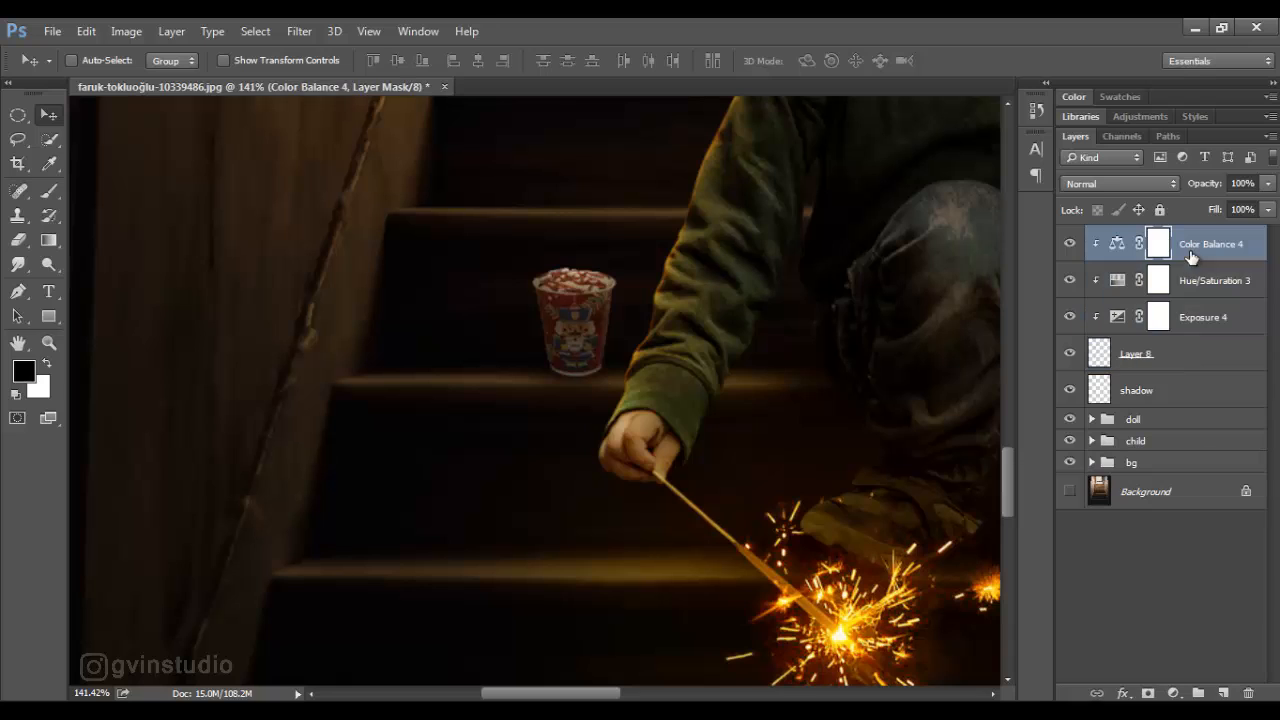
alt+click(1224, 692)
click(803, 229)
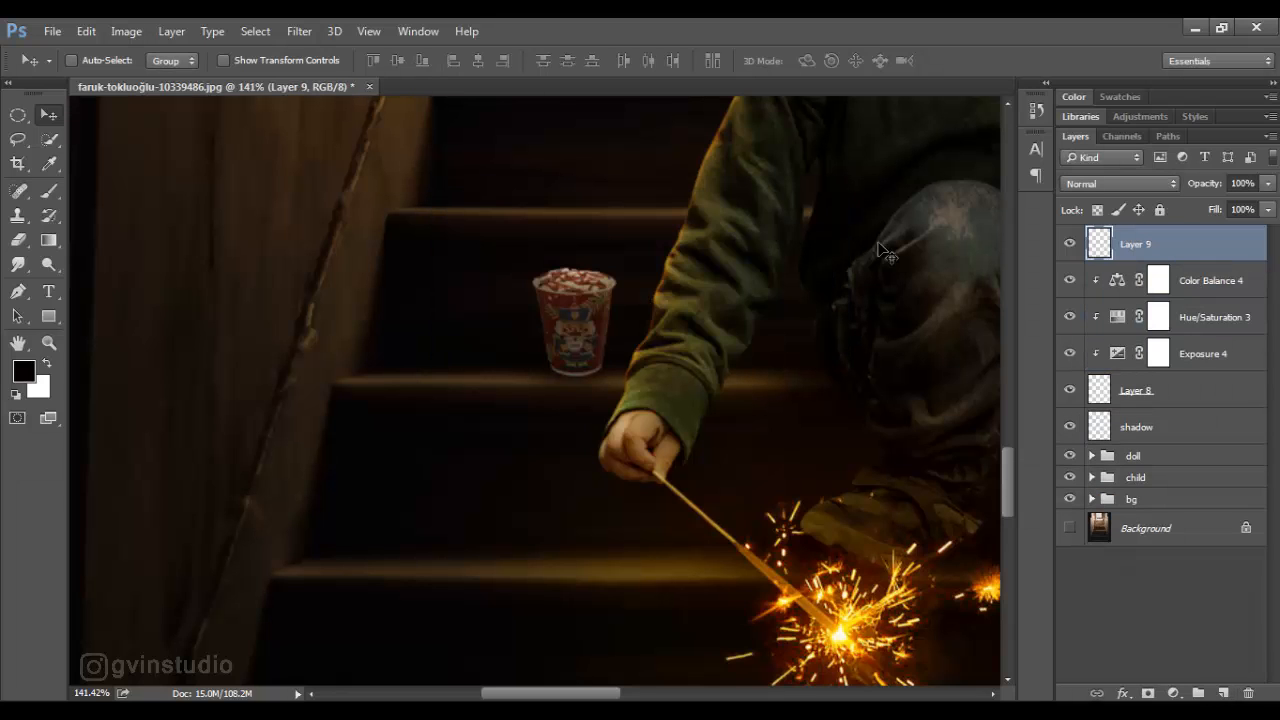
alt+click(1208, 259)
key(b)
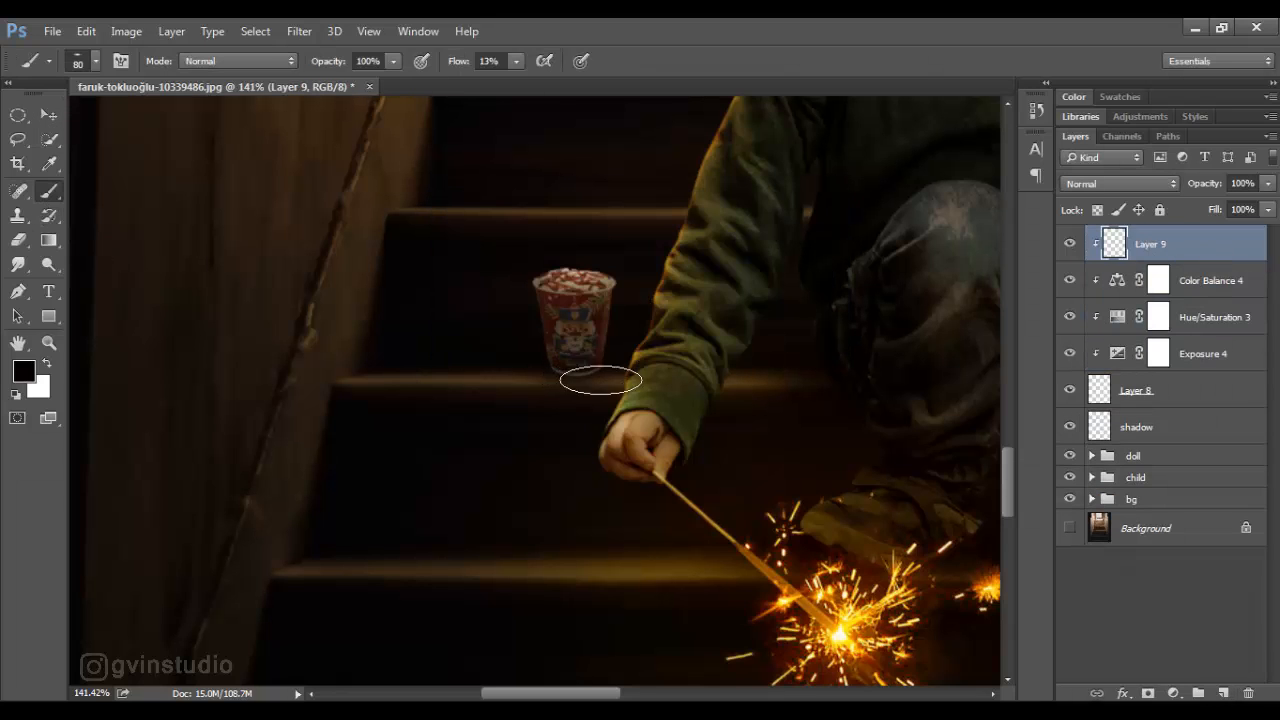
- Set the cup's clipped shading layer to Multiply at 79% opacity
click(1120, 183)
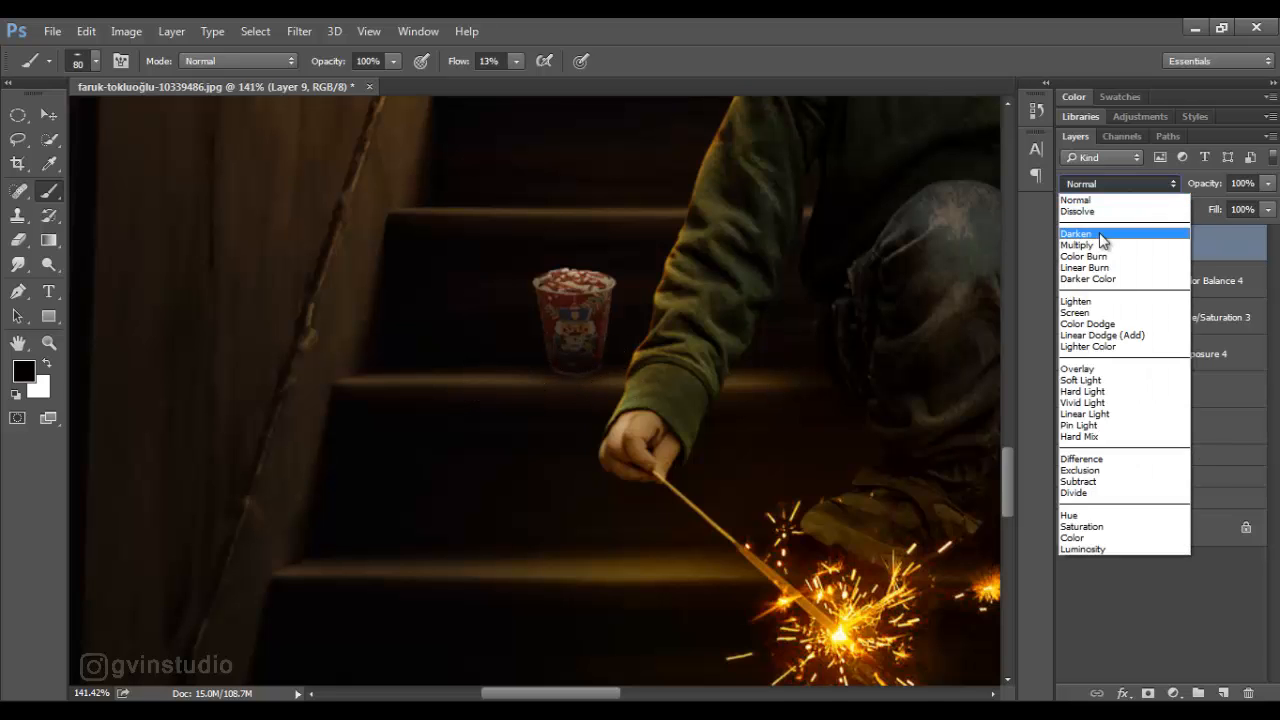
click(1100, 236)
click(48, 115)
scroll(538, 391, down, 12)
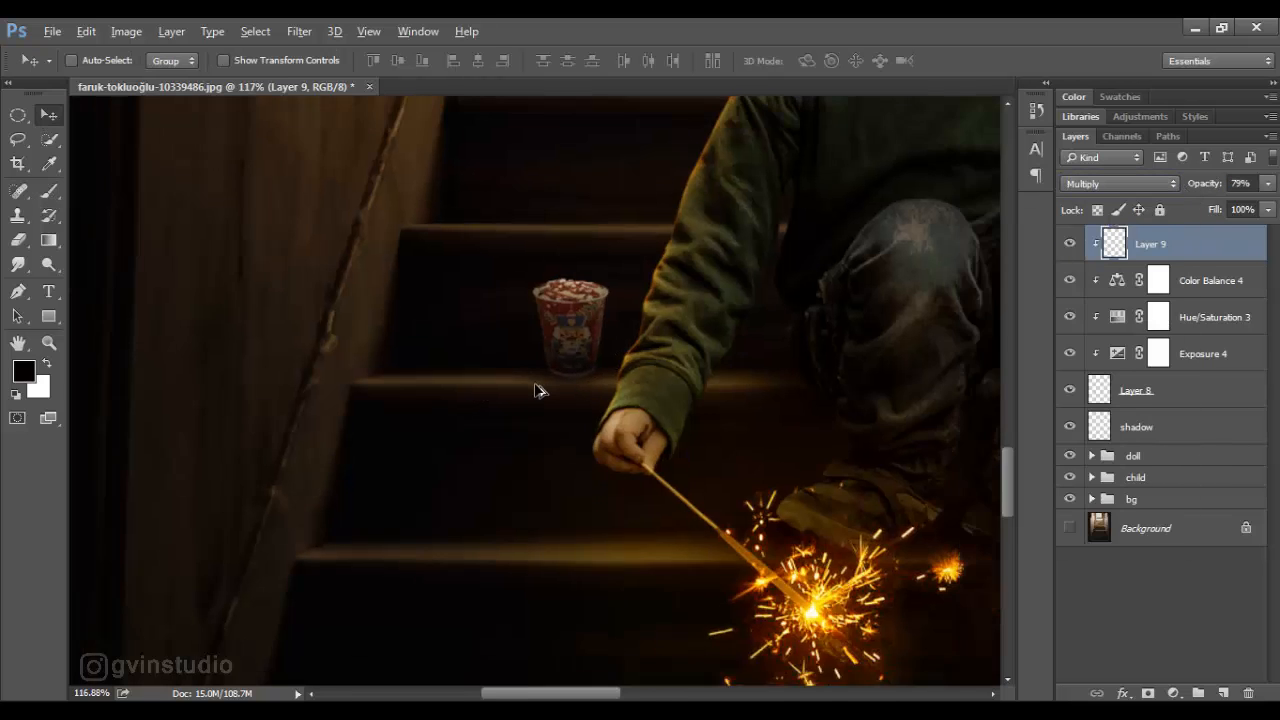
scroll(583, 432, up, 1)
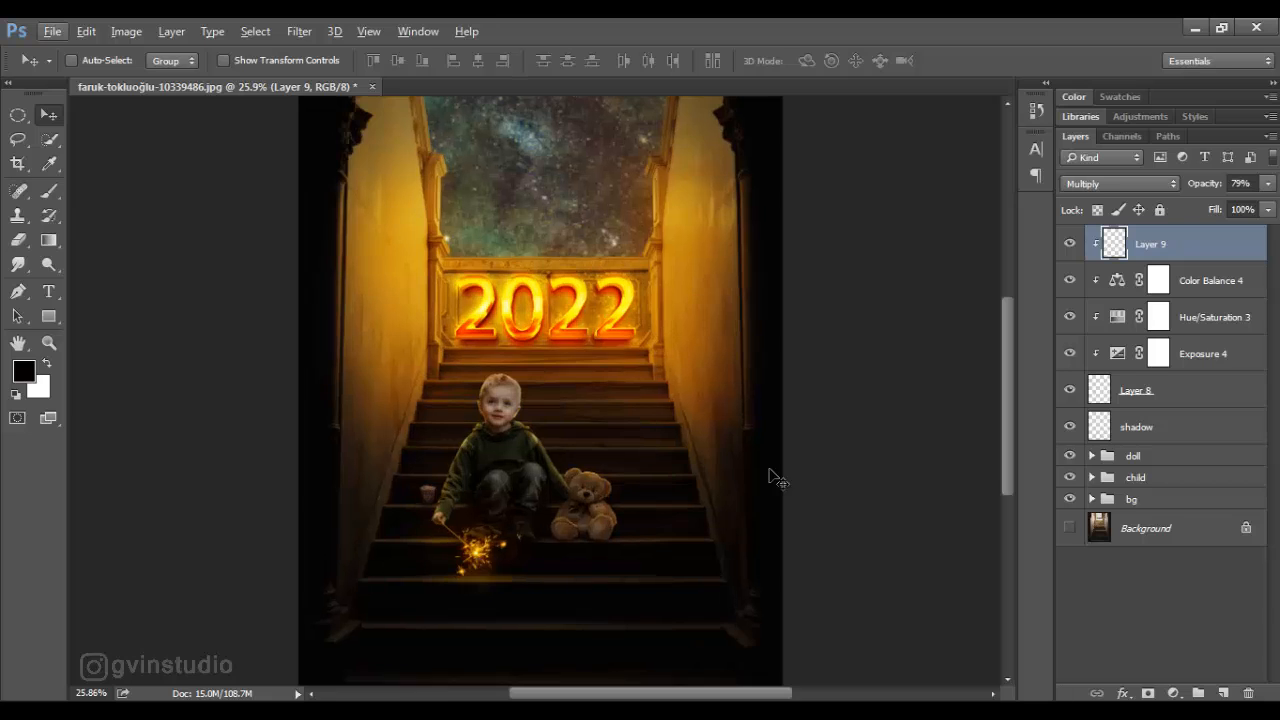
- Group the cup, its shadow and its clipped layers, and name the group cup
key(ctrl+g)
shift+click(1137, 428)
key(ctrl+g)
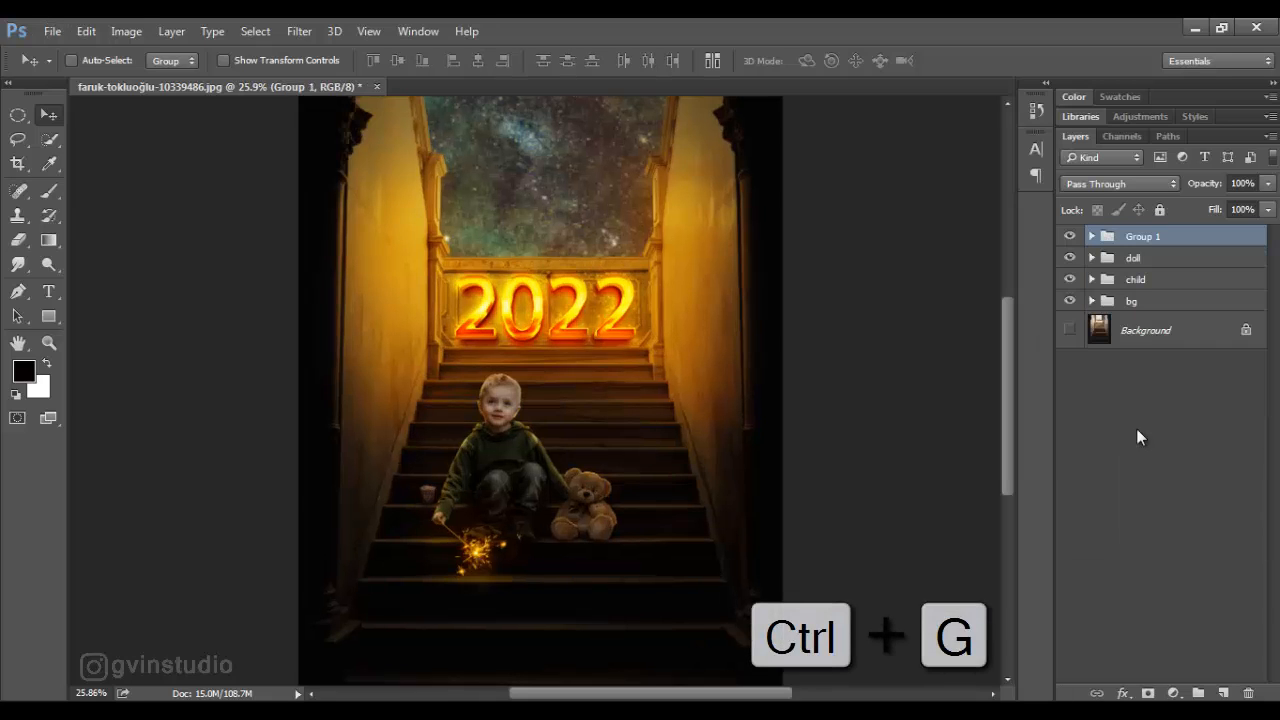
double_click(1140, 237)
text(cup)
key(Return)
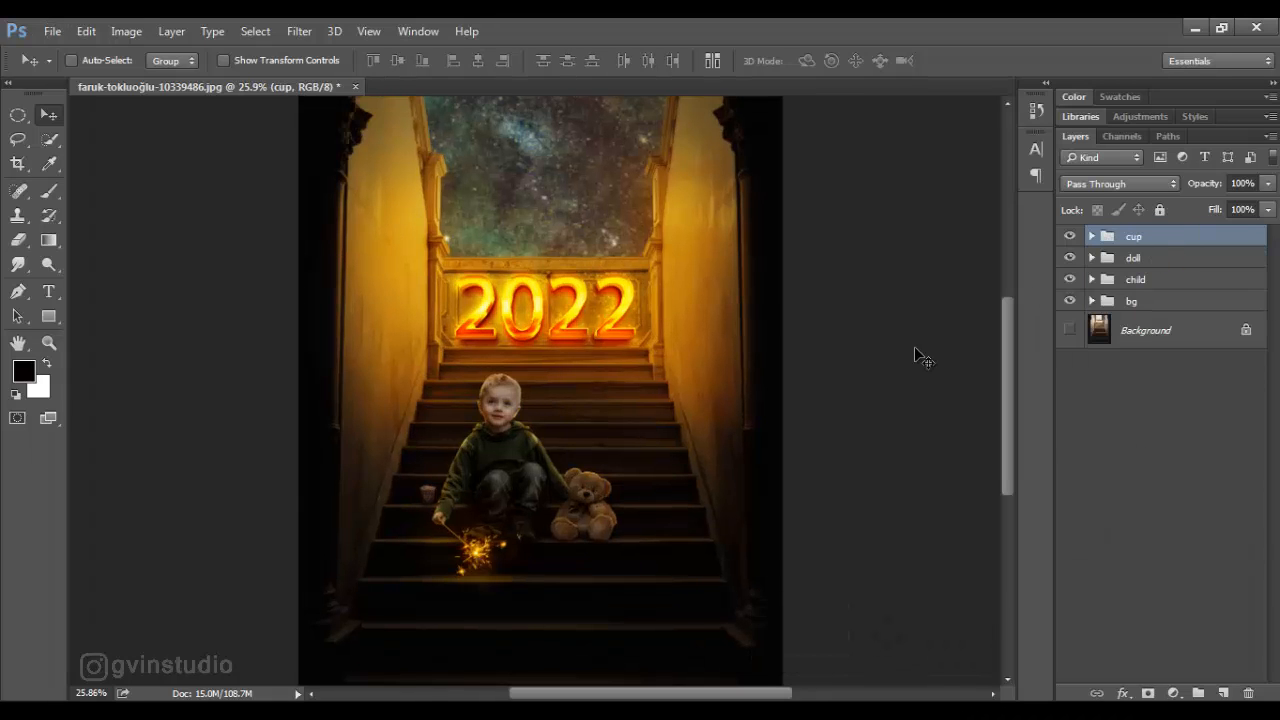
- Add a layer above the bg group and paint black shadows on the steps below the boy and bear at 31% flow
click(1131, 301)
click(1224, 693)
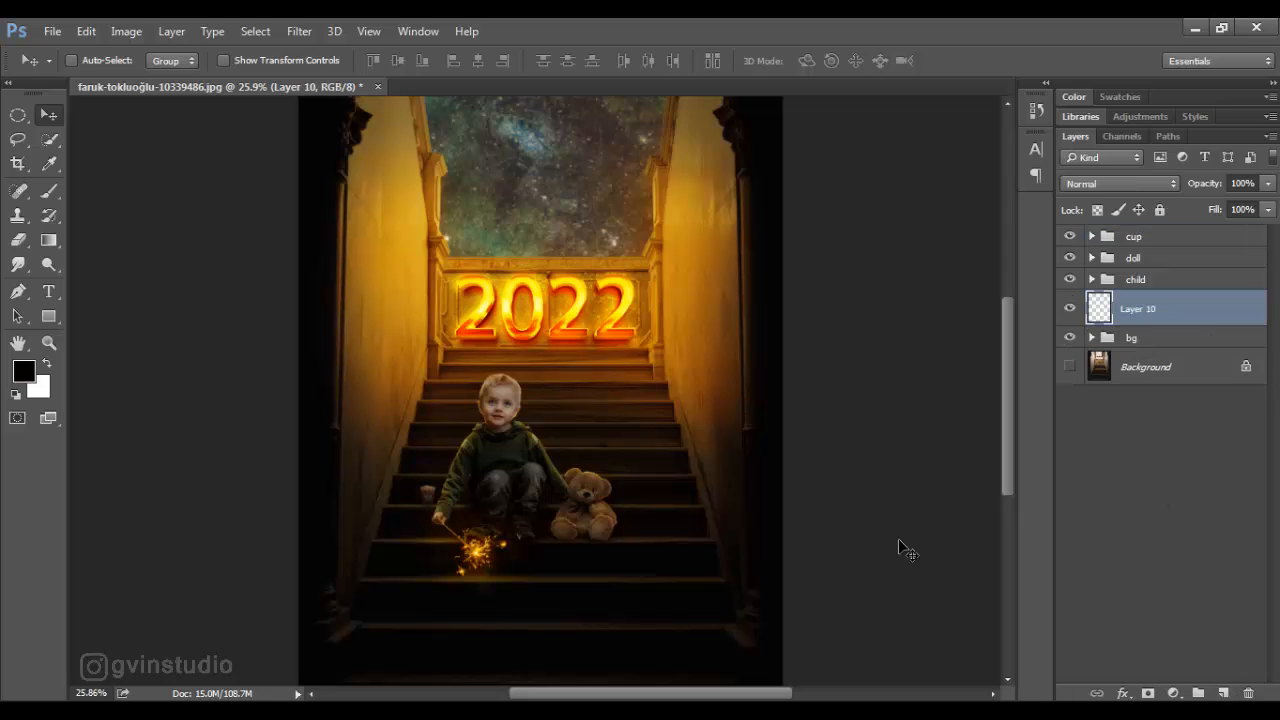
click(48, 191)
scroll(634, 506, down, 3)
scroll(487, 546, up, 5)
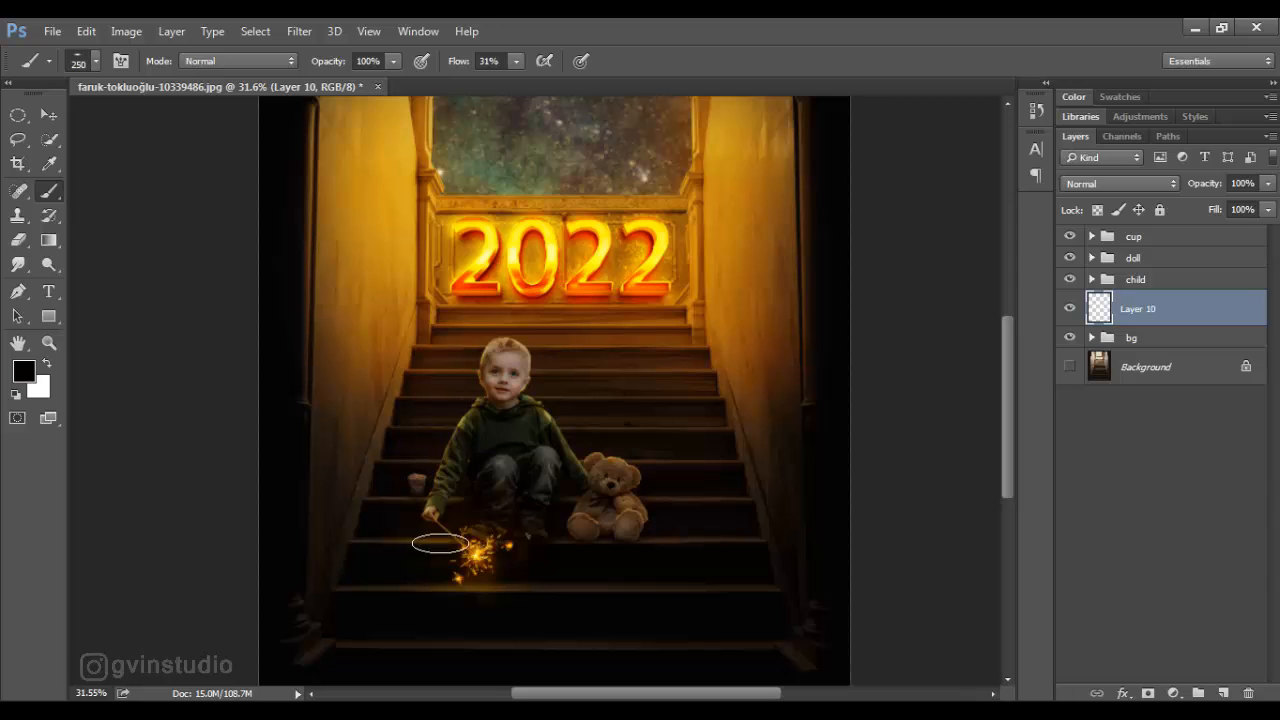
drag(440, 543, 490, 547)
drag(437, 617, 486, 640)
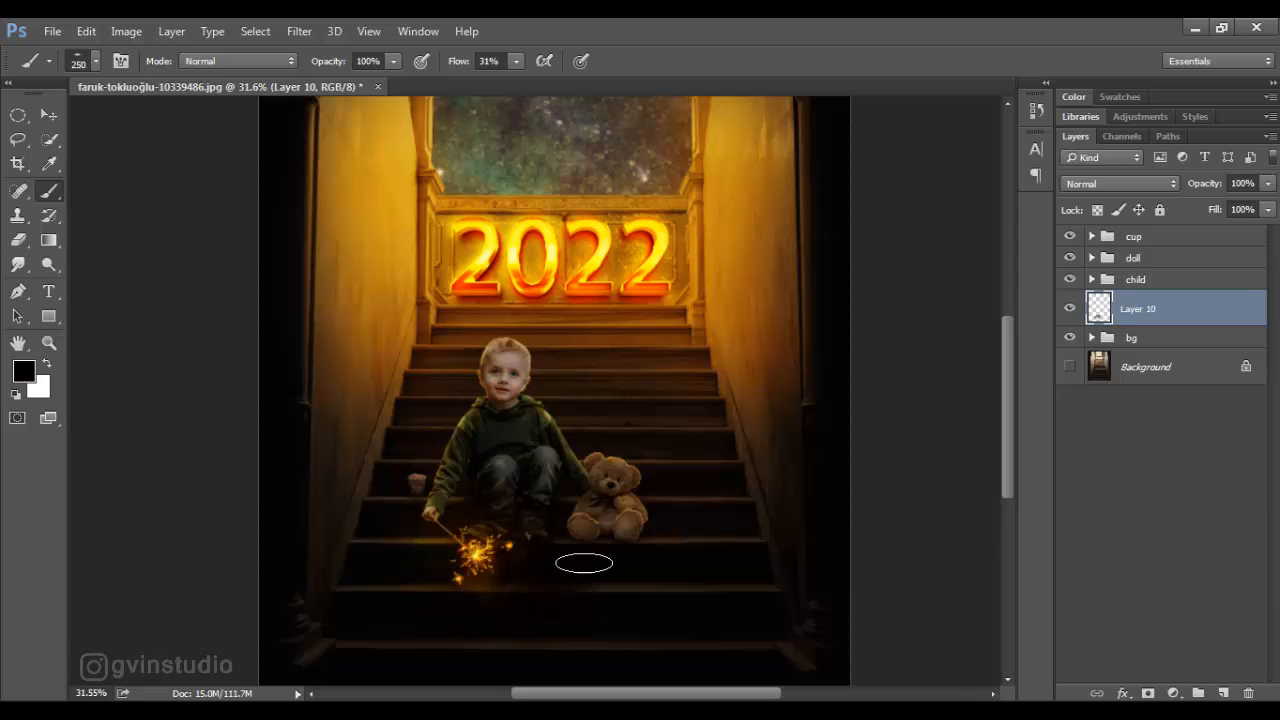
drag(584, 563, 643, 636)
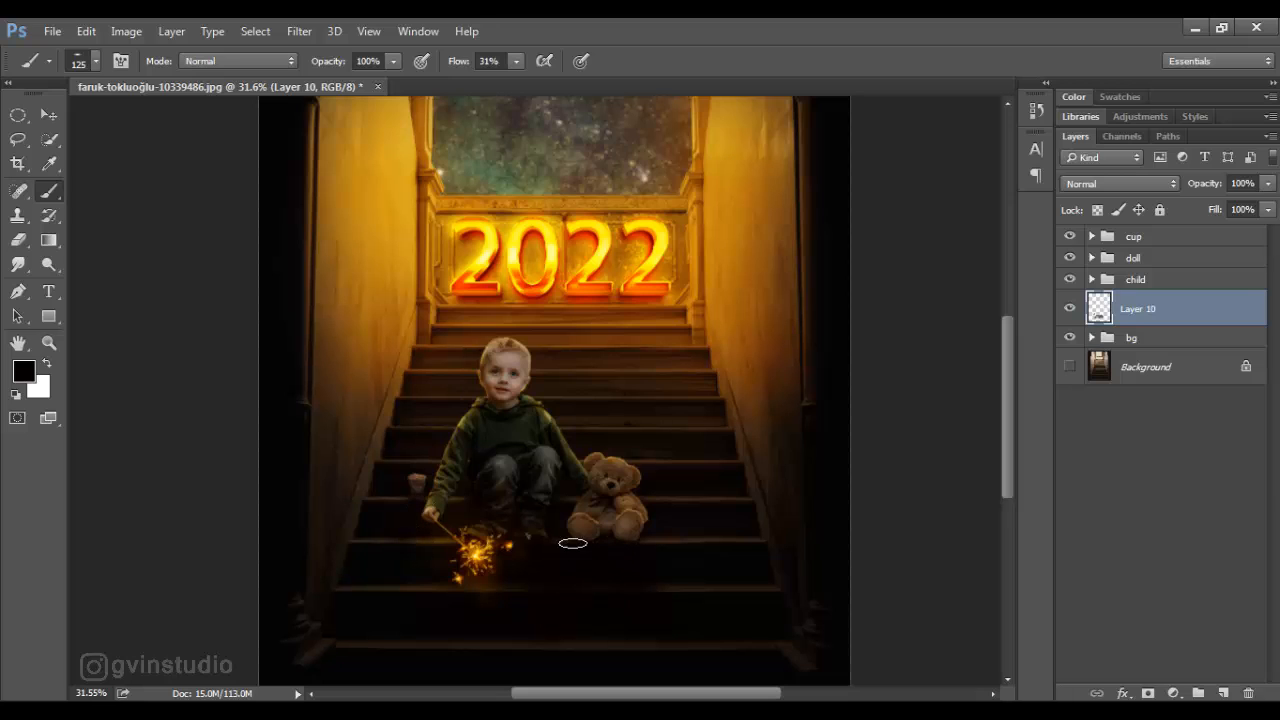
- Set the stair shadow layer to Multiply and reduce its opacity to 76%
click(1110, 183)
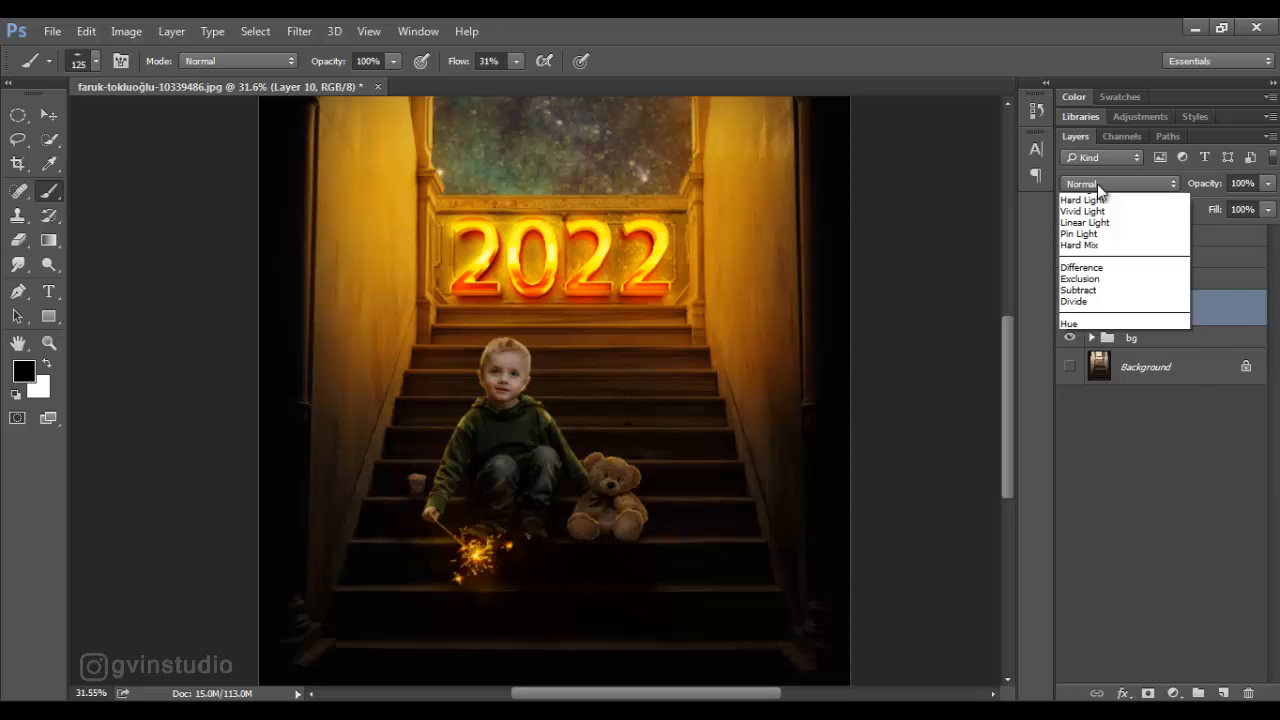
click(1090, 226)
drag(1218, 188, 1198, 190)
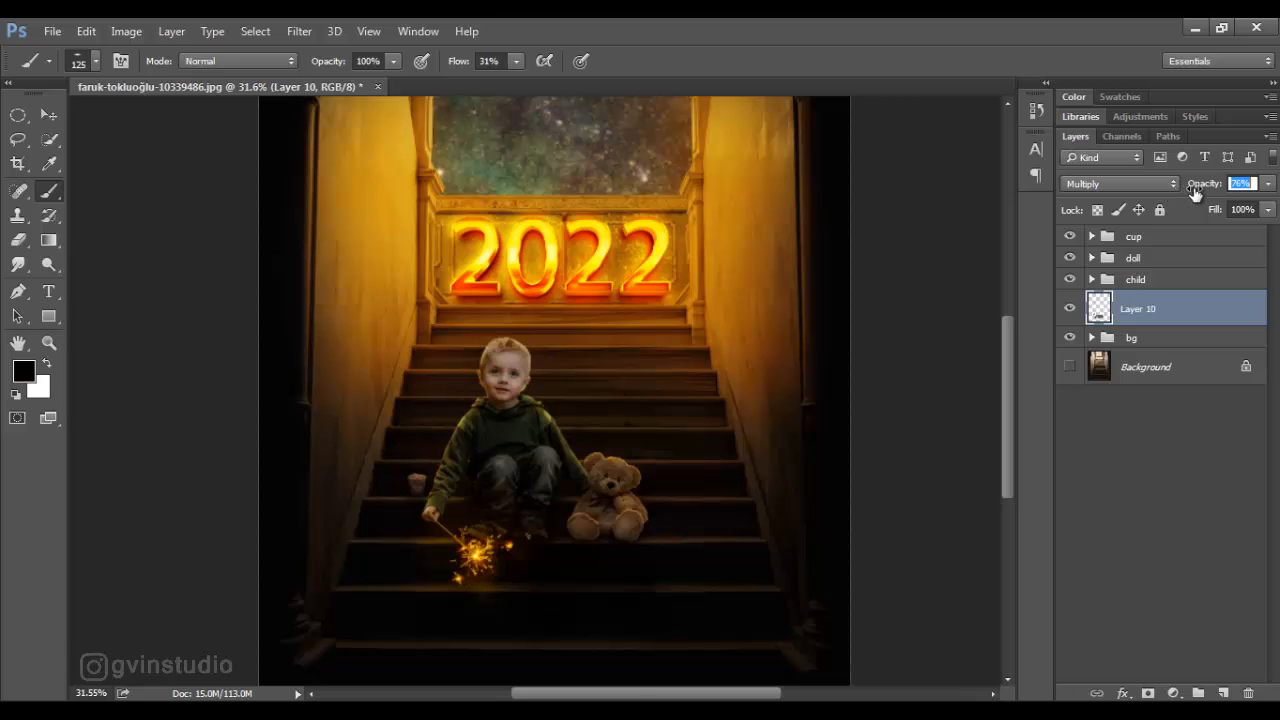
- Lower the stair shadow layer's opacity to 70%
drag(1185, 194, 1189, 194)
click(49, 115)
scroll(576, 398, down, 7)
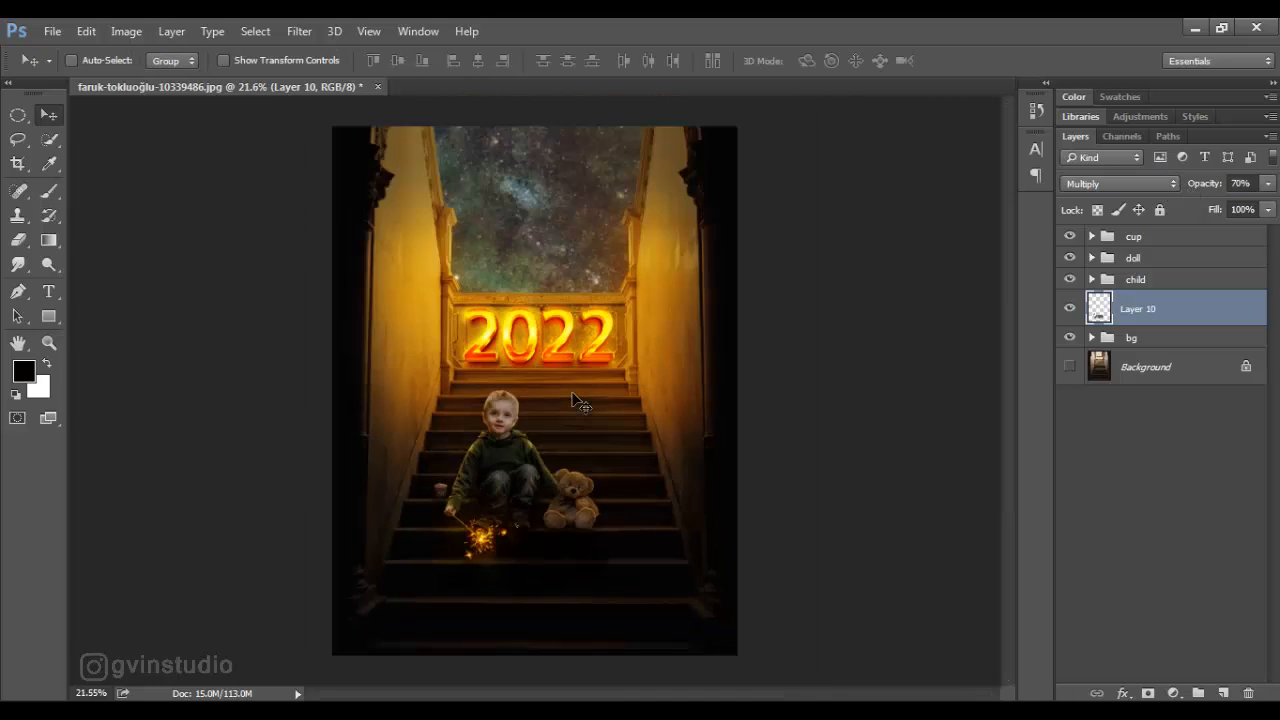
scroll(576, 398, up, 3)
- In the doll group, set the bear's Hue/Saturation adjustment to saturation -47 and lightness -26
click(1092, 258)
double_click(1132, 433)
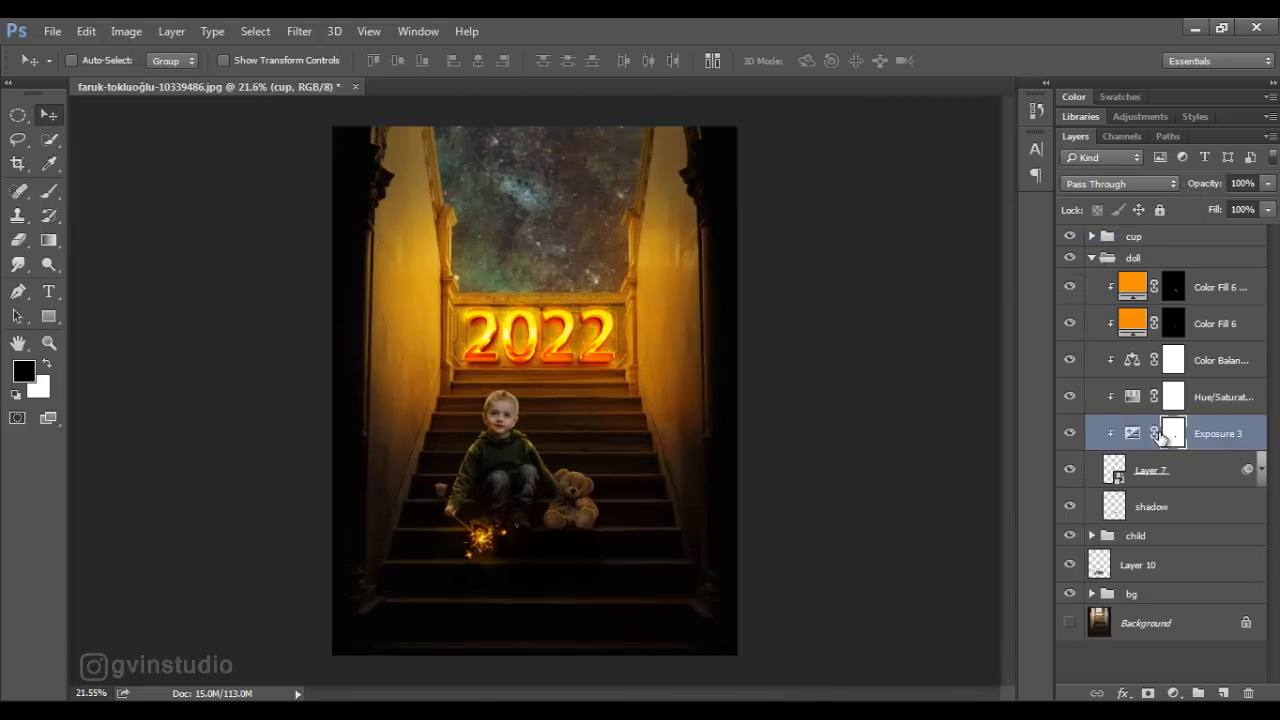
click(1199, 400)
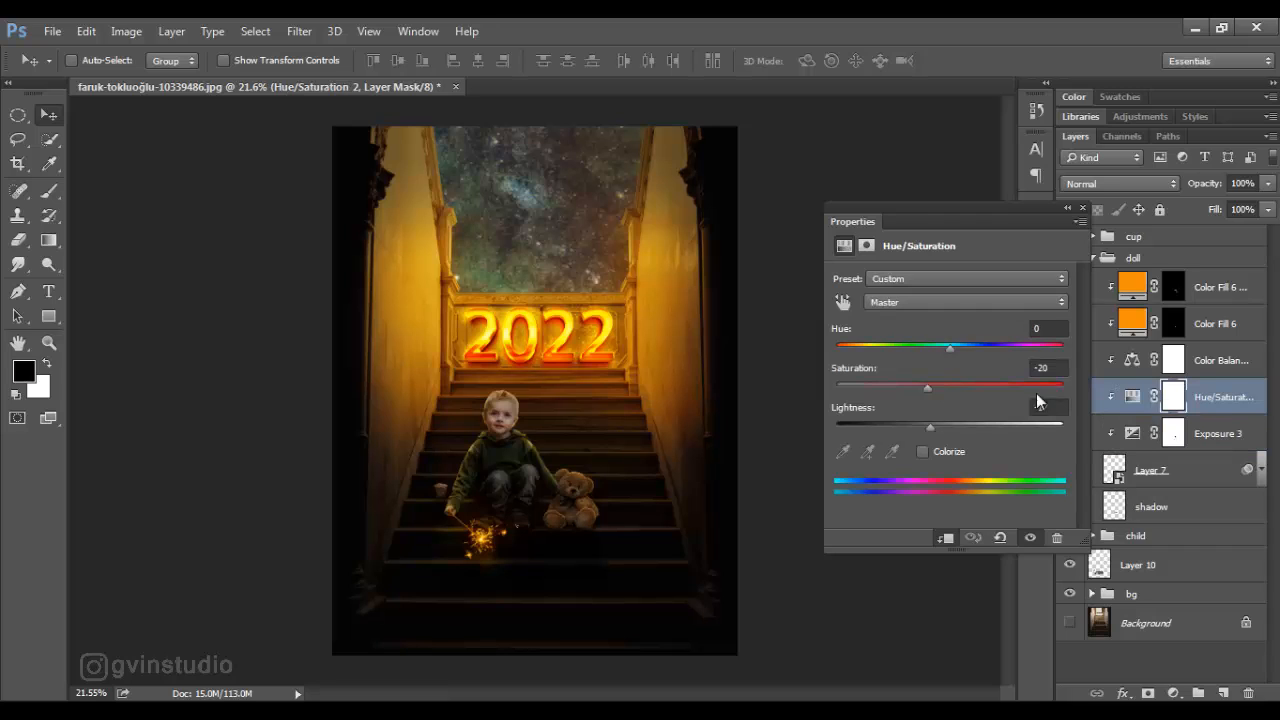
drag(924, 387, 920, 426)
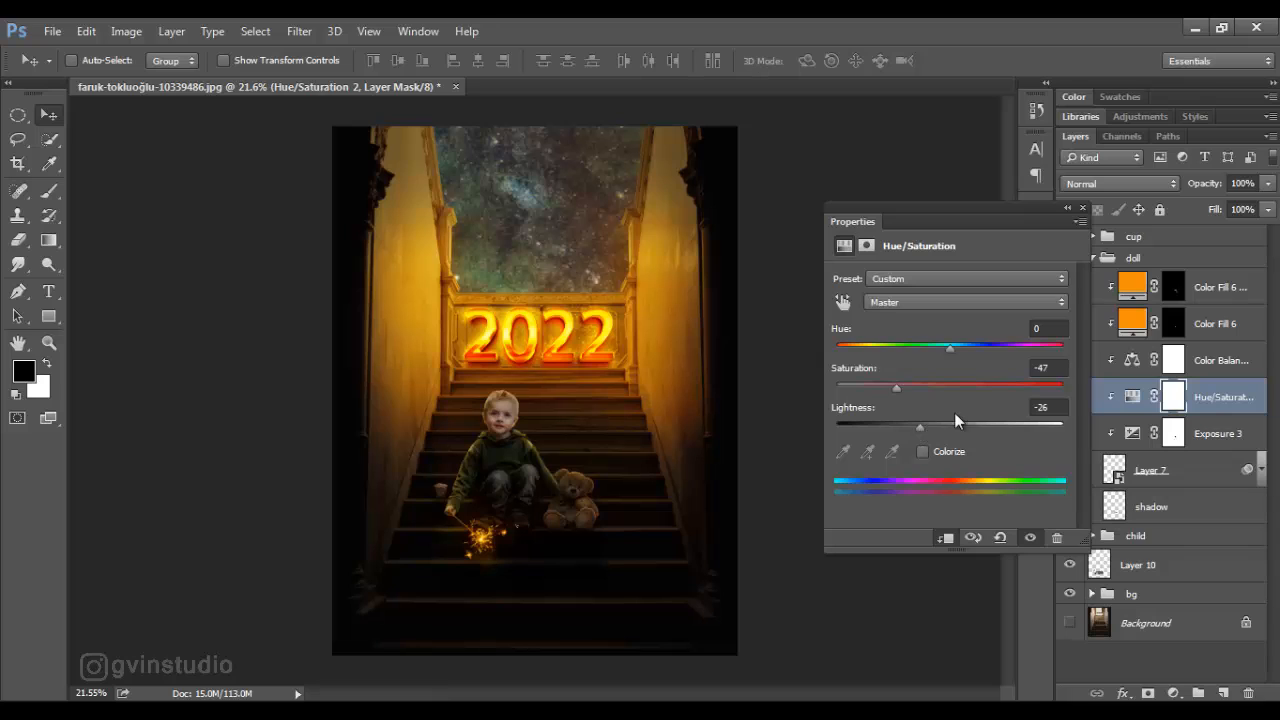
click(1082, 209)
click(1094, 258)
- In the child group, set the boy's Exposure adjustment to -2.04 and his Hue/Saturation to saturation -64 and lightness -24
click(1093, 278)
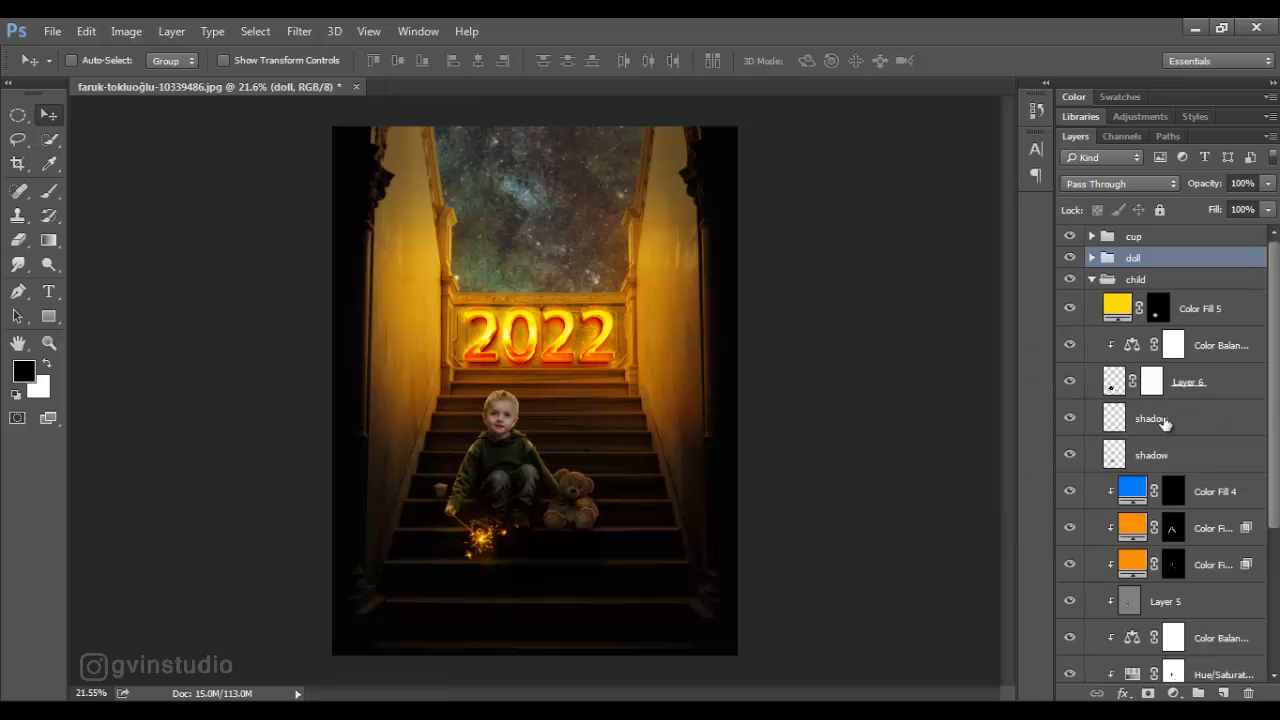
scroll(1160, 450, down, 3)
click(1127, 627)
double_click(1127, 630)
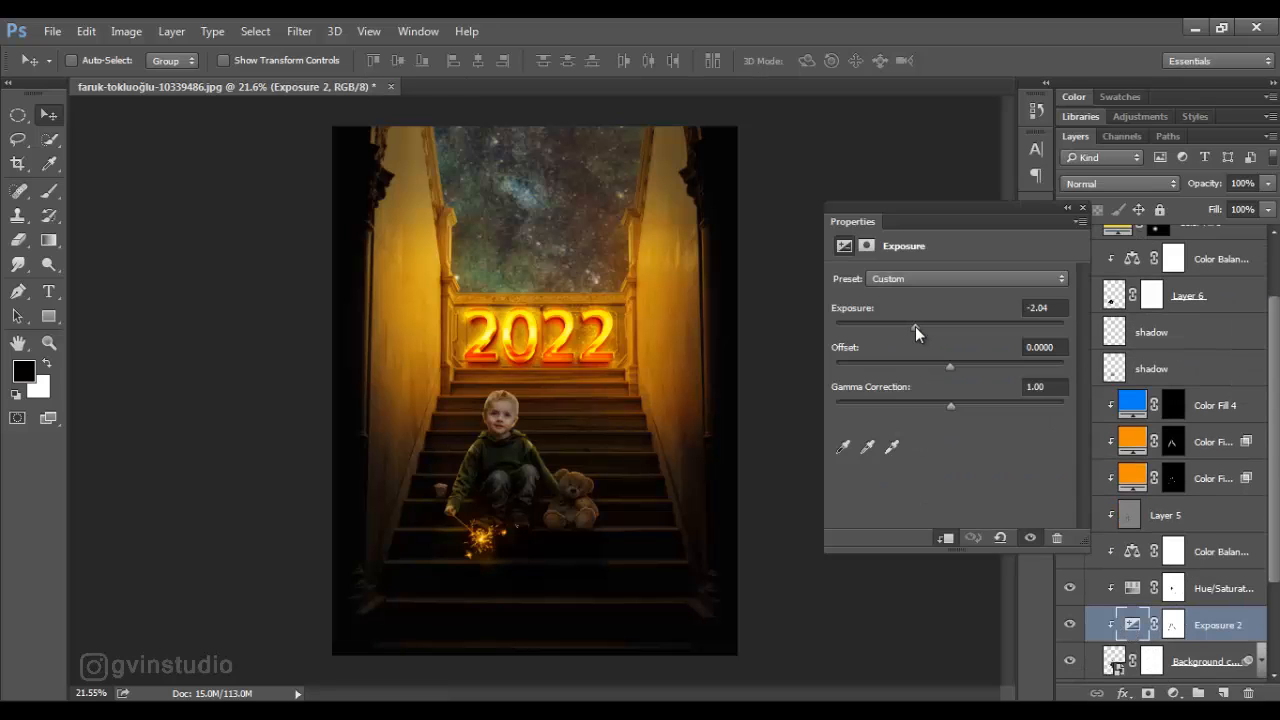
key(alt+bracketright)
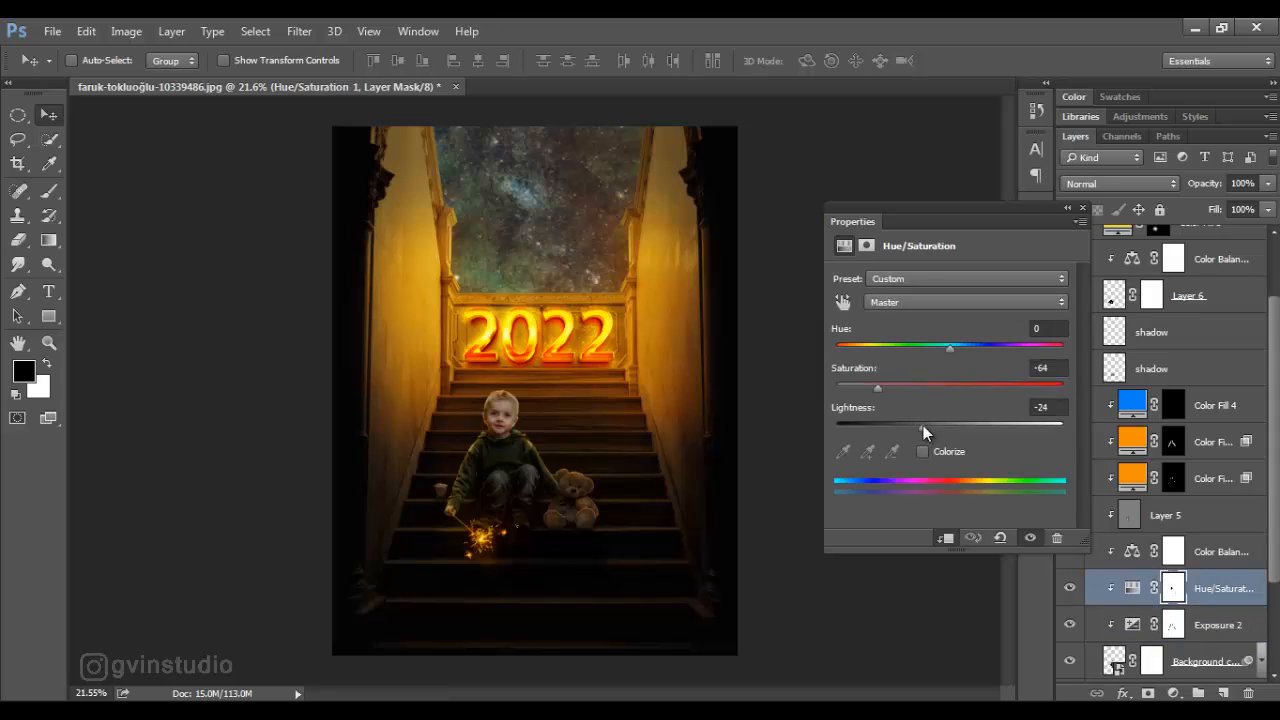
click(1082, 208)
scroll(1123, 338, up, 3)
click(1092, 279)
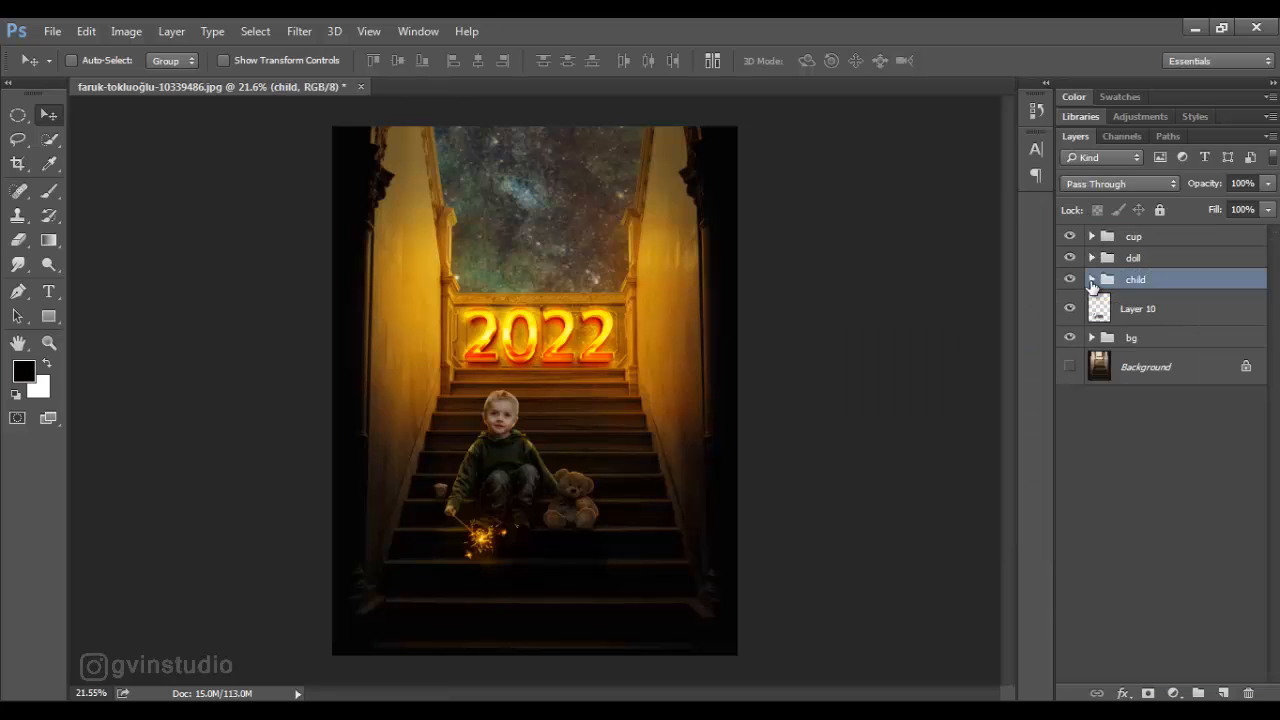
- Add a Color Lookup adjustment layer above the cup group with the 3Strip.look LUT
click(1140, 236)
click(1174, 693)
click(1100, 568)
click(988, 278)
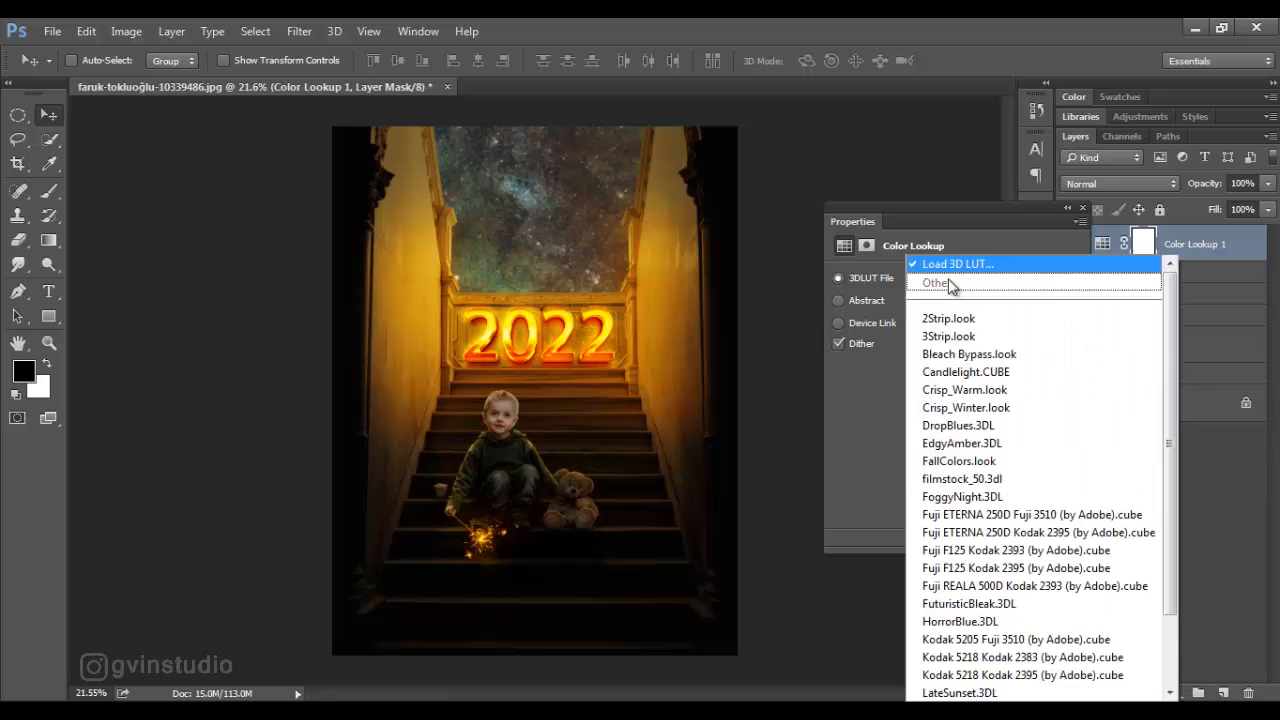
click(946, 335)
click(1082, 208)
- Stamp all visible layers into a new top layer and convert it to a smart object
key(ctrl+shift+alt+e)
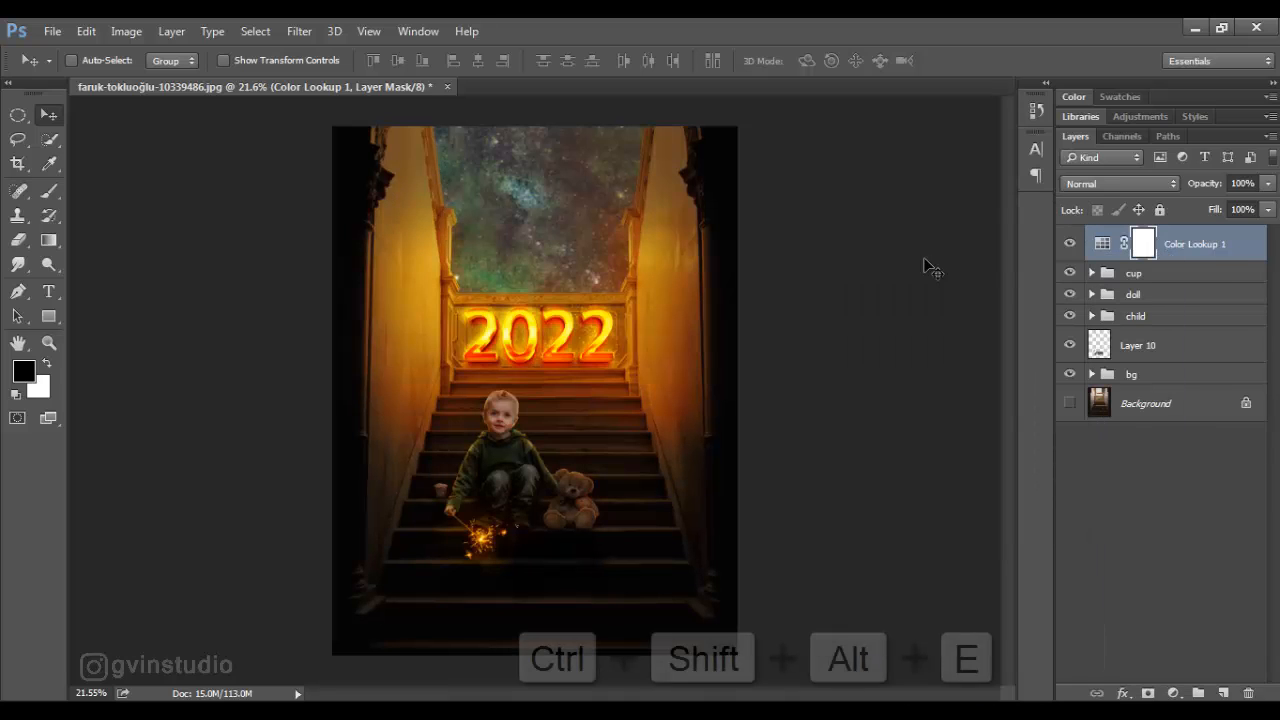
right_click(1196, 258)
click(897, 264)
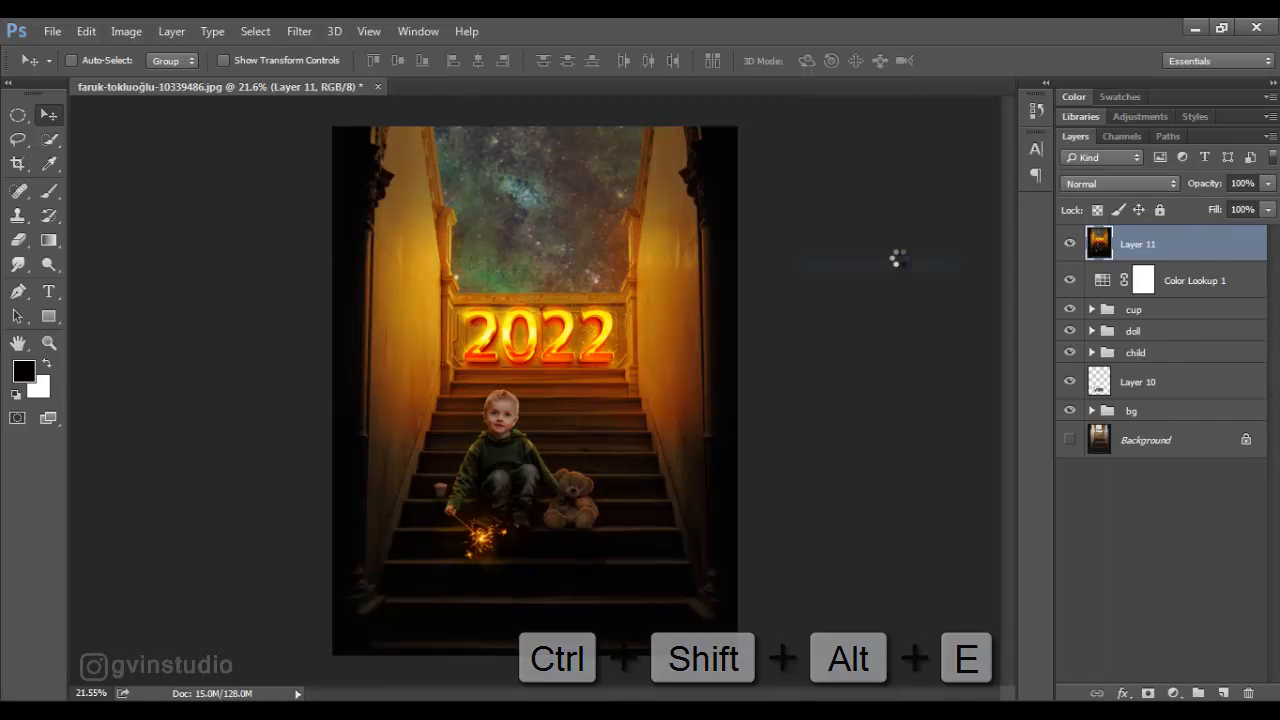
- Apply a Camera Raw filter to the stamped smart object with temperature -13, tint +5, clarity +23 and a slight vignette
click(306, 33)
click(312, 51)
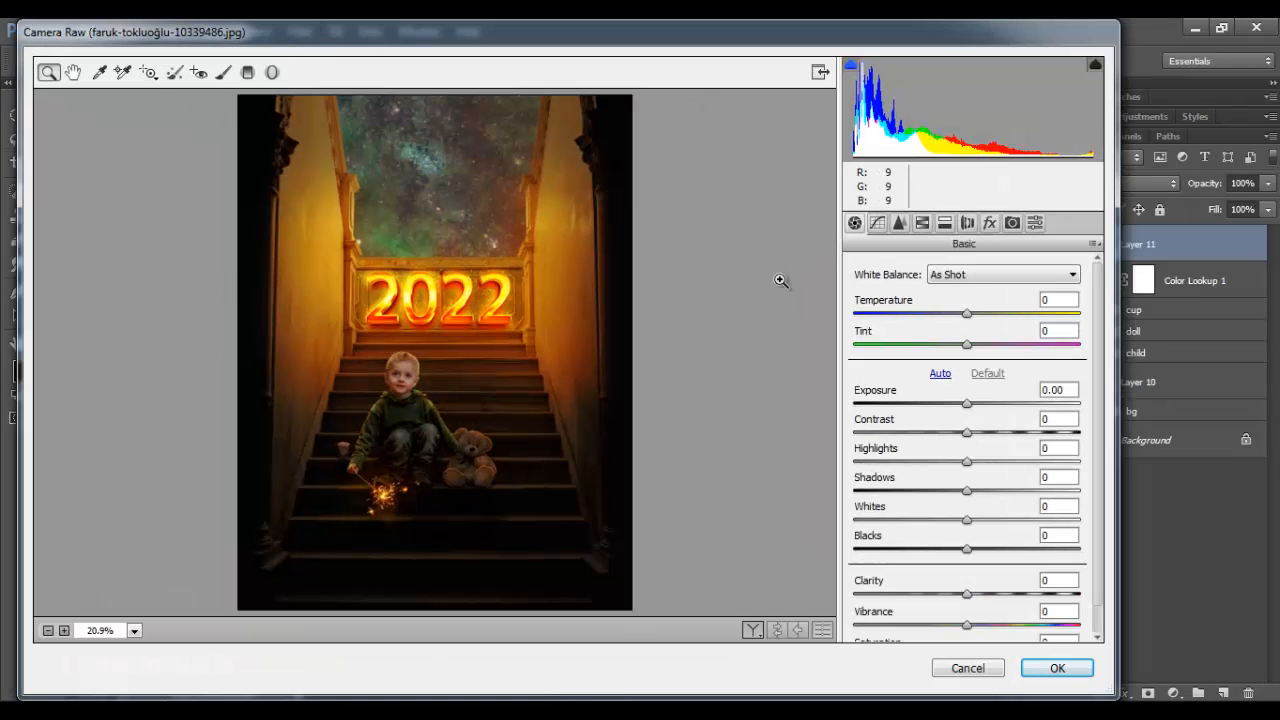
drag(969, 312, 977, 346)
drag(969, 584, 991, 594)
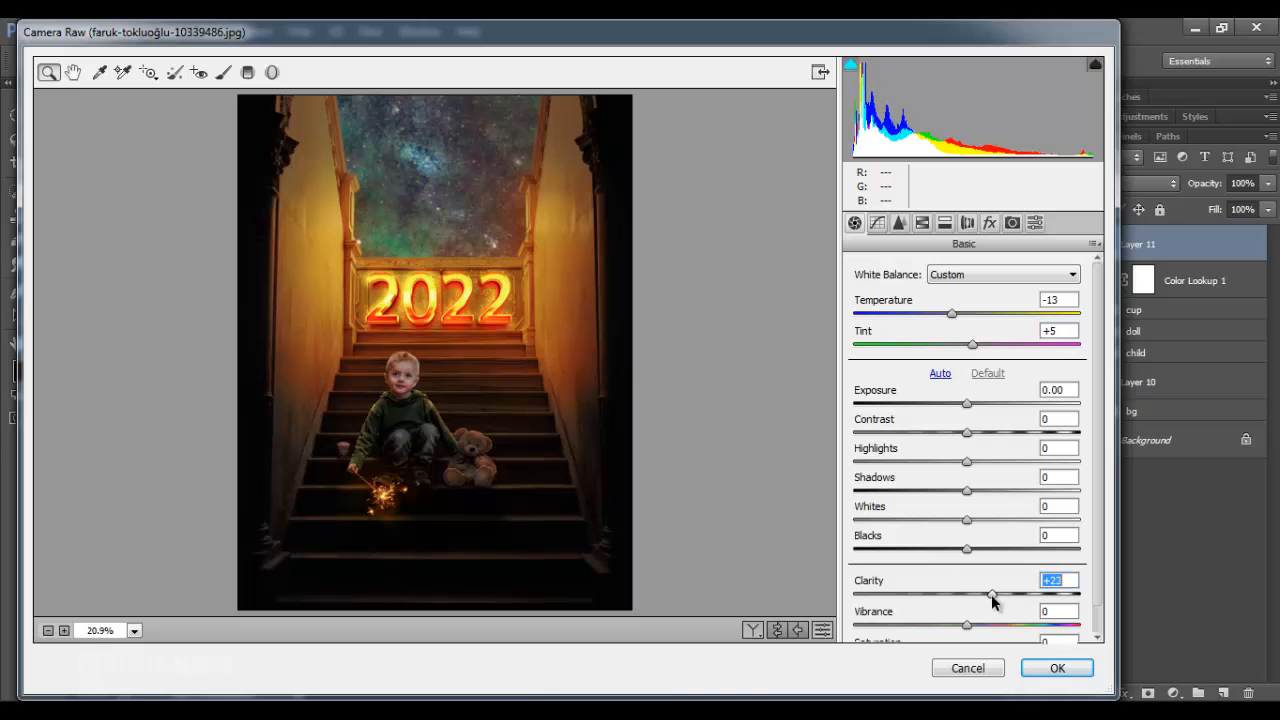
click(990, 222)
drag(971, 464, 961, 464)
click(1052, 667)
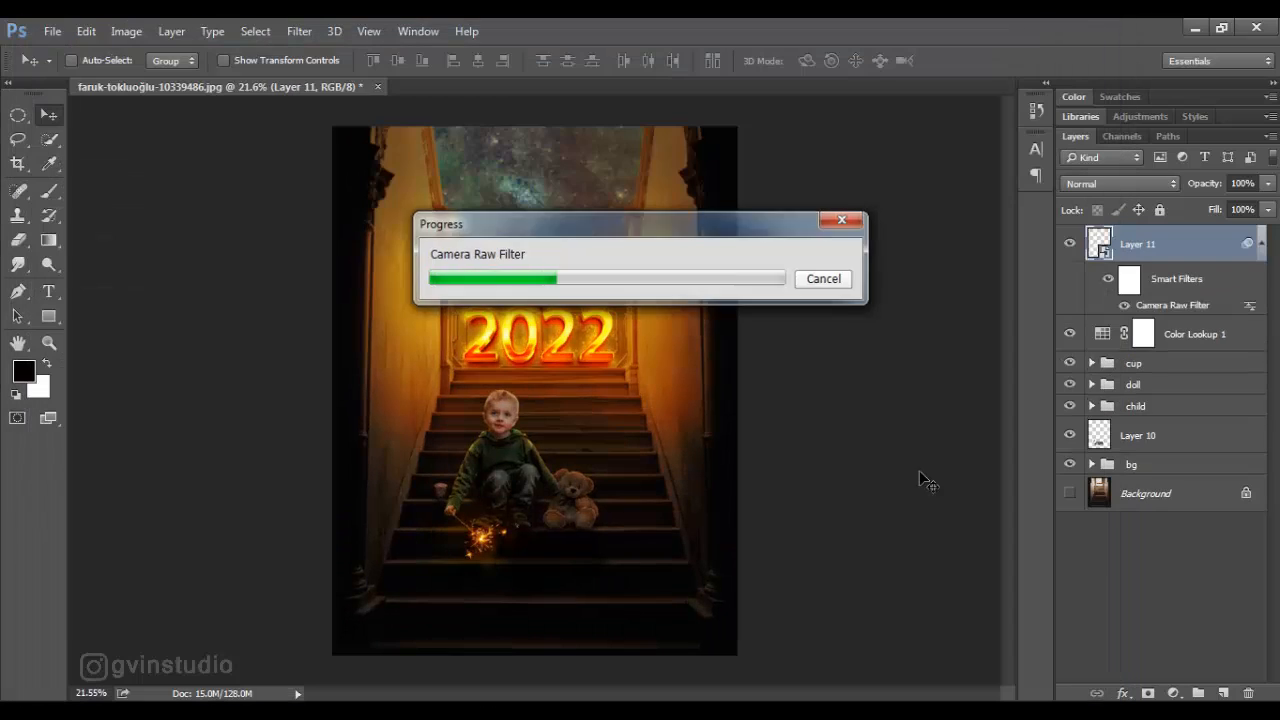
scroll(722, 486, down, 3)
scroll(722, 486, up, 2)
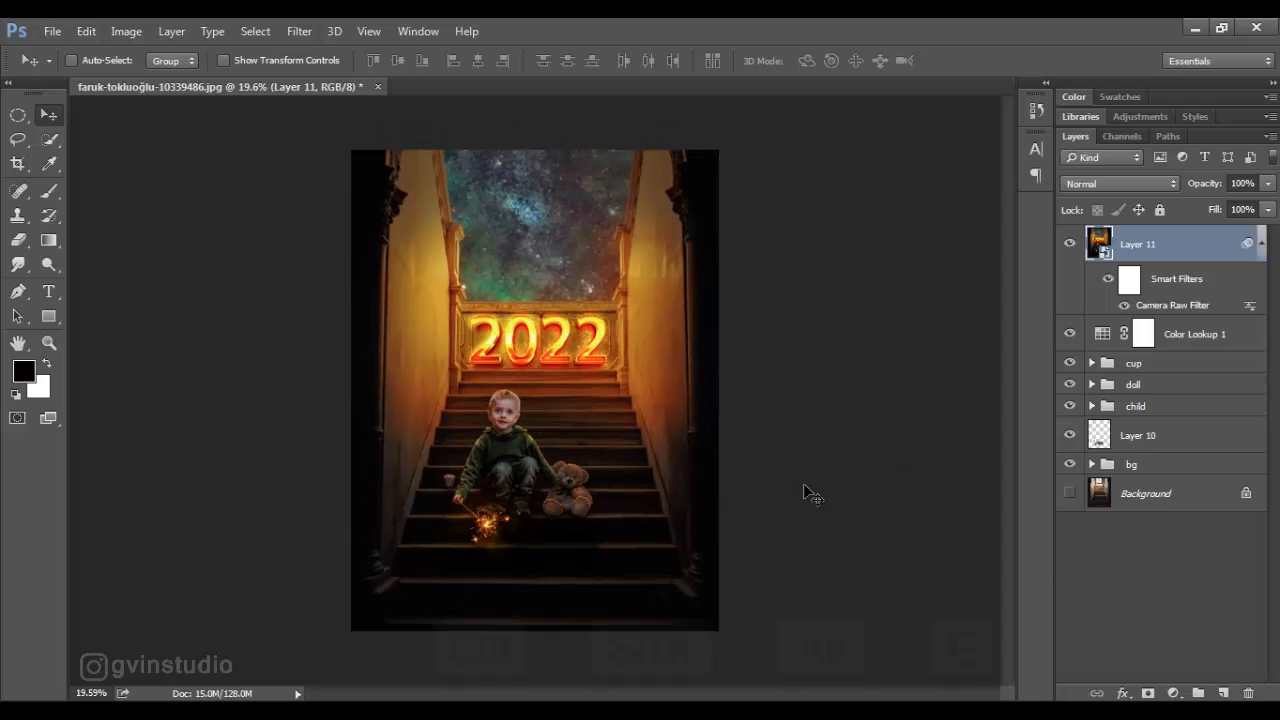
- Stamp the visible layers into another new layer and apply a Tilt-Shift blur with its focus area widened around the boy and numbers
key(ctrl+shift+alt+e)
click(299, 31)
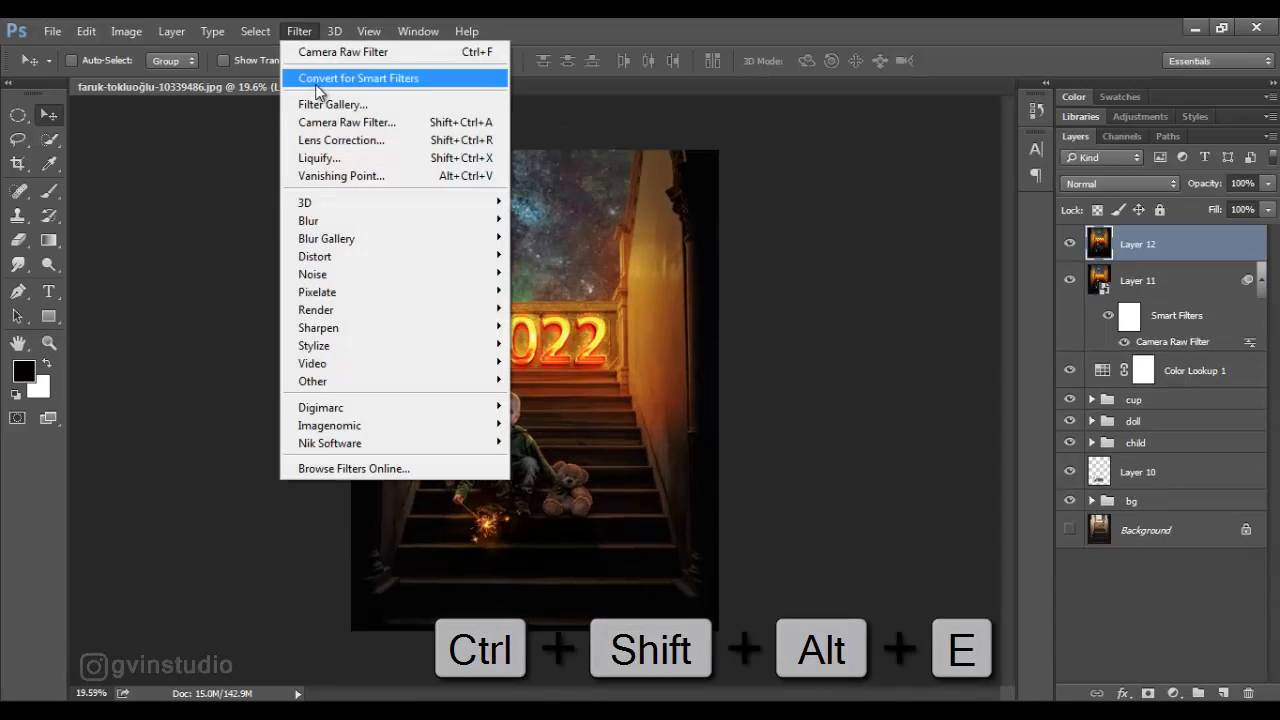
mouse_move(398, 240)
click(543, 271)
drag(473, 450, 472, 531)
drag(505, 342, 509, 149)
key(Return)
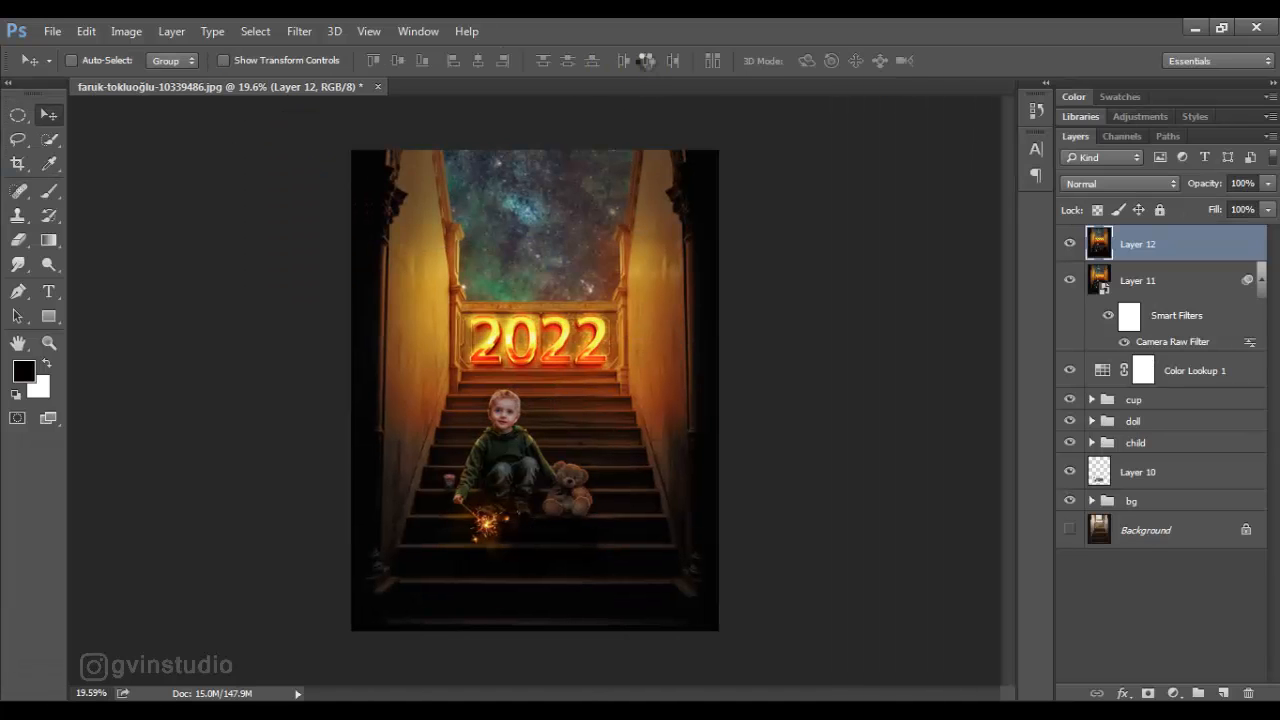
- Add a Solid Color fill layer in dark navy 010917 on top, set to Screen at 50% opacity
click(1173, 693)
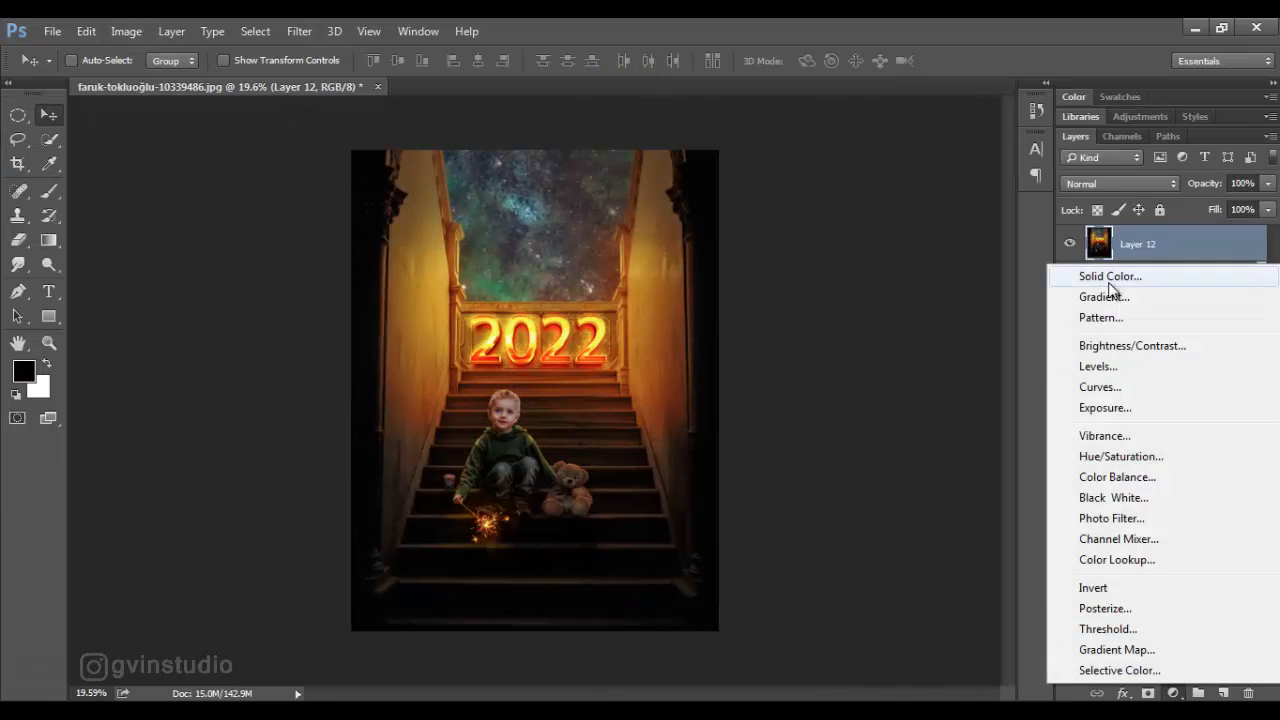
click(1103, 272)
text(010917)
click(1150, 230)
click(1118, 183)
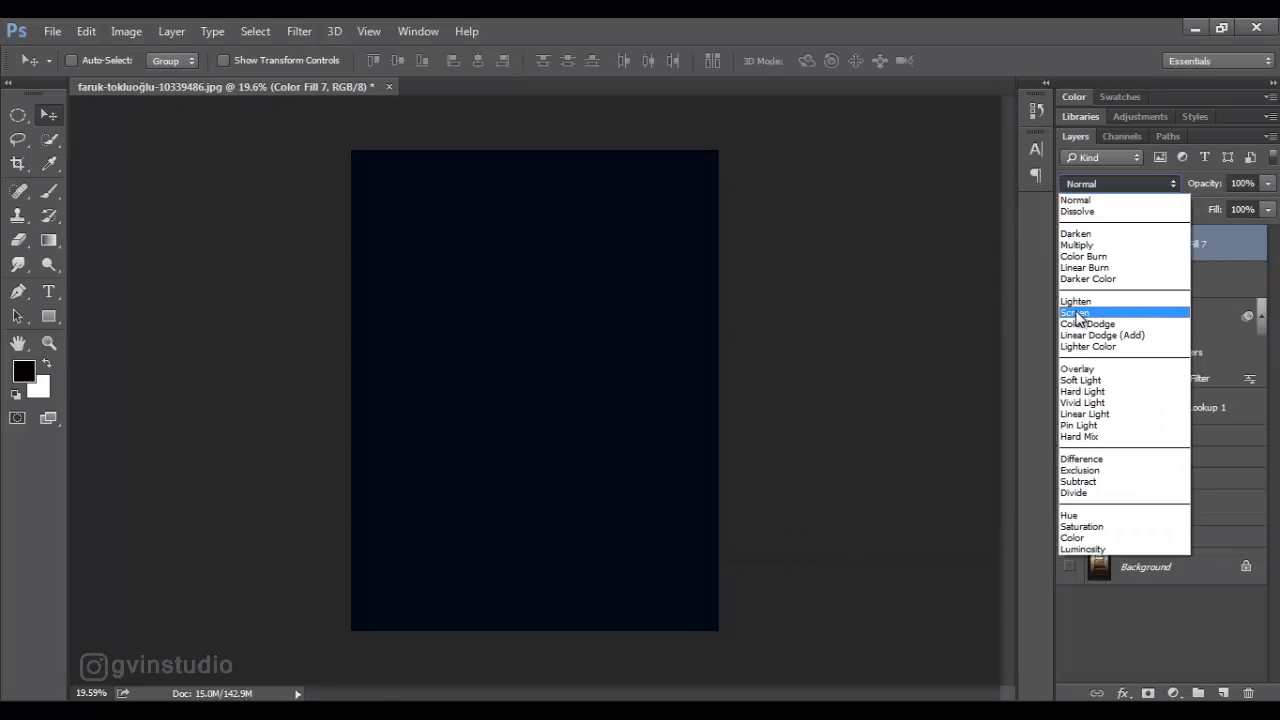
click(1110, 311)
drag(1191, 186, 1177, 191)
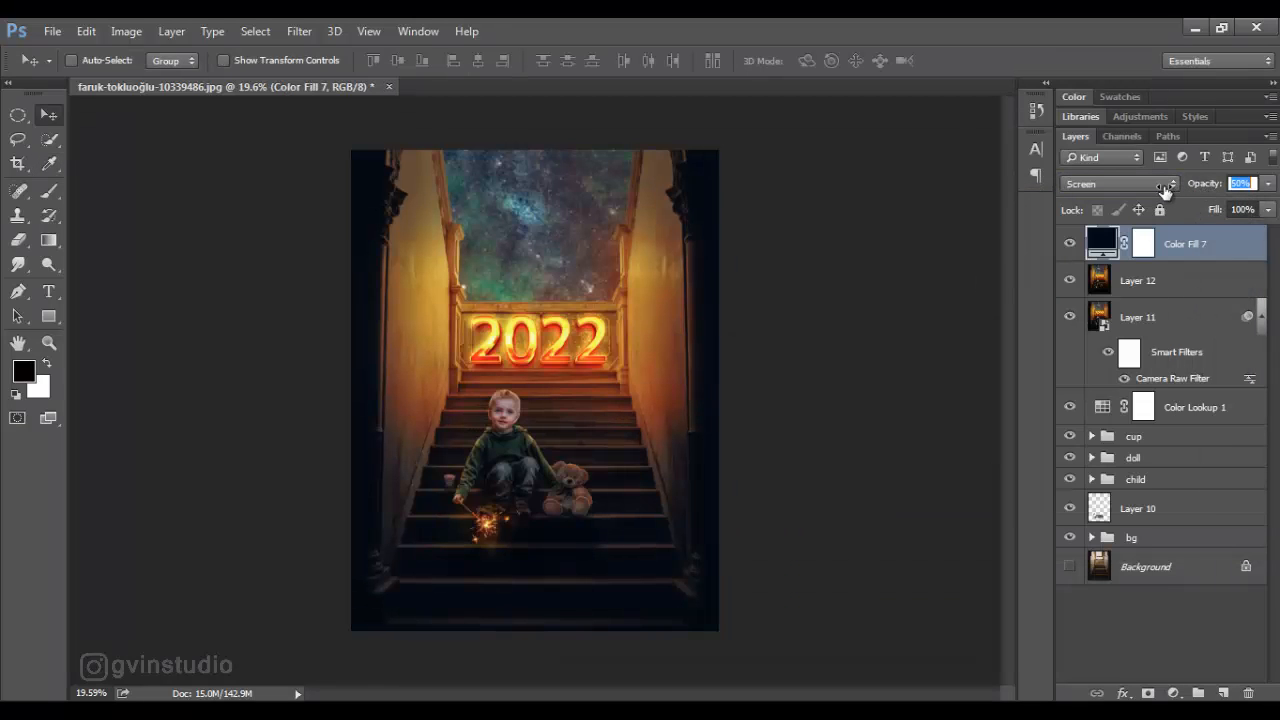